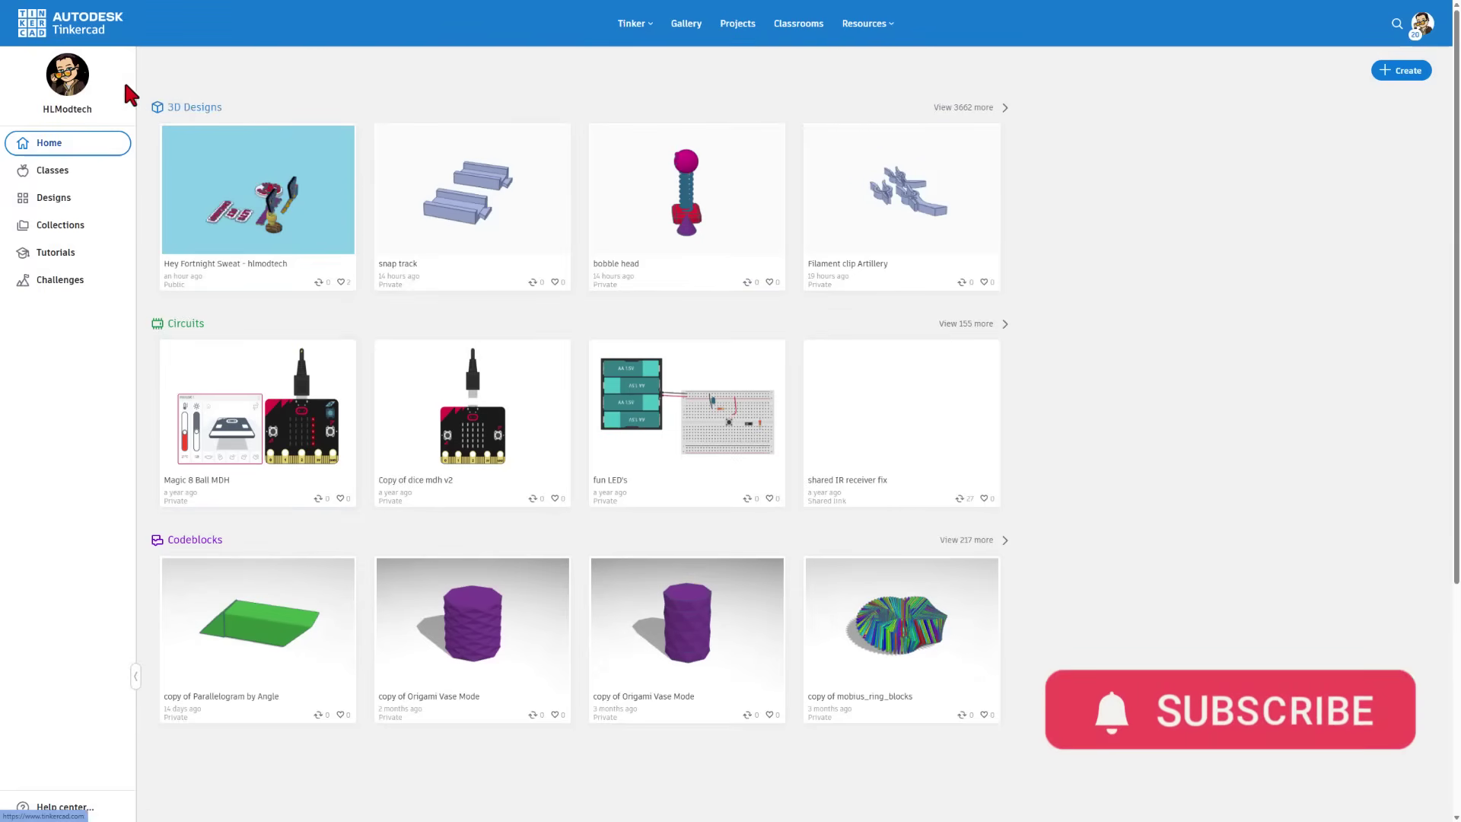
# Step: Create a new 3D design from the designs page
pyautogui.click(54, 197)
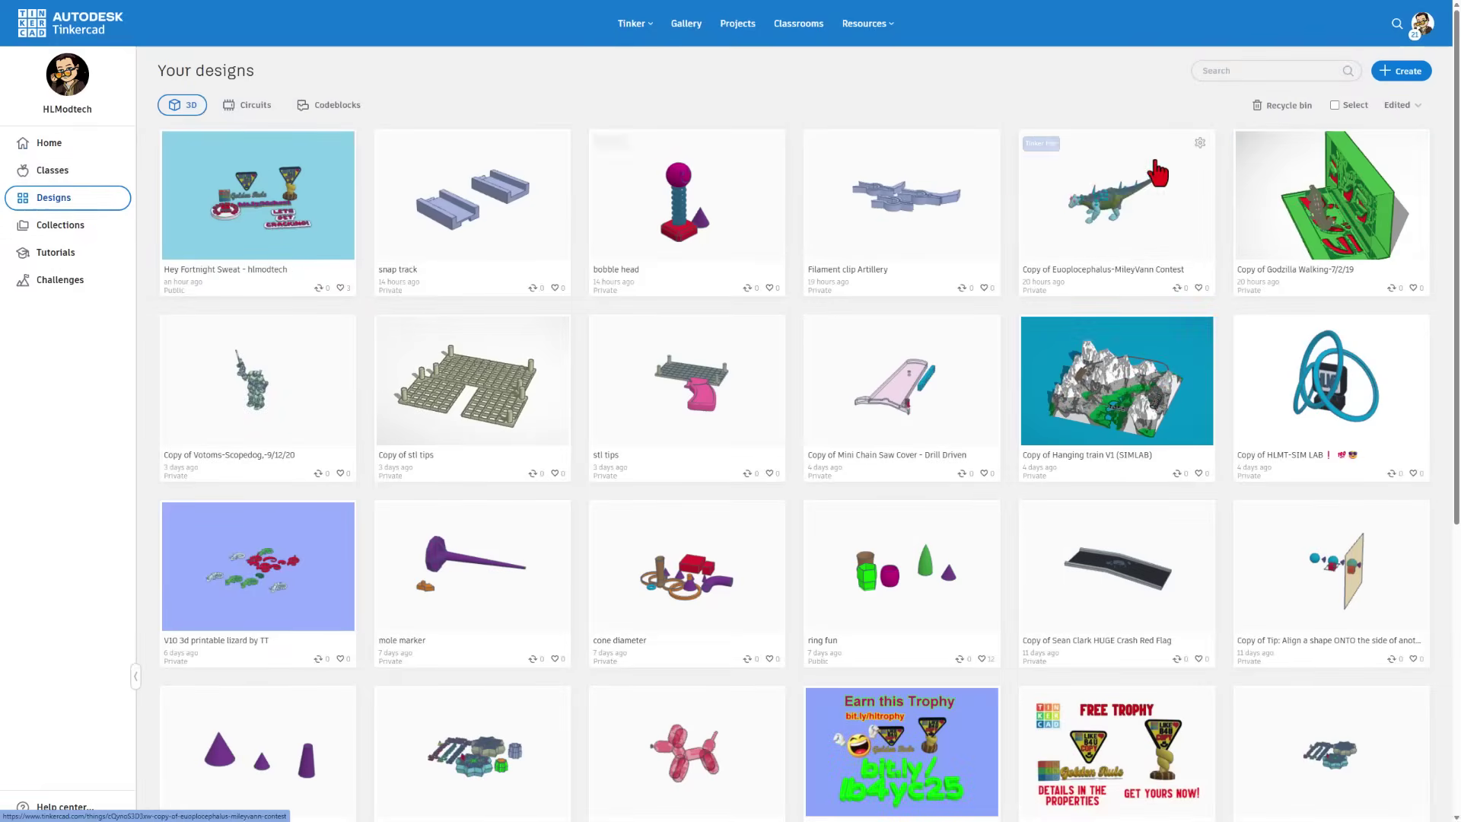
pyautogui.click(1398, 73)
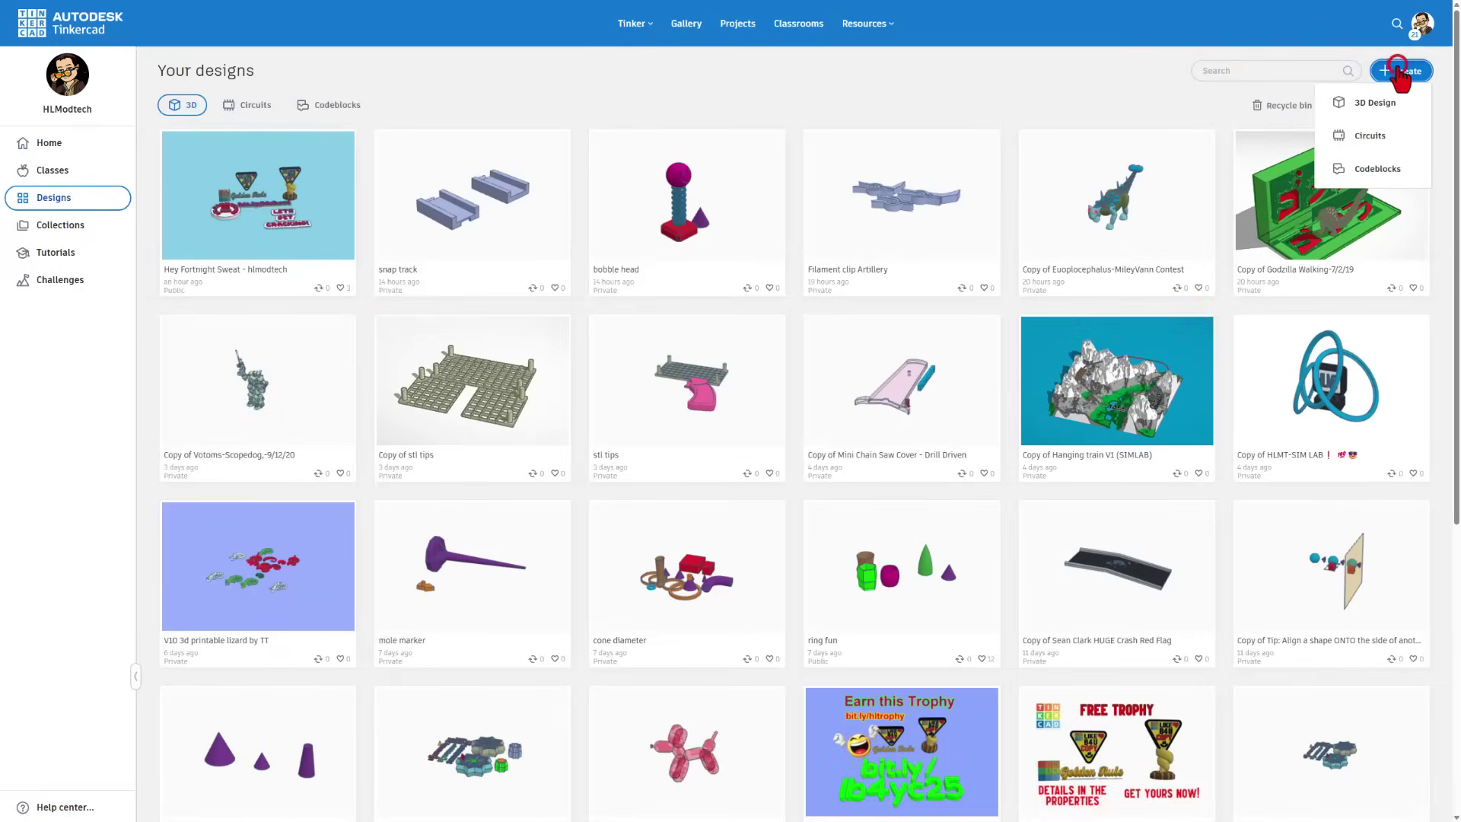
pyautogui.click(1398, 110)
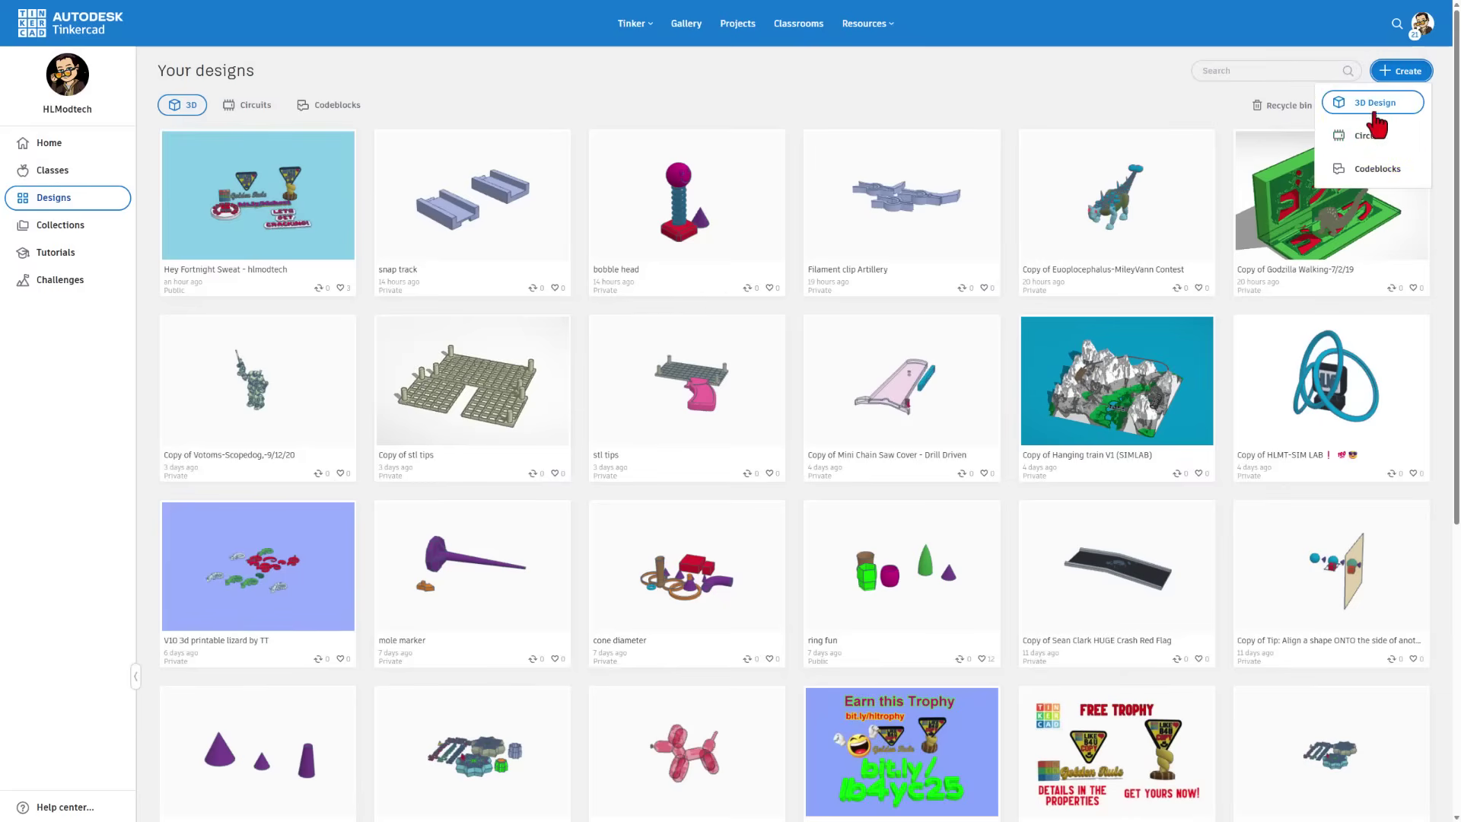
pyautogui.click(1377, 107)
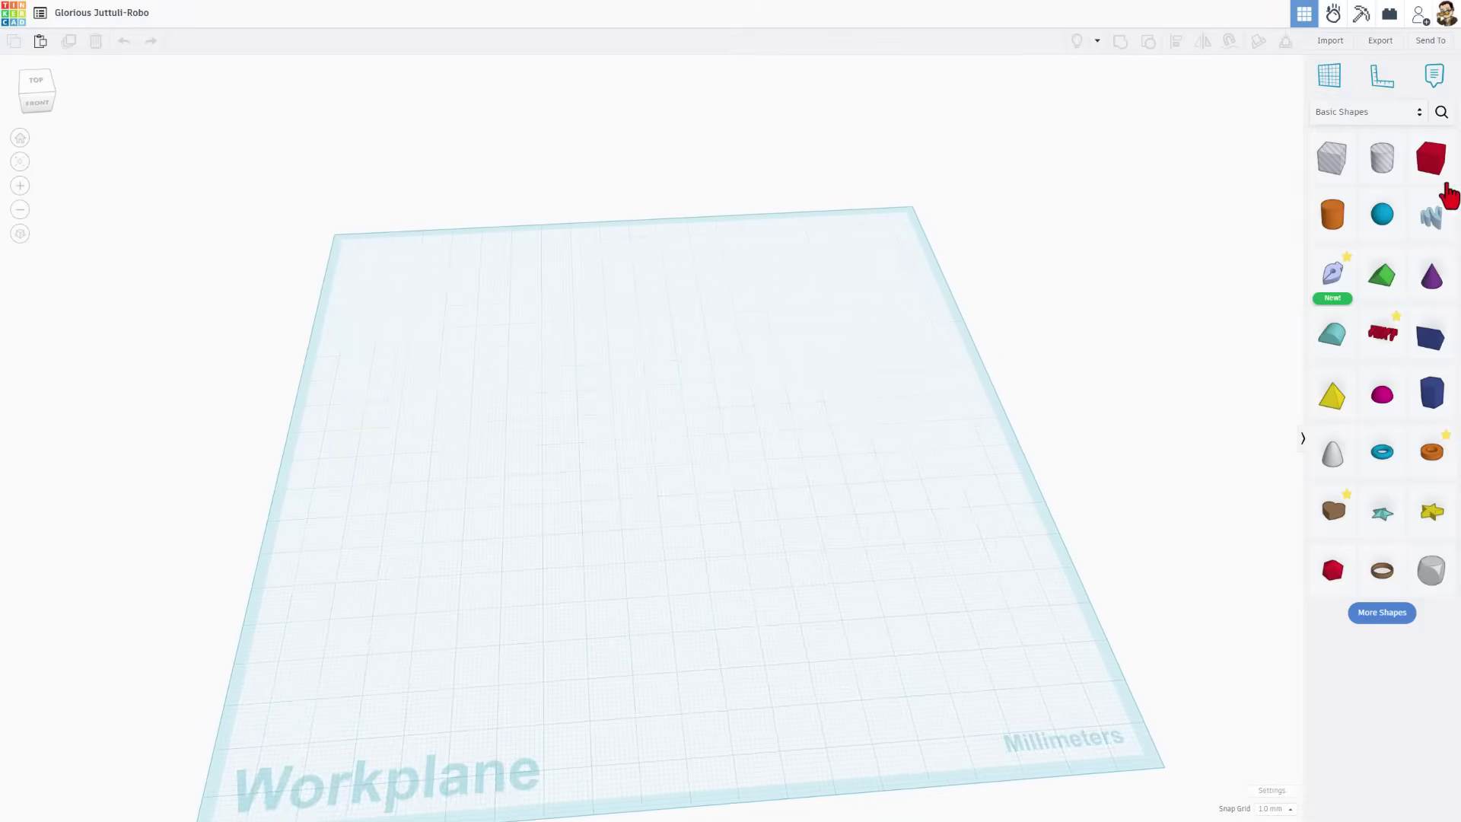
# Step: Rename the design as snap fit v2 and reopen it for editing from the designs dashboard
pyautogui.click(99, 16)
pyautogui.write('snap co')
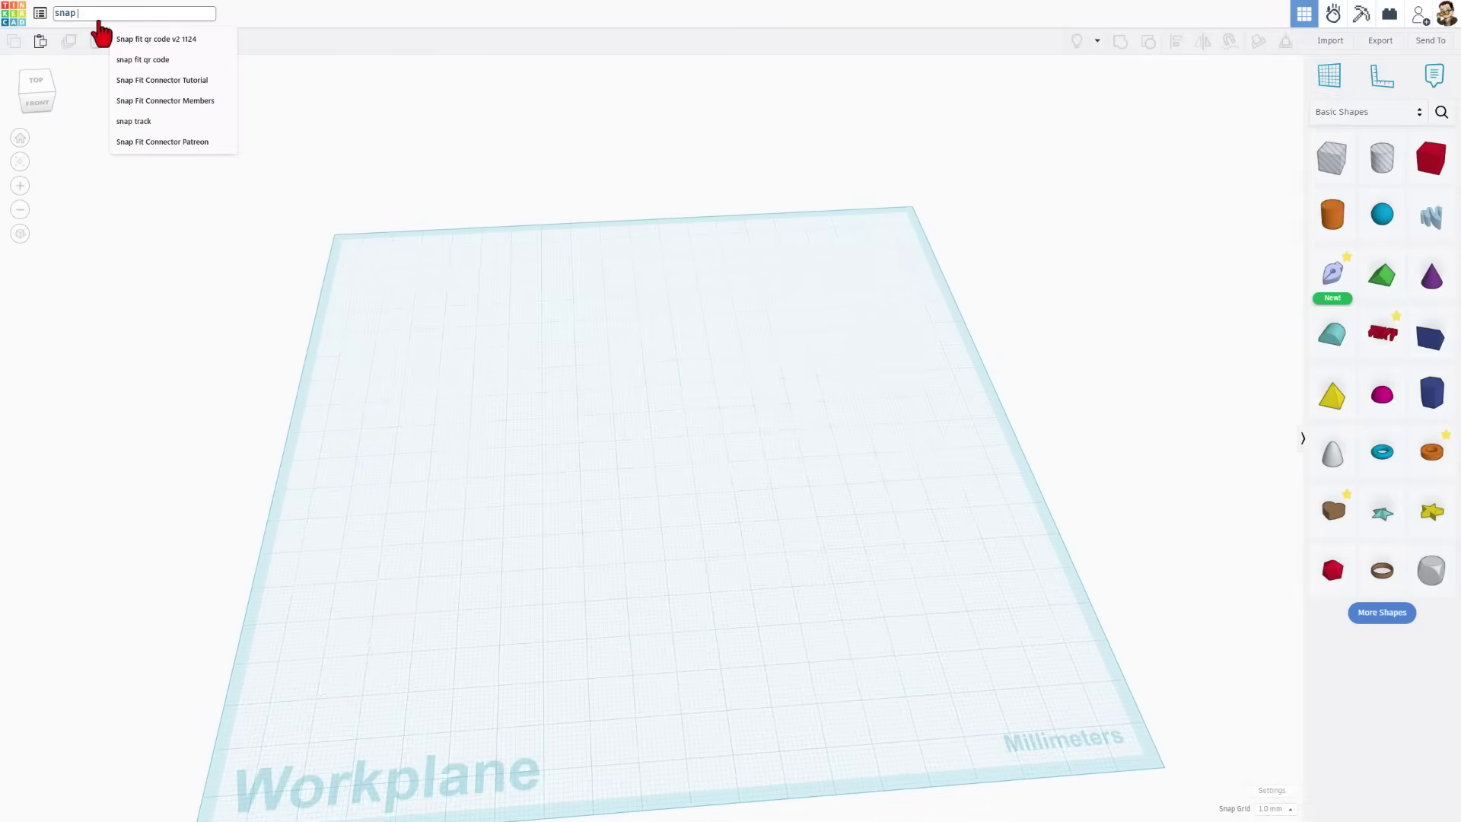
pyautogui.press('BackSpace')
pyautogui.press('BackSpace')
pyautogui.press('BackSpace')
pyautogui.press('BackSpace')
pyautogui.write('fit v2')
pyautogui.press('Return')
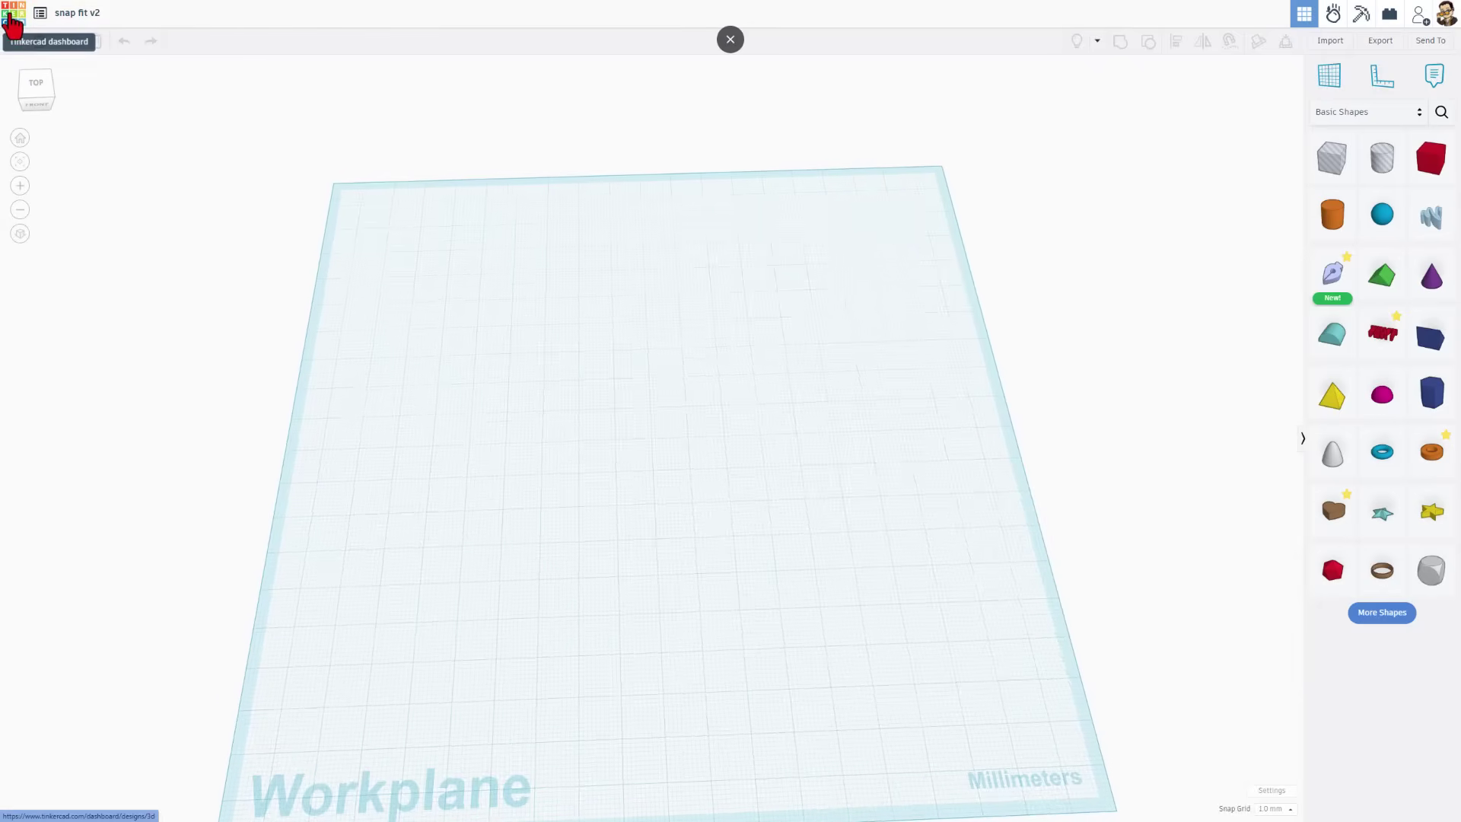
pyautogui.click(14, 23)
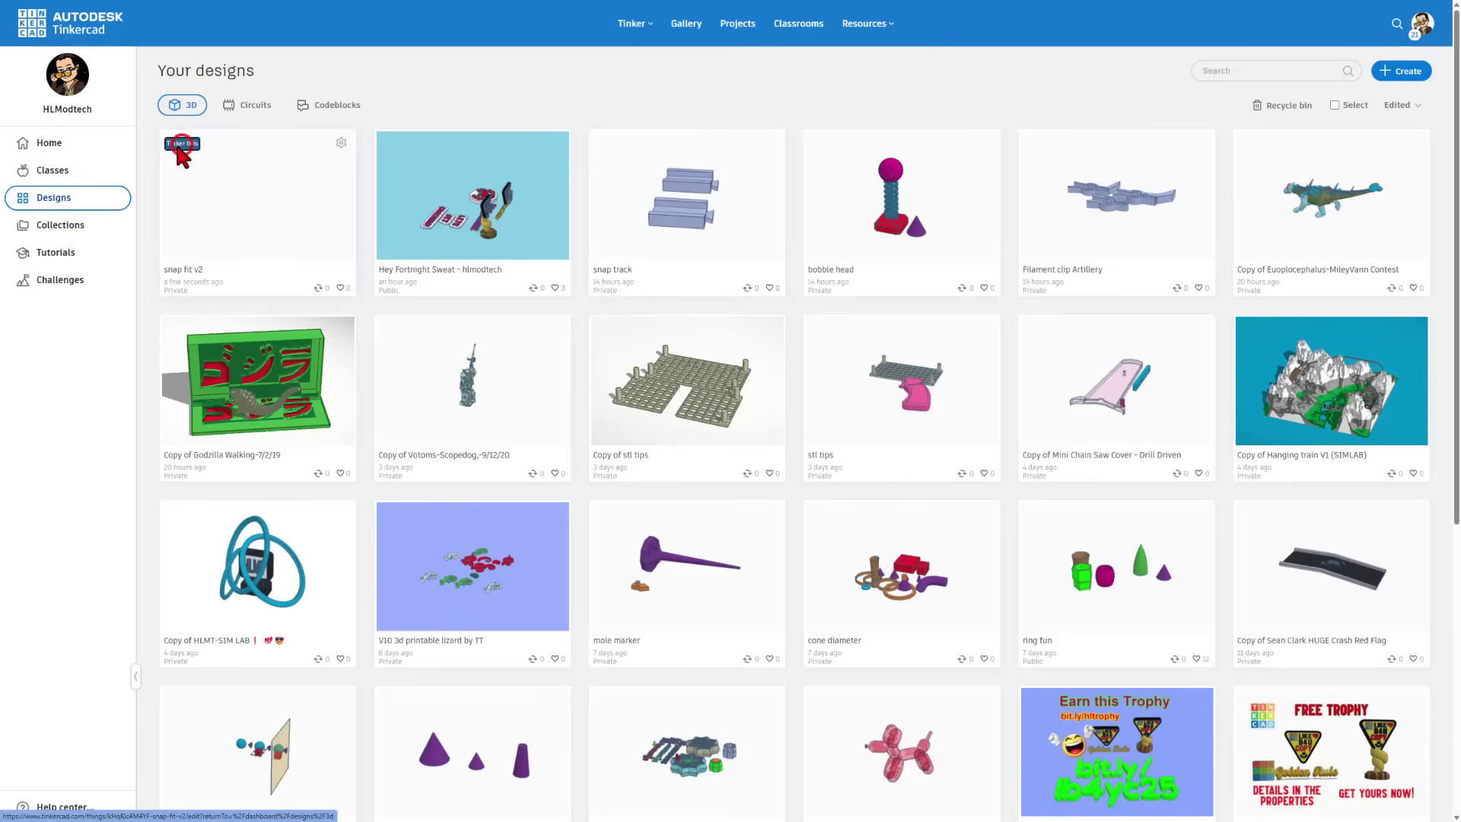
pyautogui.click(182, 145)
# Step: Place a Sketch shape near the middle of the workplane to start a new sketch
pyautogui.moveTo(473, 471); pyautogui.dragTo(621, 525, button='right')
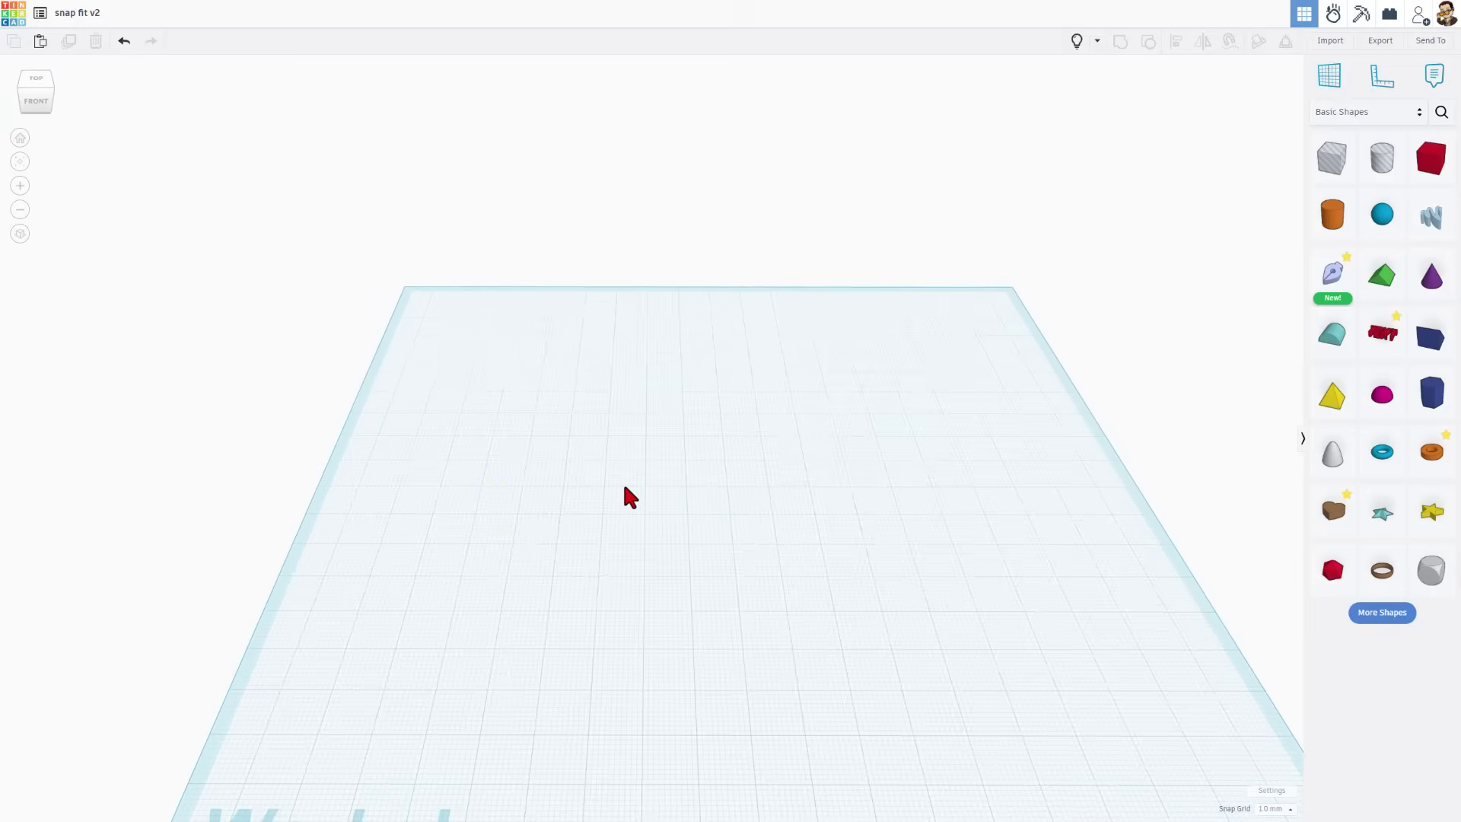
pyautogui.moveTo(1328, 289); pyautogui.dragTo(667, 503)
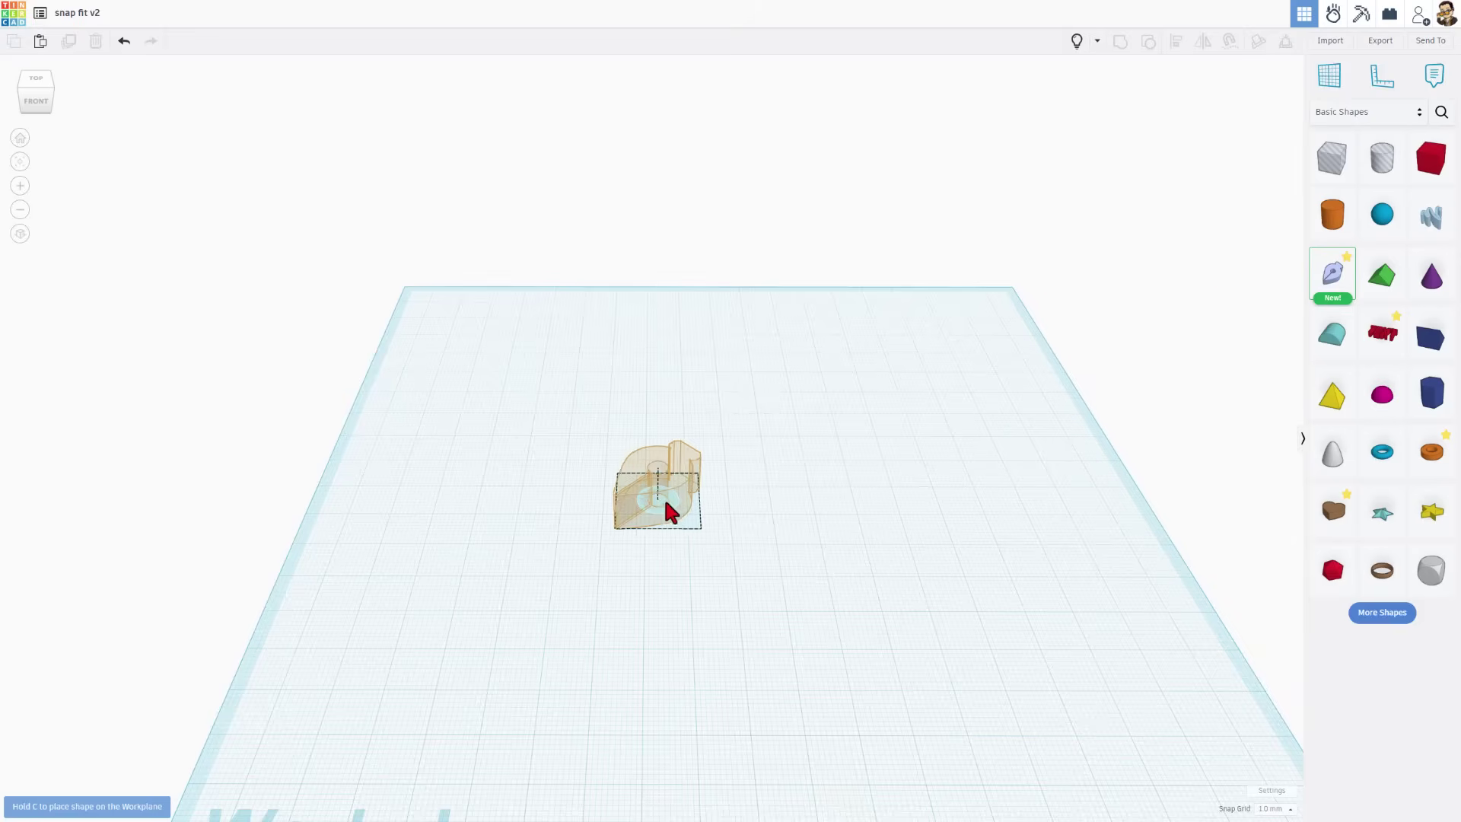
pyautogui.scroll(3, 689, 499)
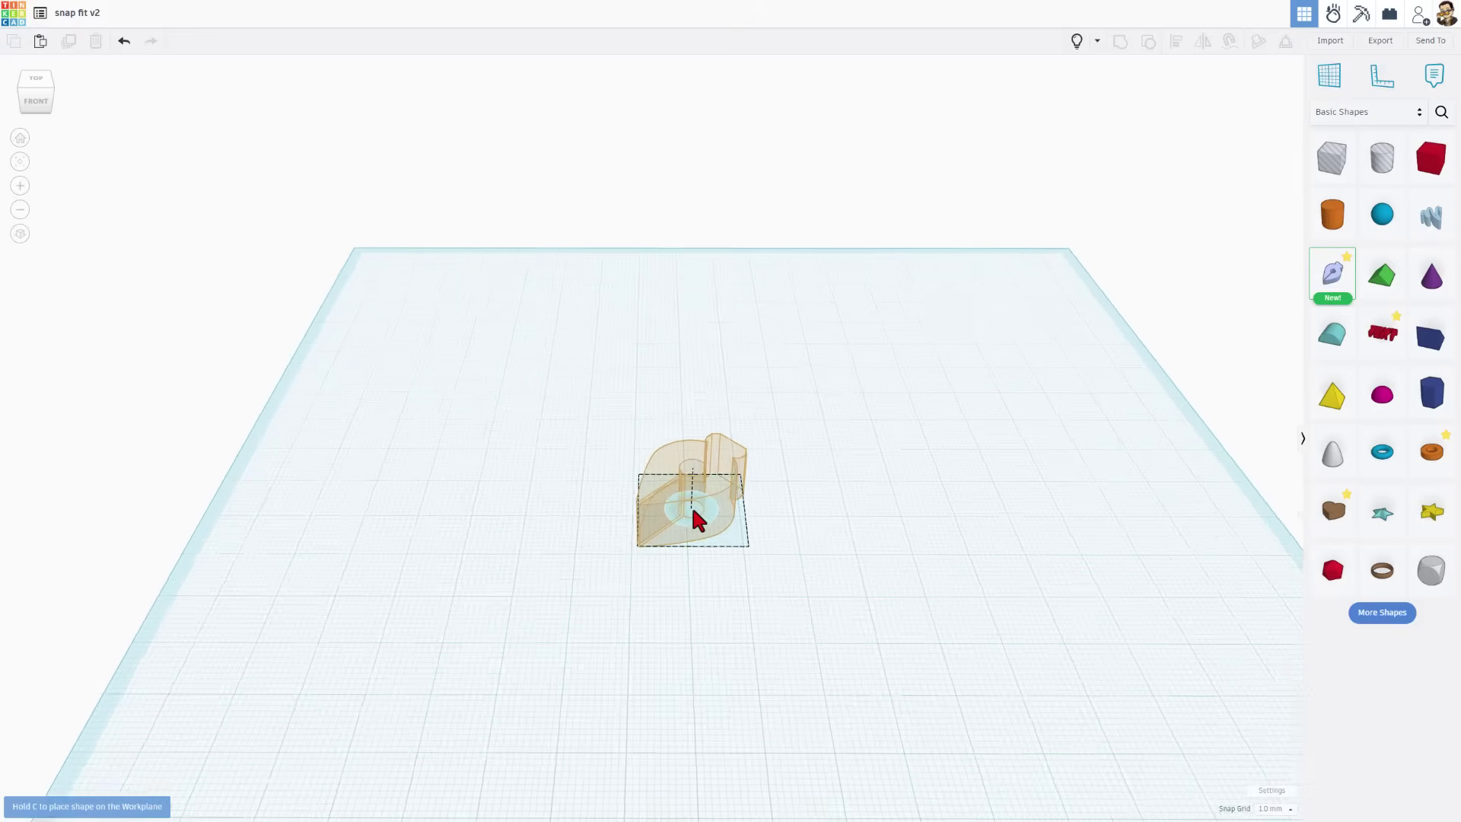
pyautogui.moveTo(686, 499)
pyautogui.mouseDown()
pyautogui.moveTo(679, 474)
pyautogui.moveTo(608, 473)
pyautogui.moveTo(684, 479)
pyautogui.mouseUp()
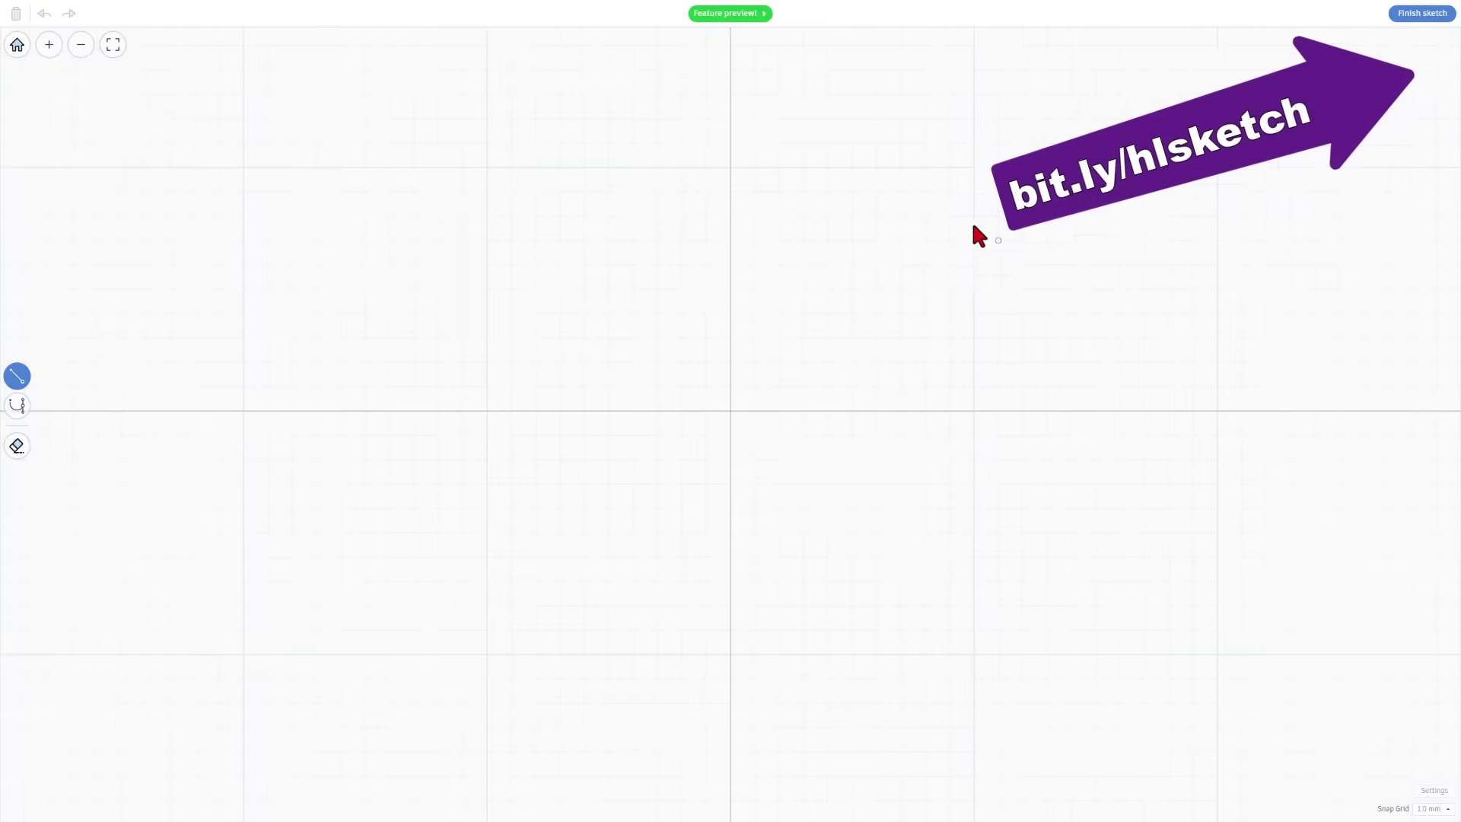
# Step: Look through the sketching guide's Pen Tool, Edit Tool, Actions and Add Points pages and return to the sketch
pyautogui.click(718, 14)
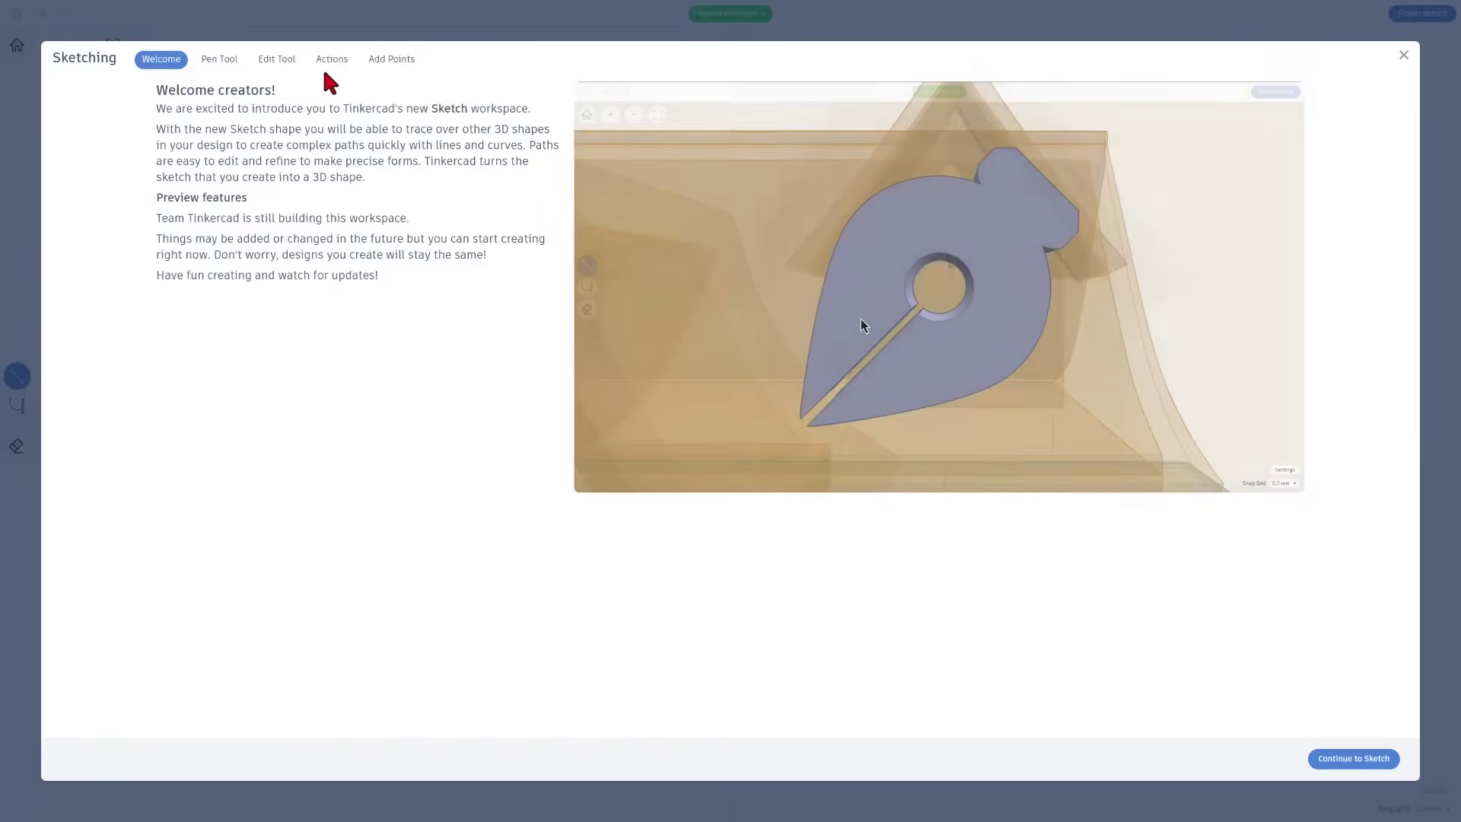
pyautogui.click(219, 59)
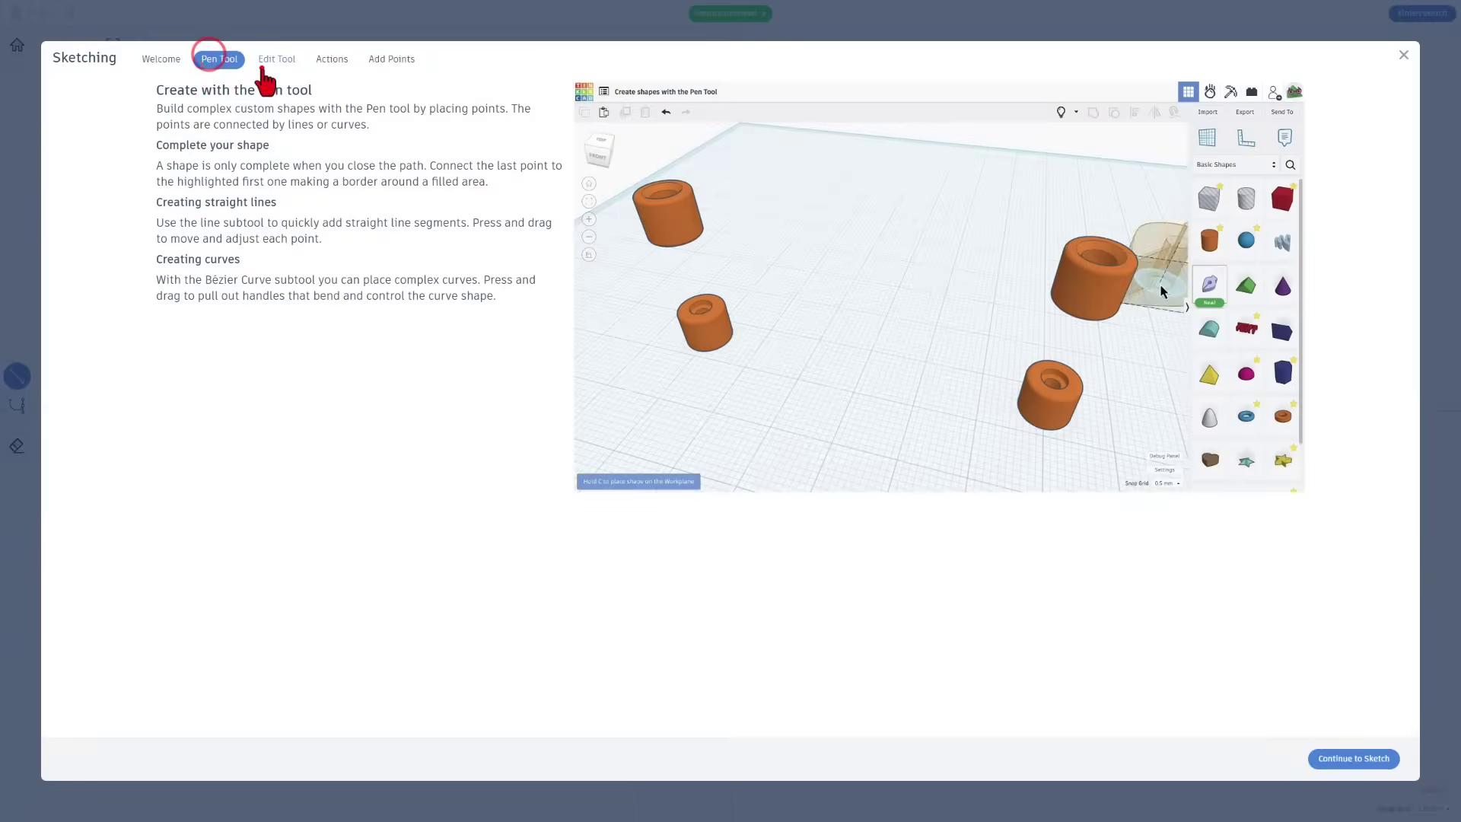
pyautogui.click(276, 59)
pyautogui.click(332, 59)
pyautogui.click(378, 67)
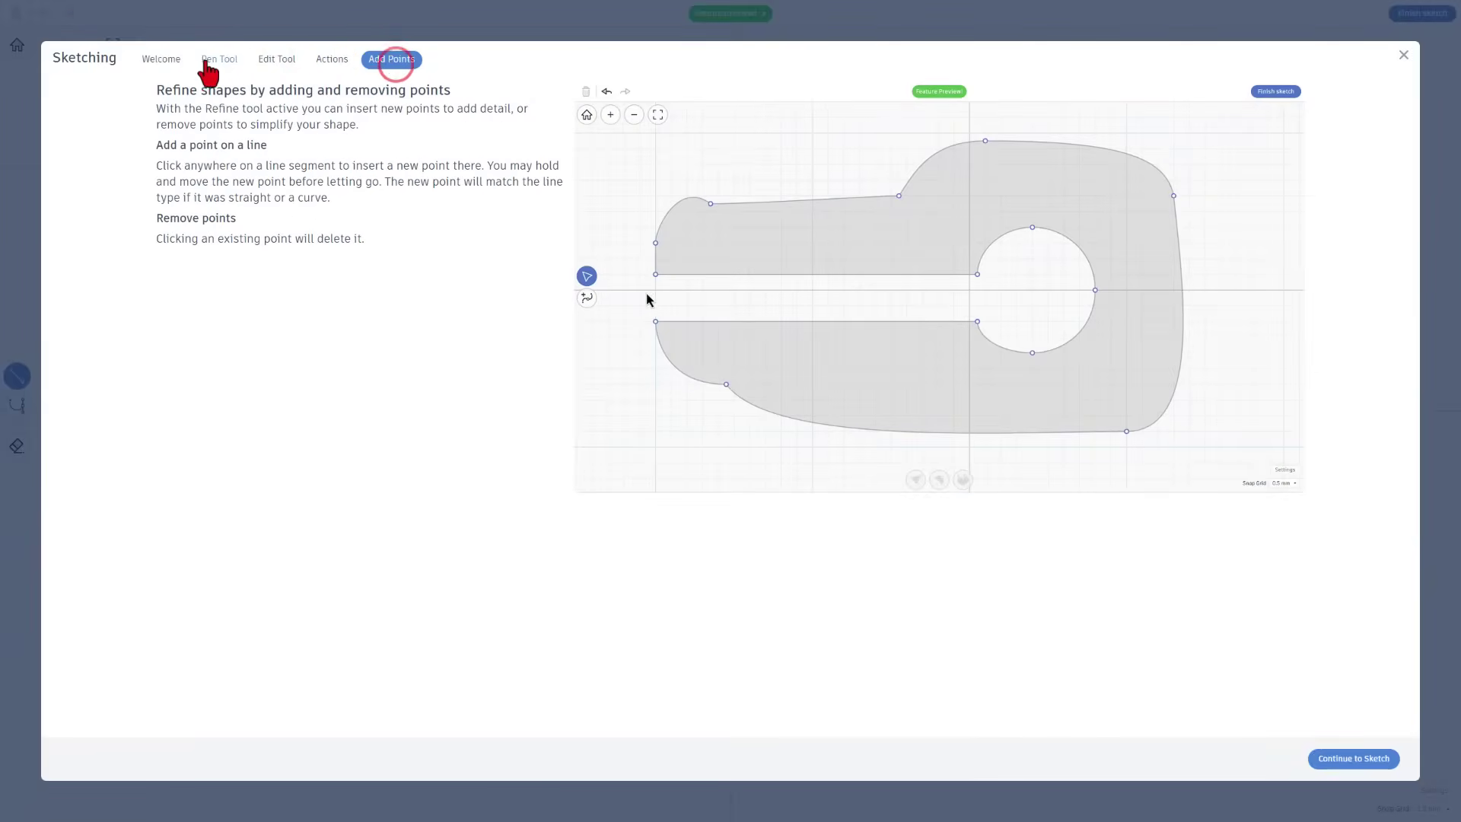
pyautogui.click(1367, 759)
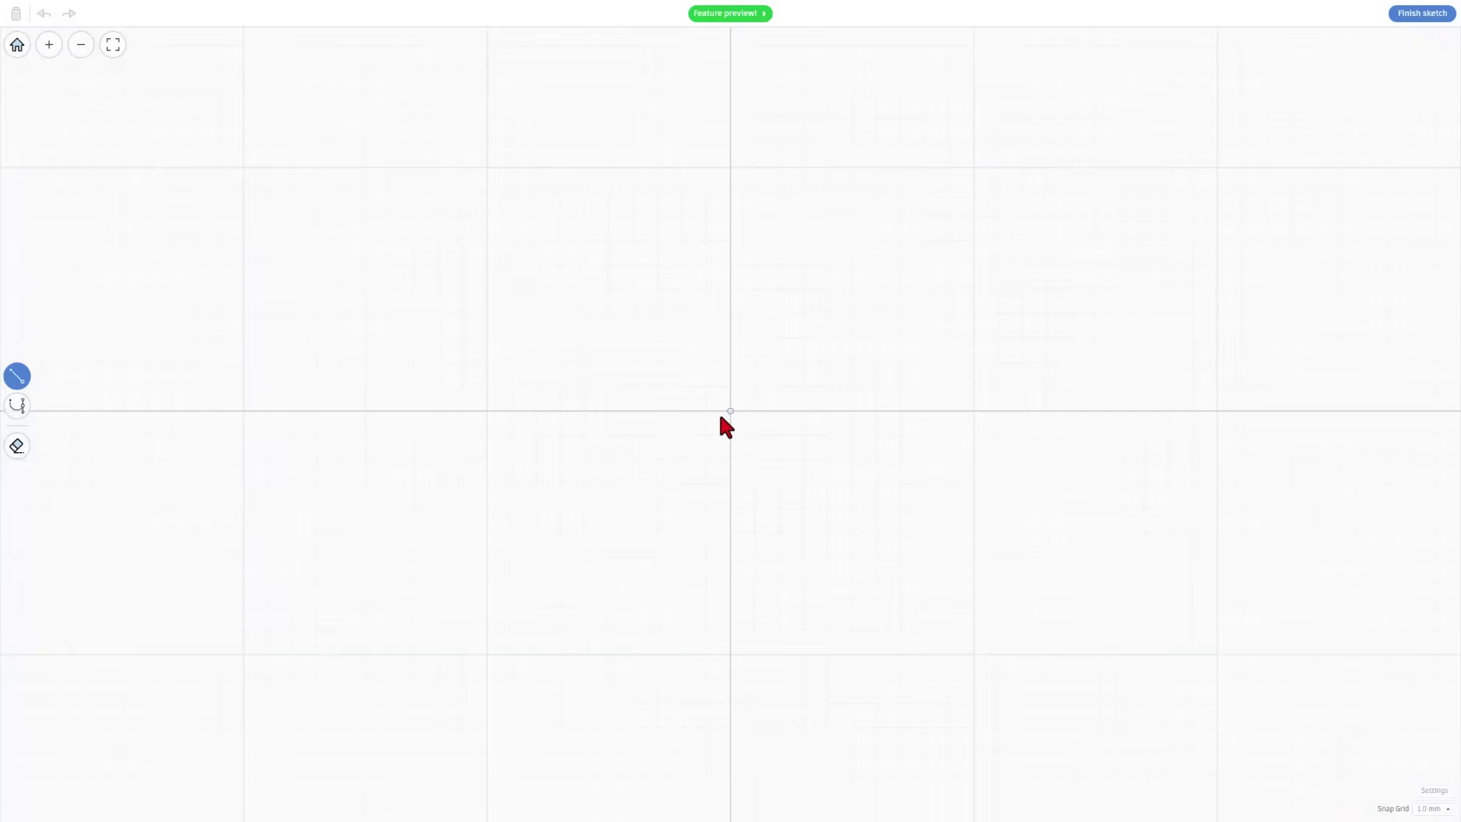
# Step: Sketch a closed U-shaped profile 20 mm wide and 7 mm high, with a 15 mm wide, 4 mm deep channel between 2 mm left and 3 mm right arms
pyautogui.click(487, 411)
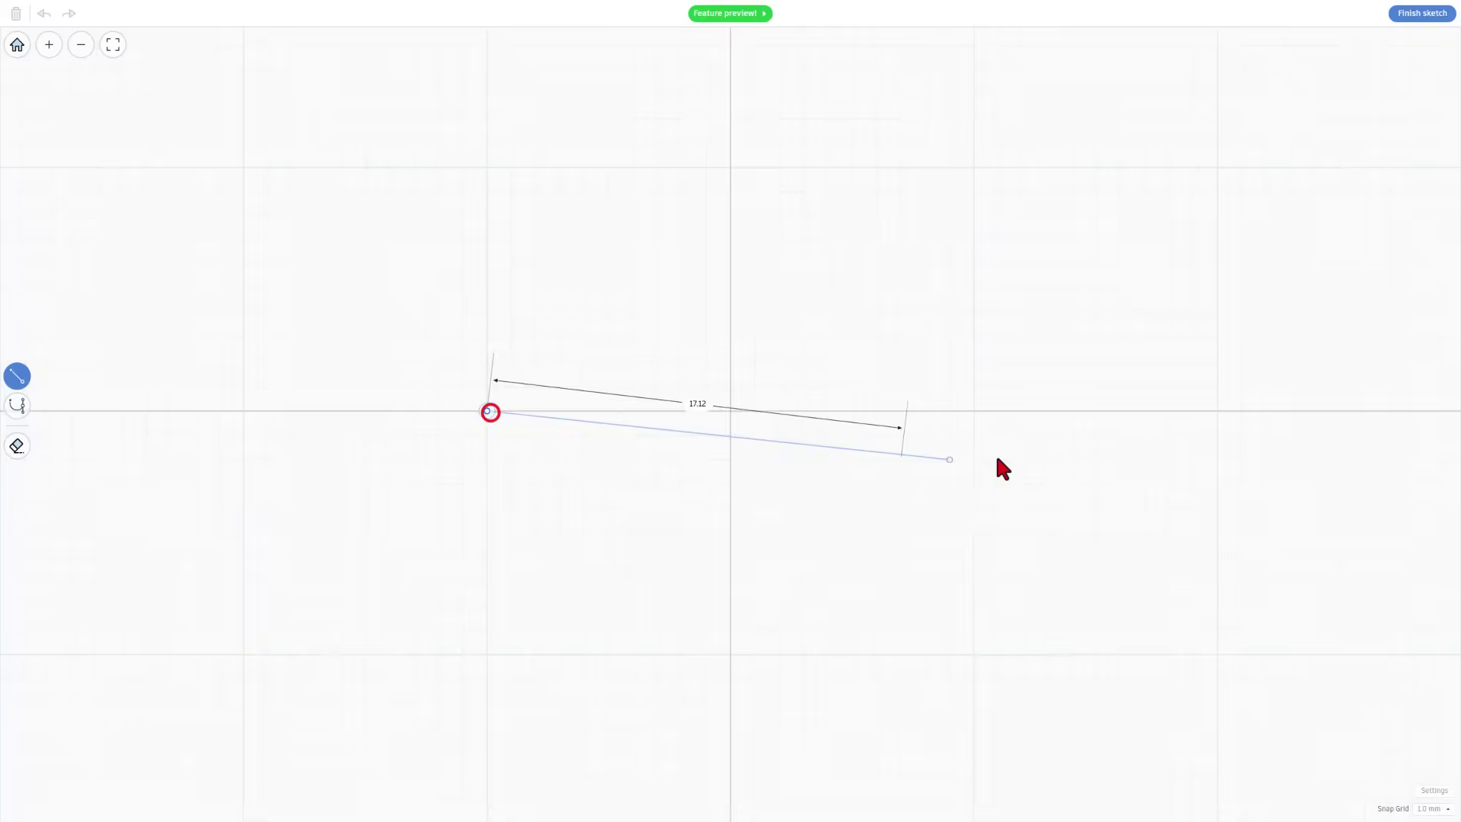
pyautogui.click(967, 411)
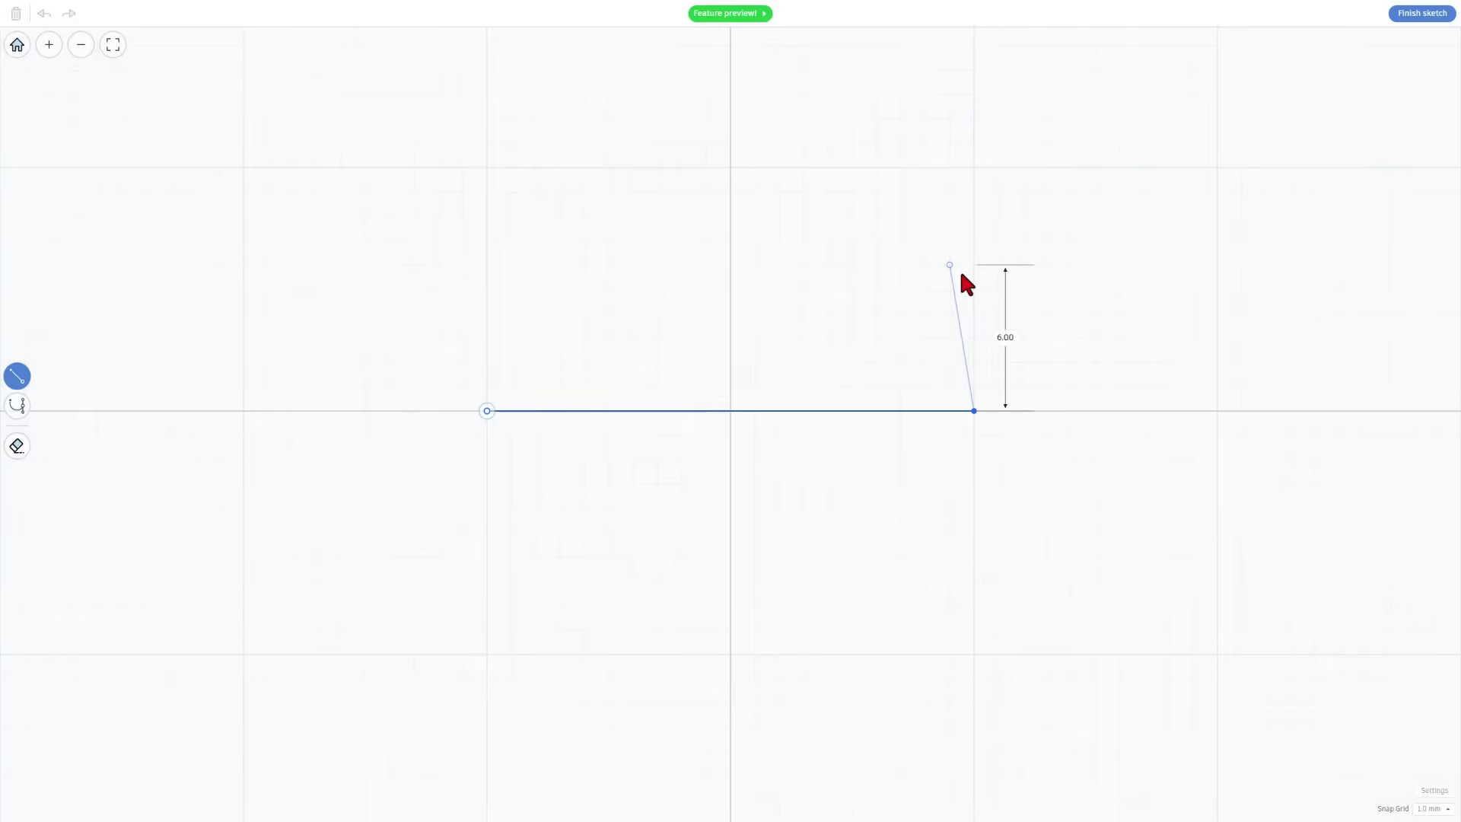
pyautogui.click(975, 236)
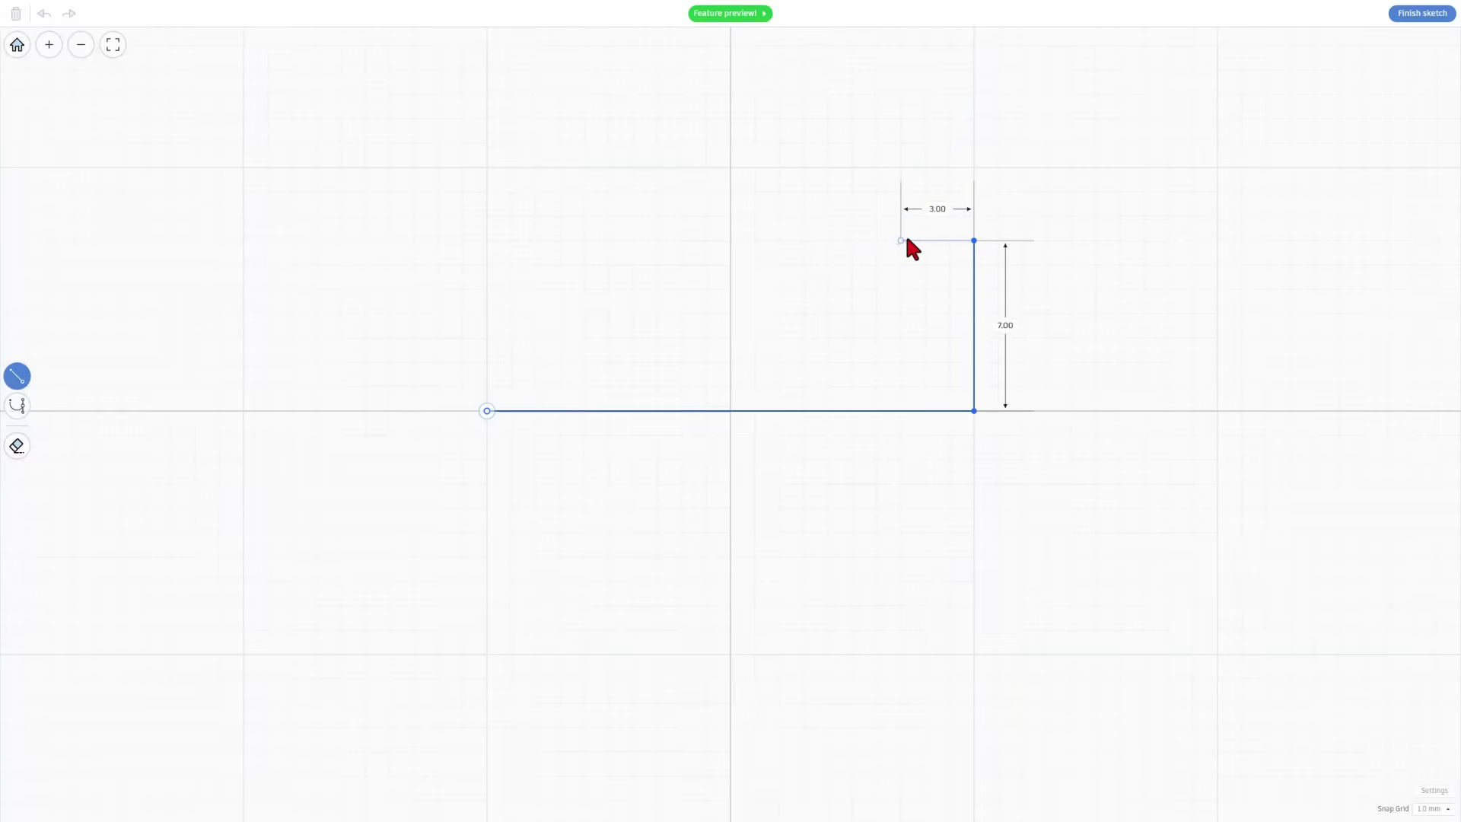
pyautogui.click(910, 239)
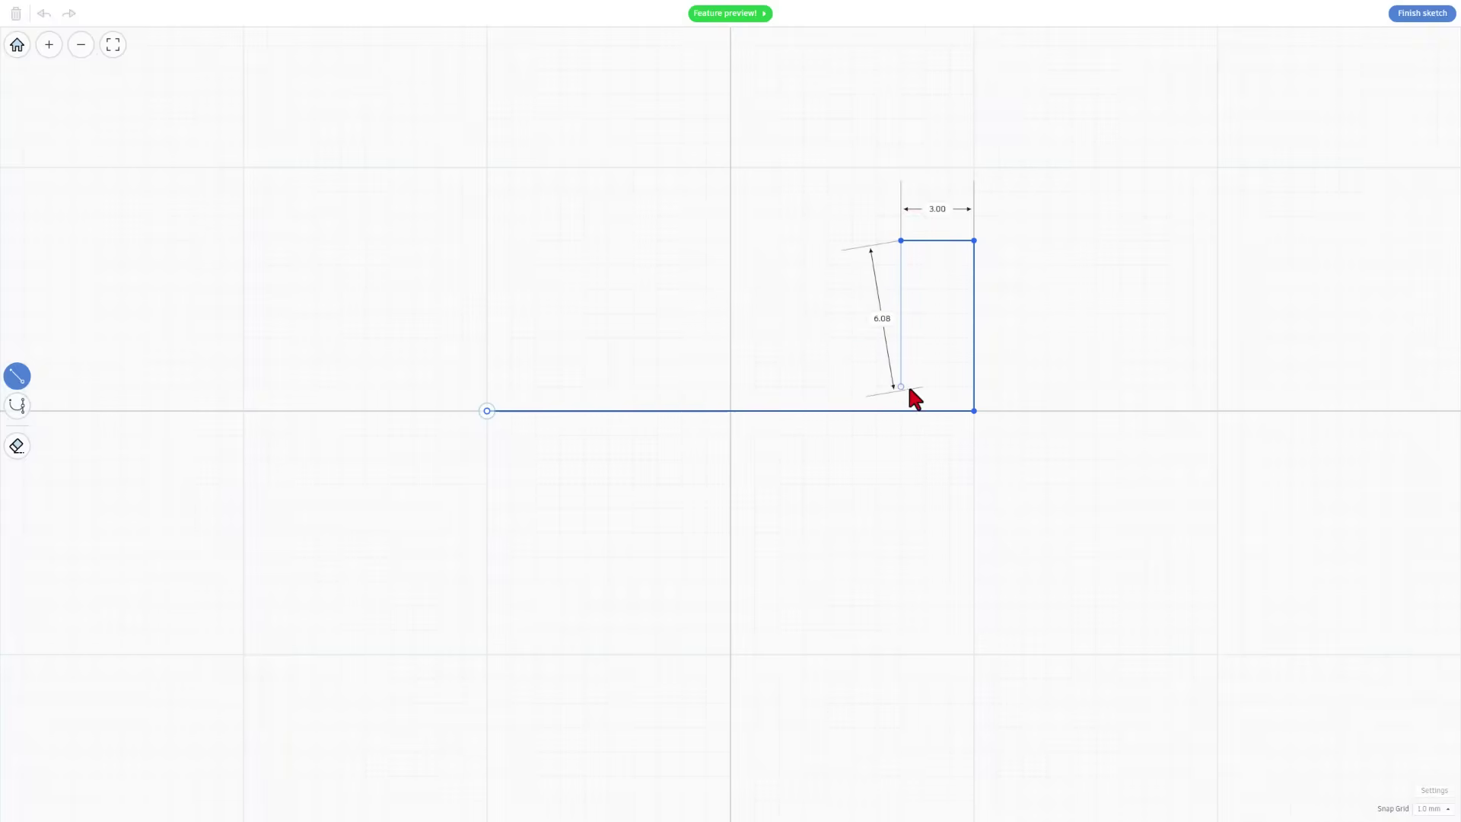
pyautogui.click(894, 342)
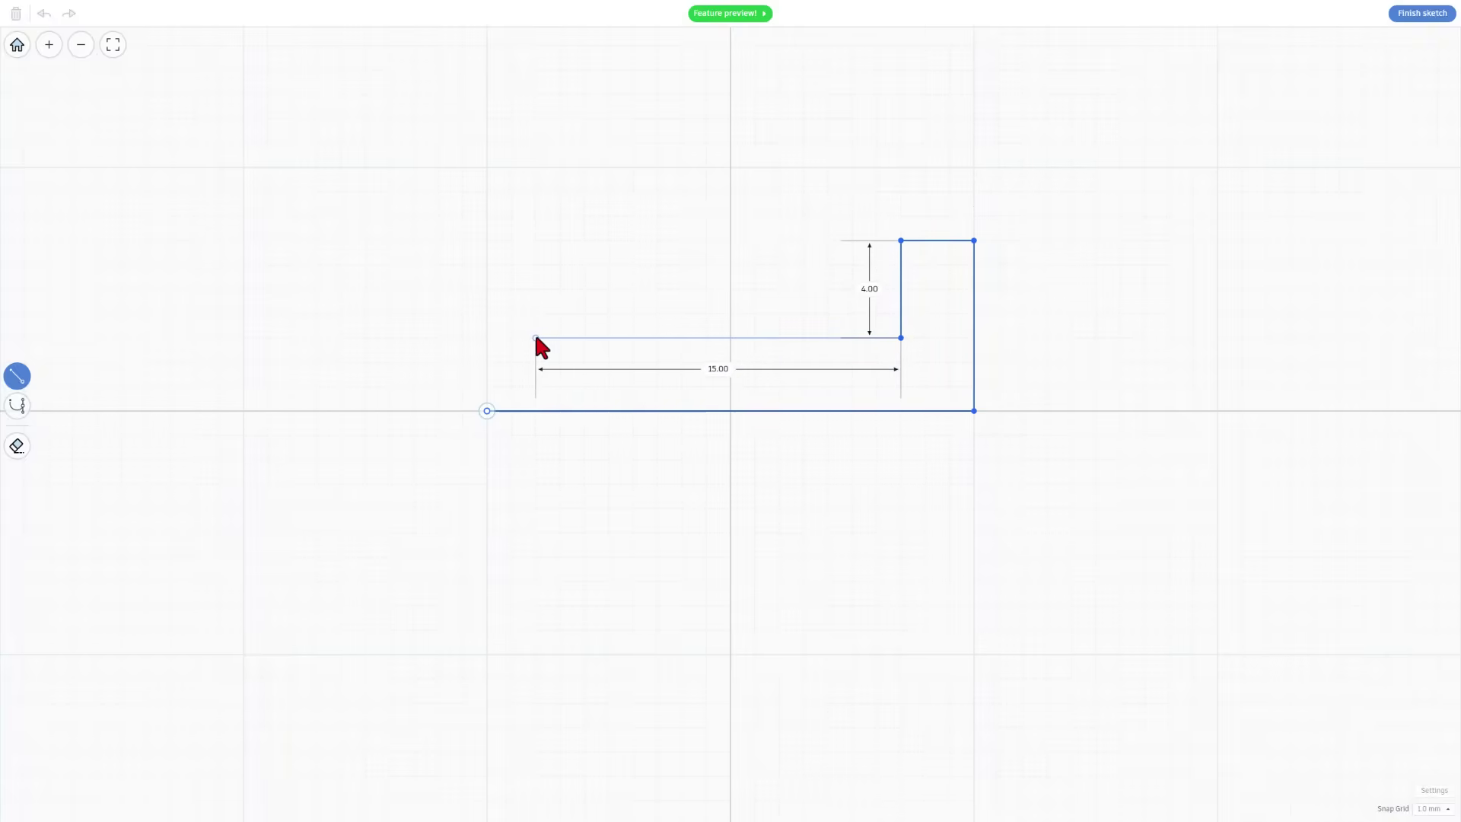
pyautogui.click(535, 337)
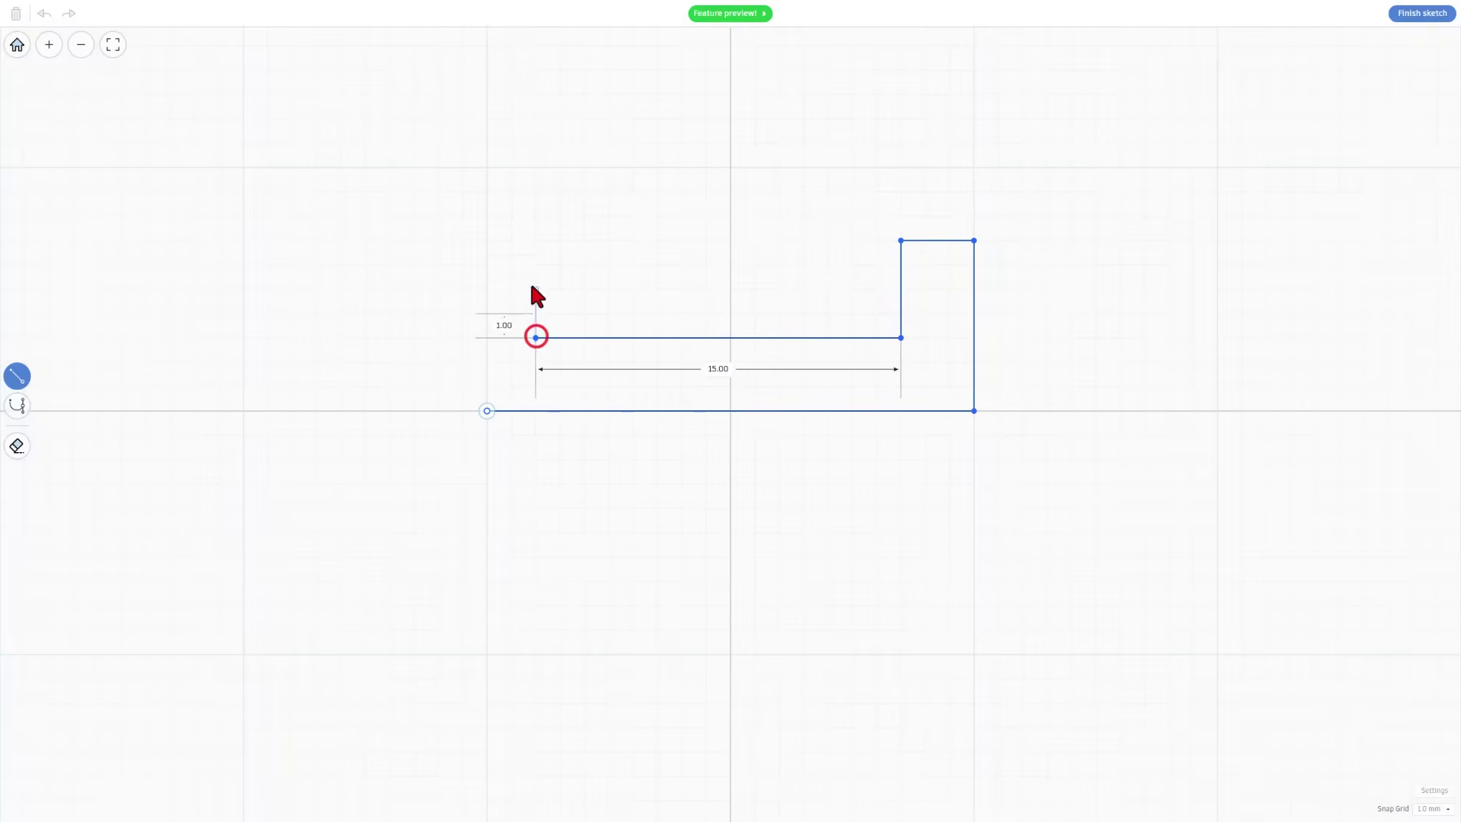
pyautogui.click(536, 240)
pyautogui.click(487, 241)
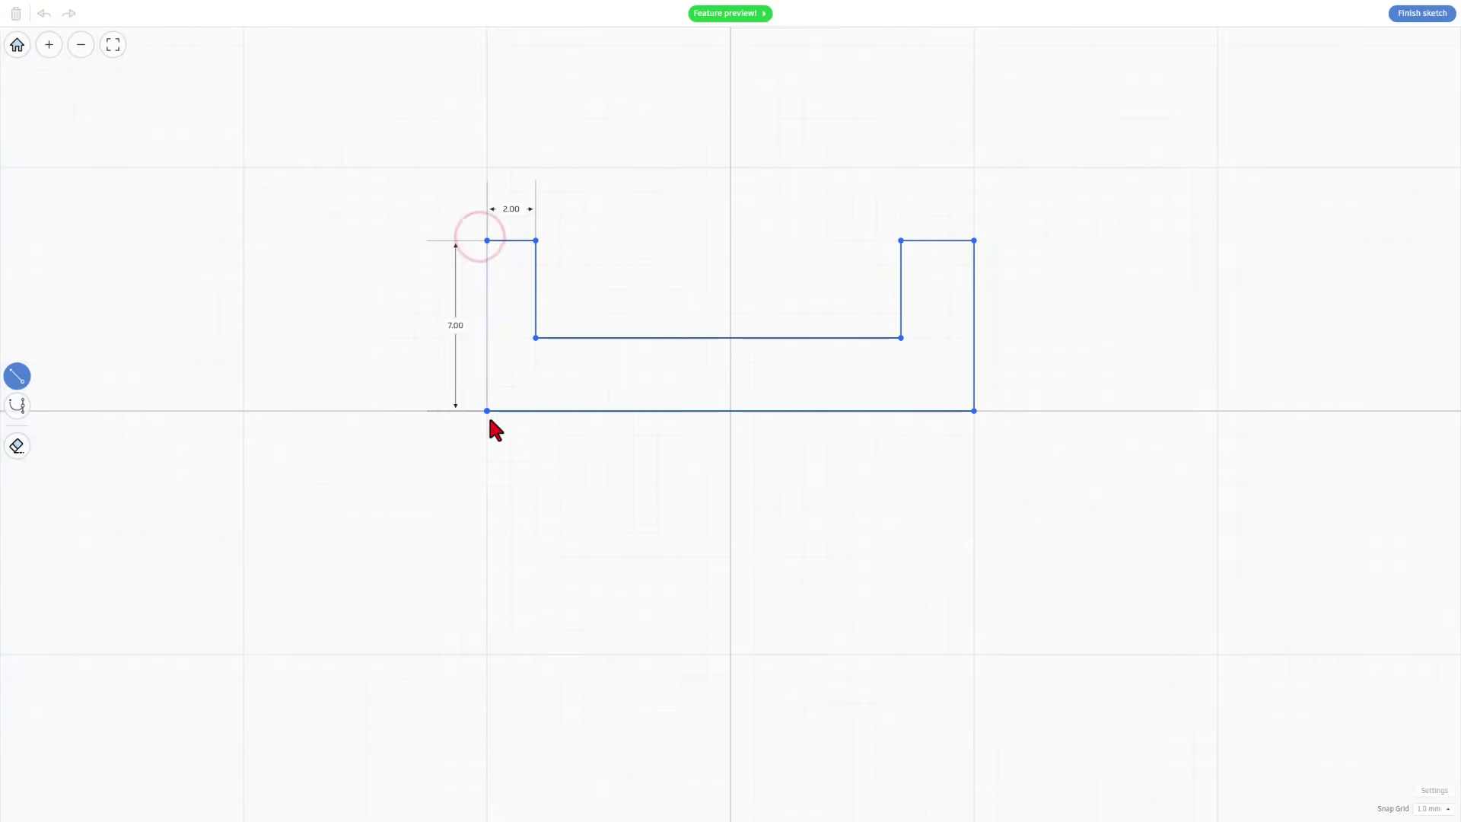
pyautogui.click(487, 410)
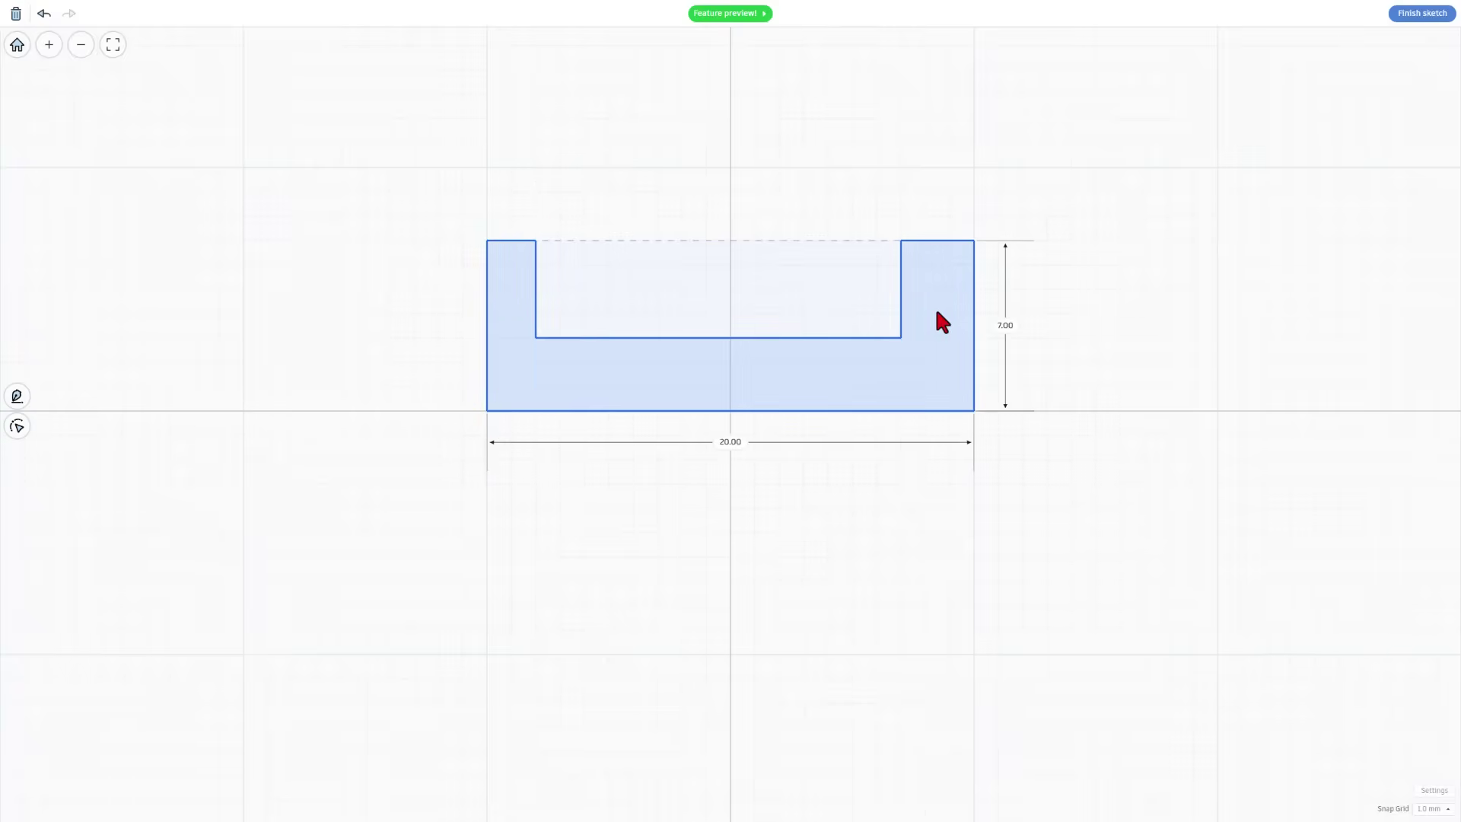
# Step: Edit the profile and move the left arm's inner edge 1 mm inward to make the arm 3 mm wide
pyautogui.click(623, 374)
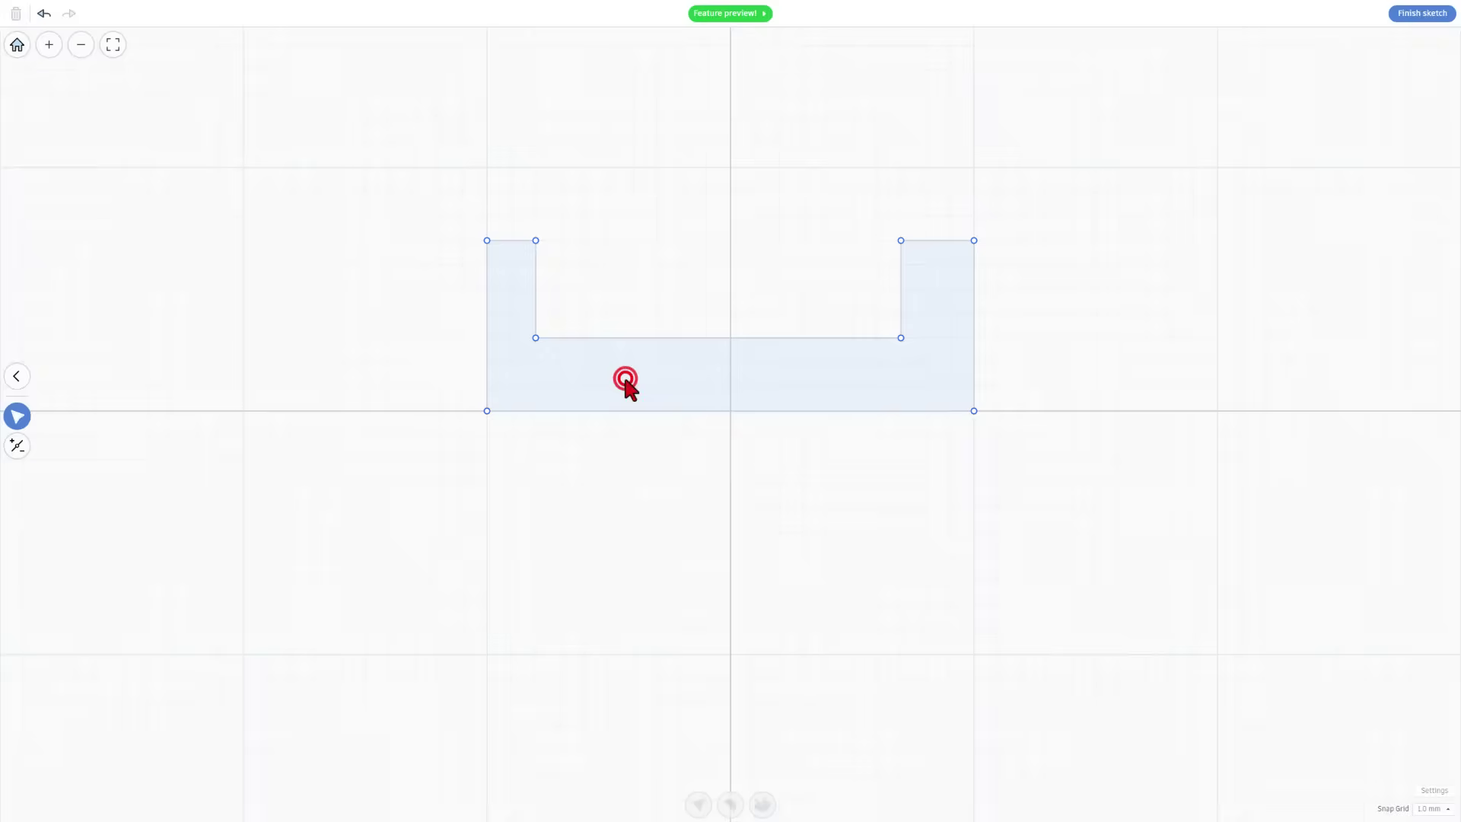
pyautogui.moveTo(536, 301); pyautogui.dragTo(555, 303)
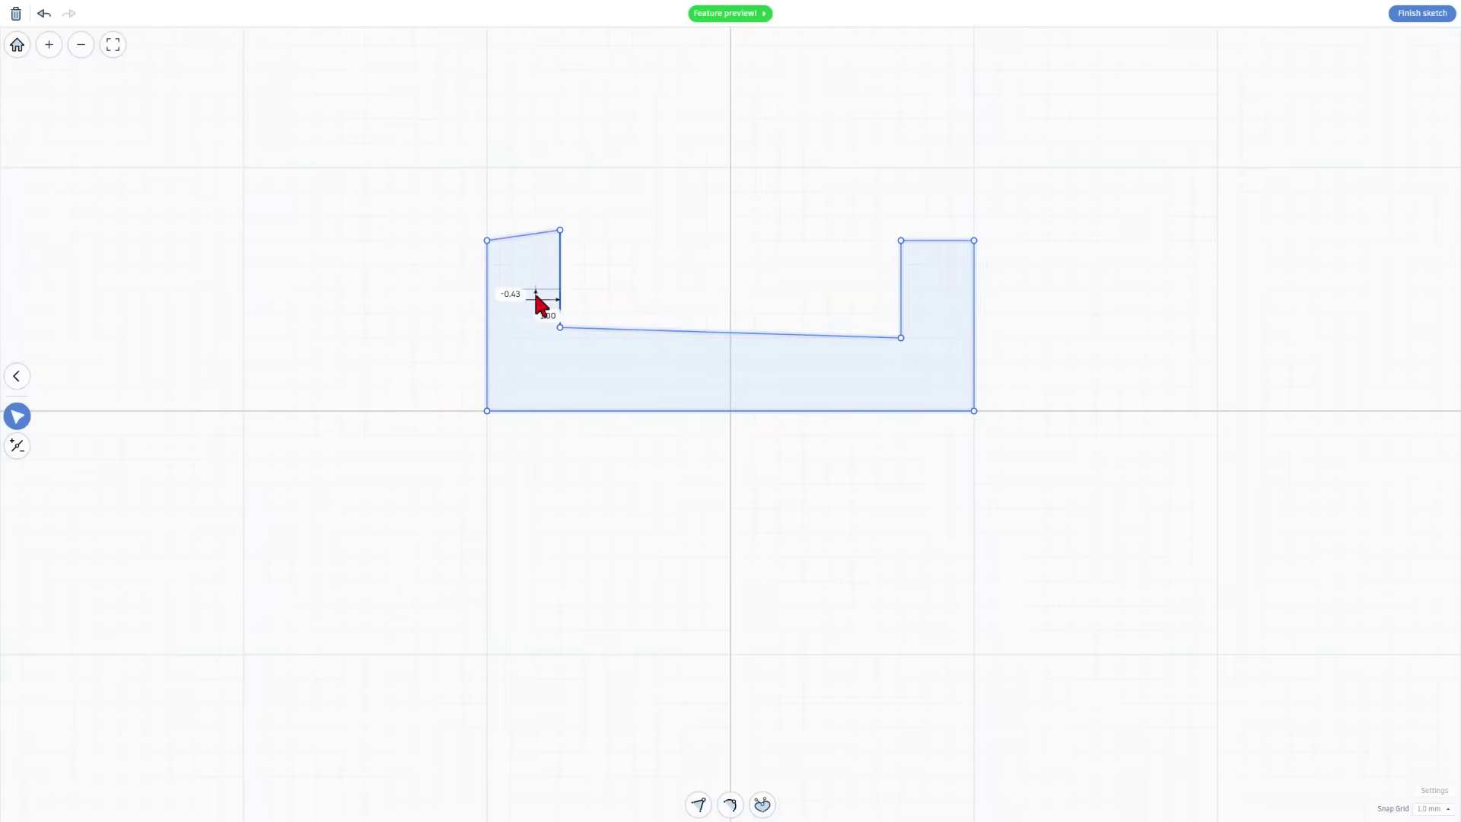
pyautogui.hotkey('ctrl', 'z')
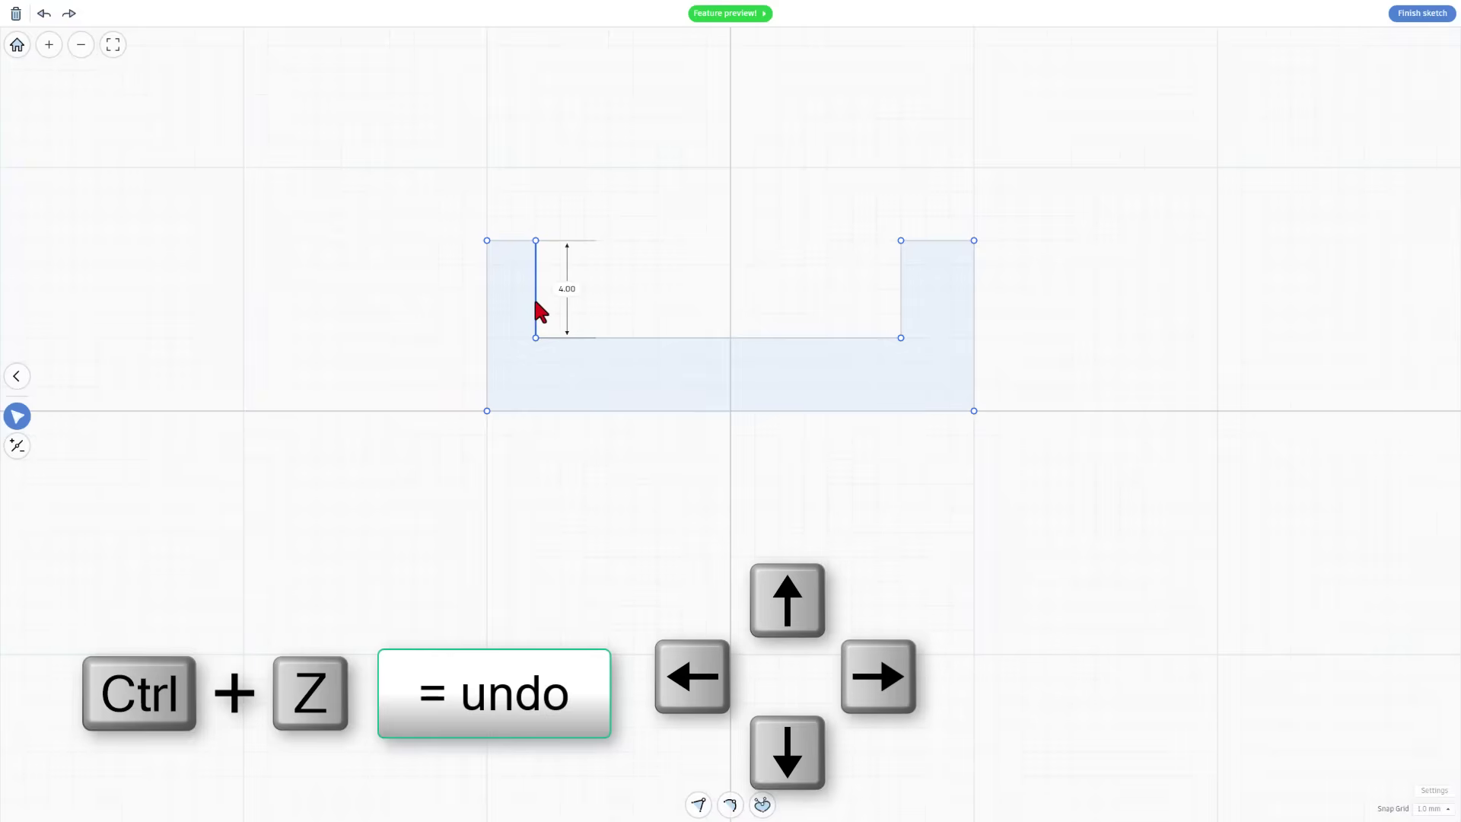
pyautogui.press('Right')
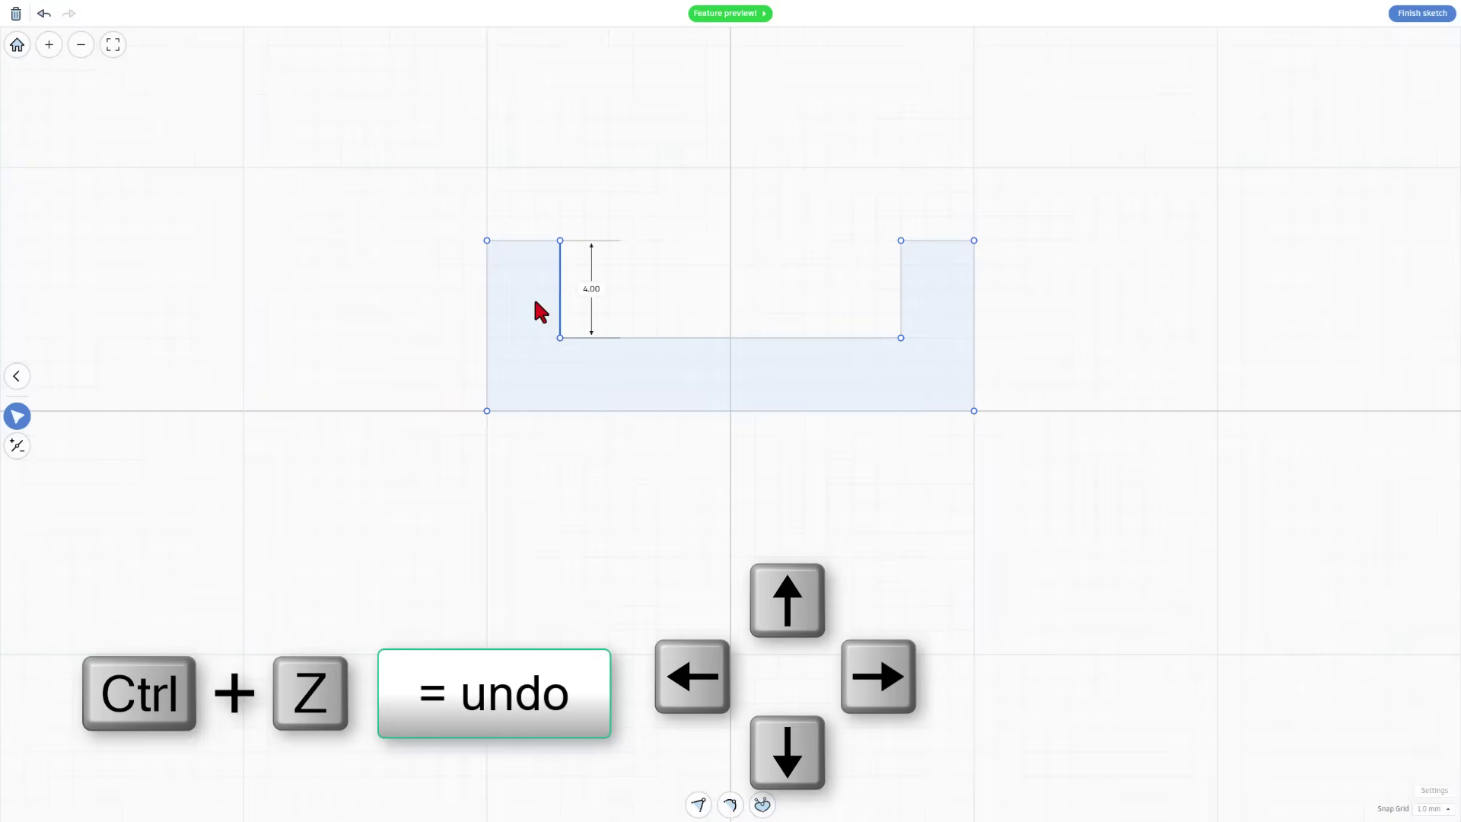
pyautogui.click(721, 338)
pyautogui.press('Up')
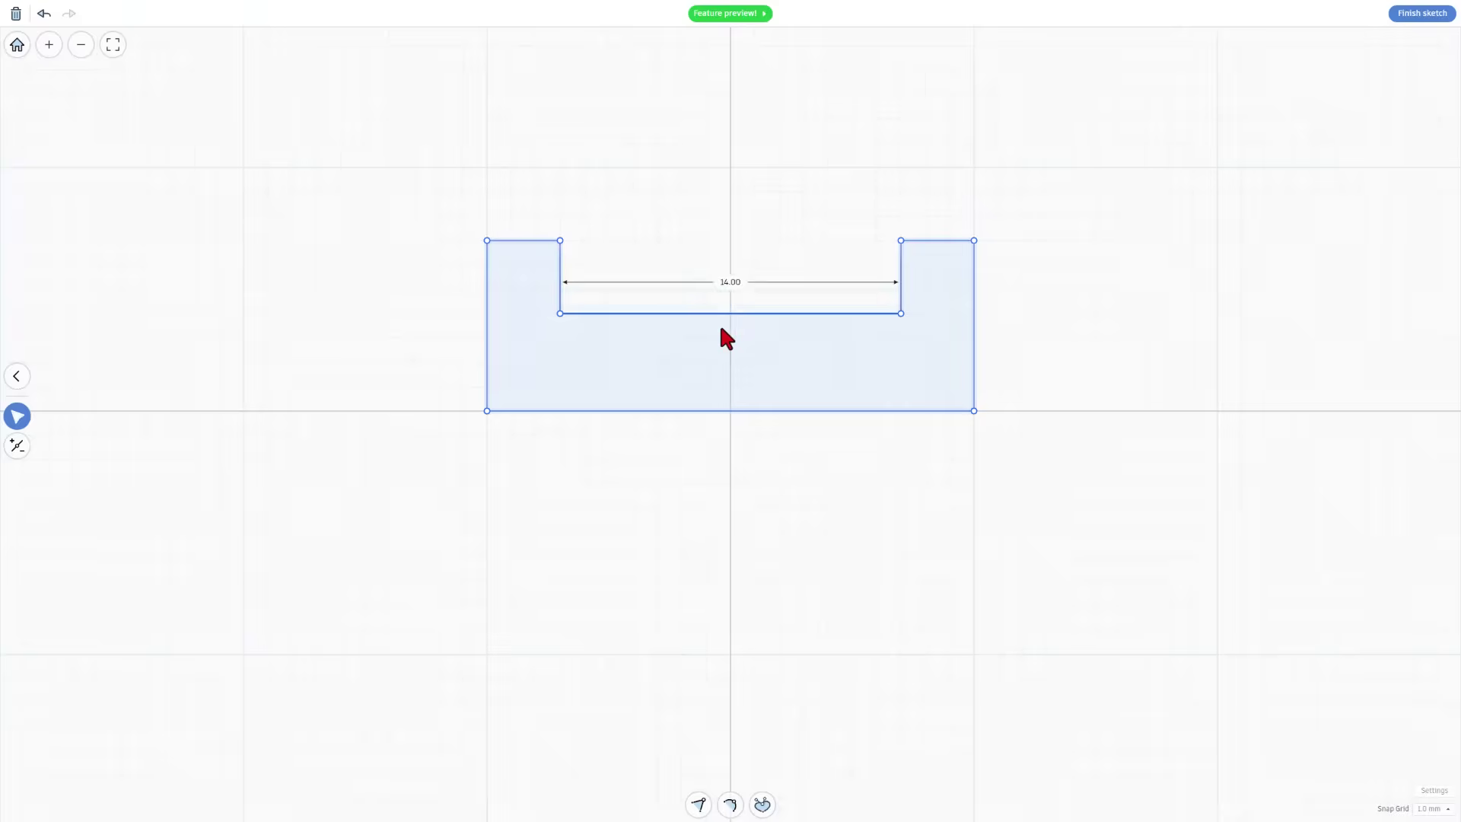
pyautogui.press('Down')
# Step: Check the lengths of the right arm's inner and outer edges and of the profile's base edge
pyautogui.click(902, 286)
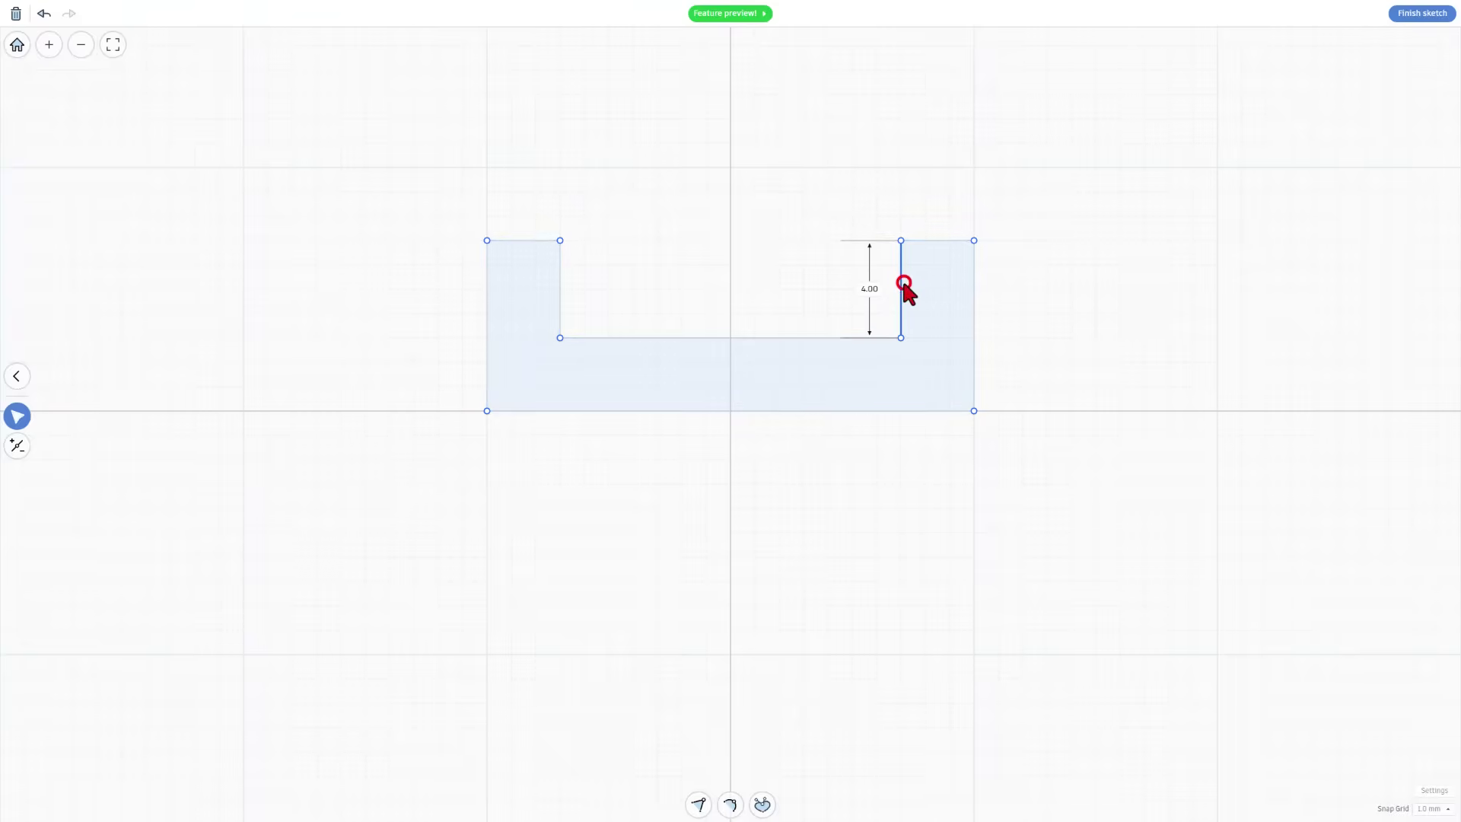
pyautogui.click(974, 320)
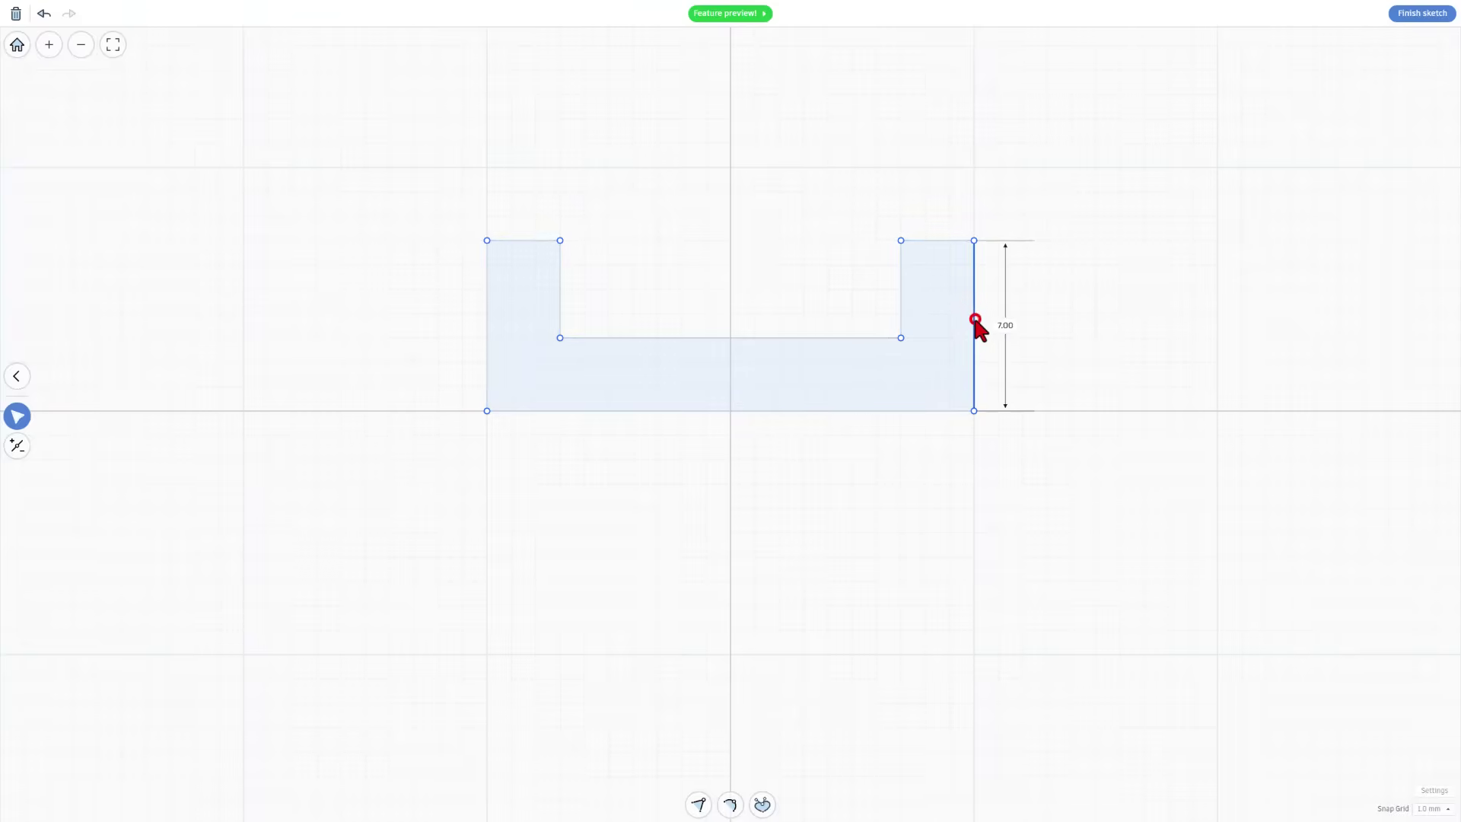
pyautogui.click(853, 411)
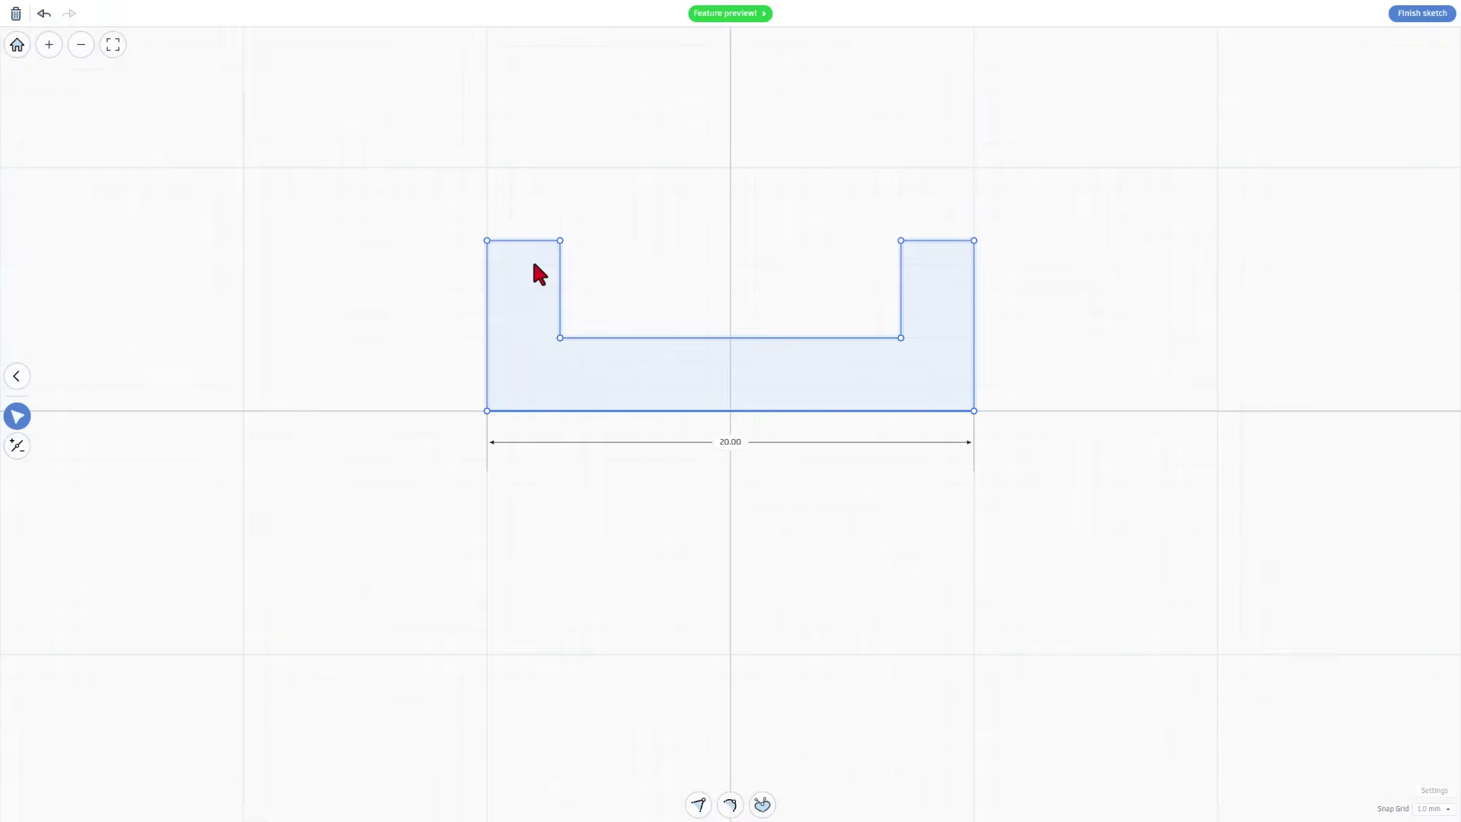
pyautogui.click(866, 384)
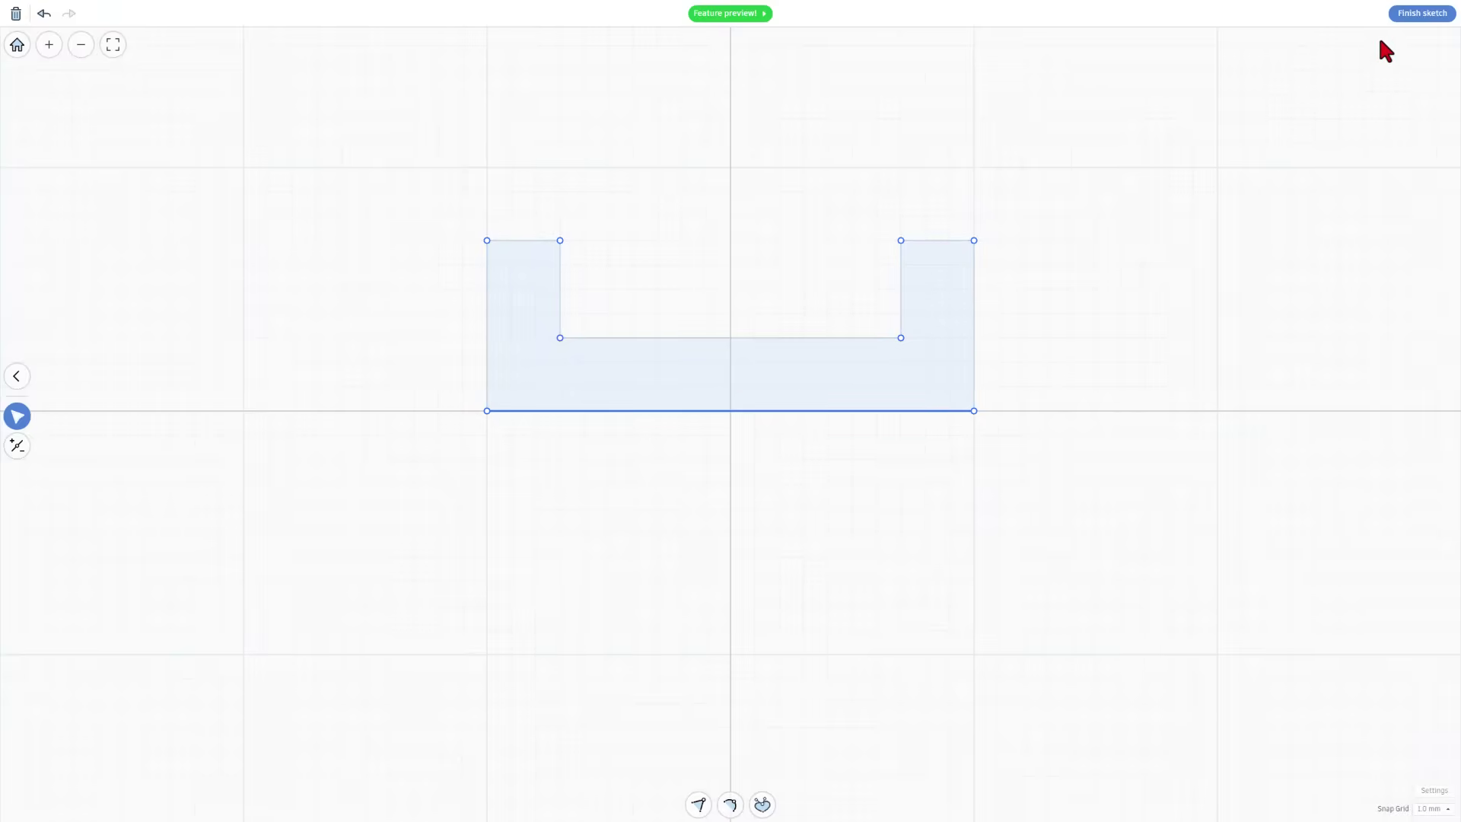
# Step: Finish the sketch and rotate the extruded shape onto its base so that the channel opens upward
pyautogui.click(1404, 23)
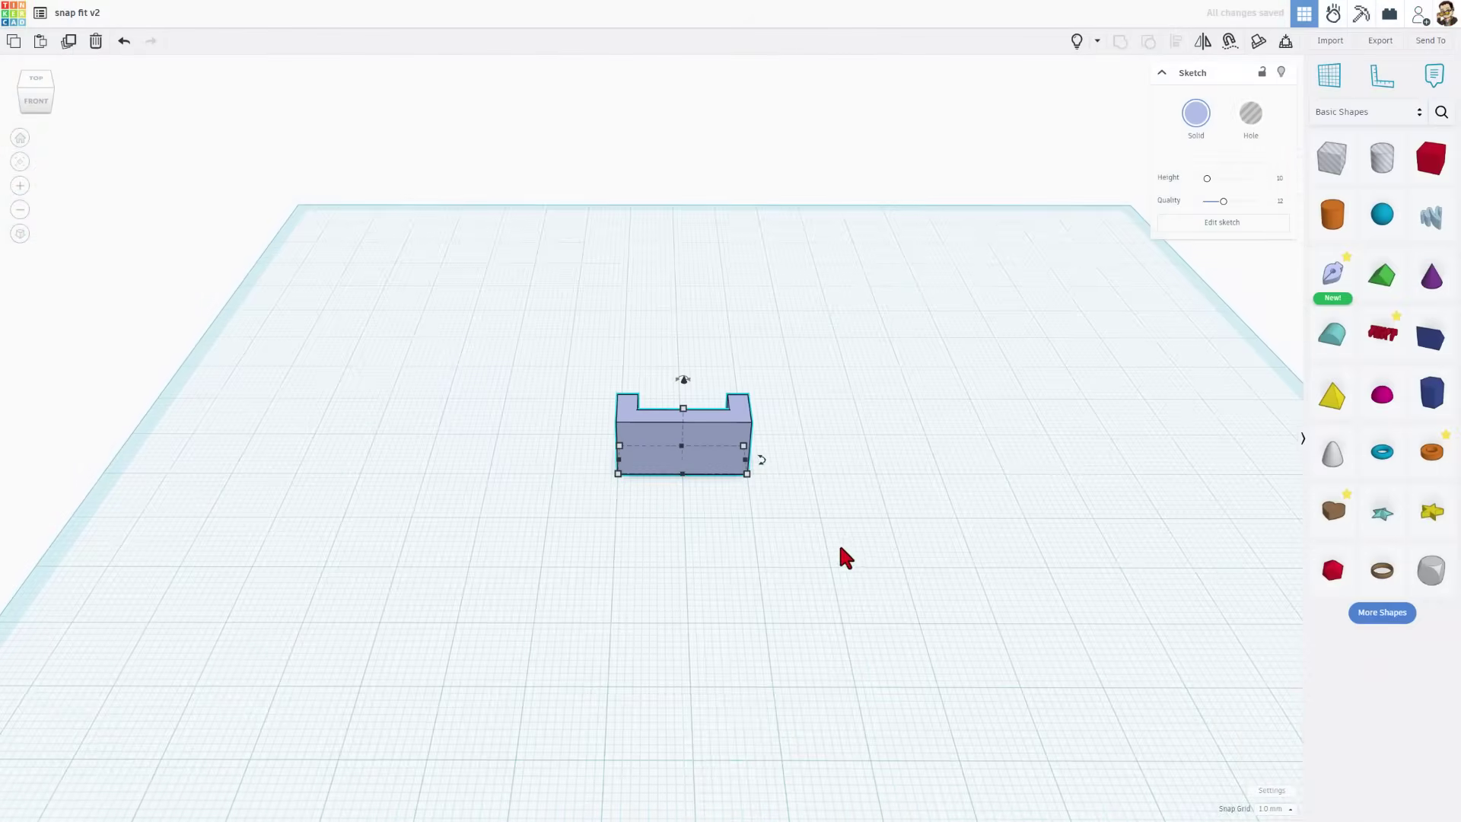
pyautogui.moveTo(842, 555)
pyautogui.mouseDown(button='right')
pyautogui.moveTo(528, 567)
pyautogui.moveTo(756, 499)
pyautogui.mouseUp(button='right')
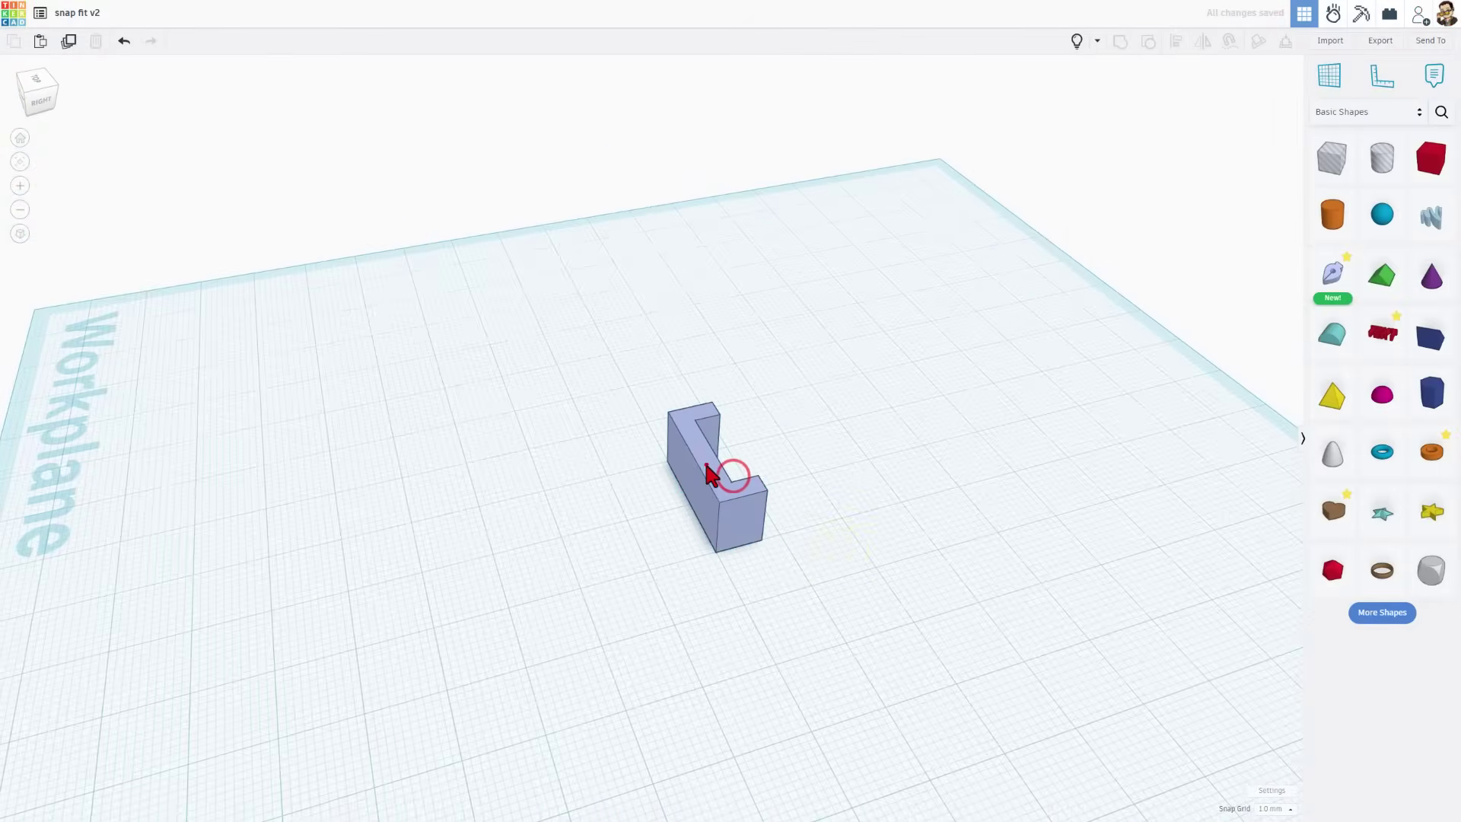
pyautogui.moveTo(692, 394); pyautogui.dragTo(648, 410)
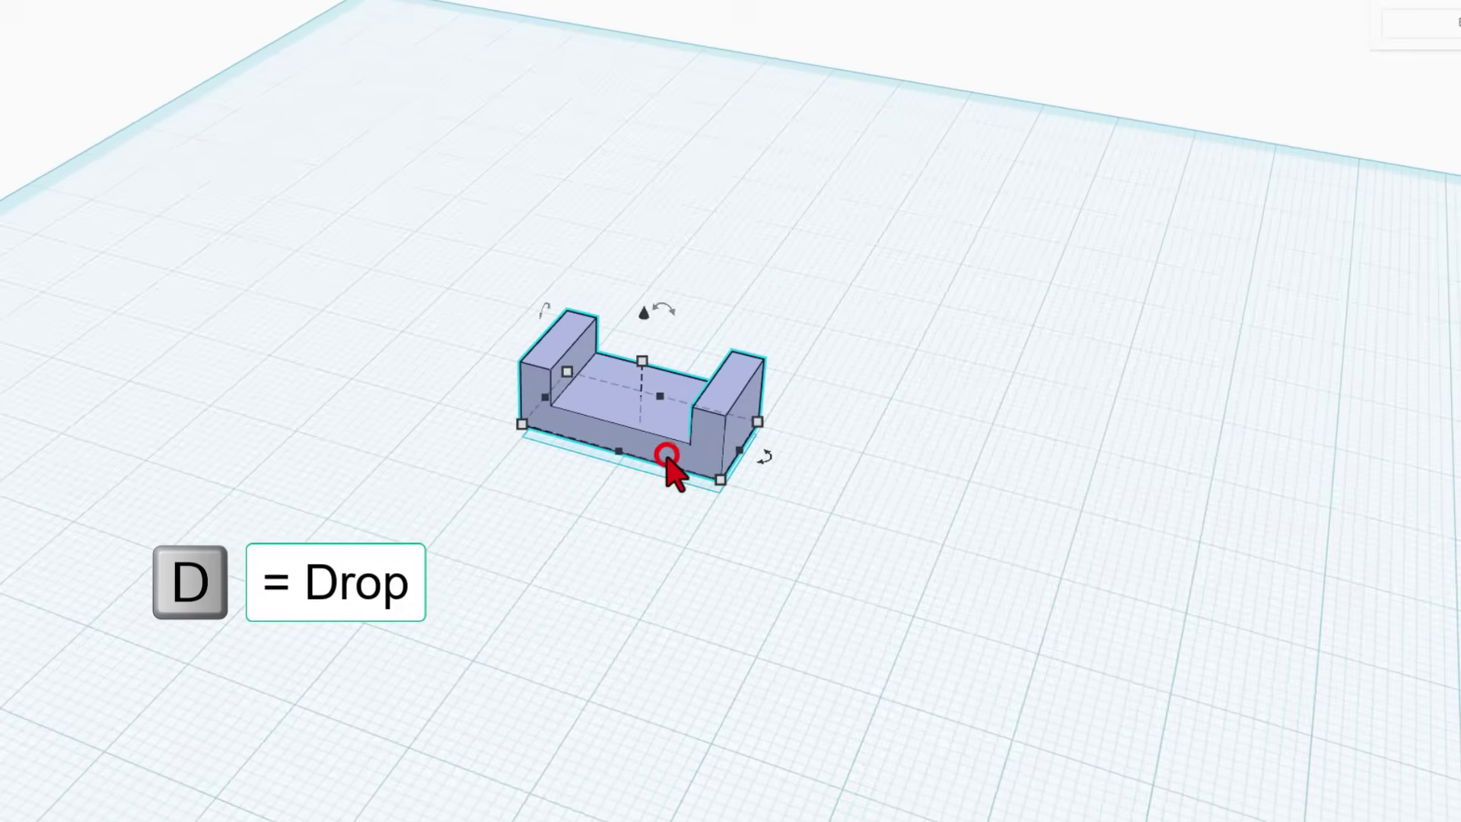
# Step: Drop the channel part onto the workplane and stretch it along the channel direction to a length of 30 mm
pyautogui.press('d')
pyautogui.moveTo(572, 560); pyautogui.dragTo(1161, 724, button='right')
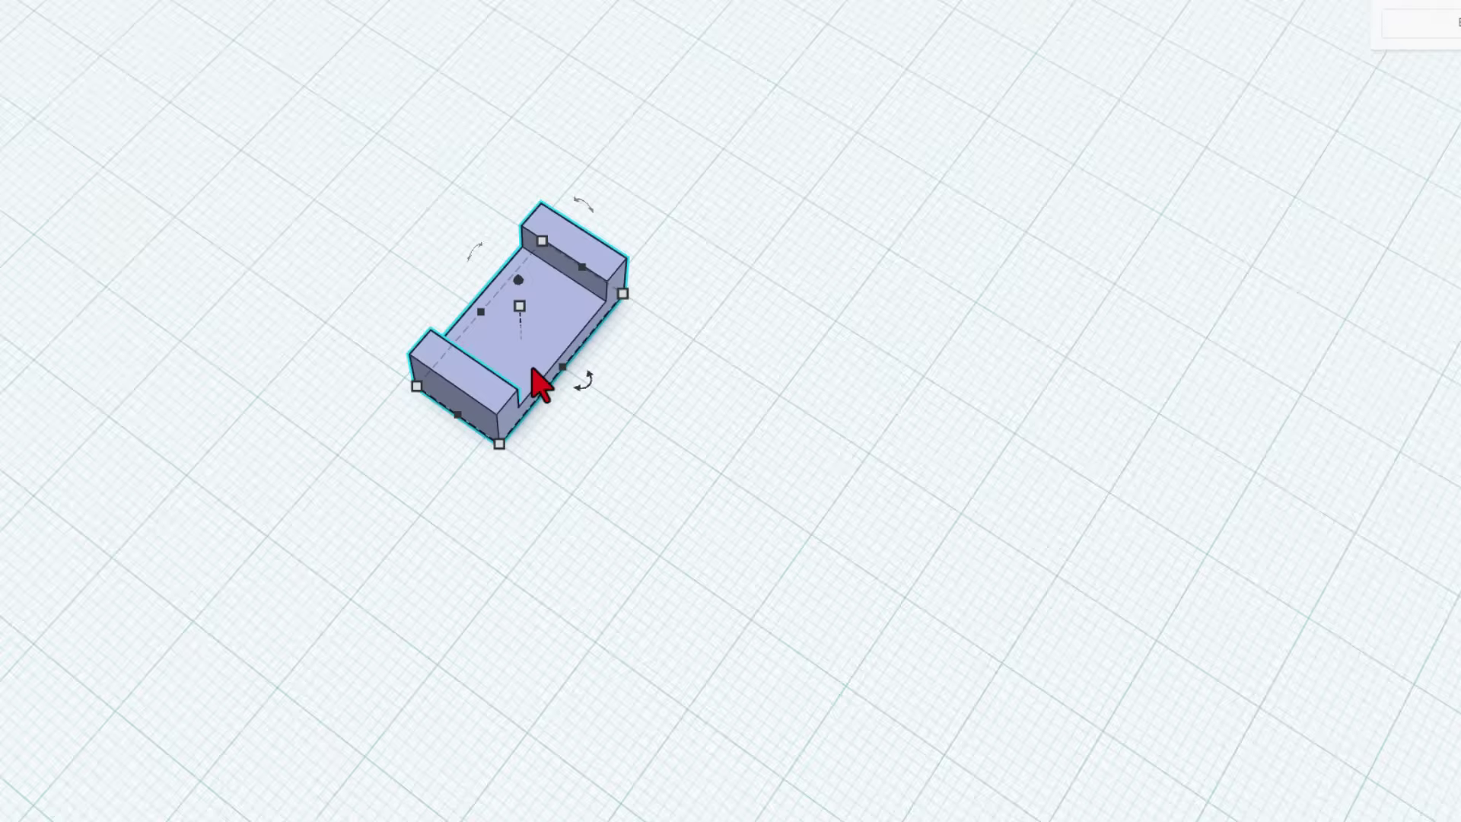
pyautogui.moveTo(562, 369); pyautogui.dragTo(717, 499)
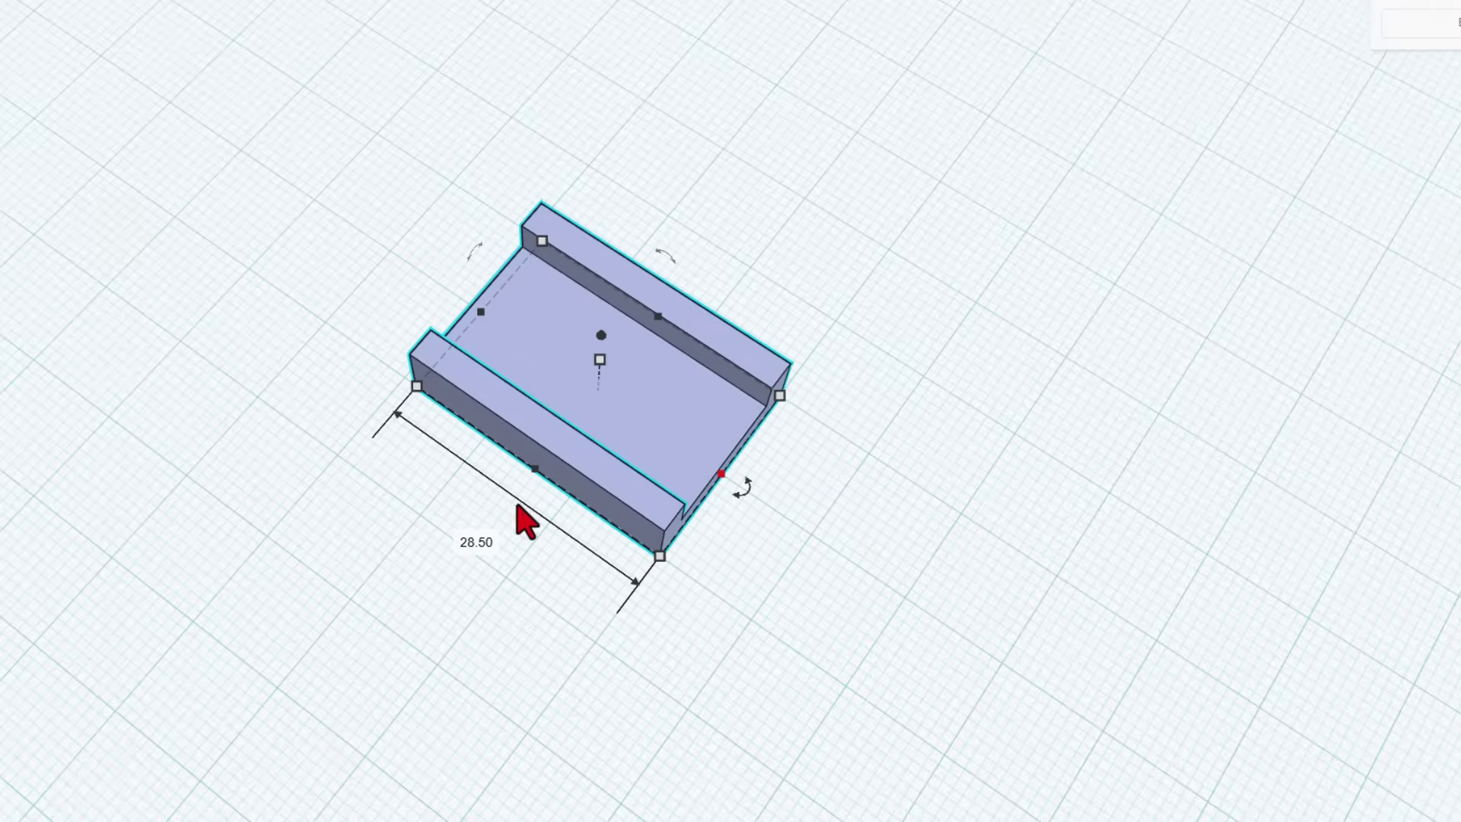
pyautogui.click(461, 543)
pyautogui.write('30')
pyautogui.press('Return')
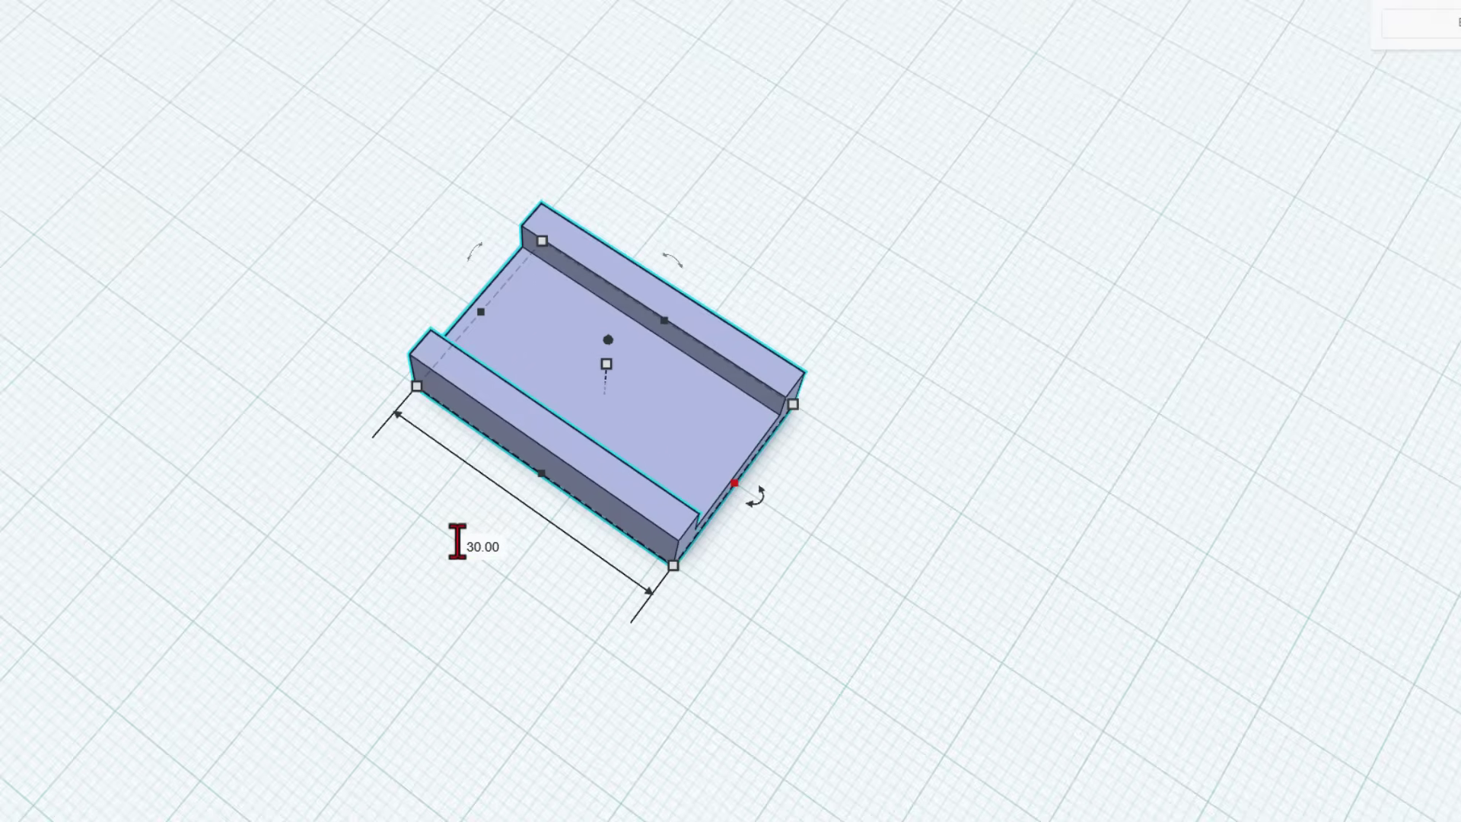
pyautogui.scroll(-2, 469, 419)
pyautogui.moveTo(578, 490); pyautogui.dragTo(316, 424, button='right')
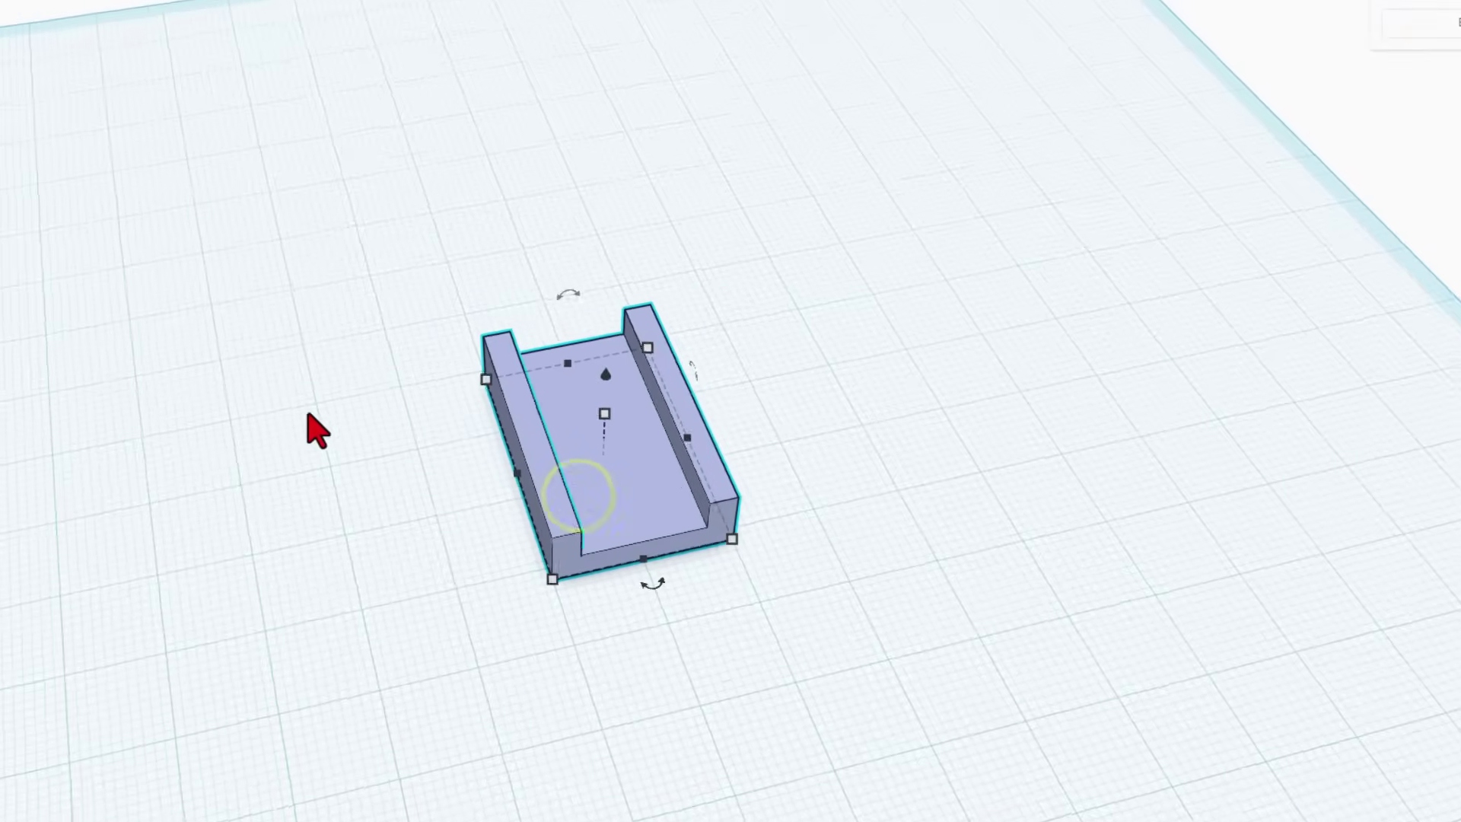
pyautogui.click(831, 331)
pyautogui.moveTo(832, 327); pyautogui.dragTo(782, 418, button='right')
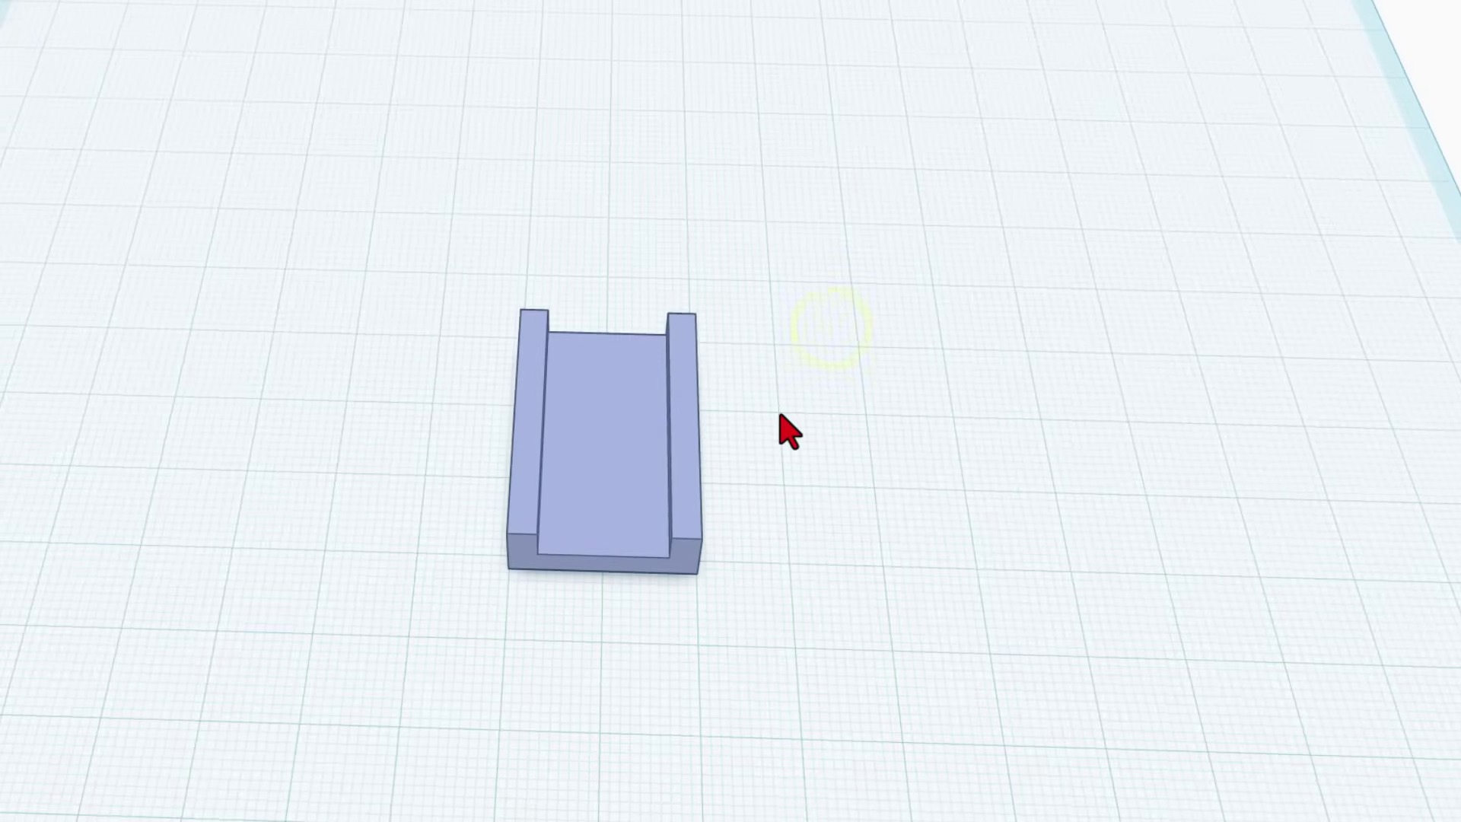
# Step: Change the channel part's solid color to the bright magenta preset
pyautogui.click(631, 460)
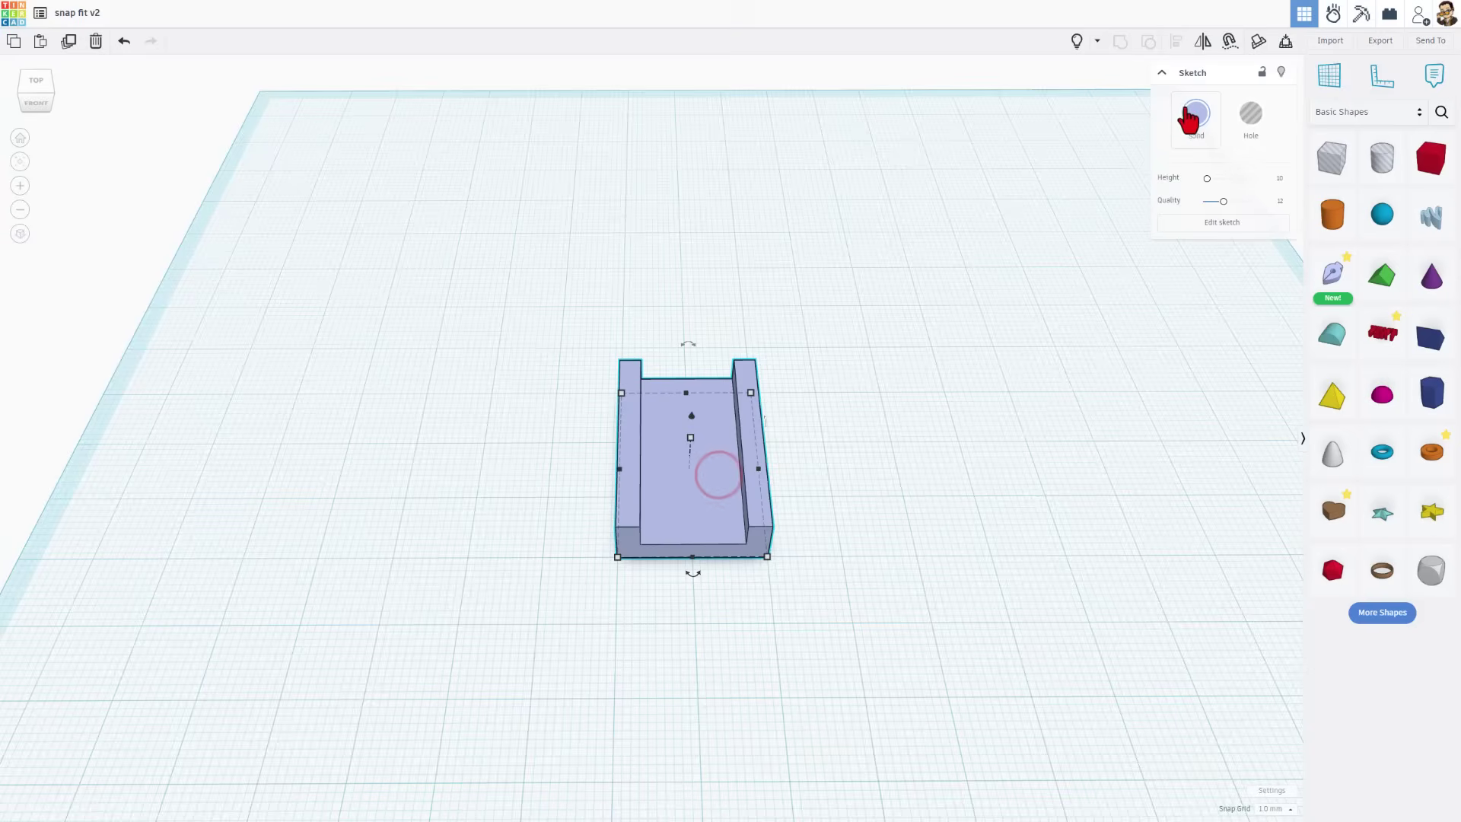
pyautogui.click(1195, 112)
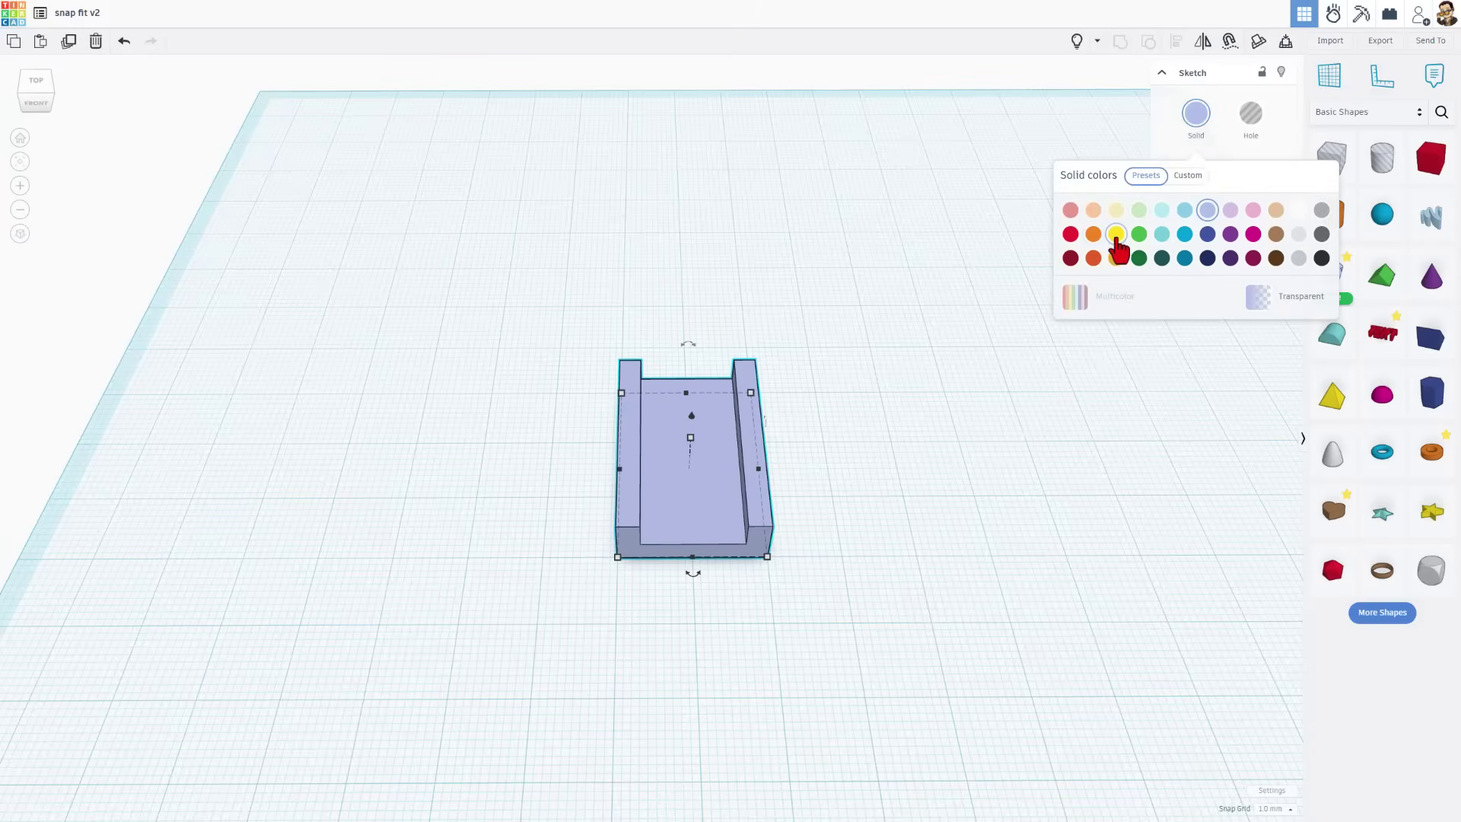
pyautogui.click(1253, 234)
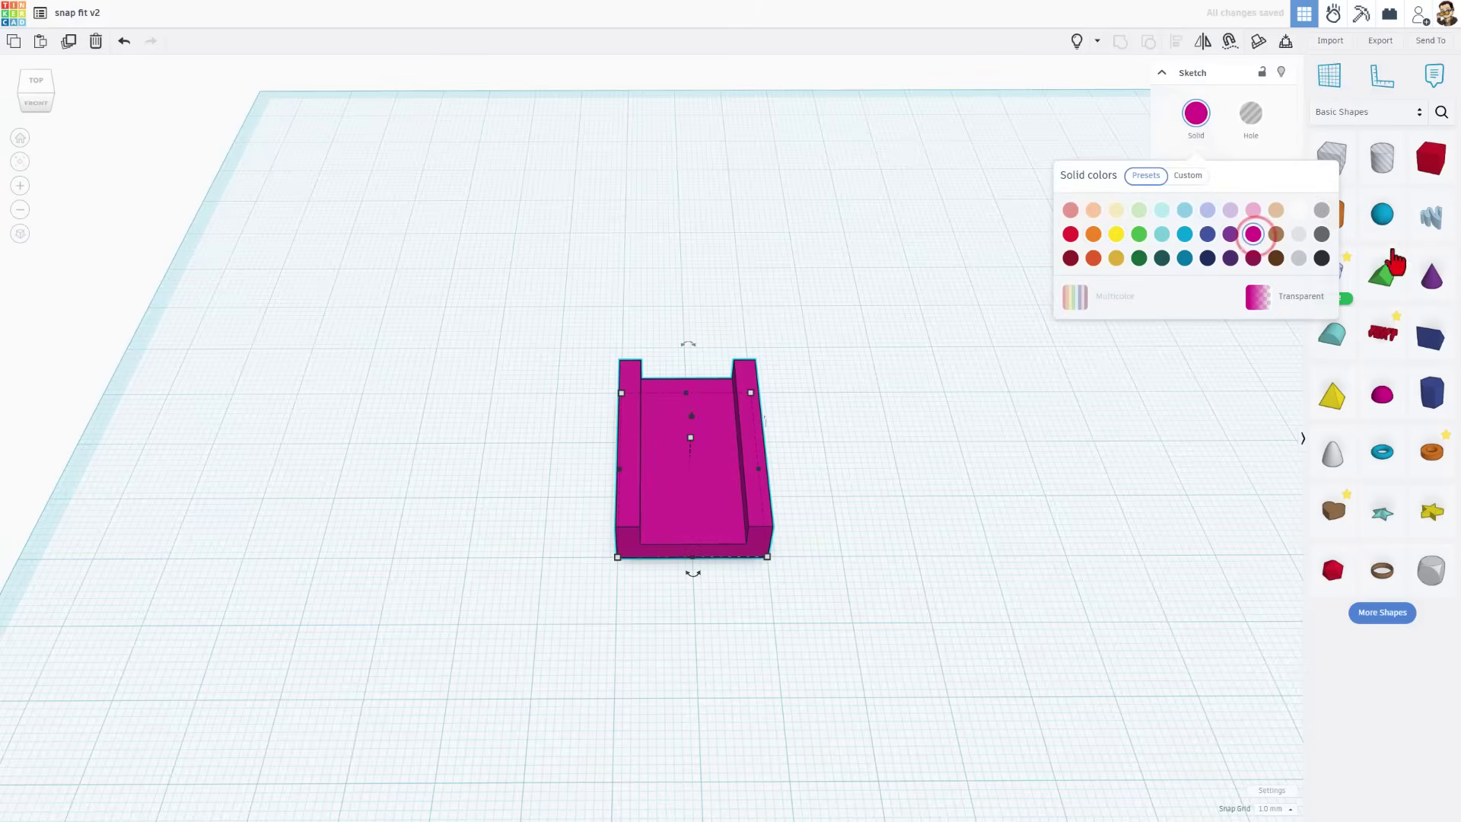
pyautogui.click(1038, 145)
# Step: Sketch a dovetail tab on the channel part's back edge, 4 mm high, with a 6 mm wide, 1 mm neck flaring to 10 mm
pyautogui.moveTo(1328, 283)
pyautogui.mouseDown()
pyautogui.moveTo(499, 505)
pyautogui.moveTo(553, 509)
pyautogui.mouseUp()
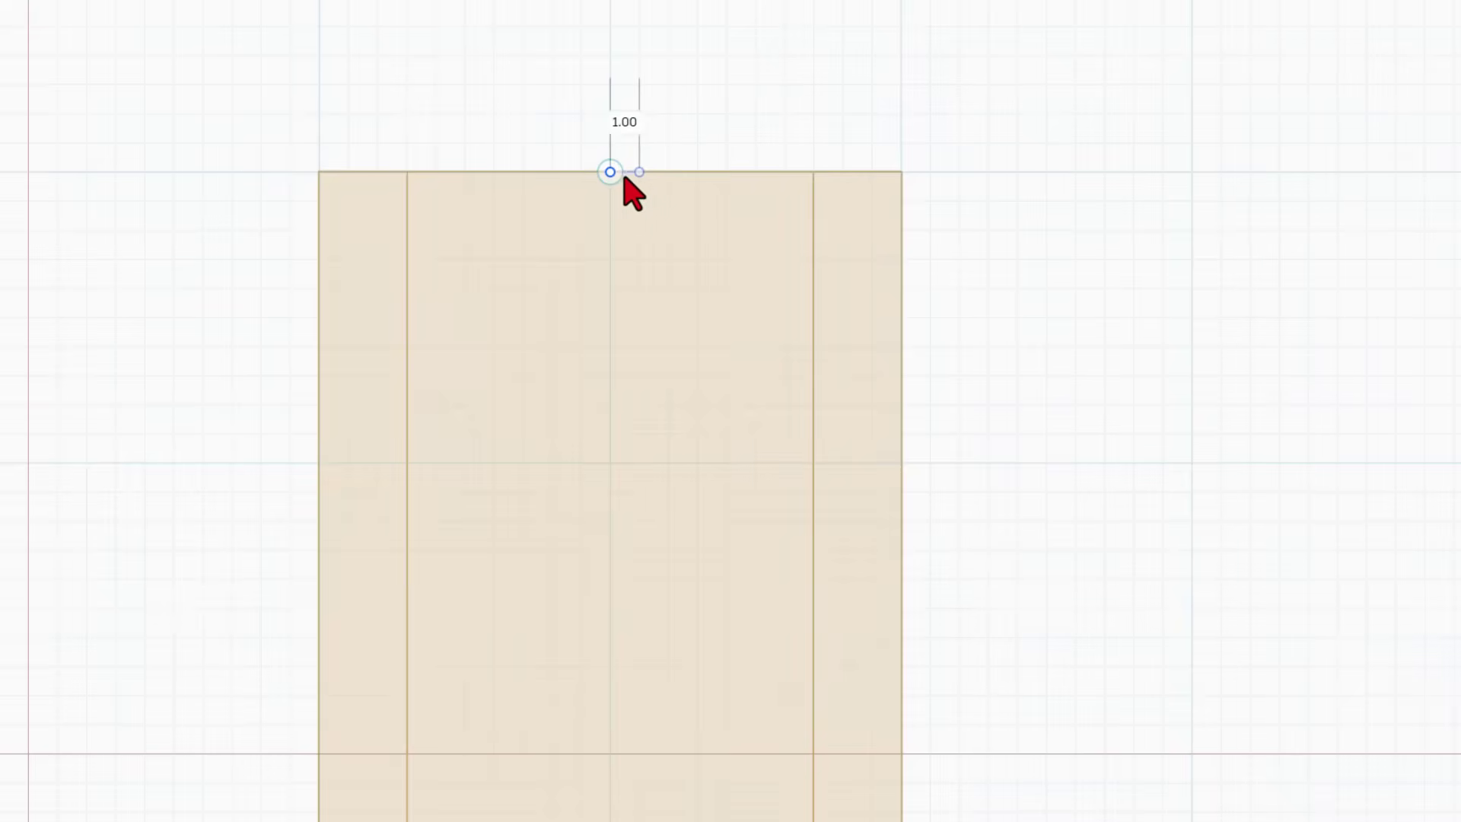
pyautogui.click(697, 172)
pyautogui.click(698, 142)
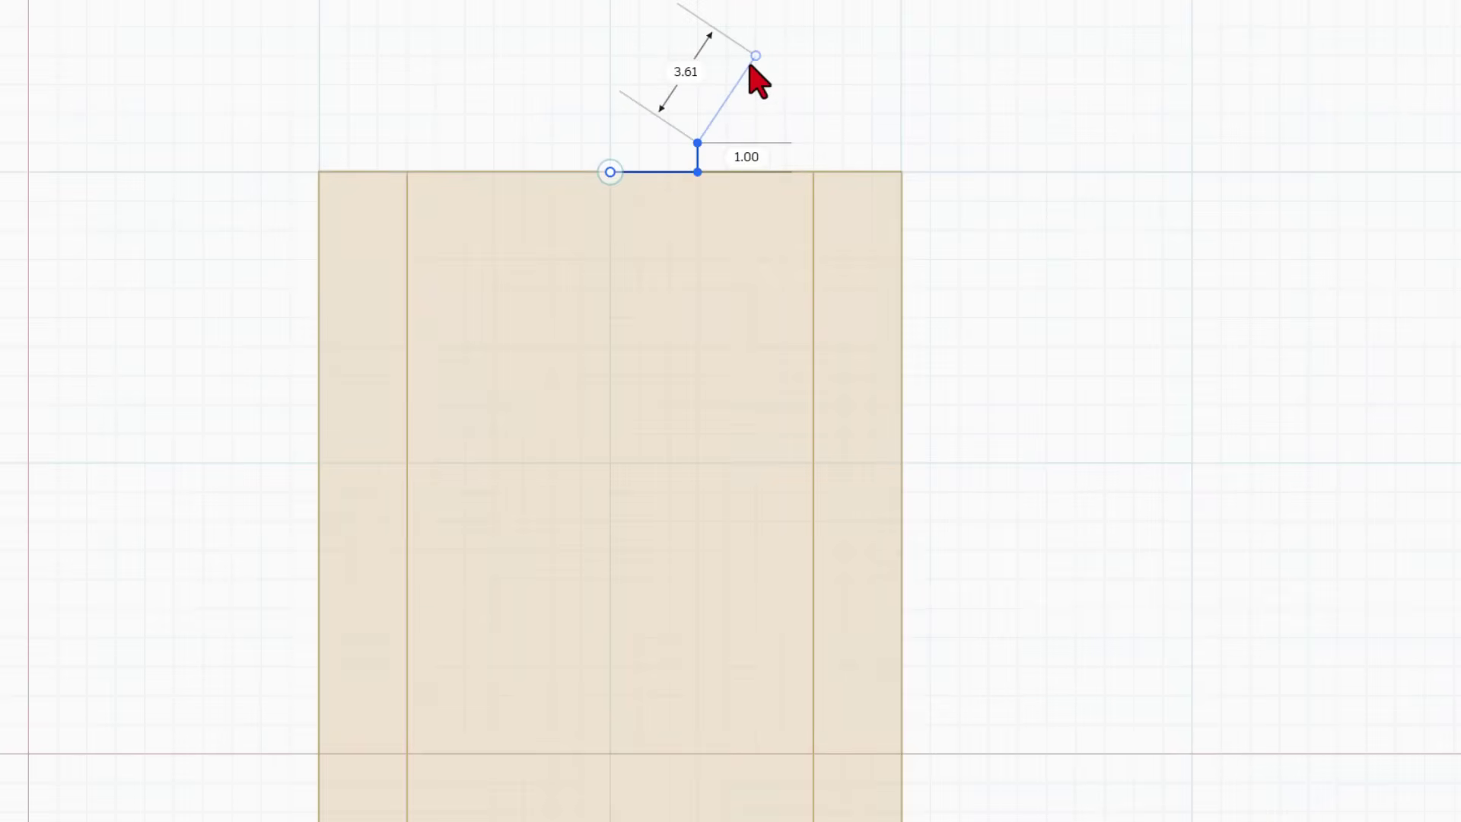
pyautogui.click(754, 58)
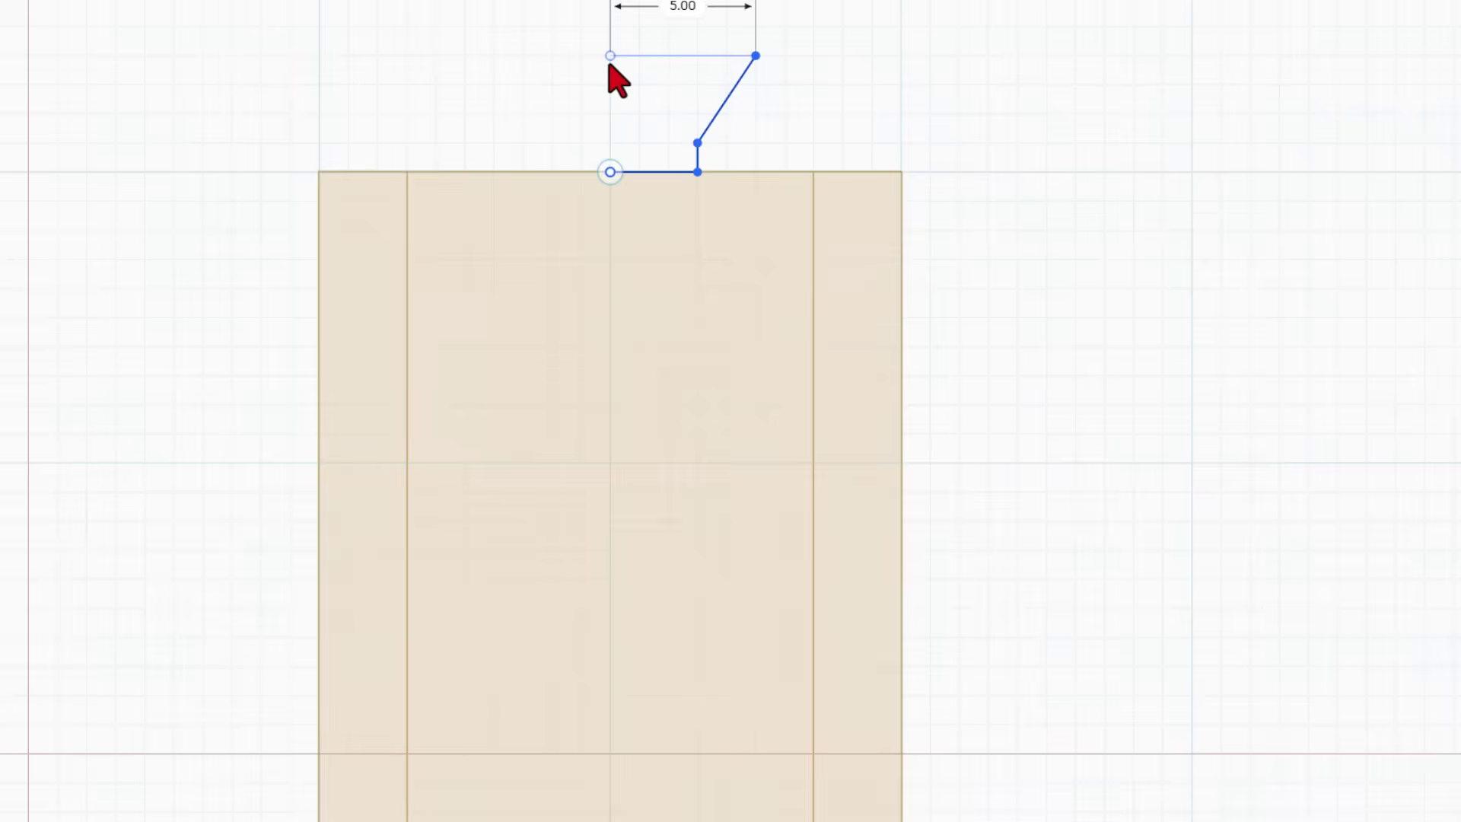
pyautogui.click(610, 56)
pyautogui.click(465, 56)
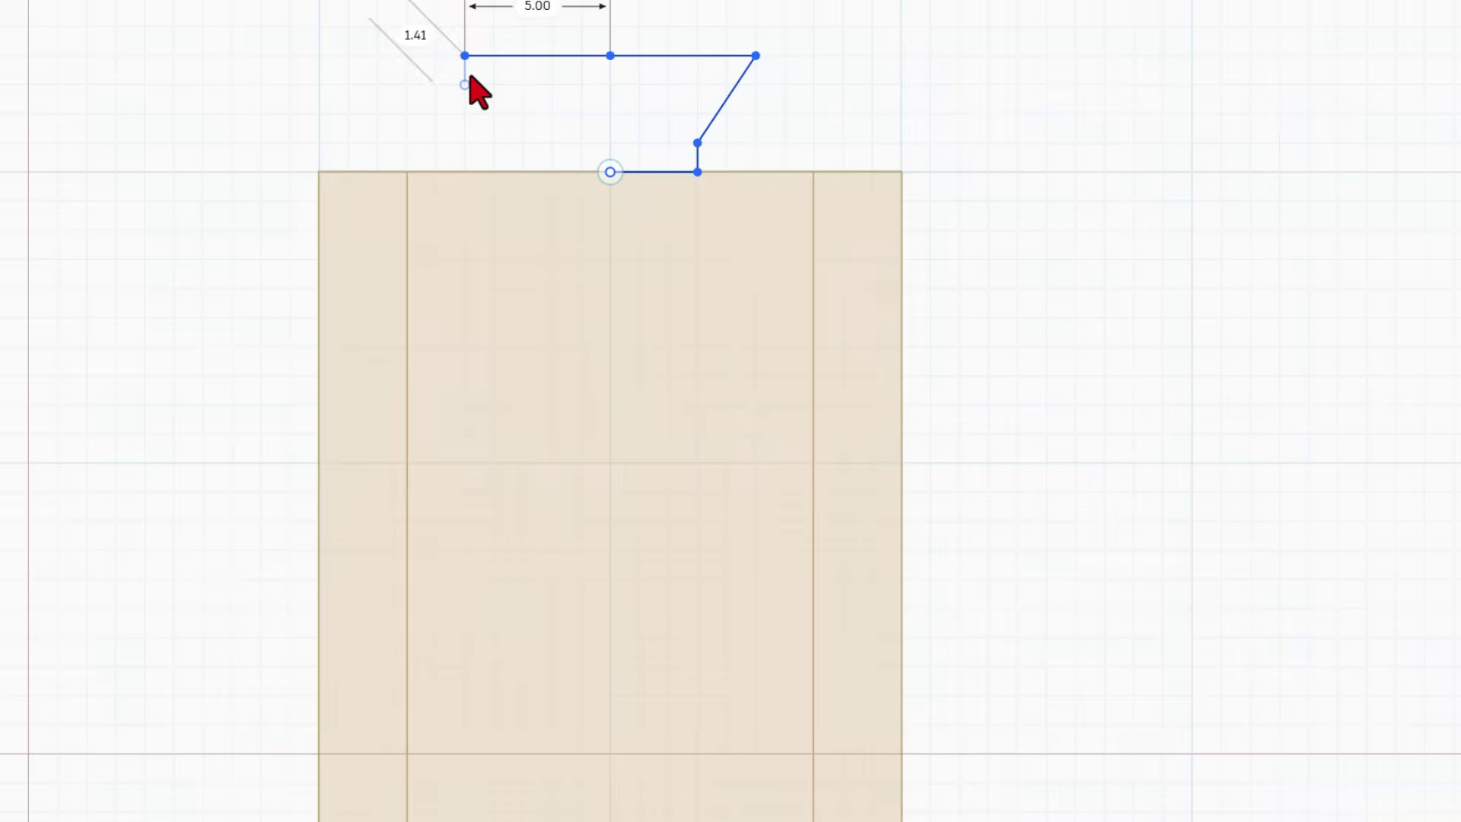
pyautogui.click(523, 143)
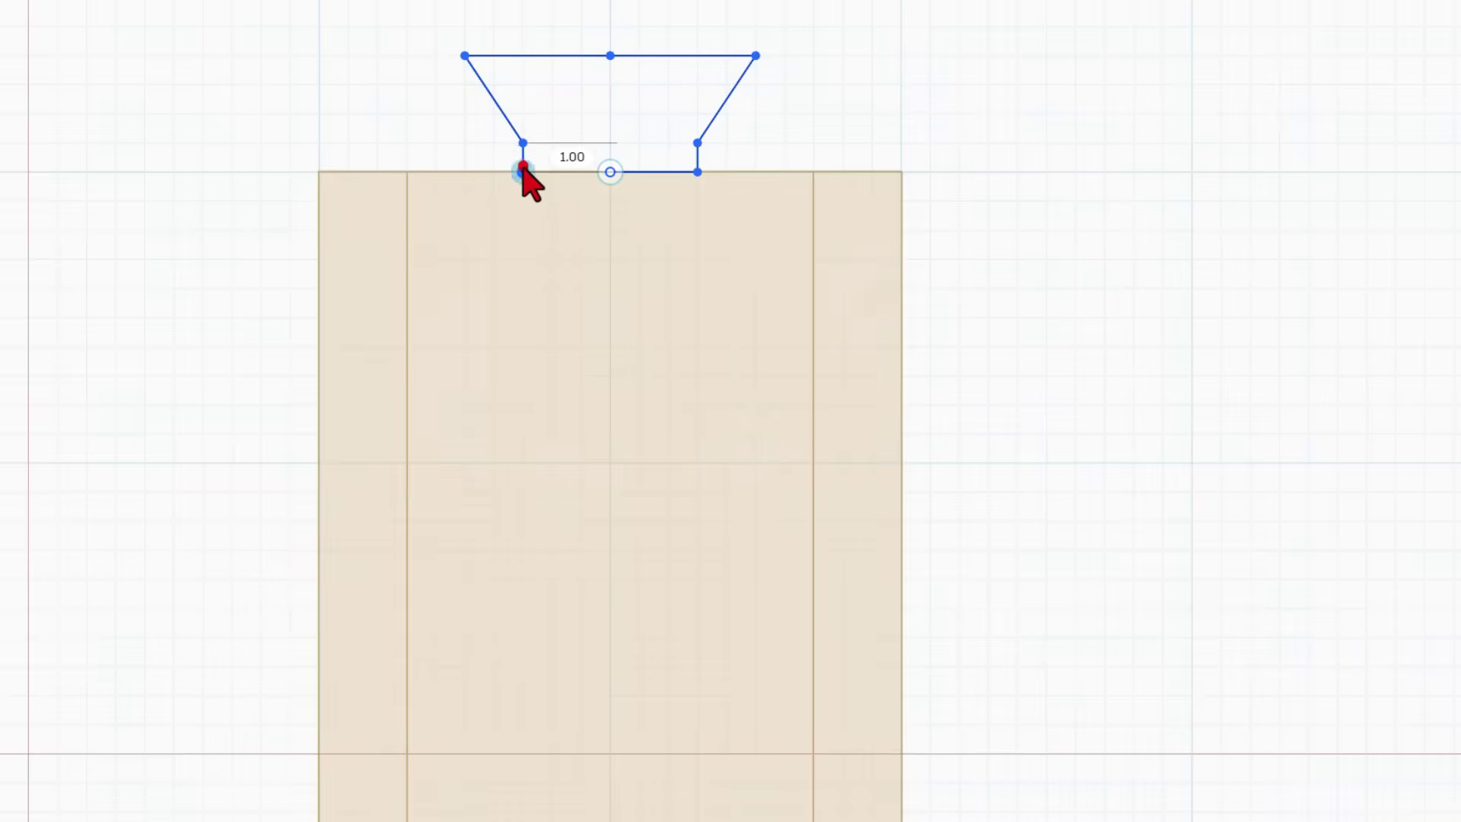
pyautogui.click(523, 172)
pyautogui.click(610, 172)
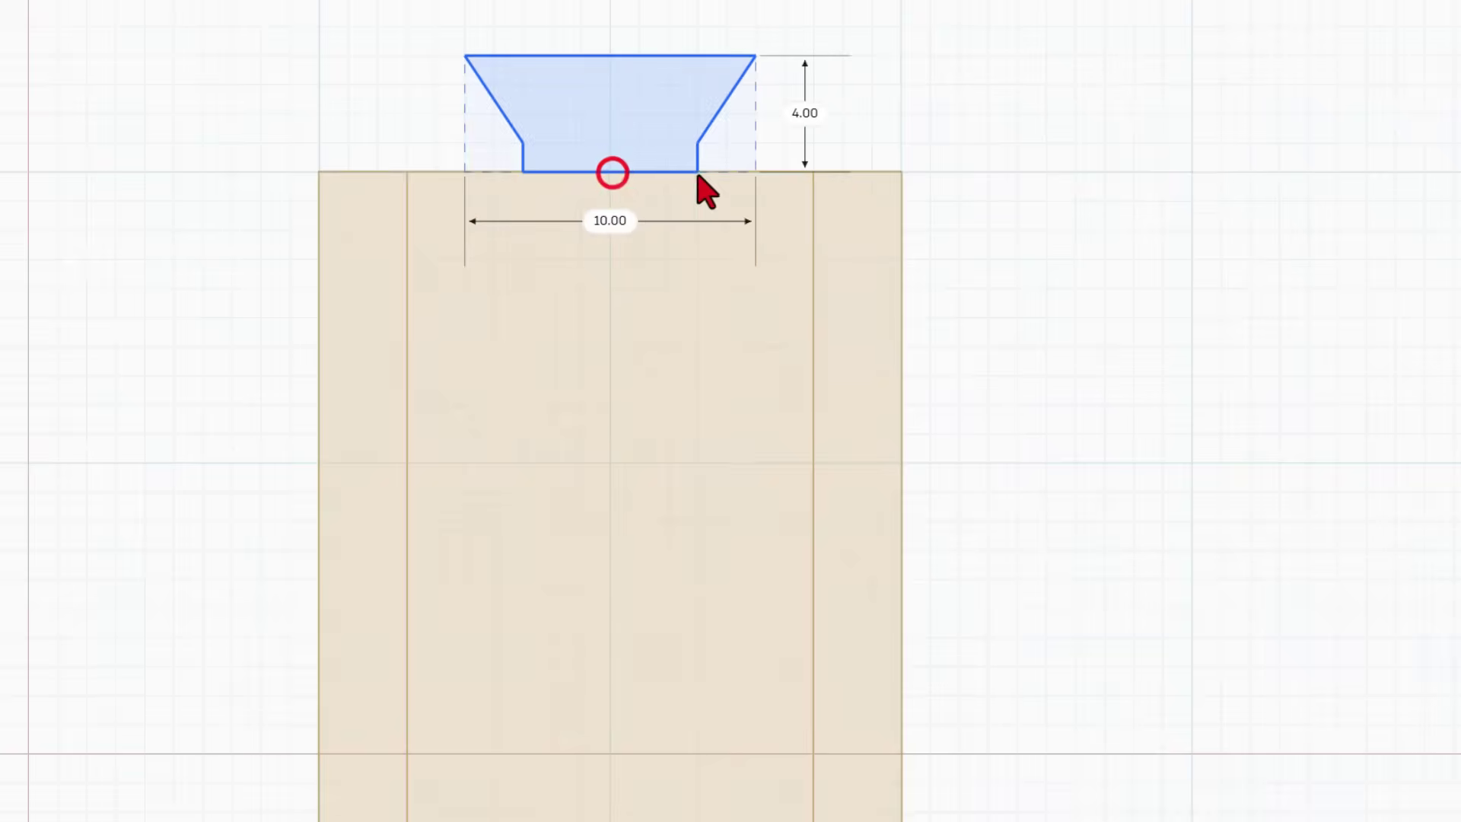
# Step: Remove the midpoints from the tab profile's upper and lower edges and finish the sketch
pyautogui.click(627, 116)
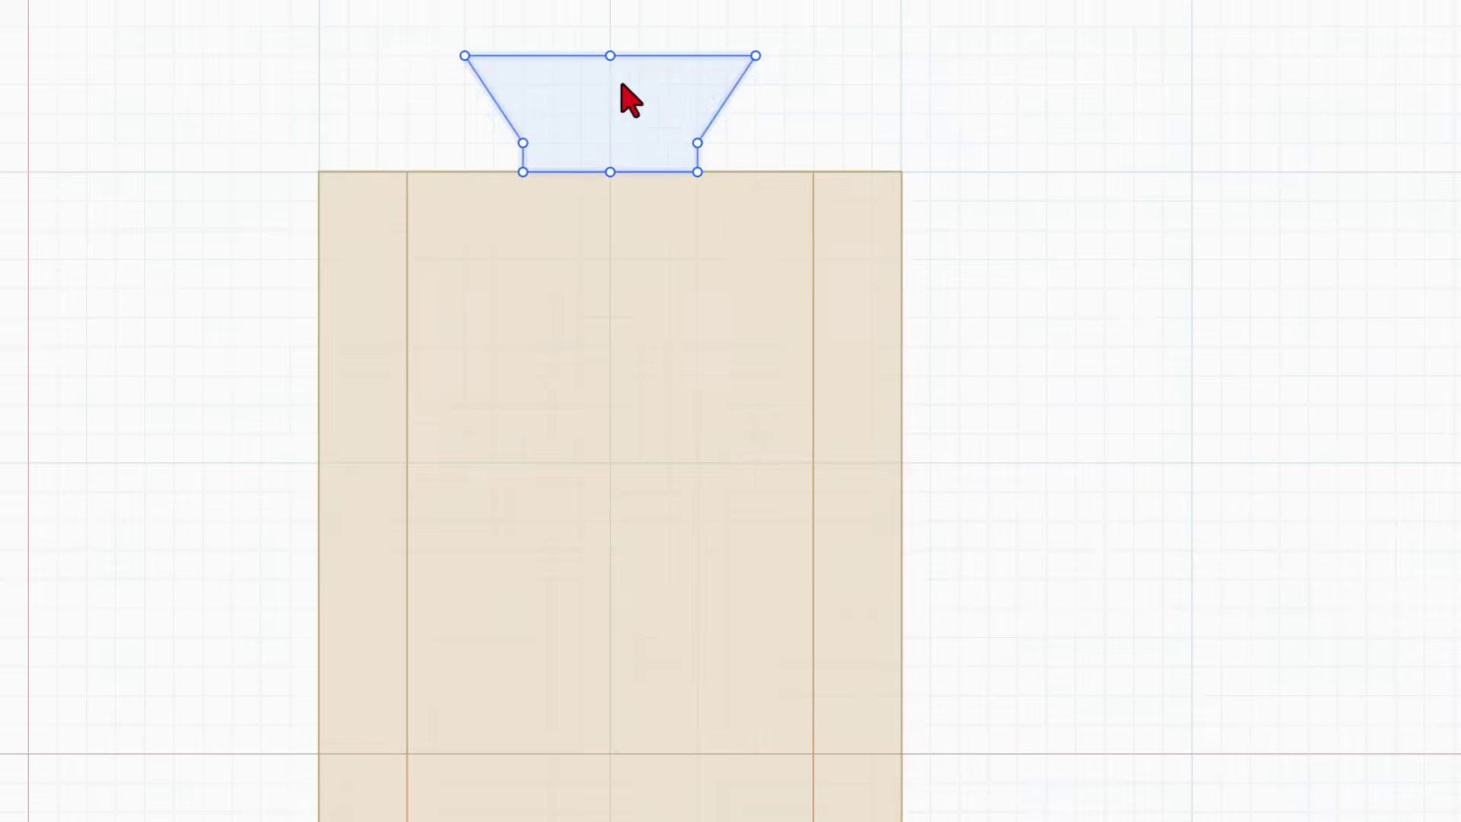
pyautogui.press('4')
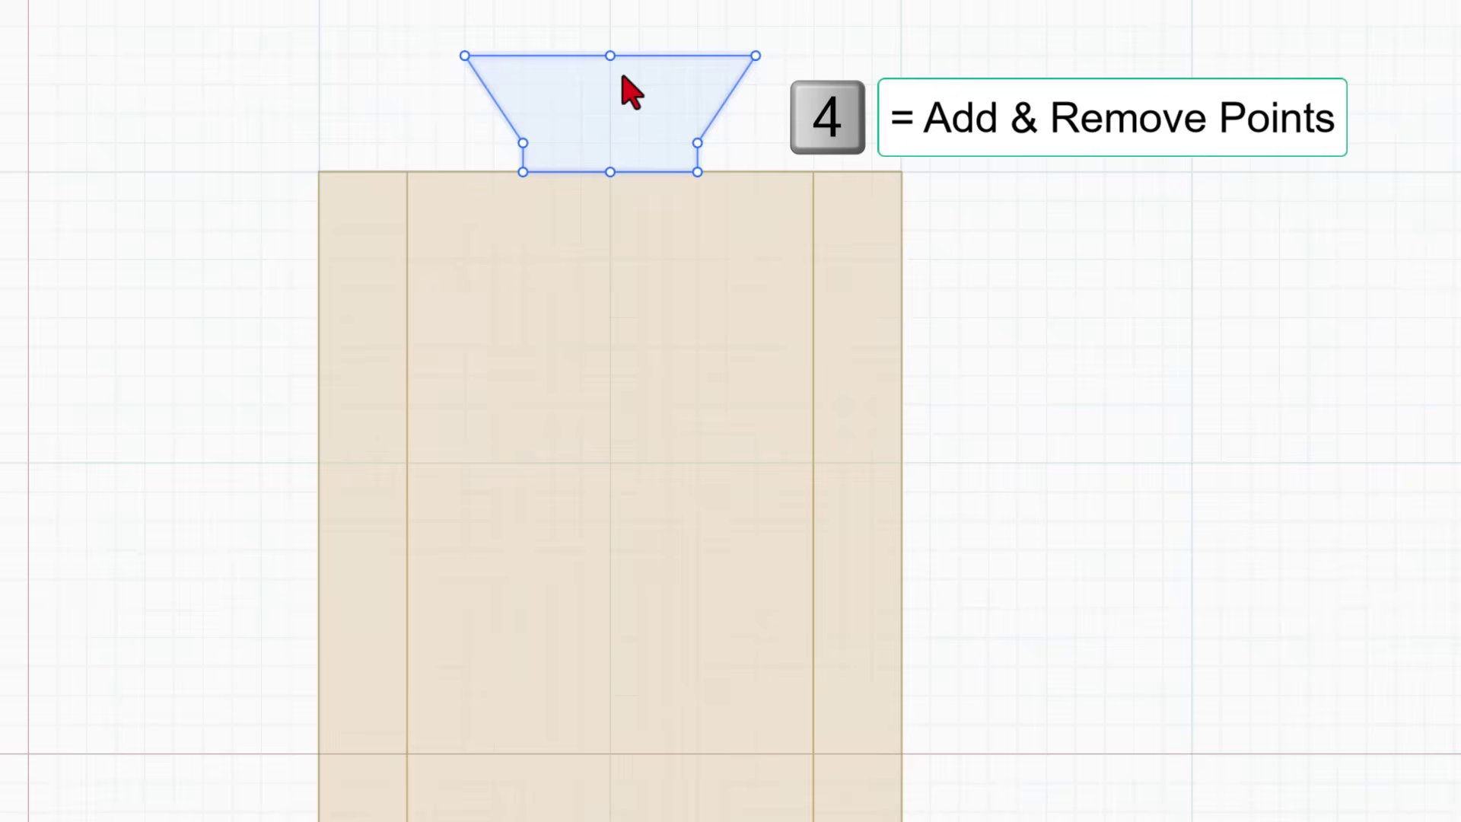
pyautogui.click(610, 56)
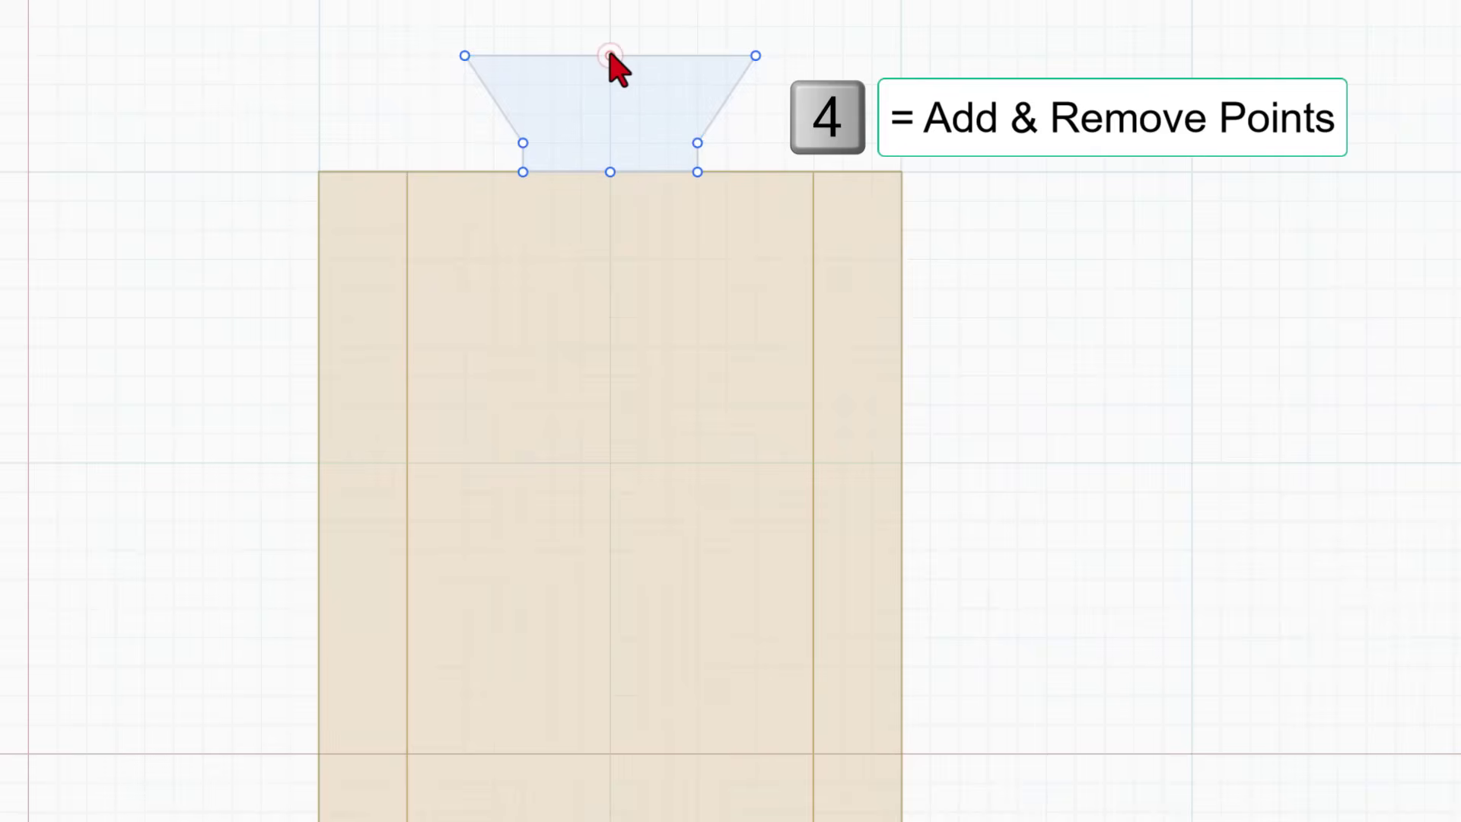
pyautogui.click(610, 172)
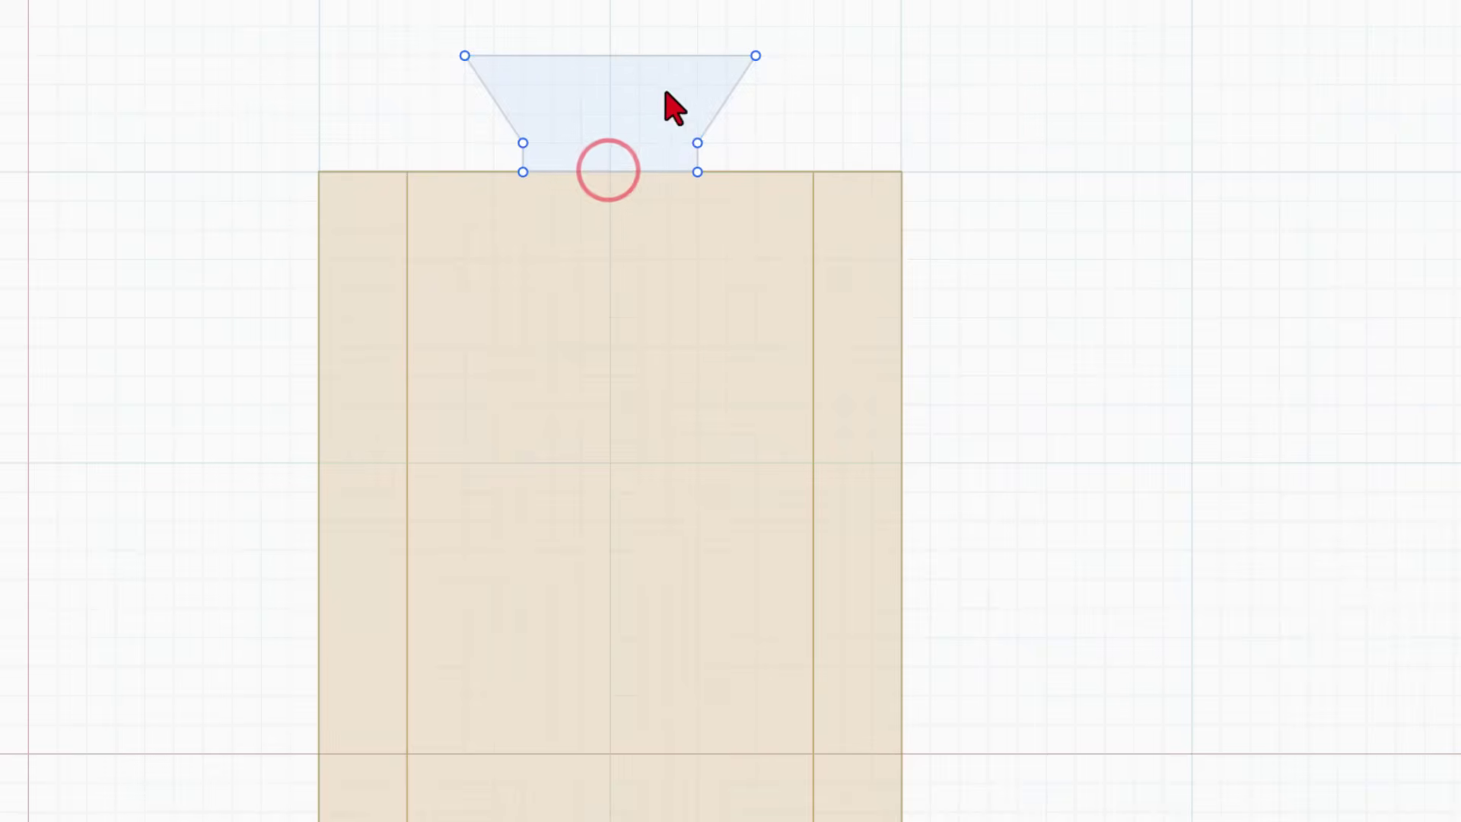
pyautogui.click(1424, 13)
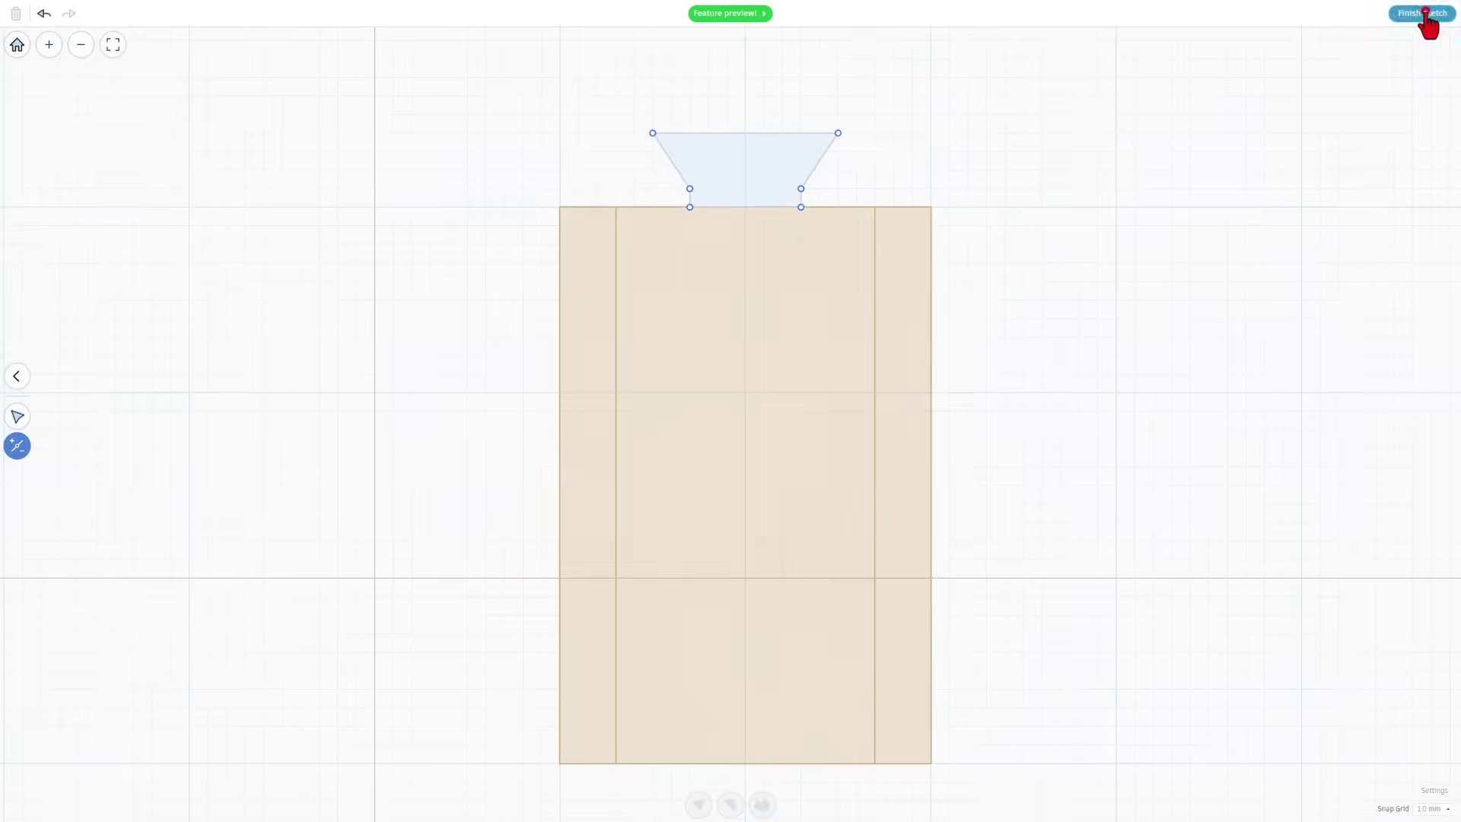
# Step: Set the extruded dovetail tab's height to 2 mm
pyautogui.moveTo(913, 343)
pyautogui.mouseDown(button='right')
pyautogui.moveTo(713, 304)
pyautogui.moveTo(518, 187)
pyautogui.moveTo(895, 572)
pyautogui.mouseUp(button='right')
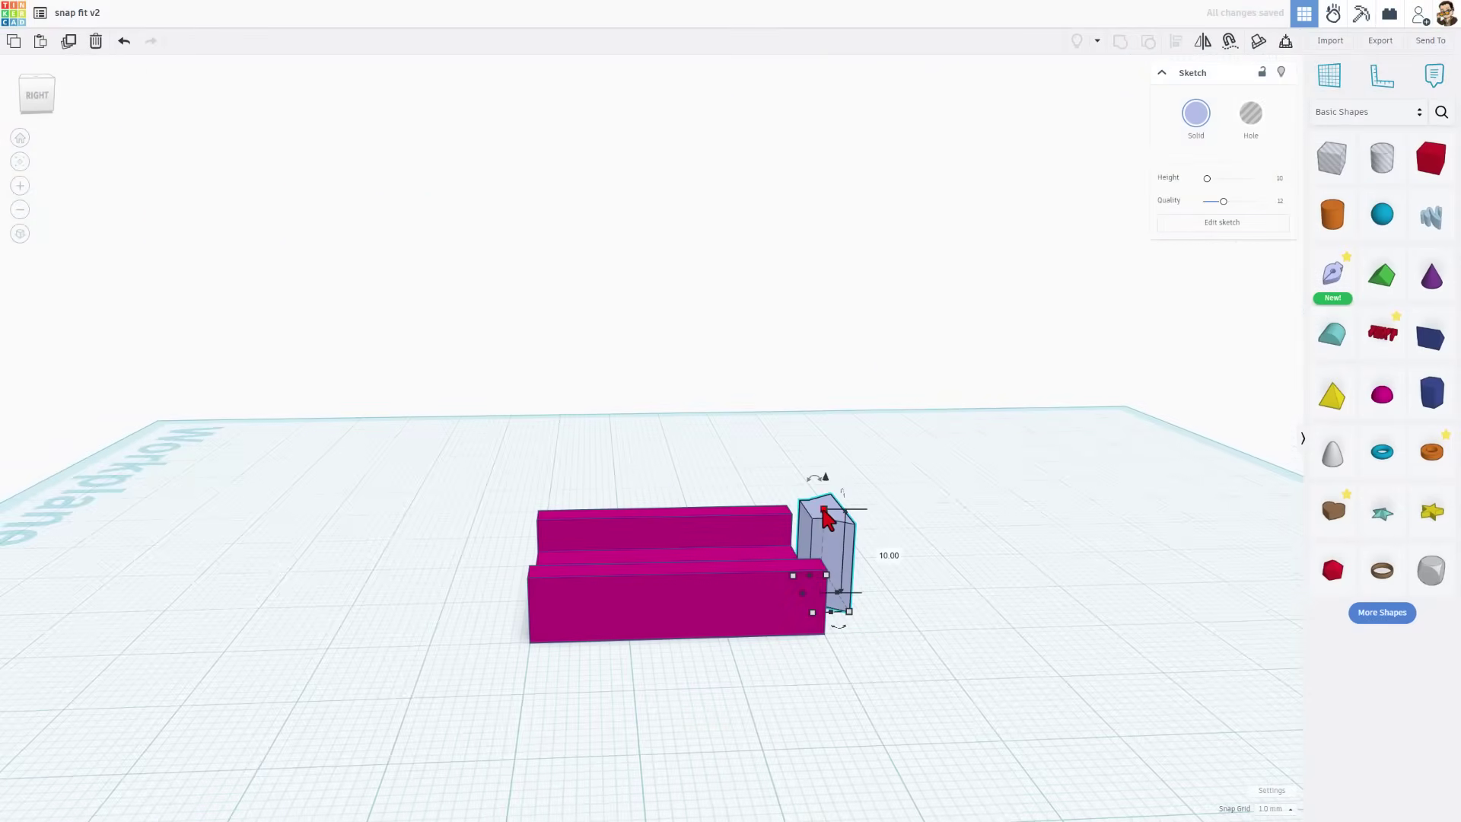
pyautogui.click(824, 508)
pyautogui.click(879, 552)
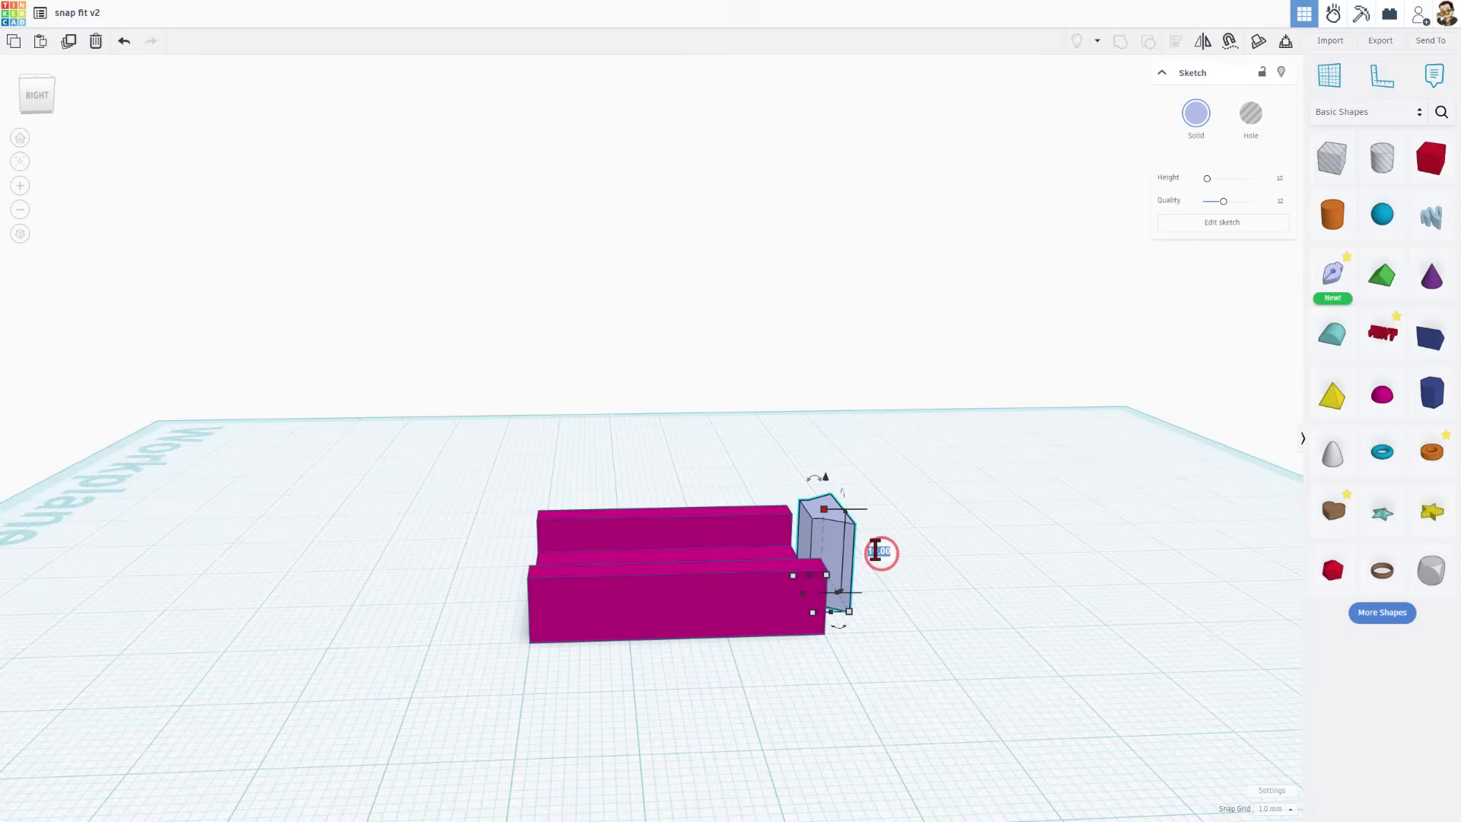
pyautogui.write('2')
pyautogui.press('Return')
pyautogui.moveTo(874, 551); pyautogui.dragTo(310, 417, button='right')
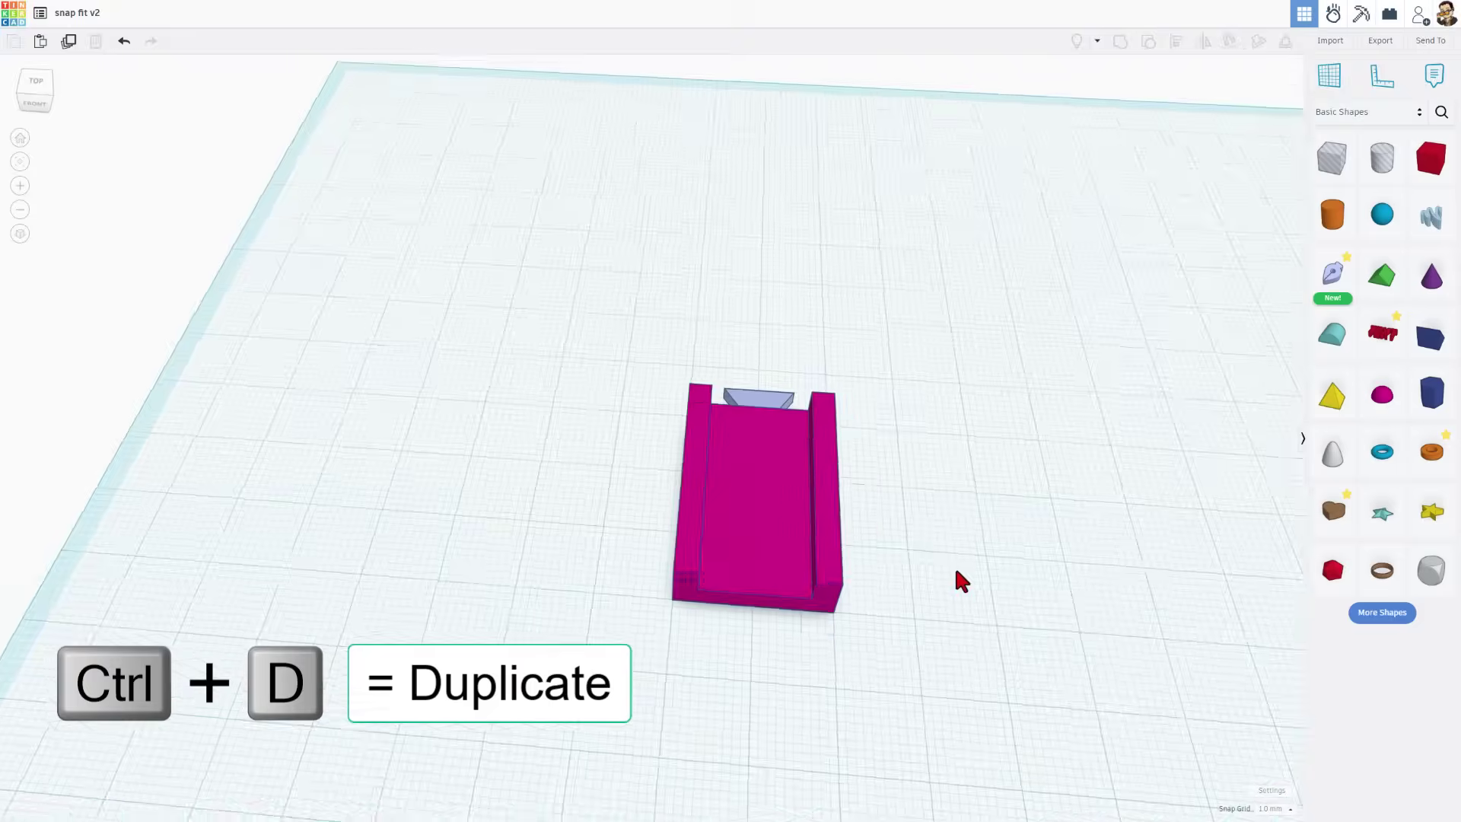
# Step: Duplicate the dovetail tab and move the copy past the channel part's opposite end
pyautogui.click(736, 381)
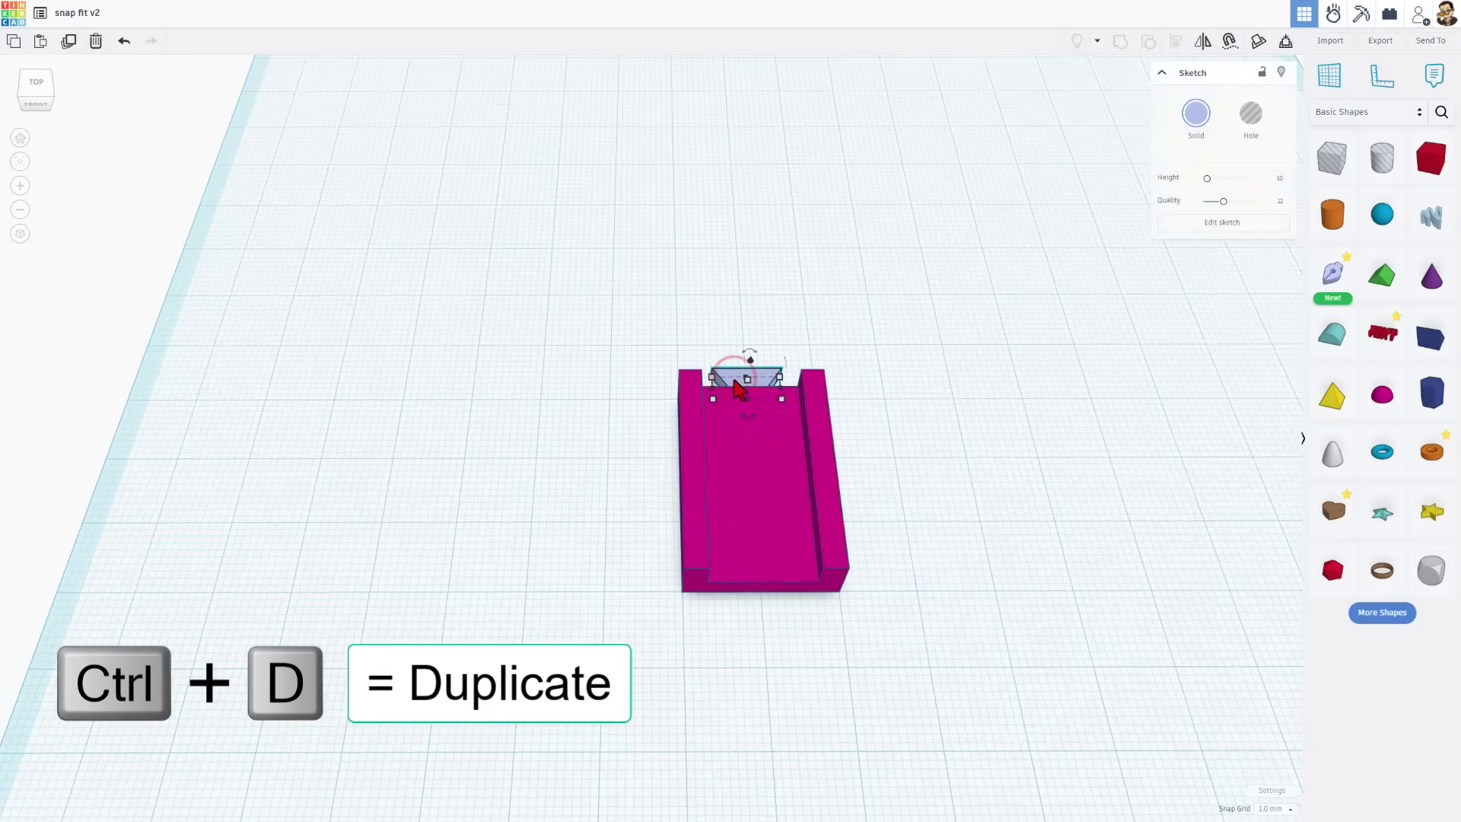
pyautogui.hotkey('ctrl', 'd')
pyautogui.hotkey('shift', 'Down')
pyautogui.hotkey('shift', 'Down')
pyautogui.hotkey('shift', 'Down')
pyautogui.hotkey('shift', 'Down')
pyautogui.hotkey('shift', 'Down')
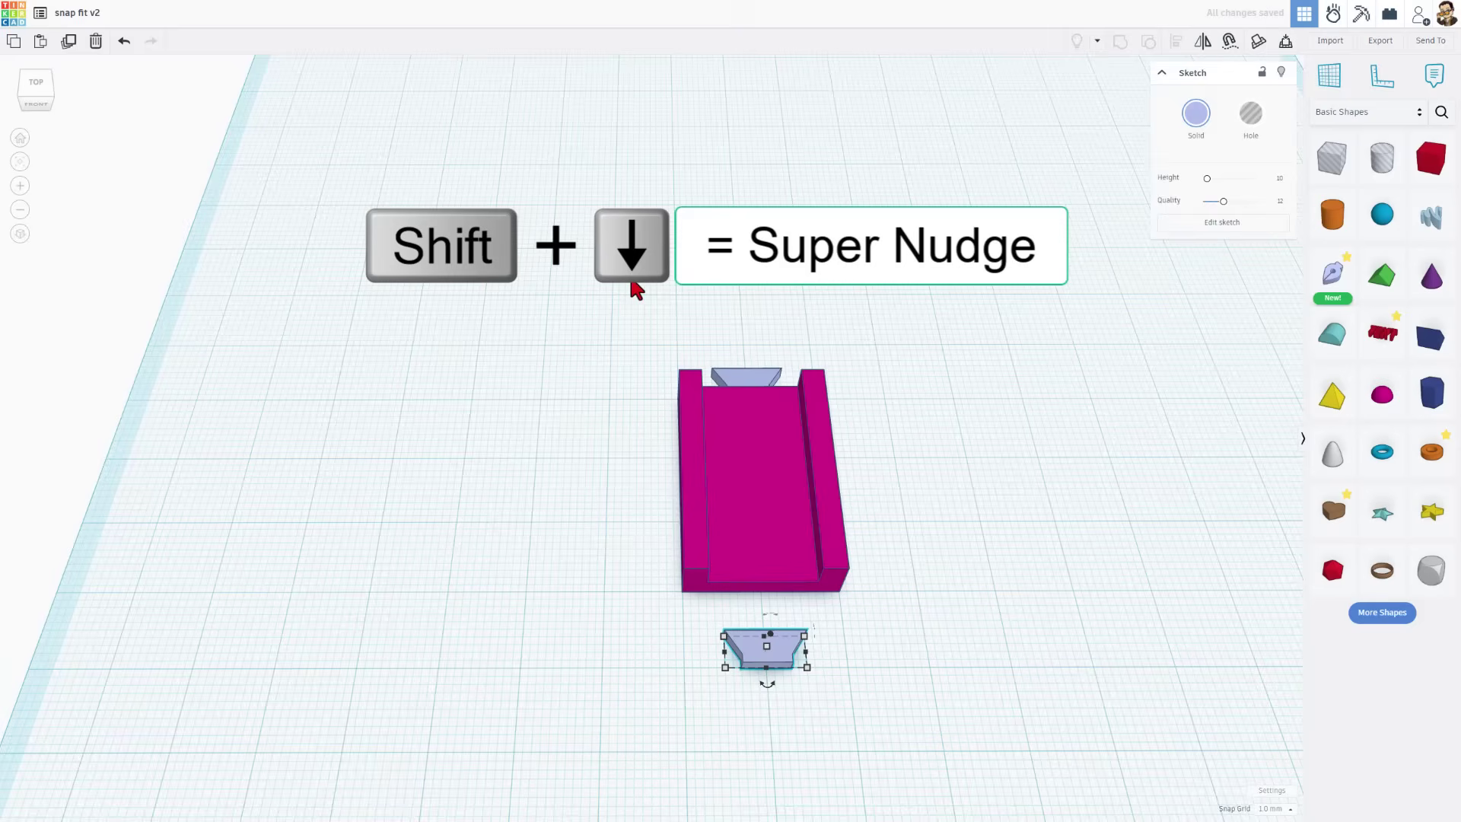
# Step: Align the copied tab with the channel part, centered across its width and flush with its front end
pyautogui.moveTo(487, 543)
pyautogui.mouseDown()
pyautogui.moveTo(730, 687)
pyautogui.moveTo(789, 657)
pyautogui.mouseUp()
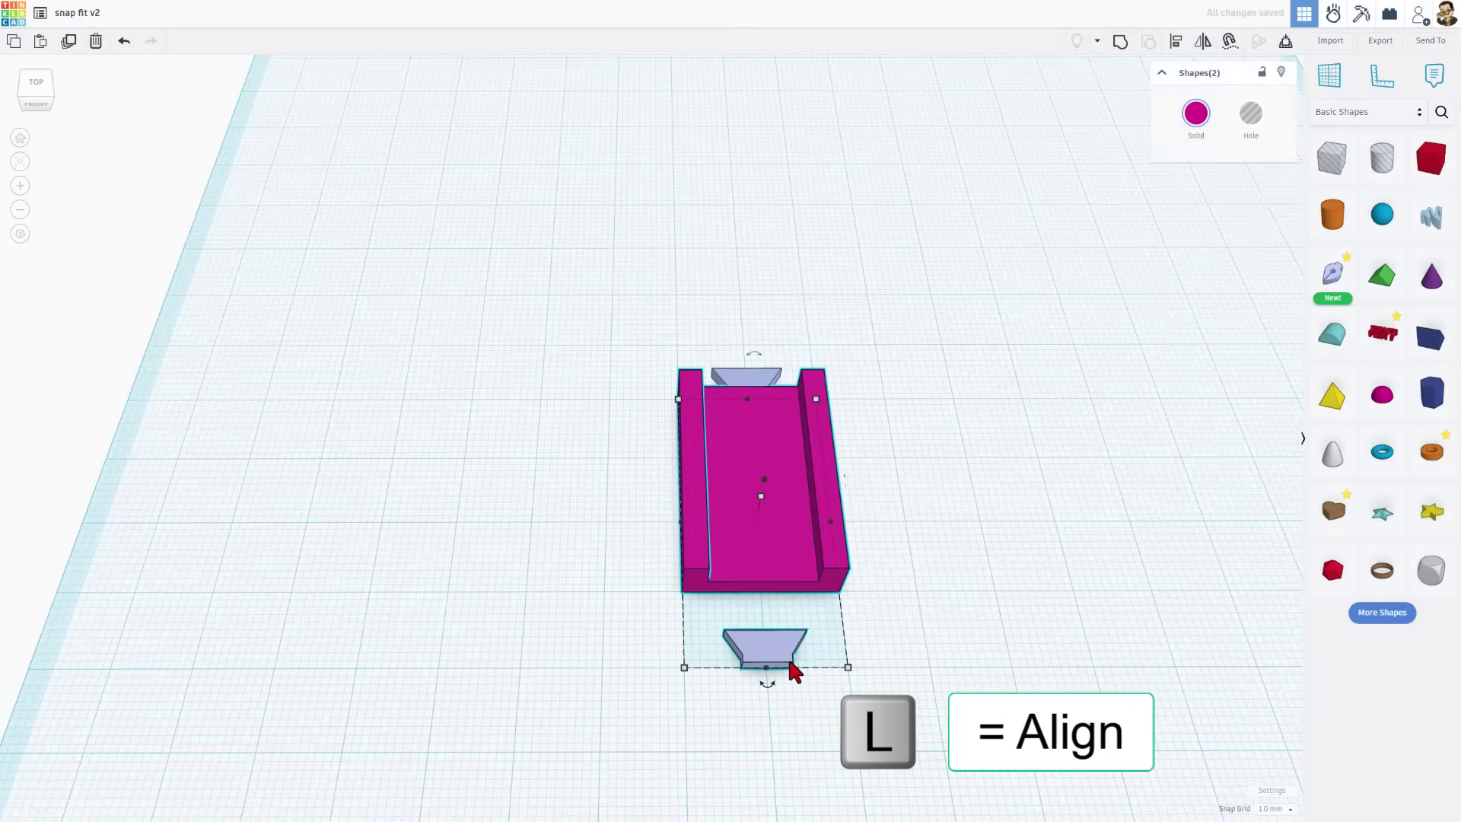
pyautogui.press('l')
pyautogui.click(763, 553)
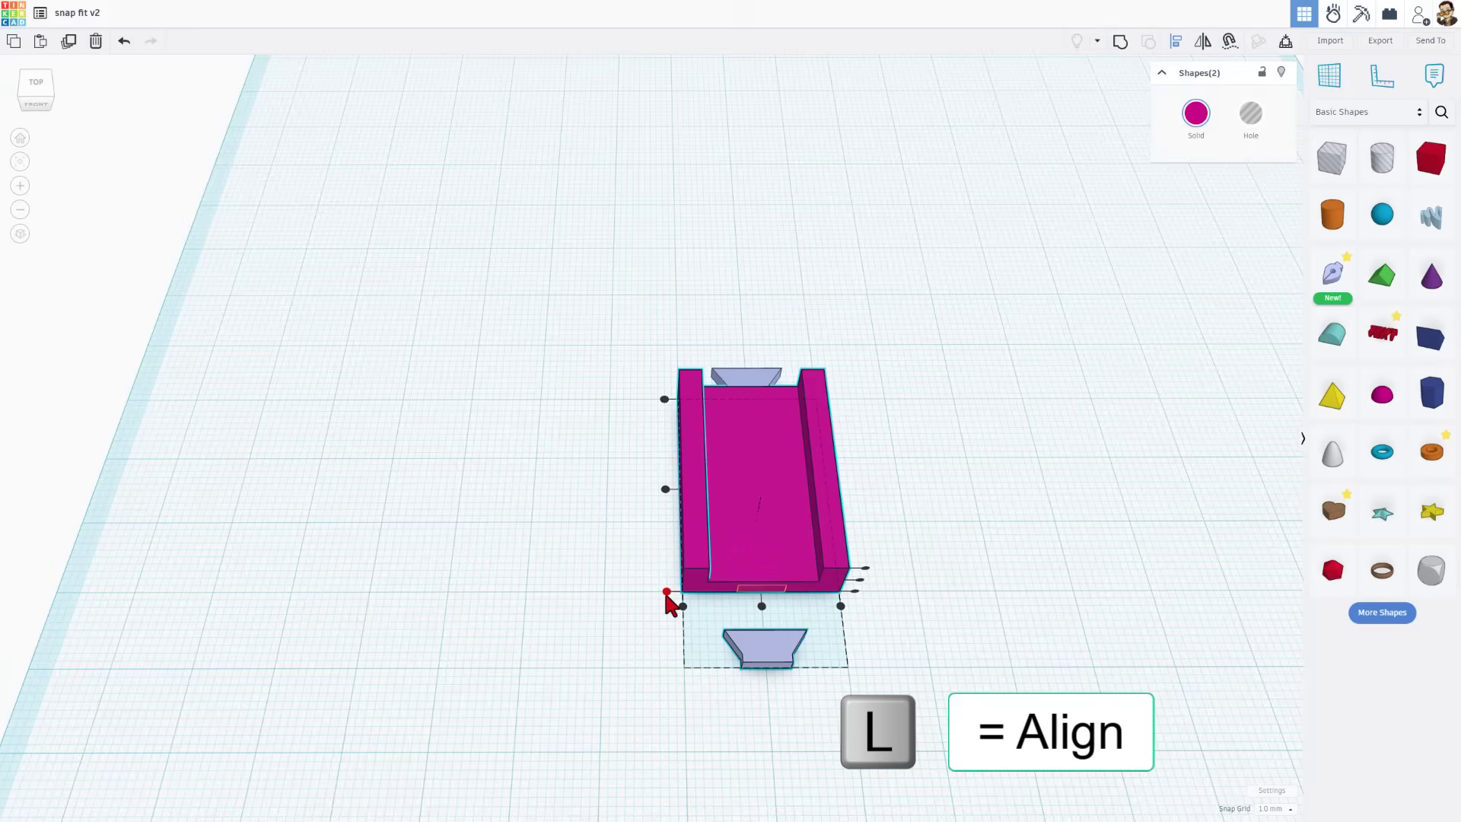
pyautogui.click(666, 591)
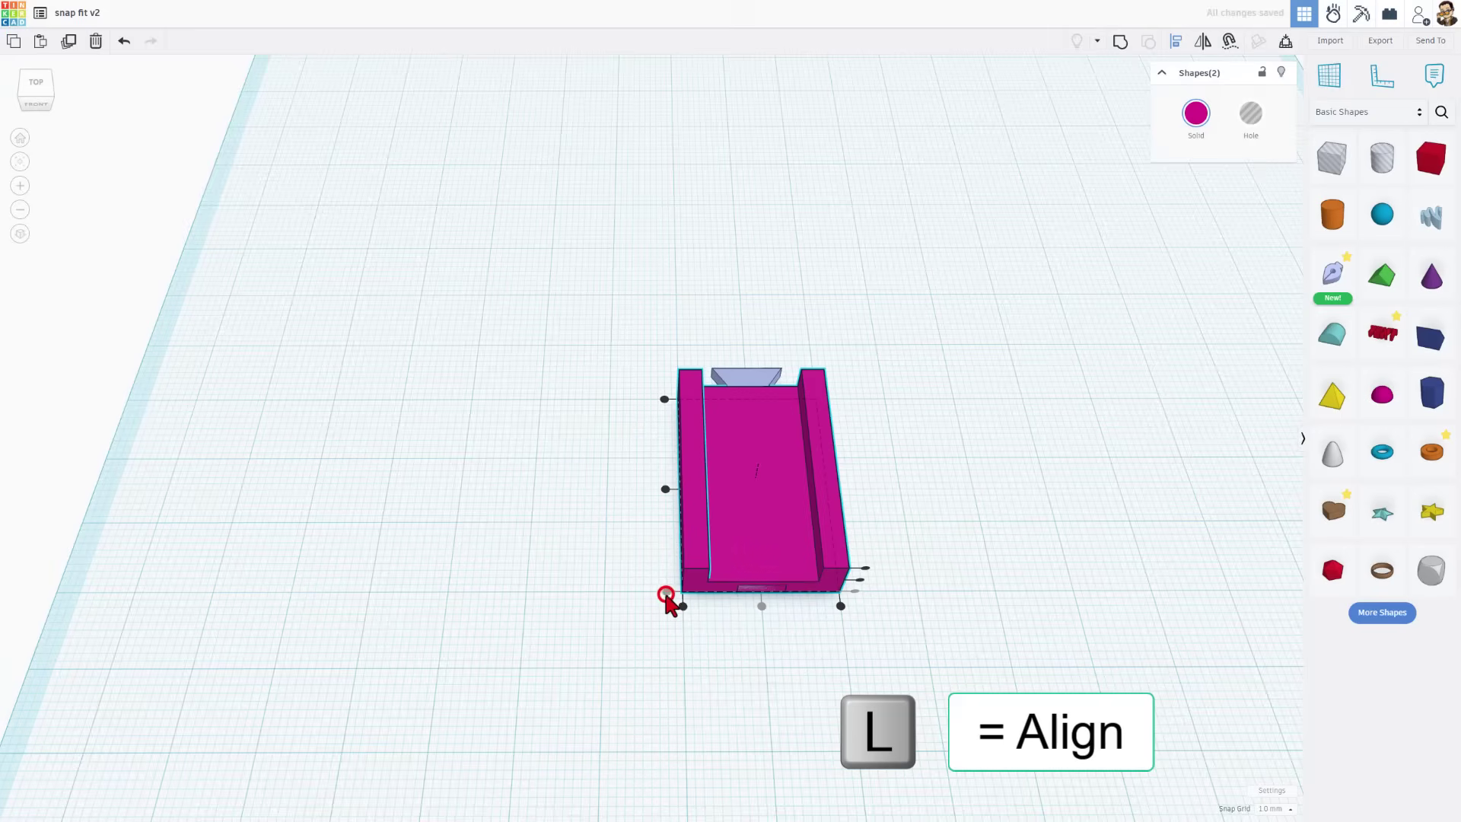
pyautogui.click(793, 662)
# Step: Turn the copied tab inside the front end of the channel part into a hole
pyautogui.moveTo(793, 660); pyautogui.dragTo(709, 670, button='right')
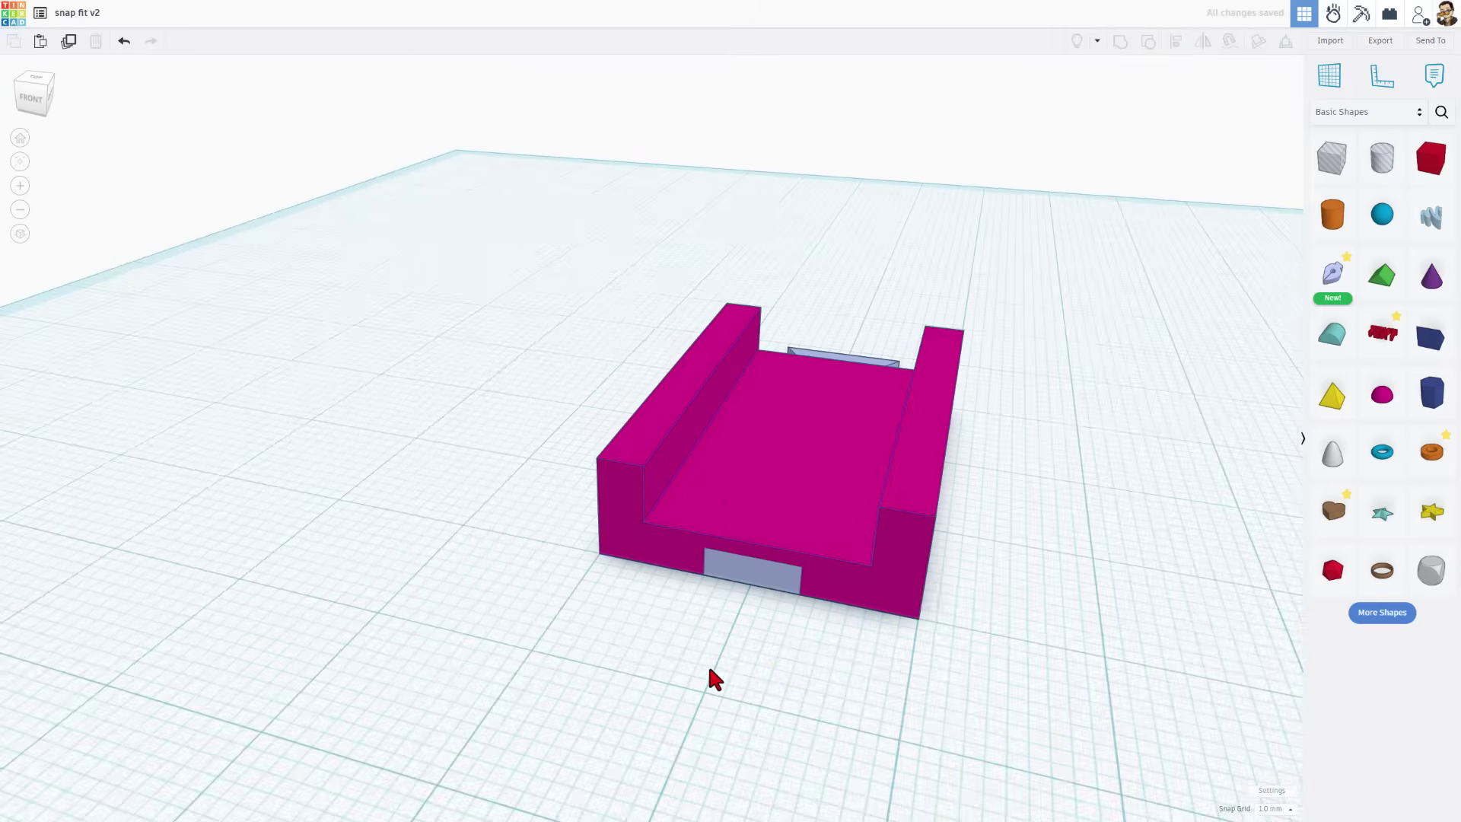
pyautogui.moveTo(769, 600); pyautogui.dragTo(768, 608, button='right')
pyautogui.click(775, 610)
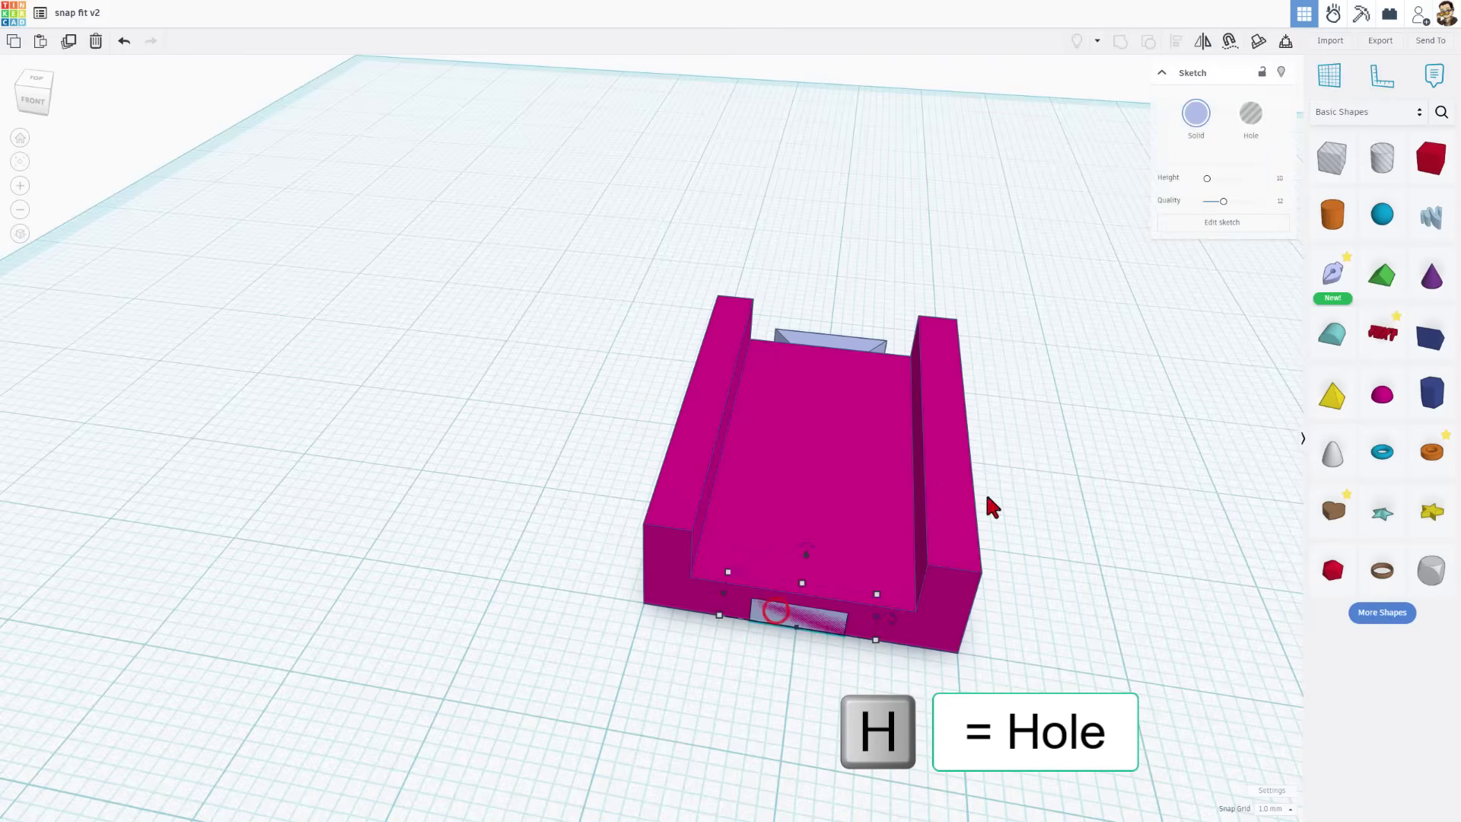
pyautogui.click(1249, 113)
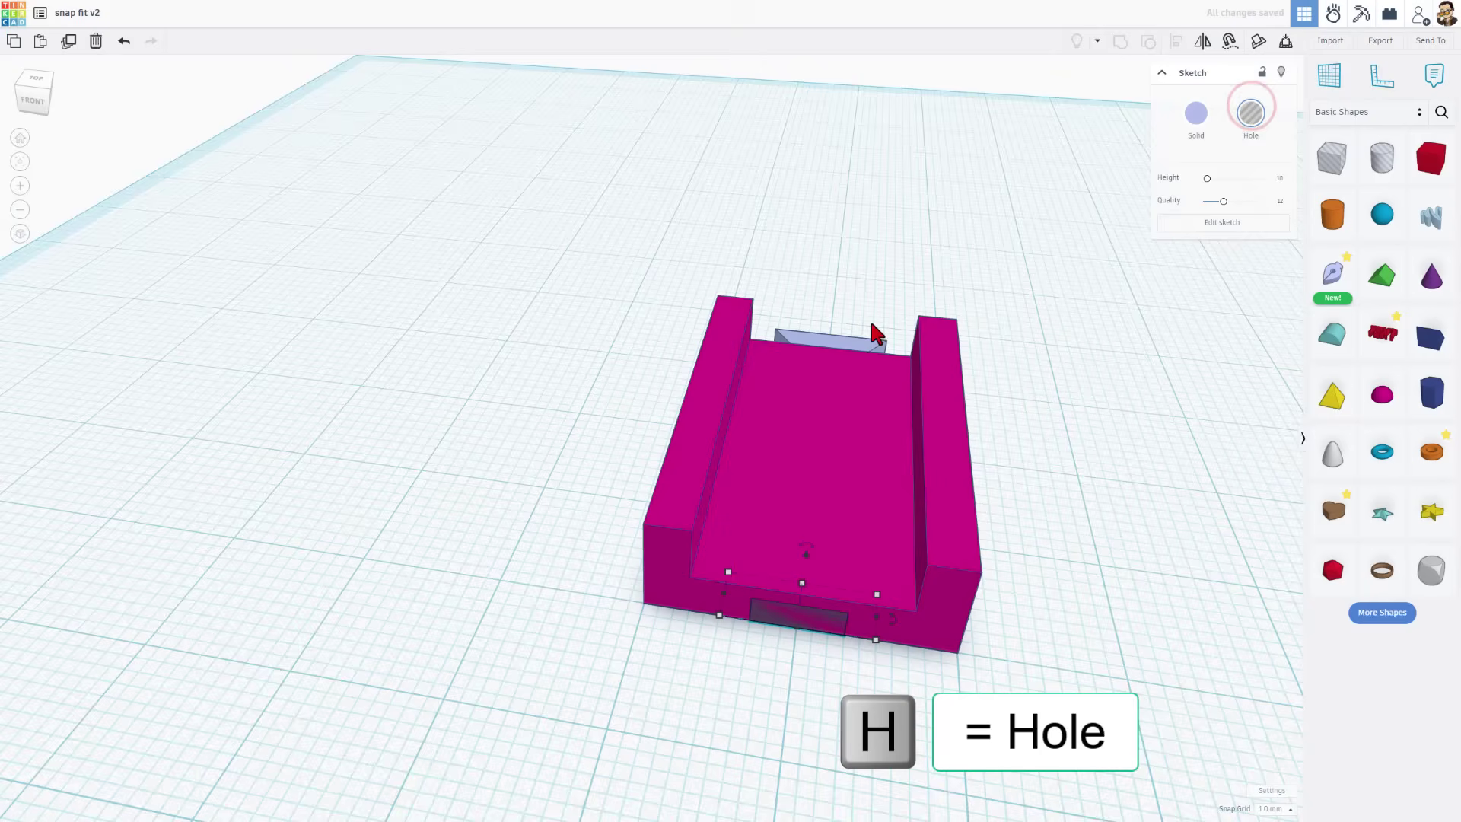
# Step: Edit the hole's dovetail sketch, set its snap grid to 0.1 mm, and shift the wide edge outward by 0.1 mm
pyautogui.doubleClick(774, 630)
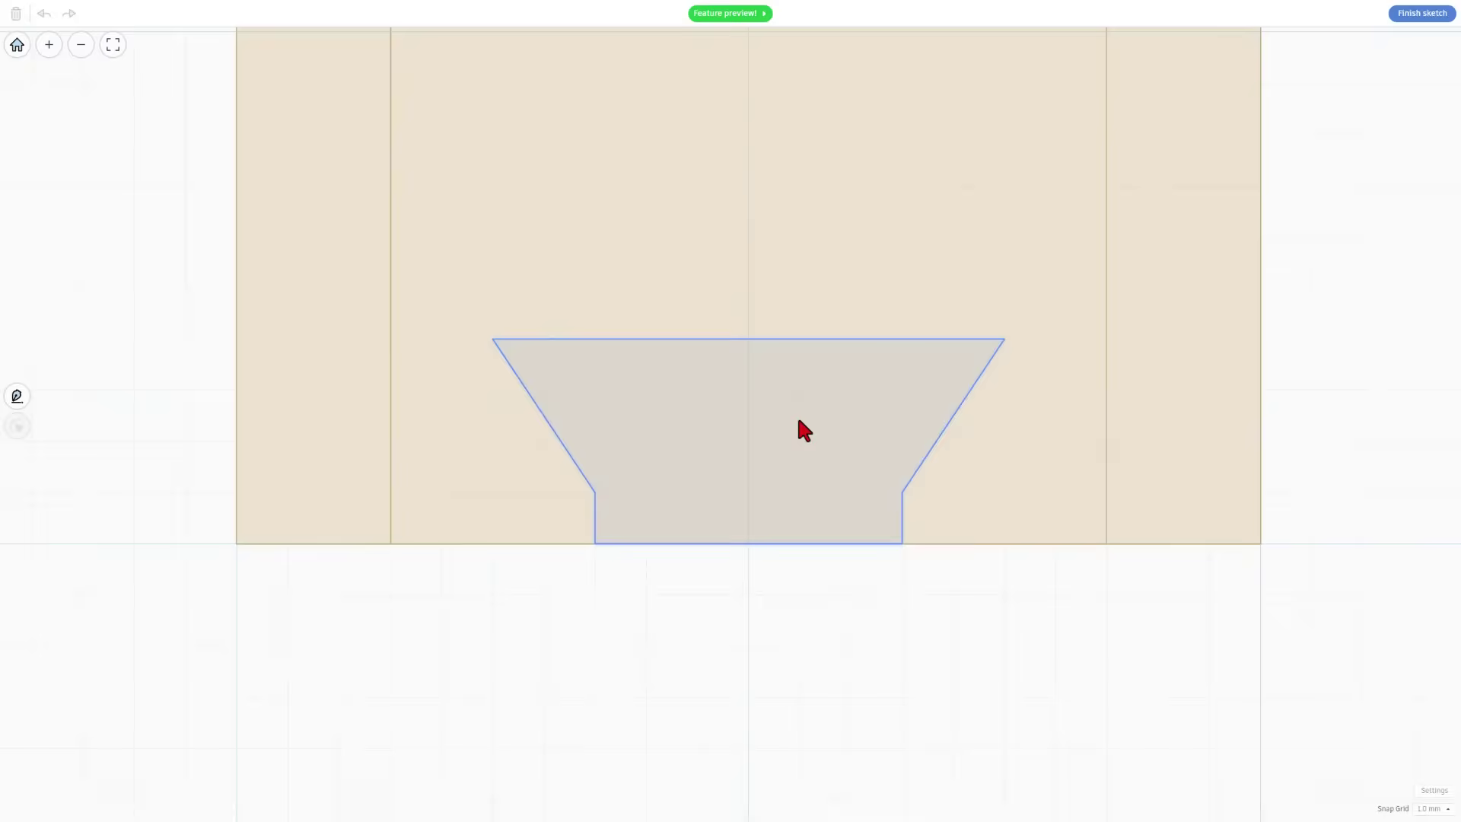
pyautogui.click(798, 419)
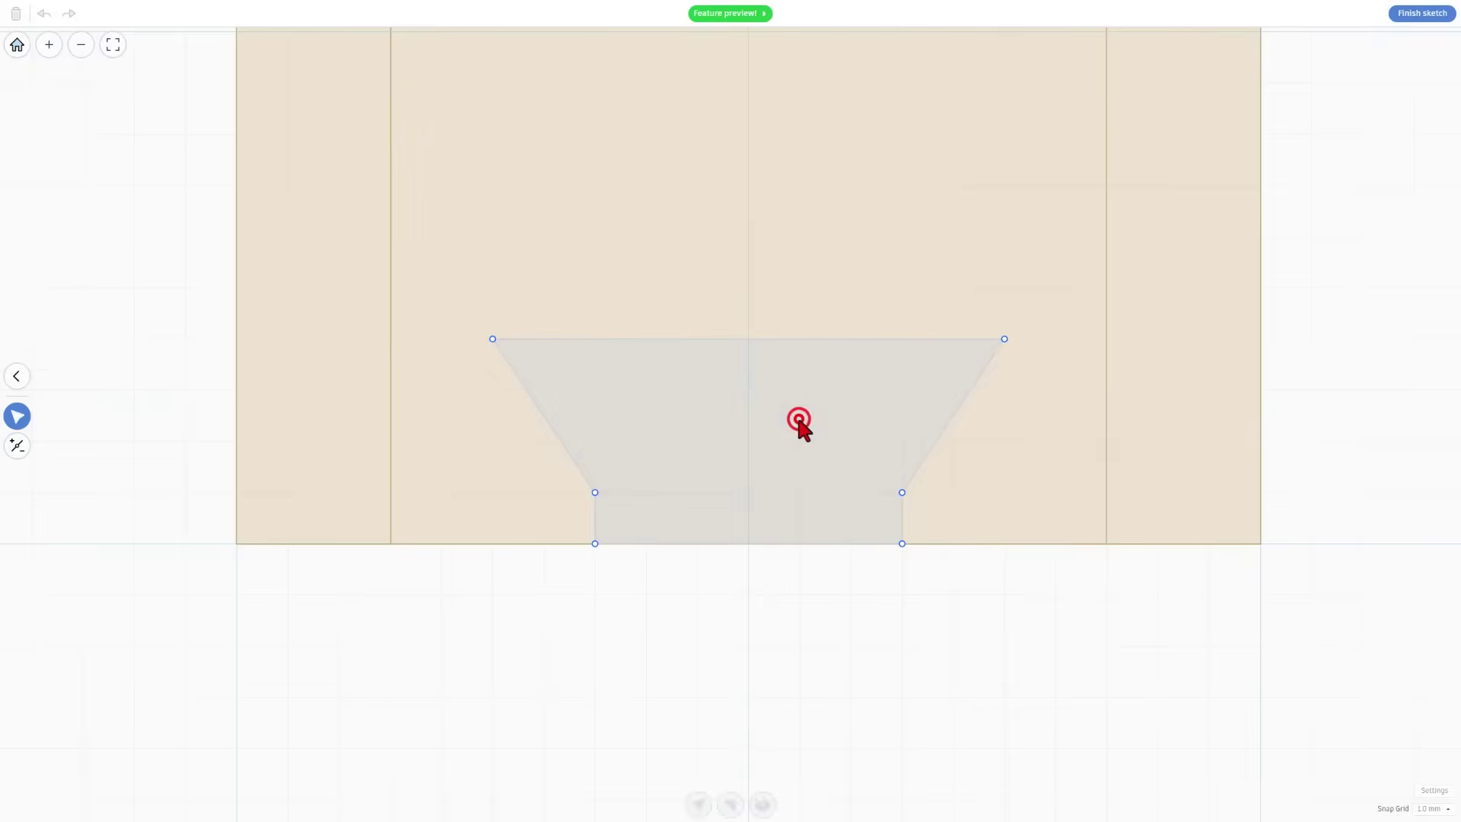
pyautogui.click(772, 340)
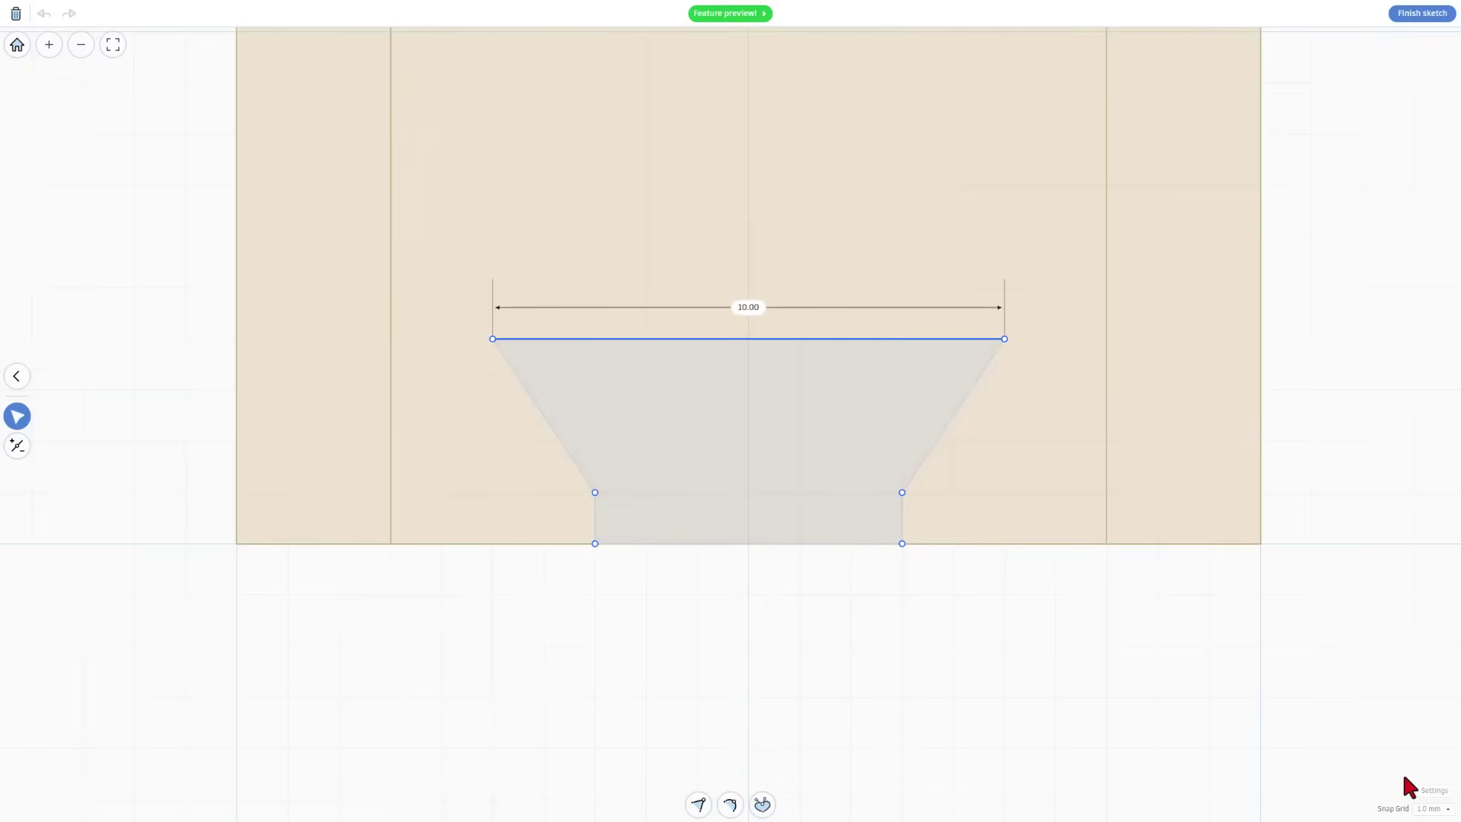
pyautogui.click(1421, 809)
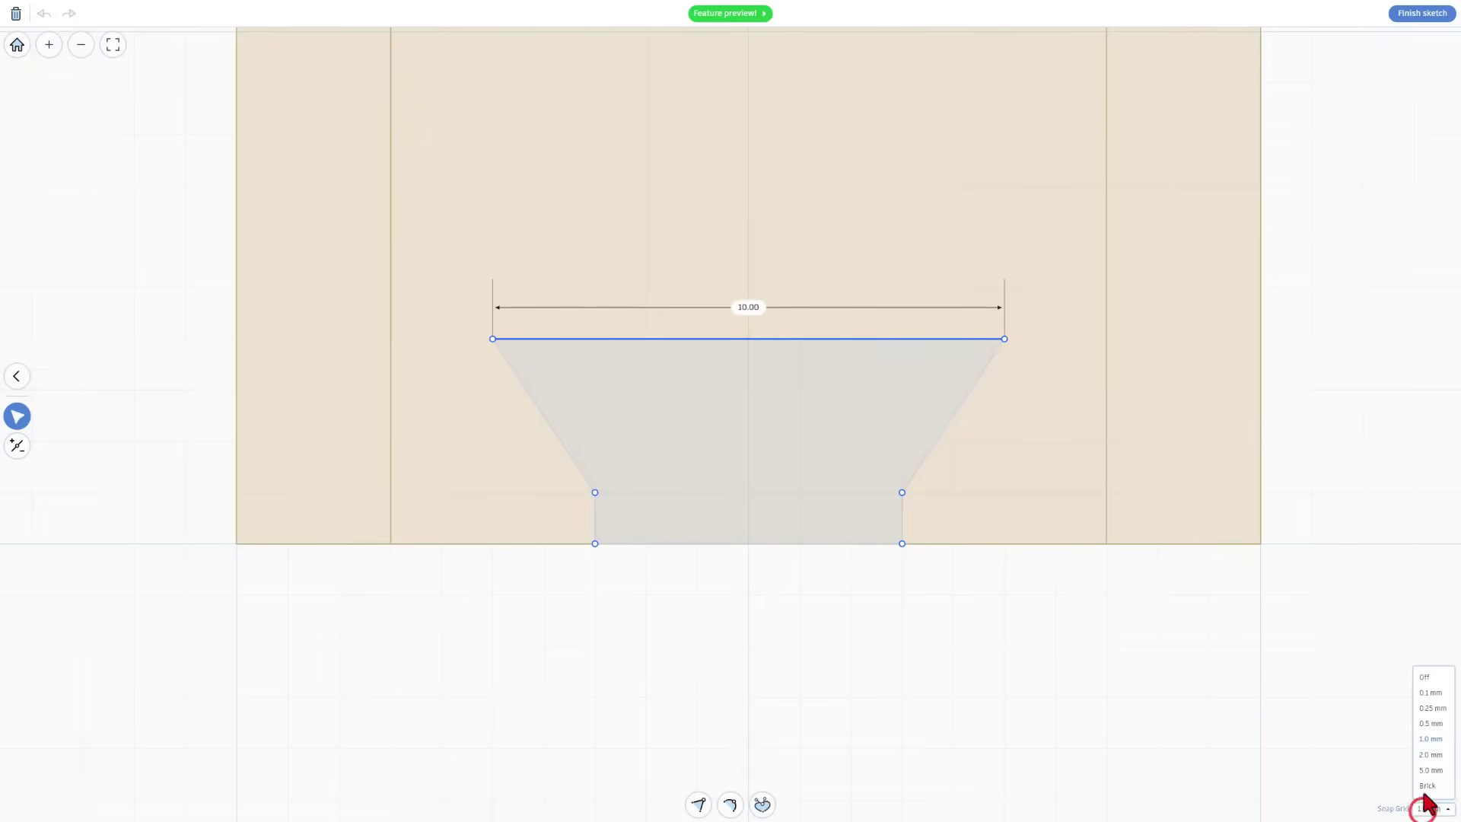
pyautogui.click(1428, 693)
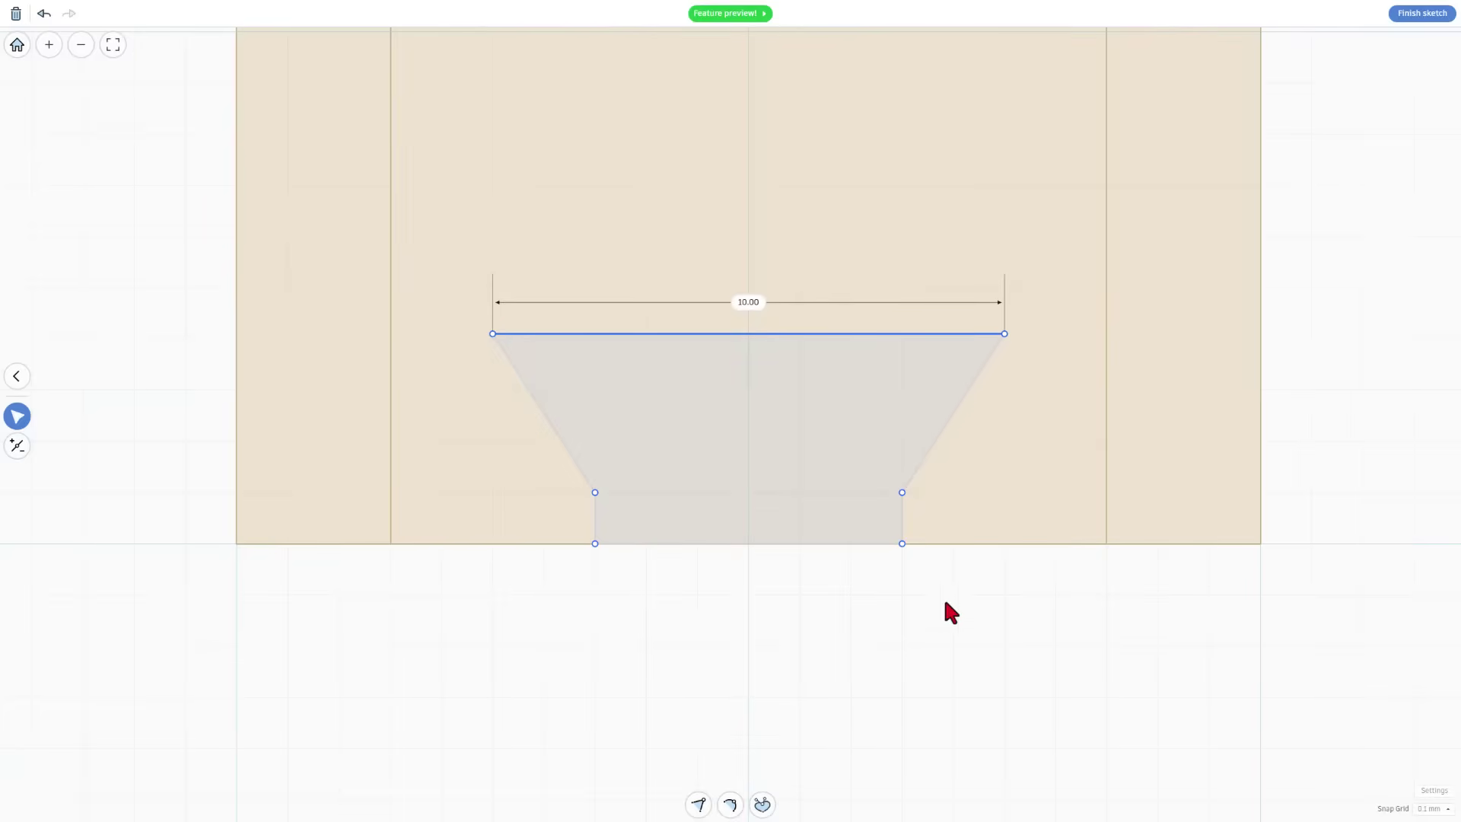
# Step: Move both sides of the dovetail hole profile outward by 0.1 mm each and finish the sketch
pyautogui.moveTo(607, 265); pyautogui.dragTo(478, 610)
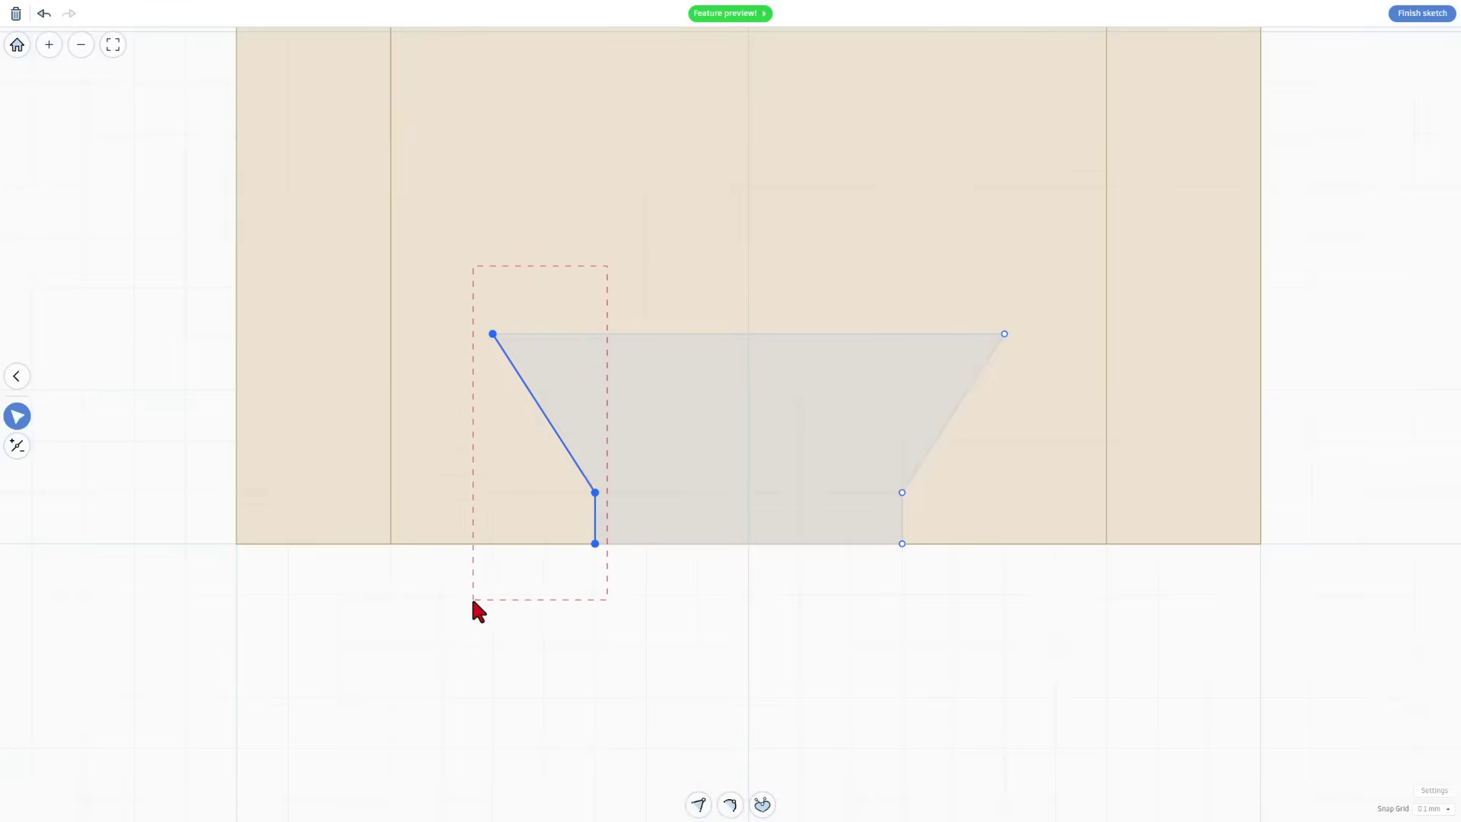
pyautogui.press('Left')
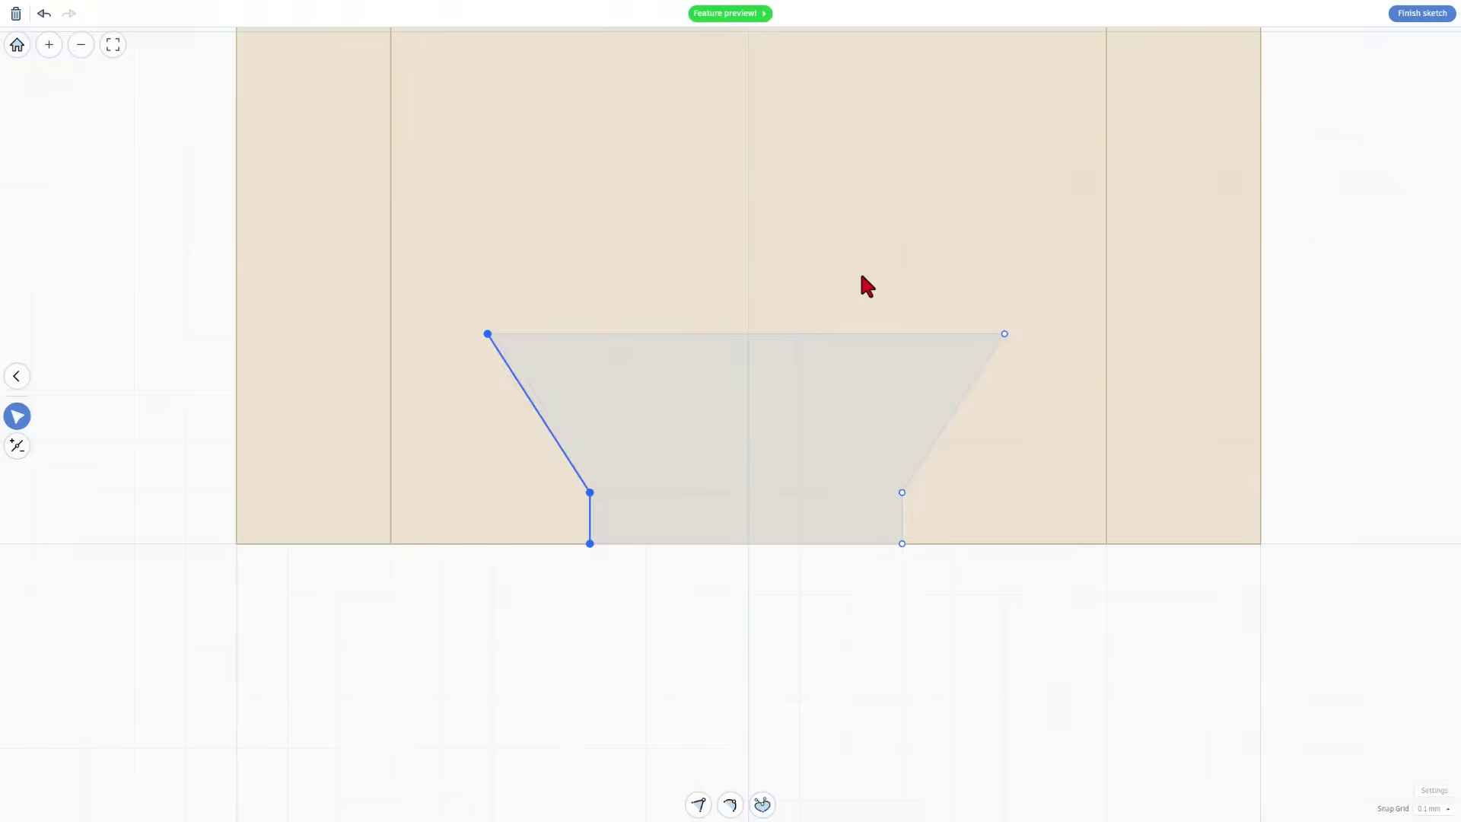
pyautogui.moveTo(860, 275); pyautogui.dragTo(1052, 646)
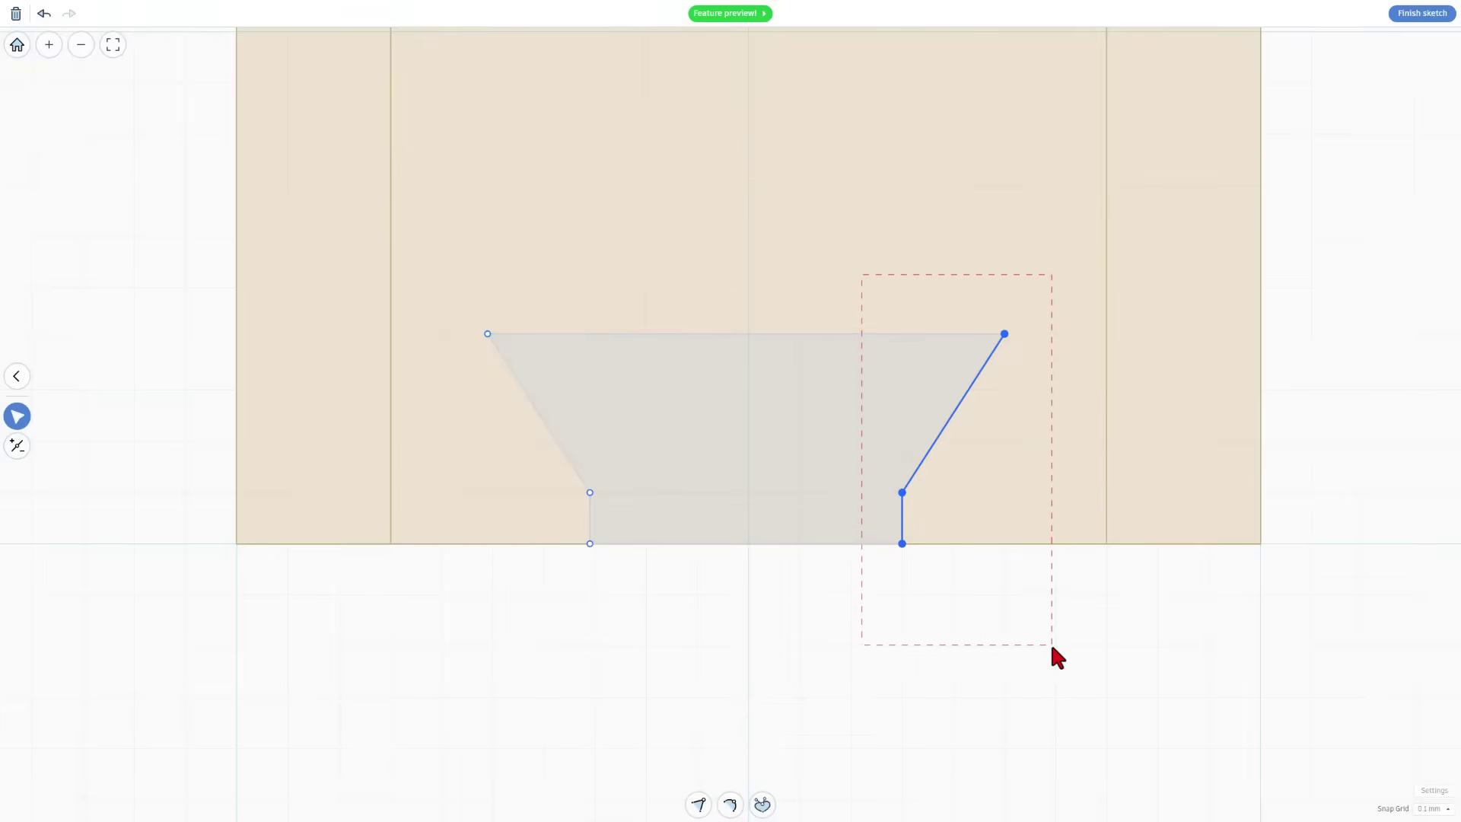
pyautogui.press('Right')
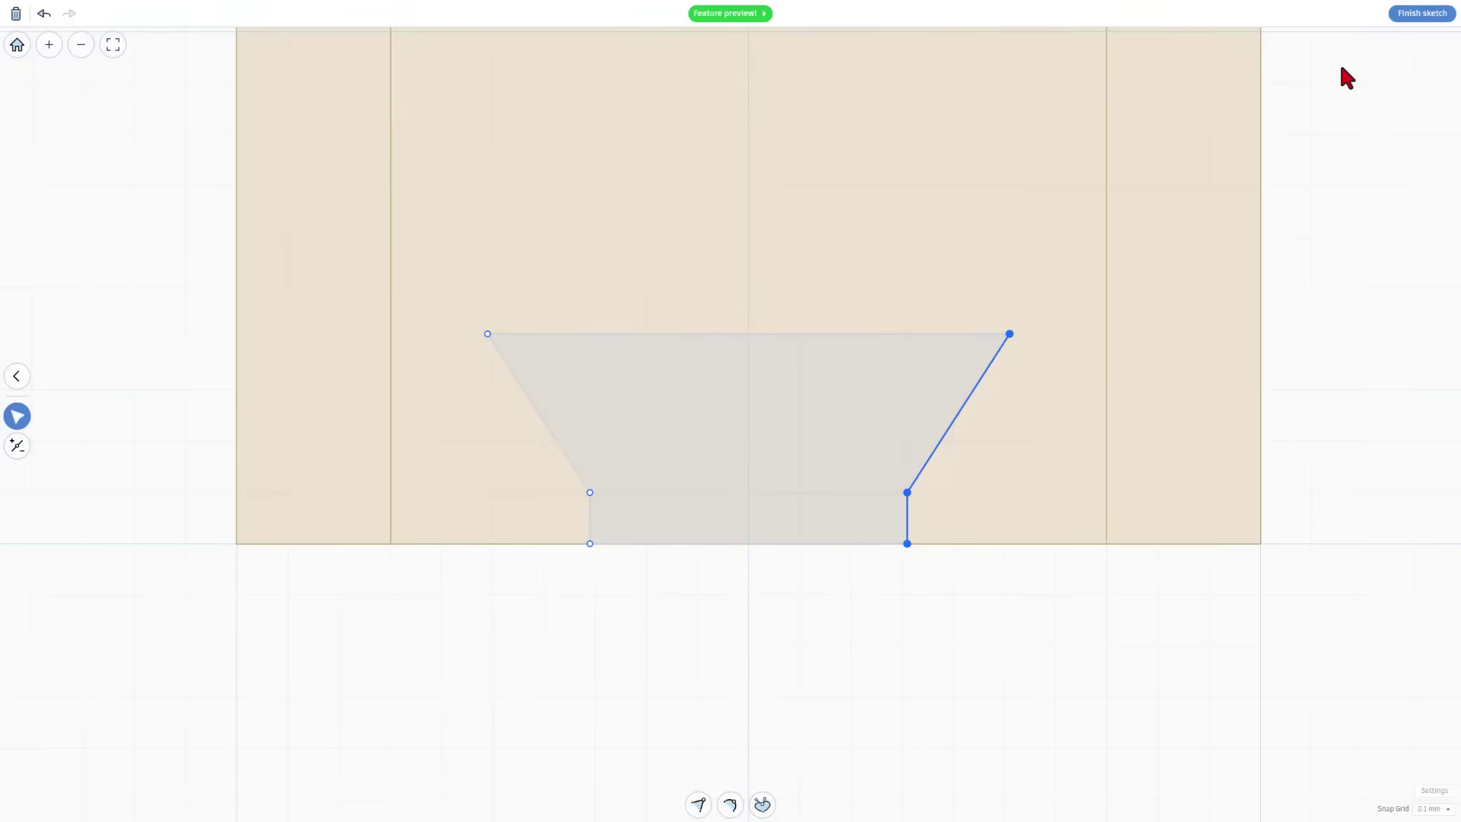
pyautogui.click(1407, 17)
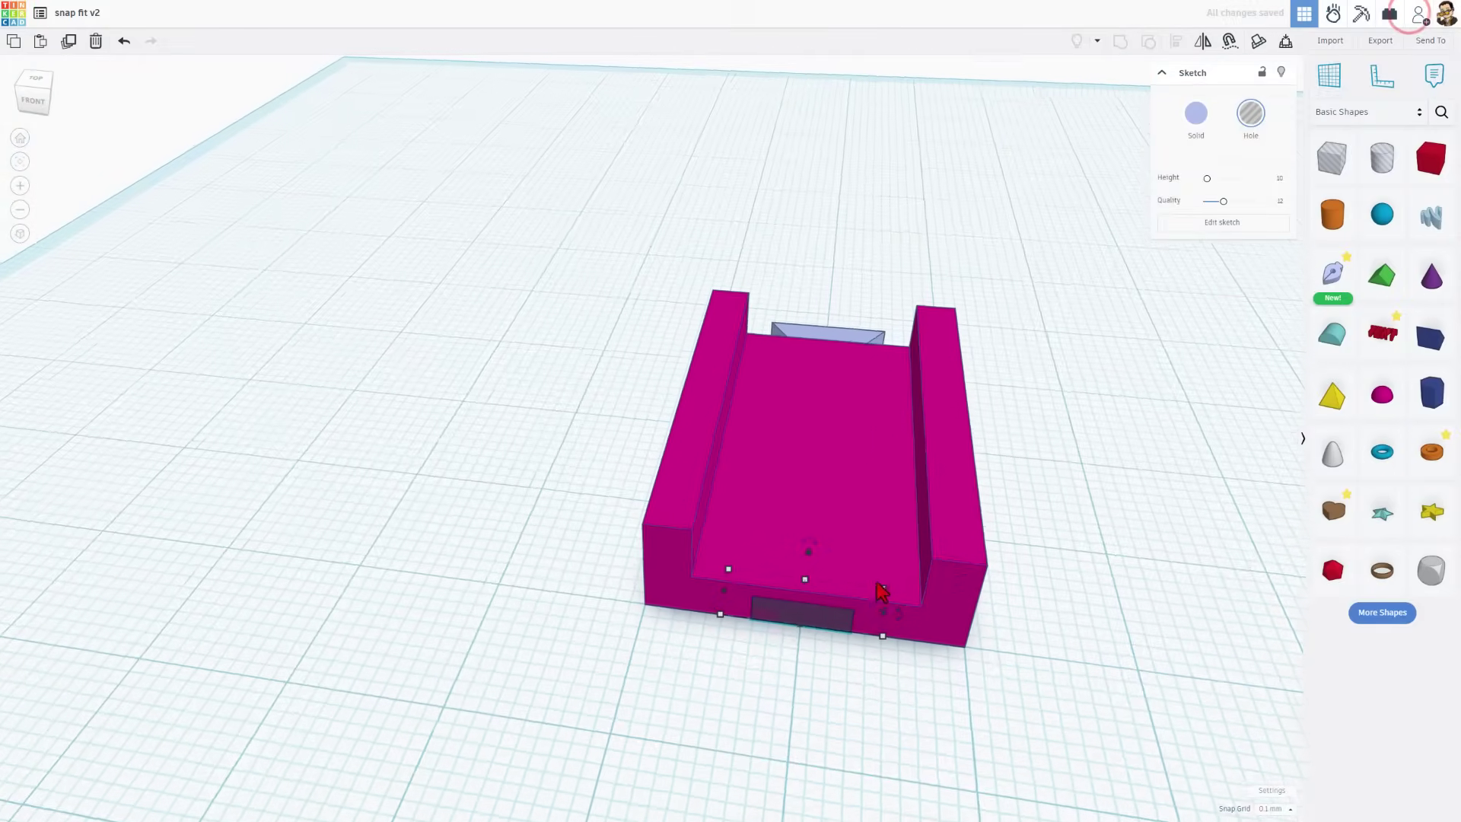
# Step: Set the dovetail hole's height to 2.5 mm
pyautogui.click(797, 631)
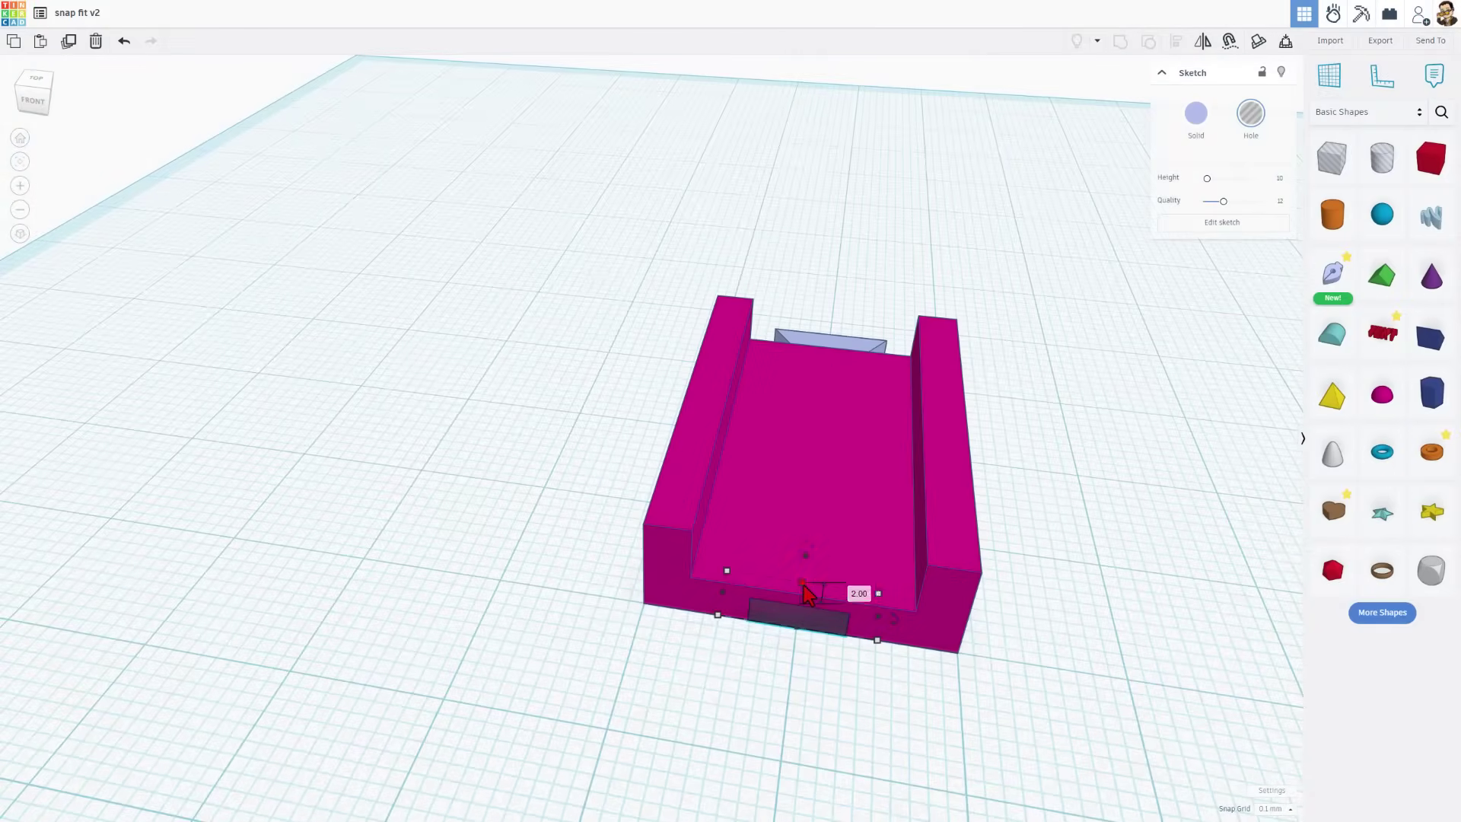
pyautogui.click(855, 590)
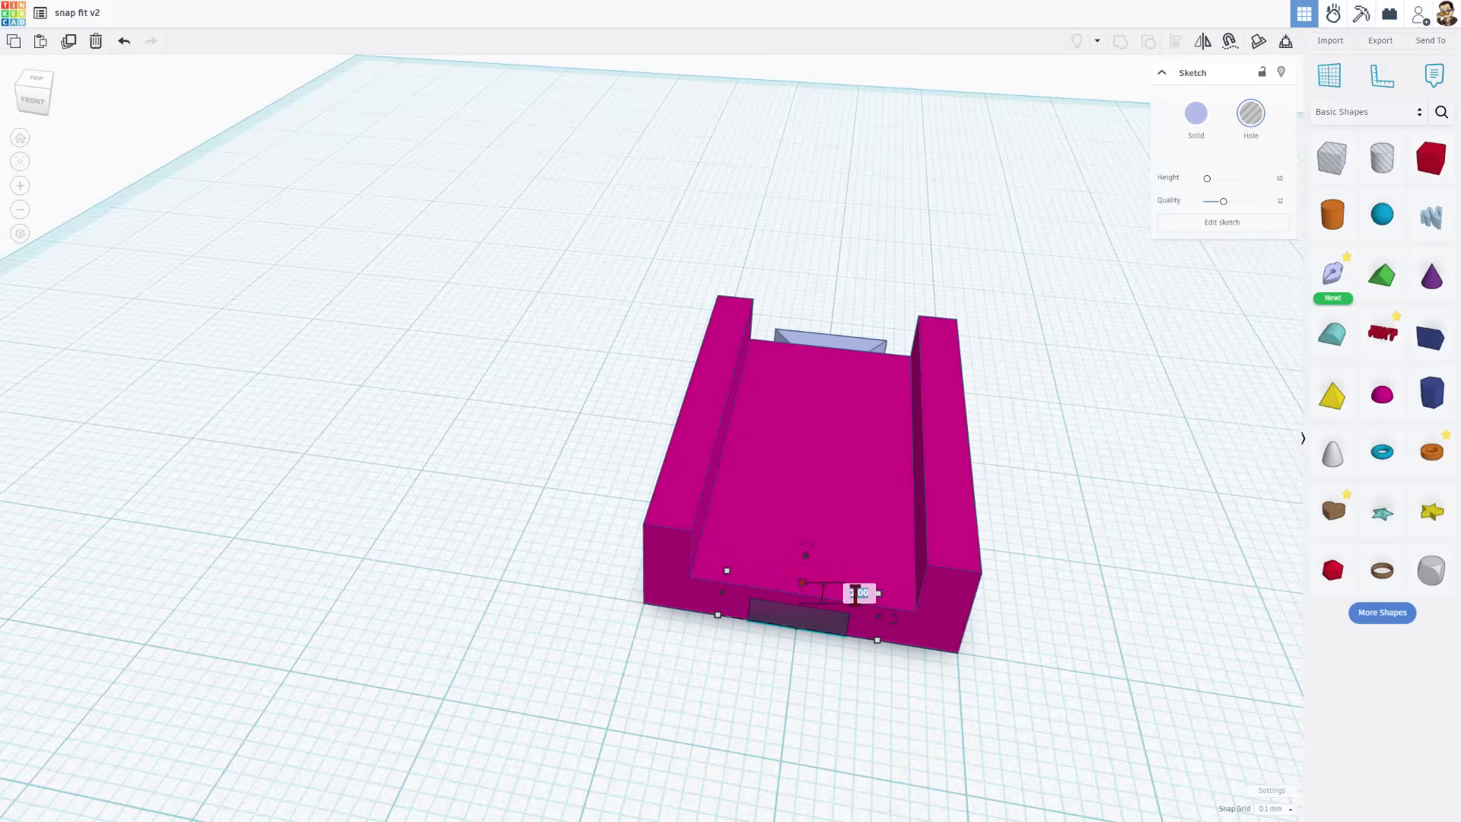
pyautogui.press('Return')
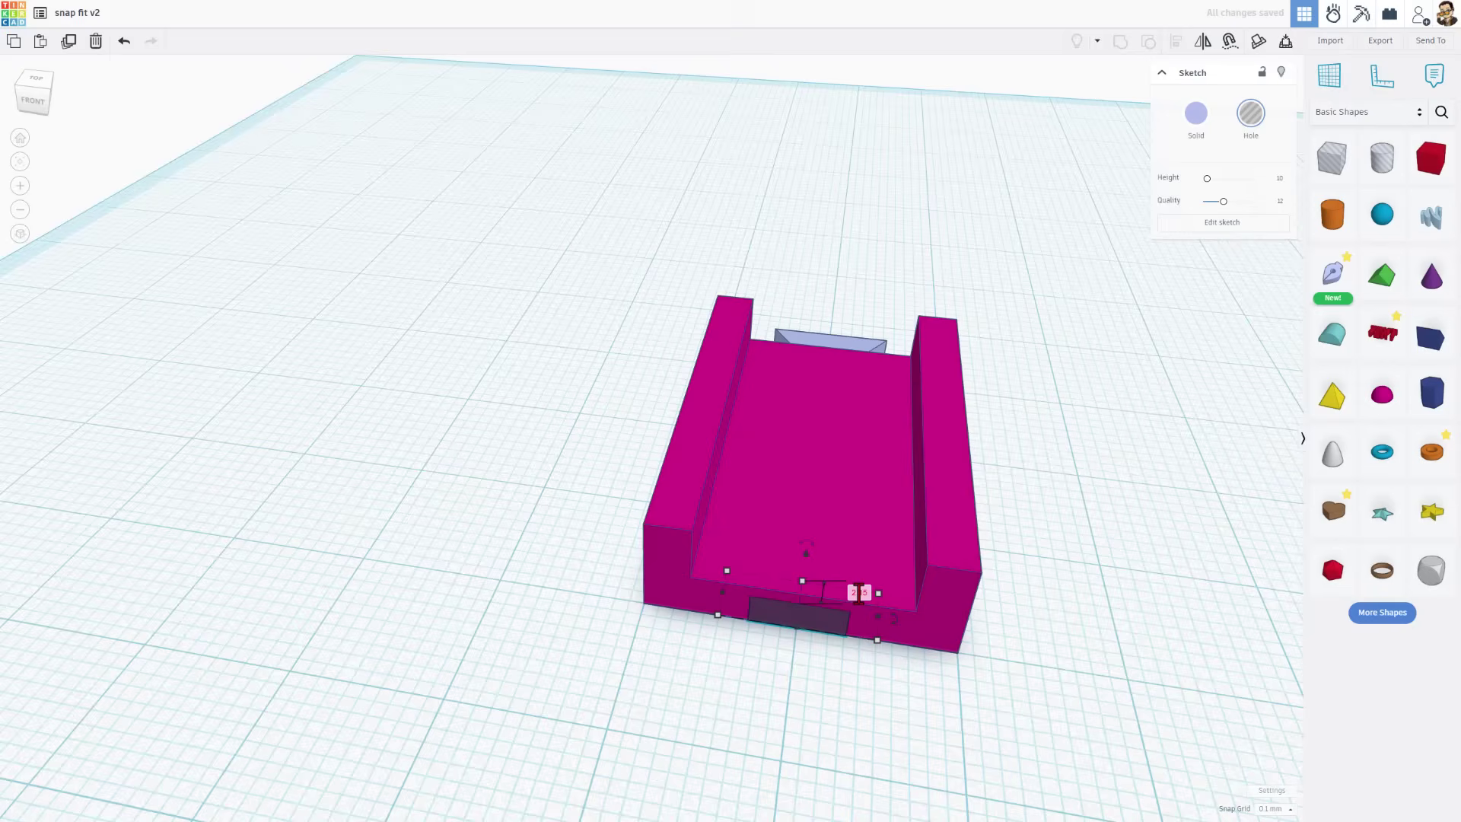
# Step: Group the channel part, dovetail tab and hole into one connector and make it transparent
pyautogui.moveTo(586, 593); pyautogui.dragTo(572, 297, button='right')
pyautogui.moveTo(573, 288); pyautogui.dragTo(963, 636)
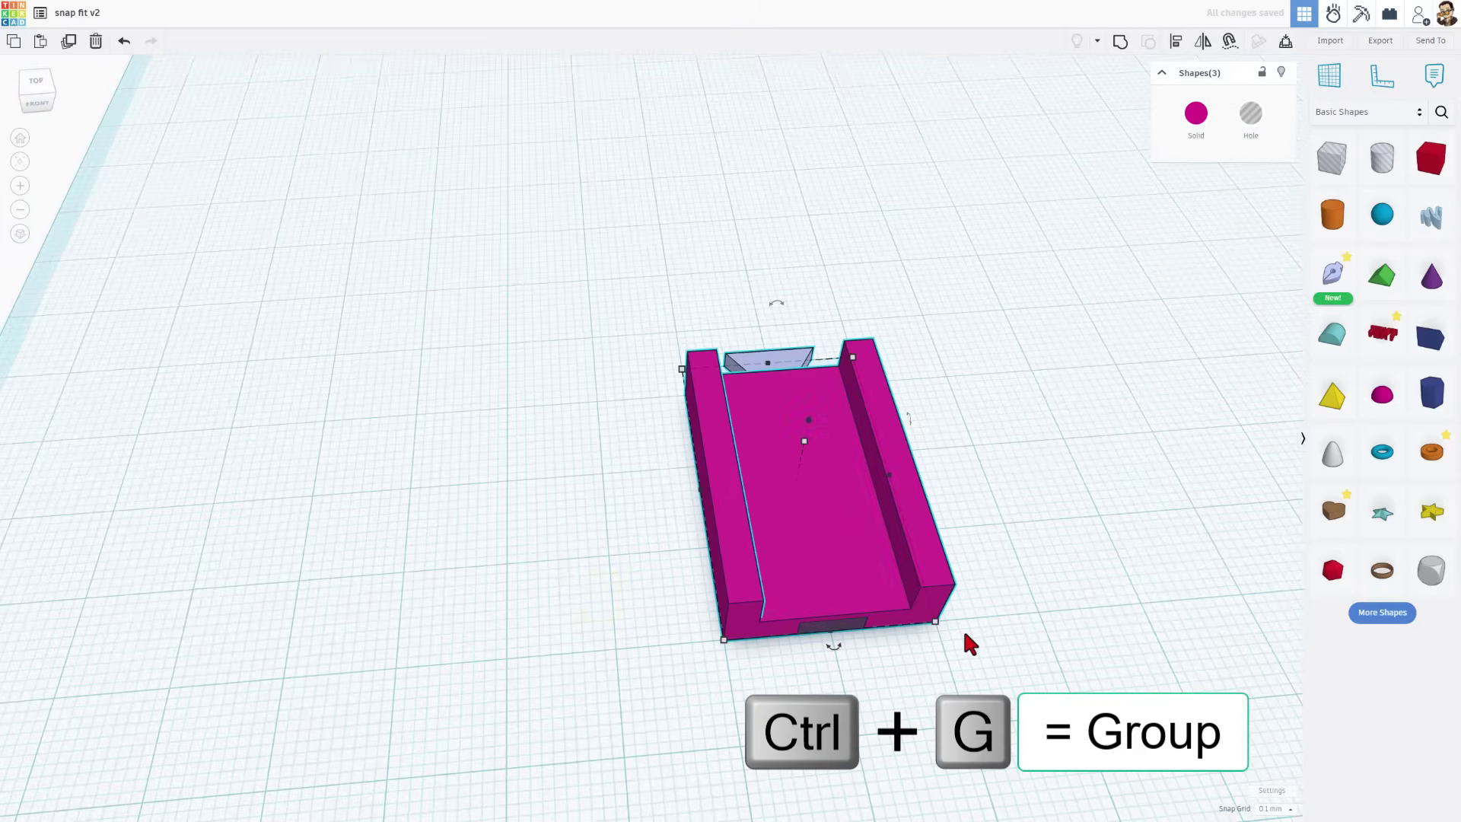
pyautogui.hotkey('ctrl', 'g')
pyautogui.moveTo(956, 628); pyautogui.dragTo(759, 563, button='right')
pyautogui.press('t')
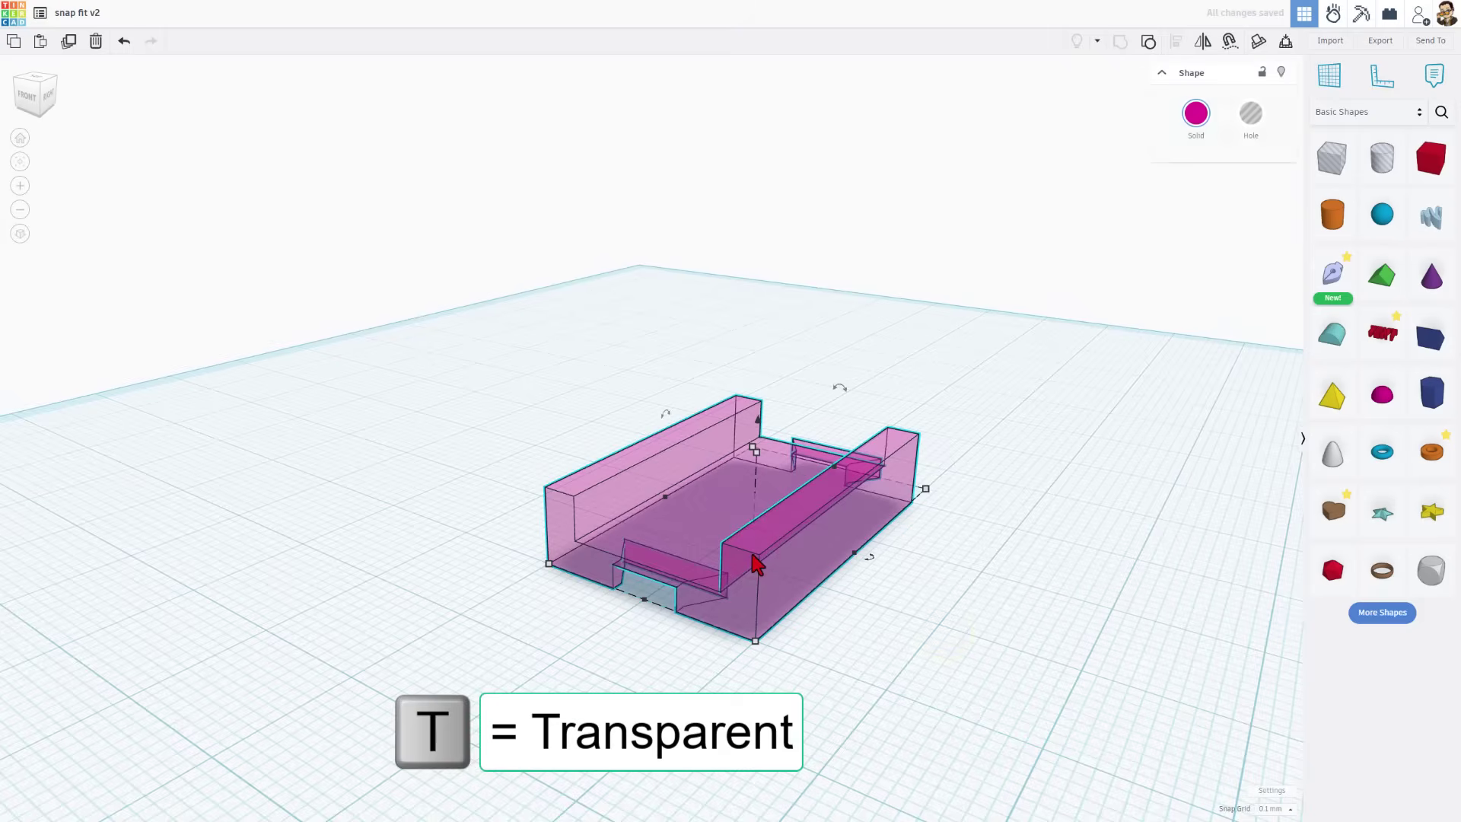
# Step: Duplicate the transparent connector and move the copy straight beyond the original's tab end
pyautogui.moveTo(642, 666); pyautogui.dragTo(439, 299, button='right')
pyautogui.click(461, 408)
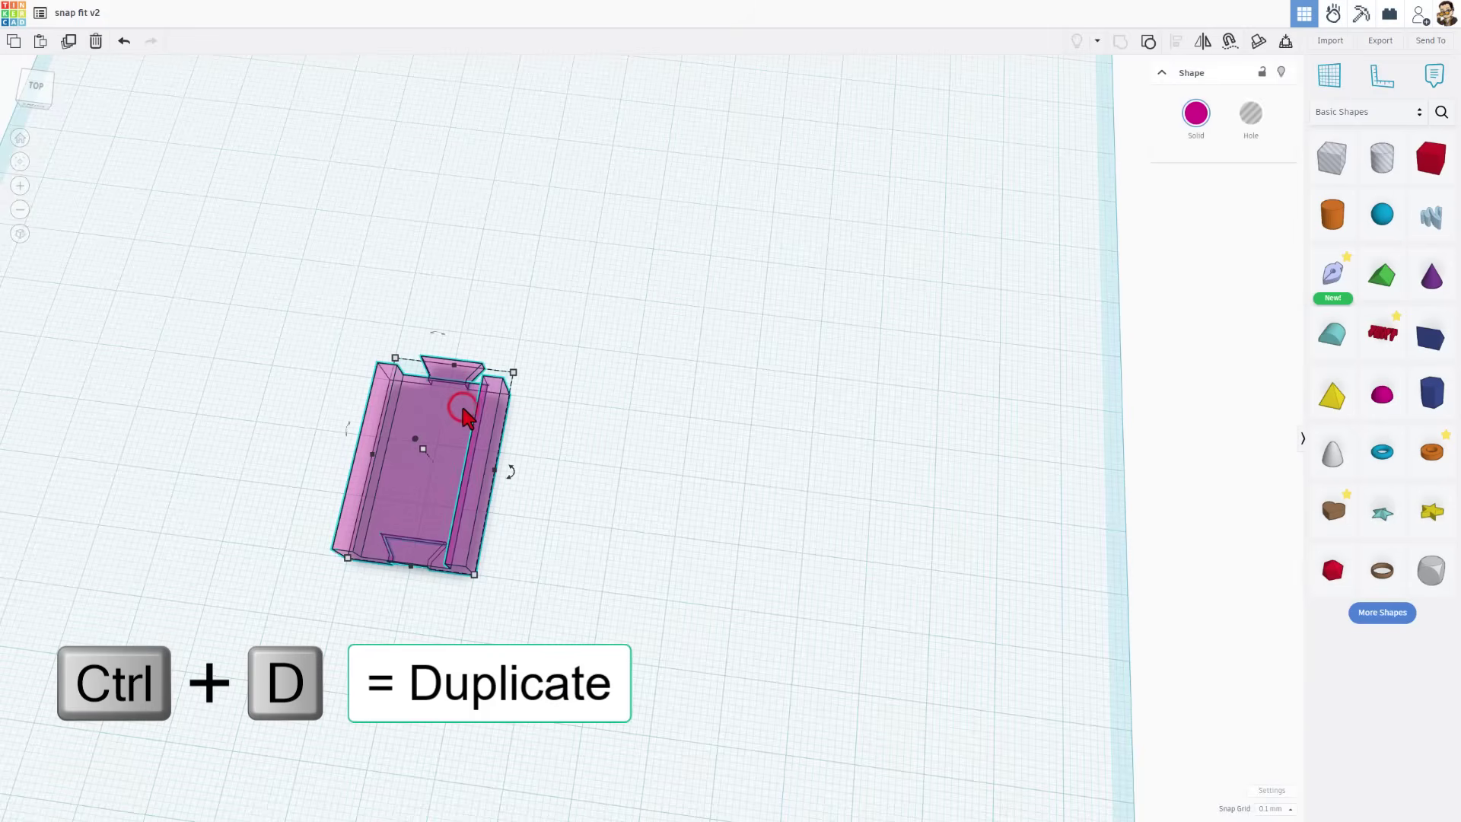
pyautogui.hotkey('ctrl', 'd')
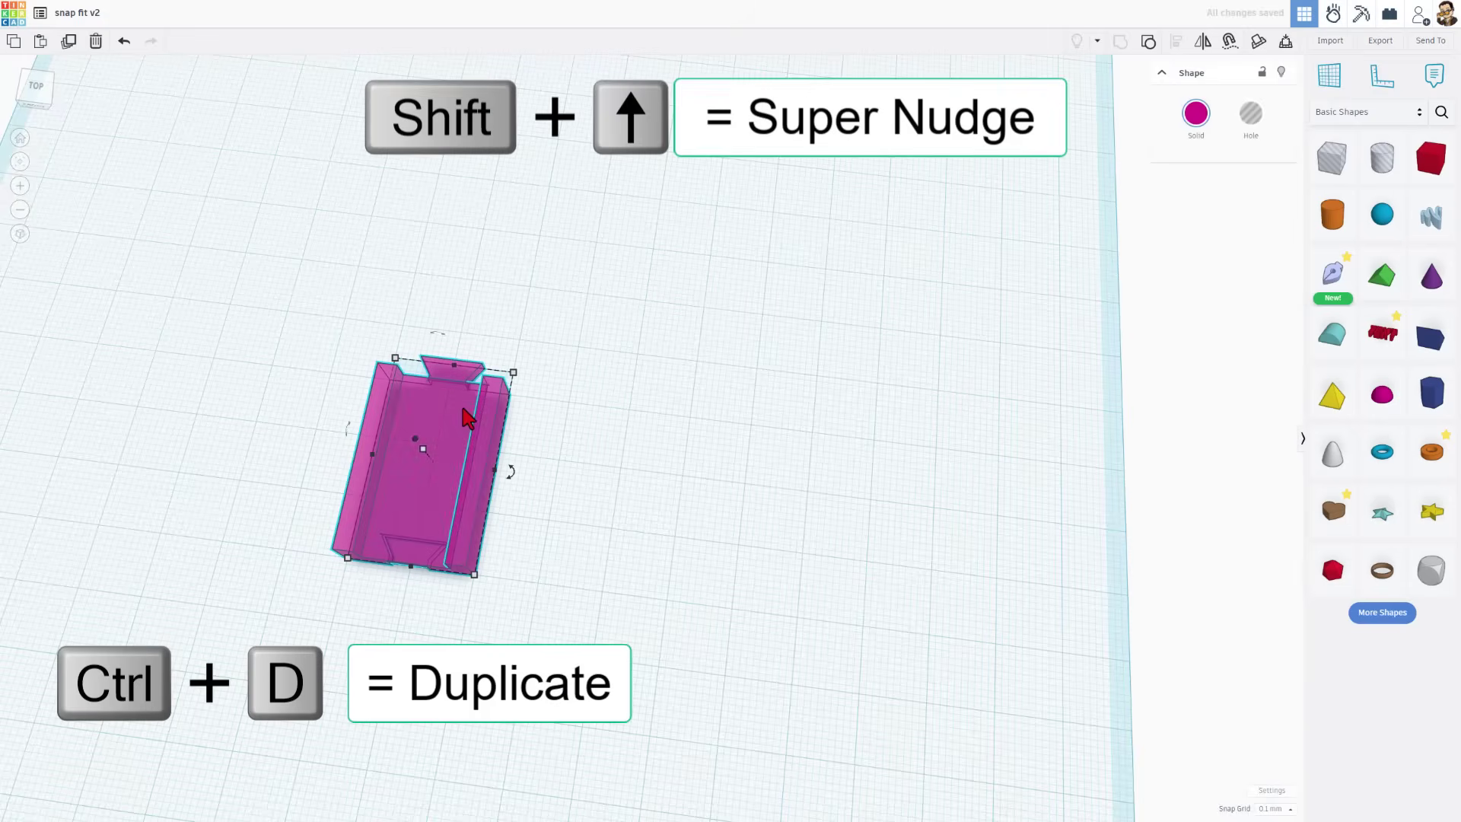
pyautogui.hotkey('shift', 'Up')
pyautogui.hotkey('shift', 'Up')
pyautogui.hotkey('shift', 'Up')
pyautogui.hotkey('shift', 'Up')
pyautogui.hotkey('shift', 'Up')
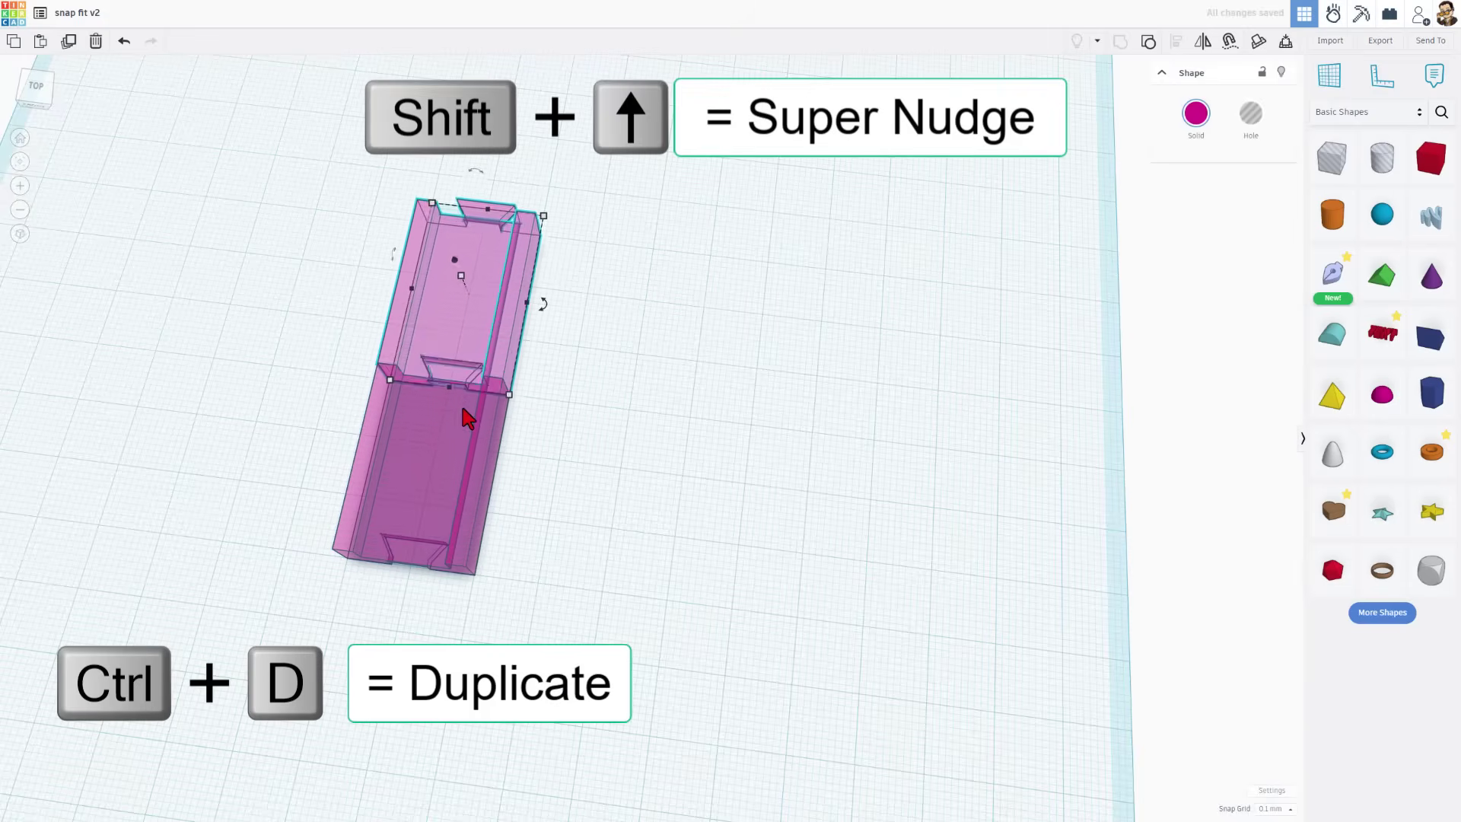
pyautogui.hotkey('shift', 'Down')
pyautogui.hotkey('shift', 'Down')
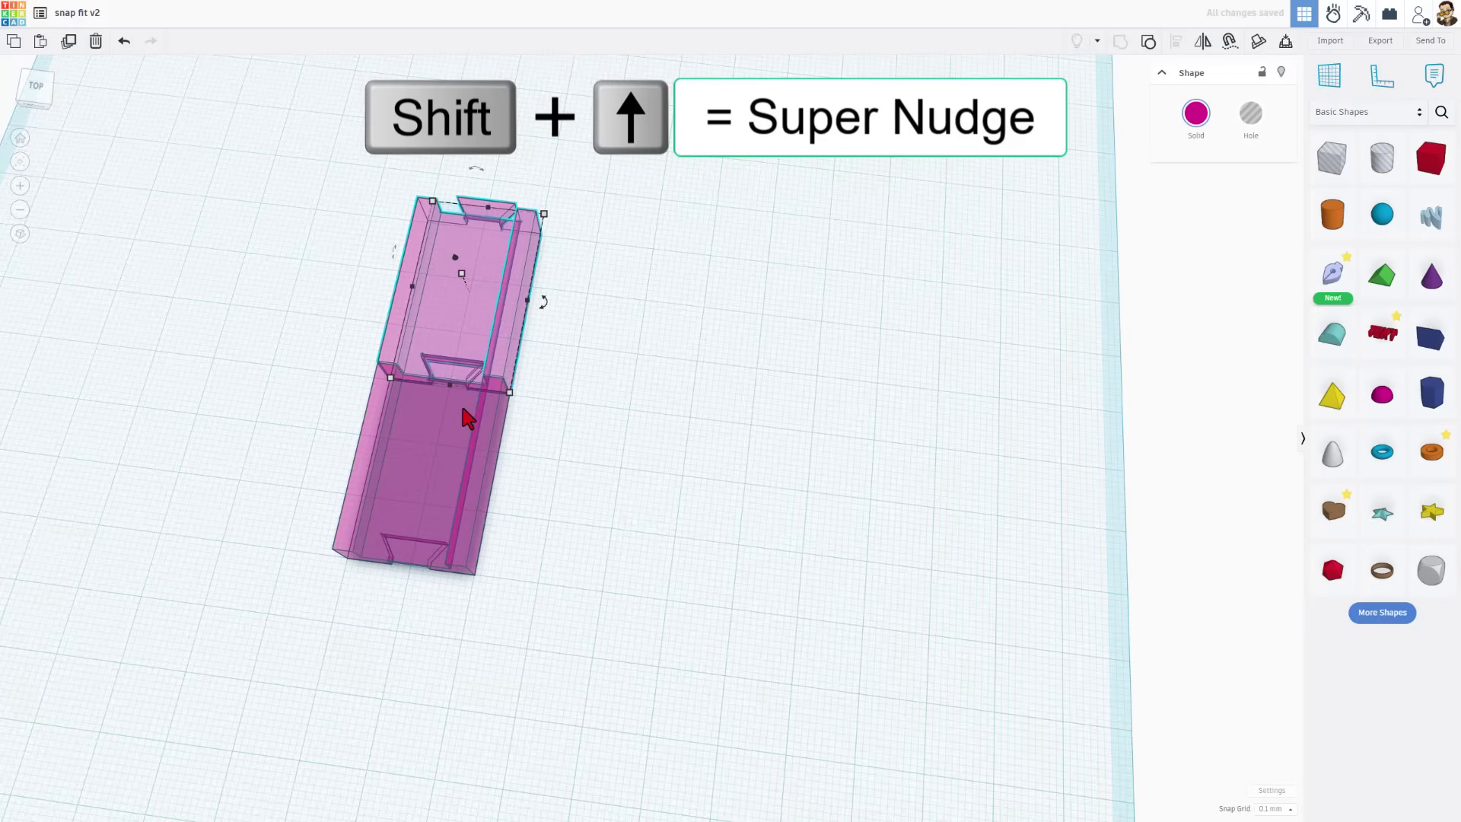
pyautogui.hotkey('shift', 'Up')
# Step: Ungroup the copied connector and delete its channel body, keeping the loose tab and hole
pyautogui.click(1148, 41)
pyautogui.click(861, 292)
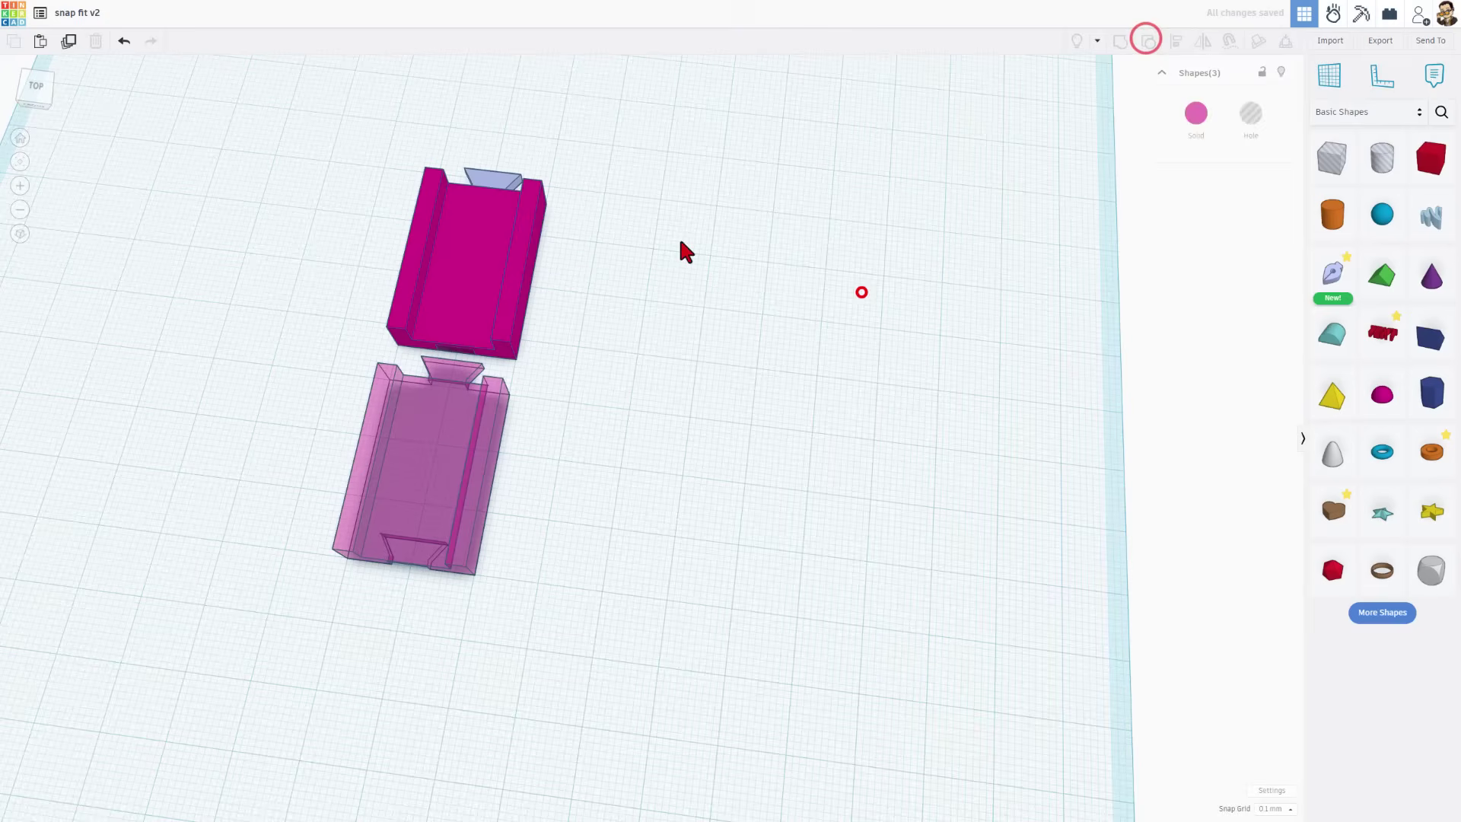
pyautogui.click(454, 266)
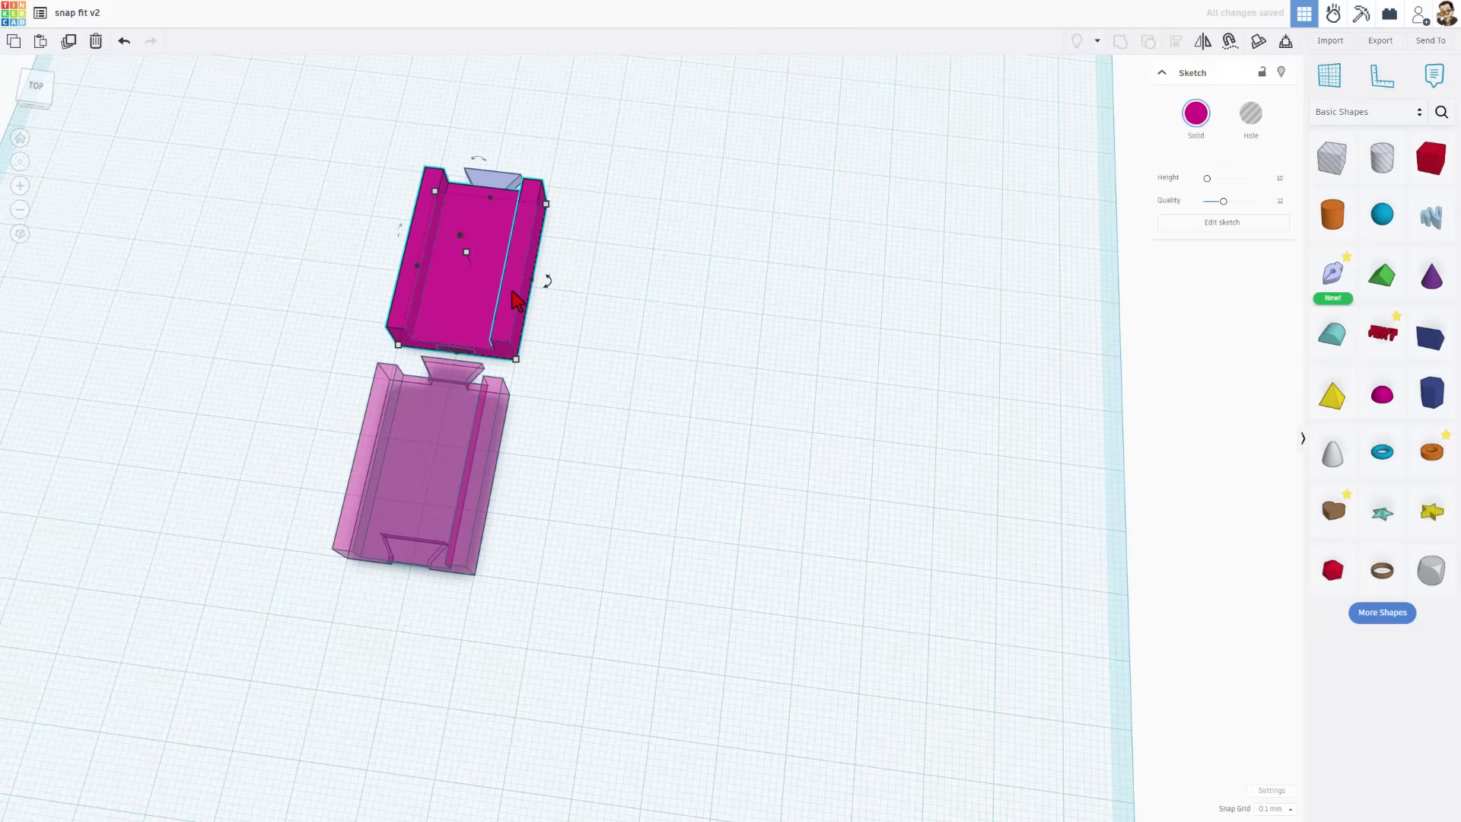
pyautogui.press('Delete')
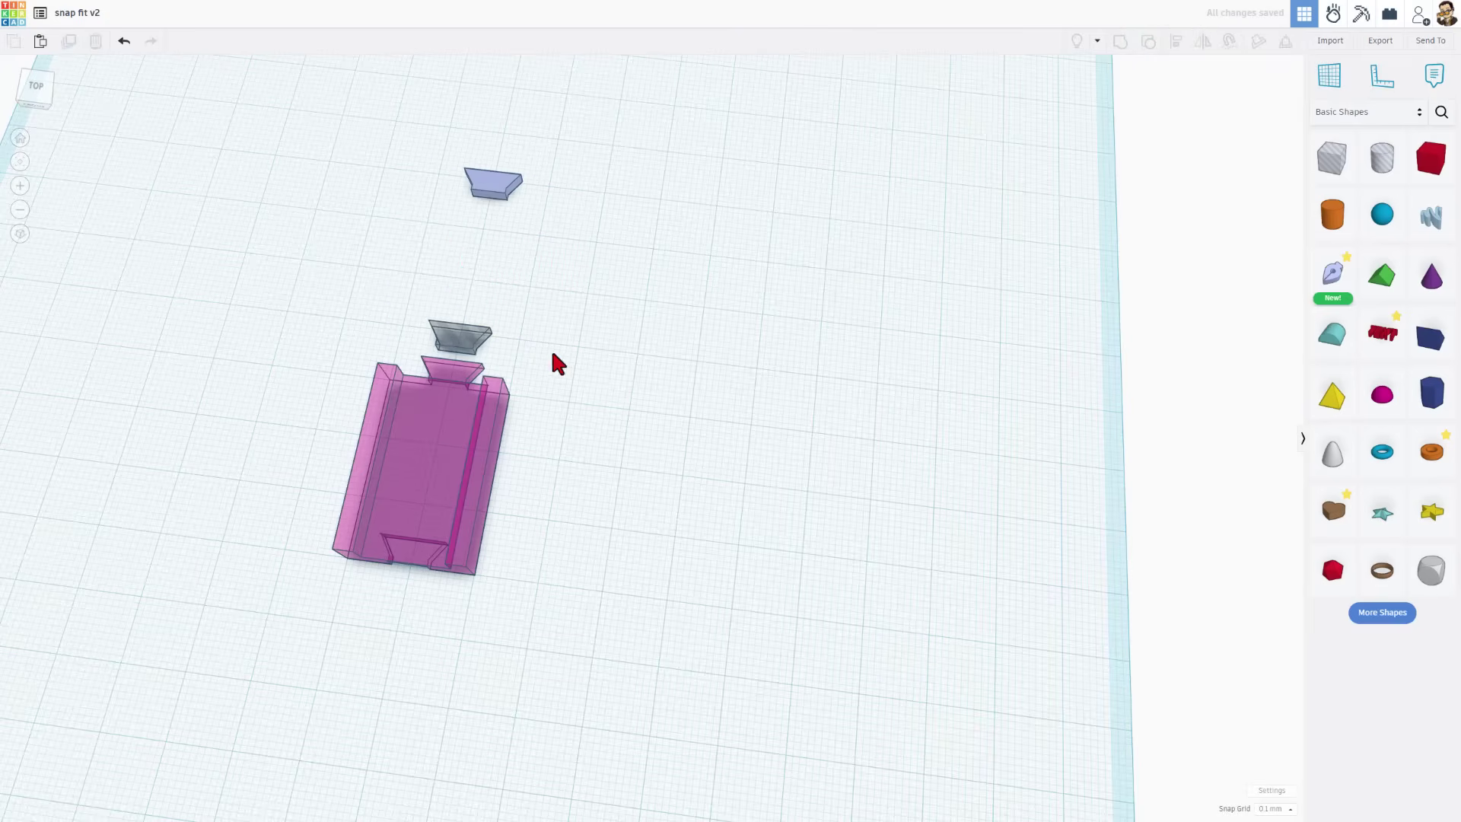
# Step: View the loose tab and hole from above and set the workplane snap grid to 1.0 mm
pyautogui.moveTo(557, 363); pyautogui.dragTo(463, 415, button='right')
pyautogui.keyDown('shift'); pyautogui.click(431, 348); pyautogui.keyUp('shift')
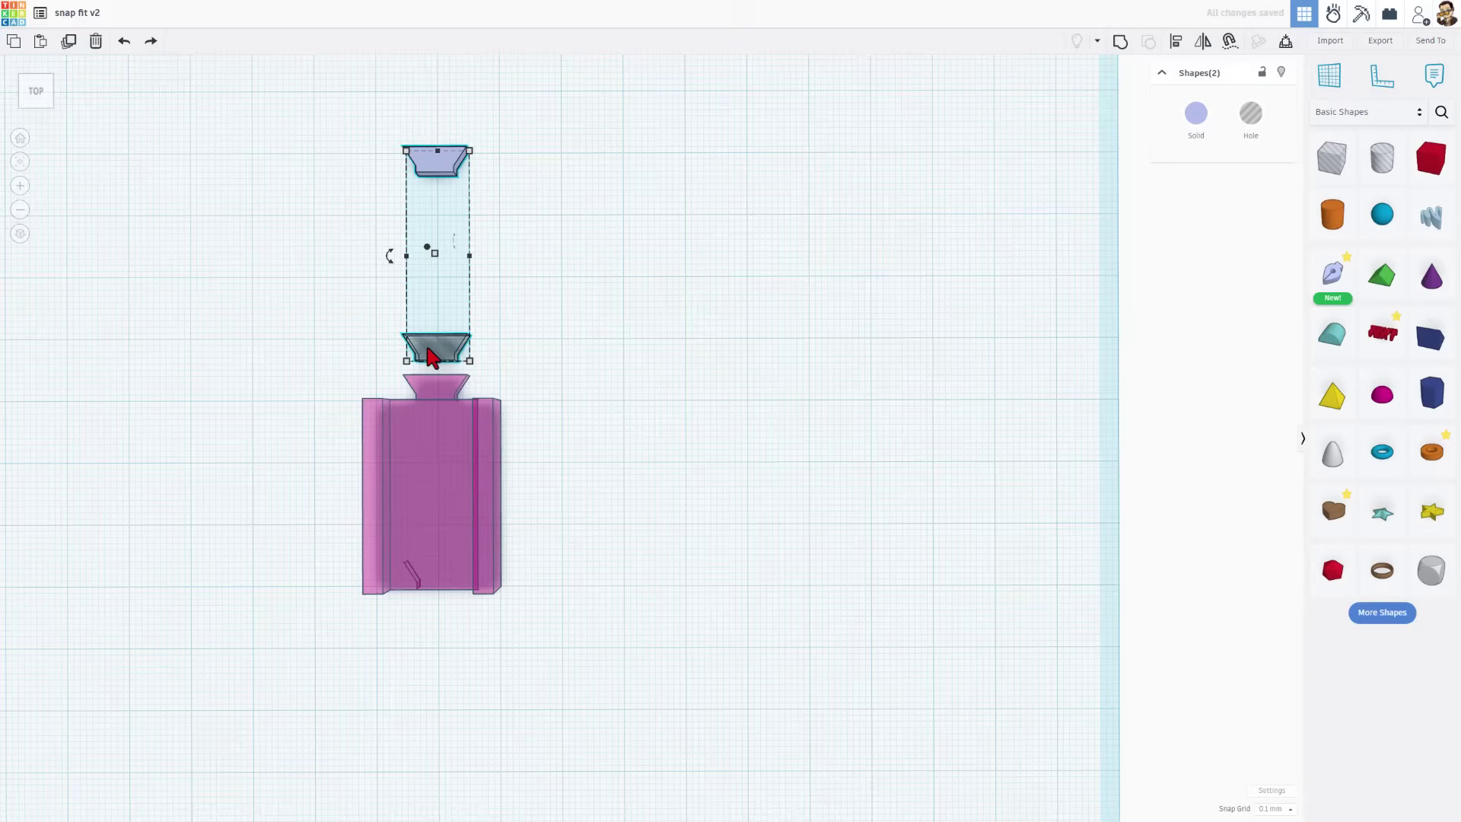
pyautogui.click(1271, 809)
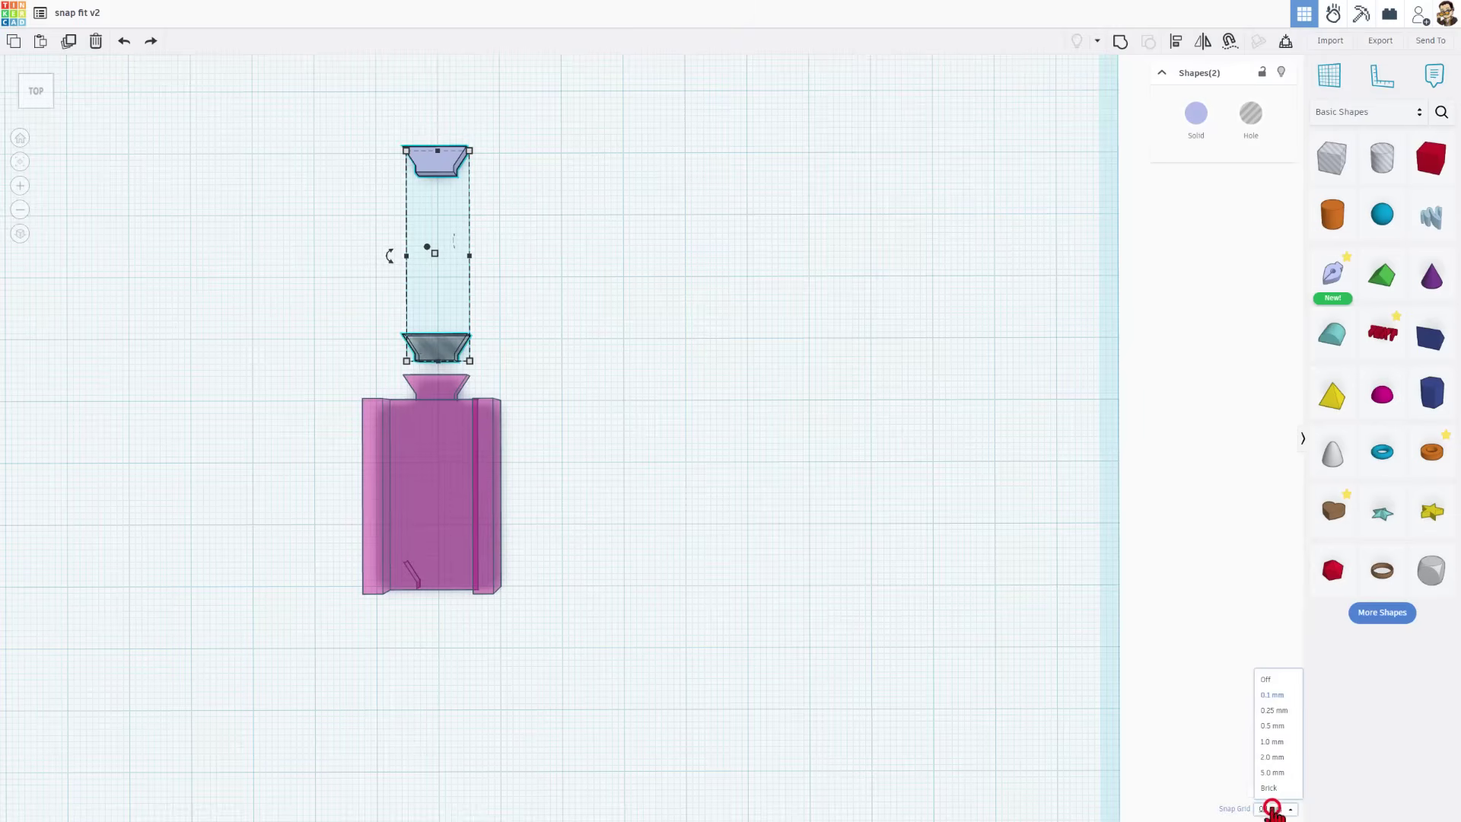
pyautogui.click(1267, 741)
pyautogui.click(373, 298)
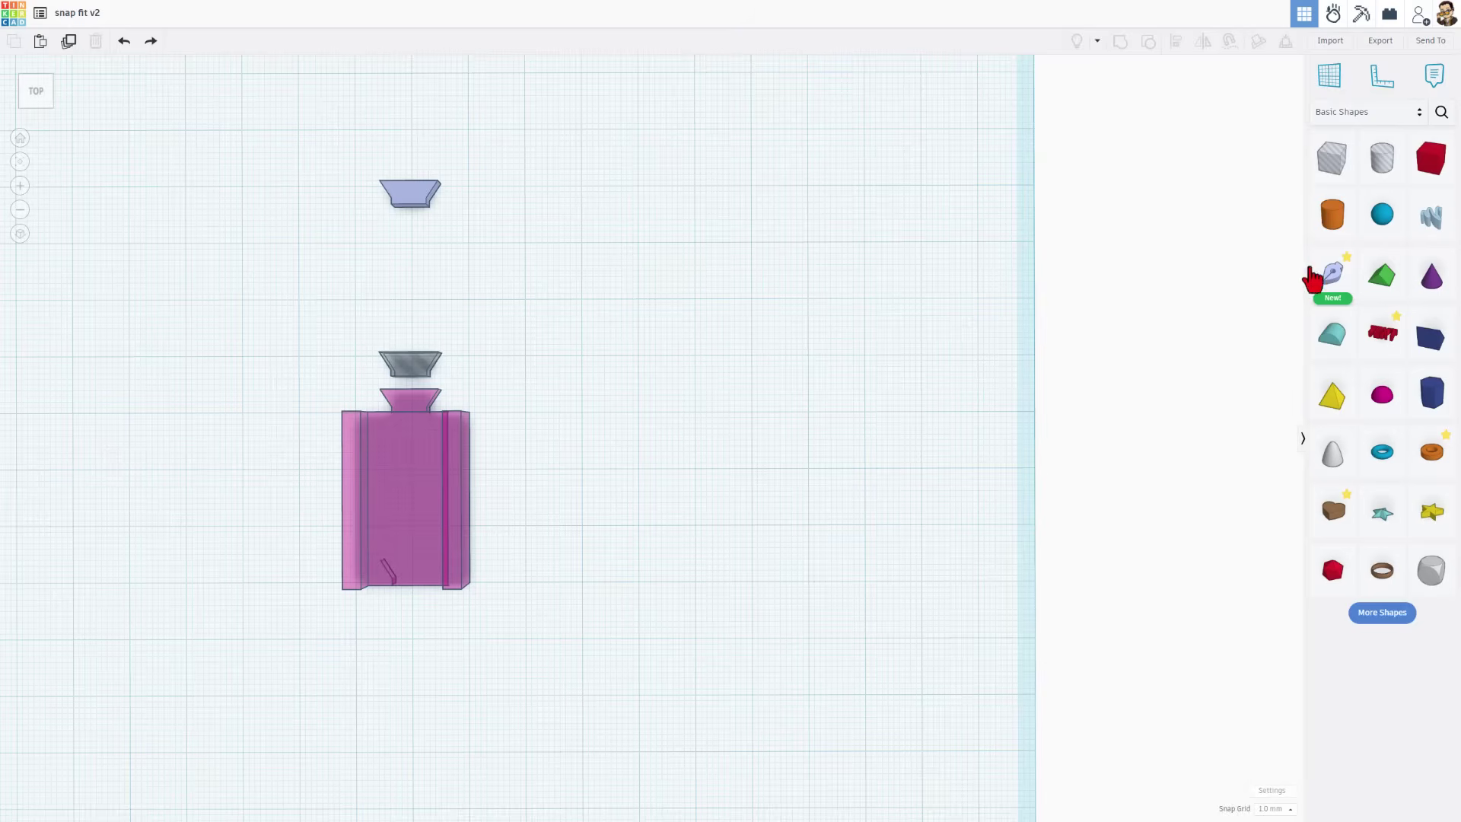
# Step: Place a new Sketch shape between the loose tab and hole, and align the hole flush with the sketch shape's front edge
pyautogui.moveTo(1313, 276)
pyautogui.mouseDown()
pyautogui.moveTo(339, 336)
pyautogui.moveTo(416, 303)
pyautogui.mouseUp()
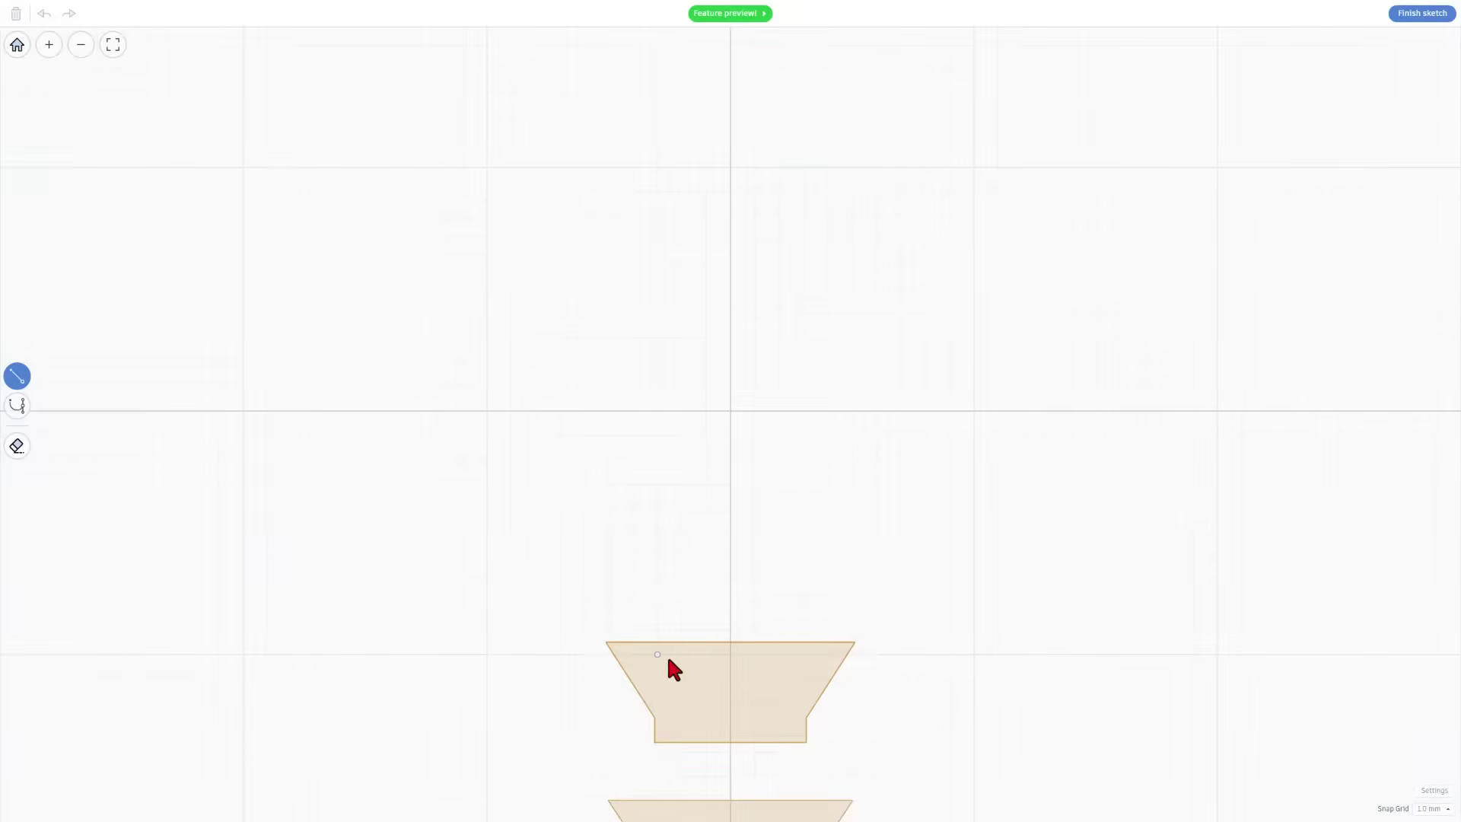
pyautogui.click(1418, 15)
pyautogui.click(507, 289)
pyautogui.moveTo(554, 296); pyautogui.dragTo(353, 363)
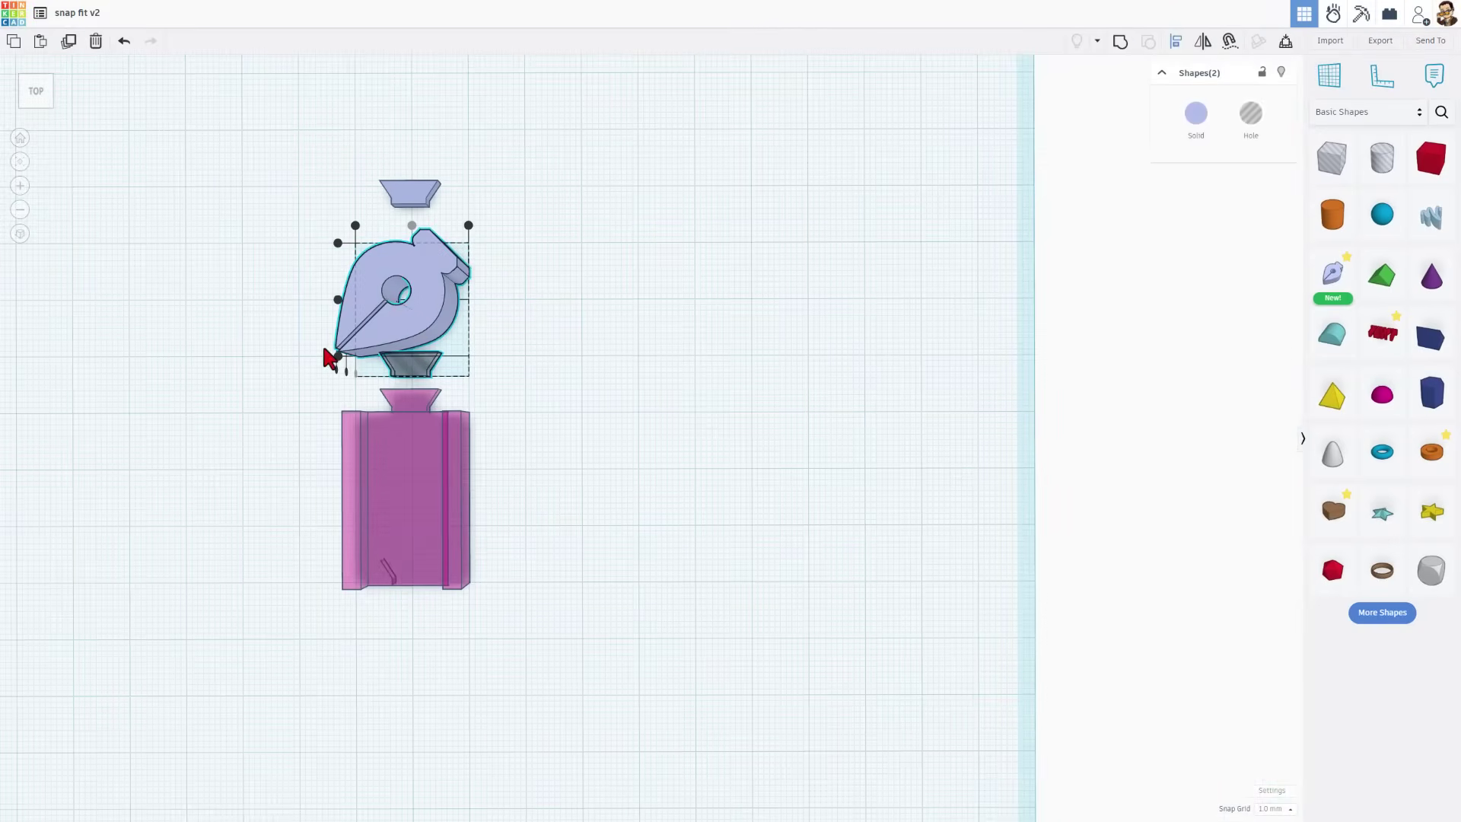
pyautogui.click(338, 355)
pyautogui.click(599, 375)
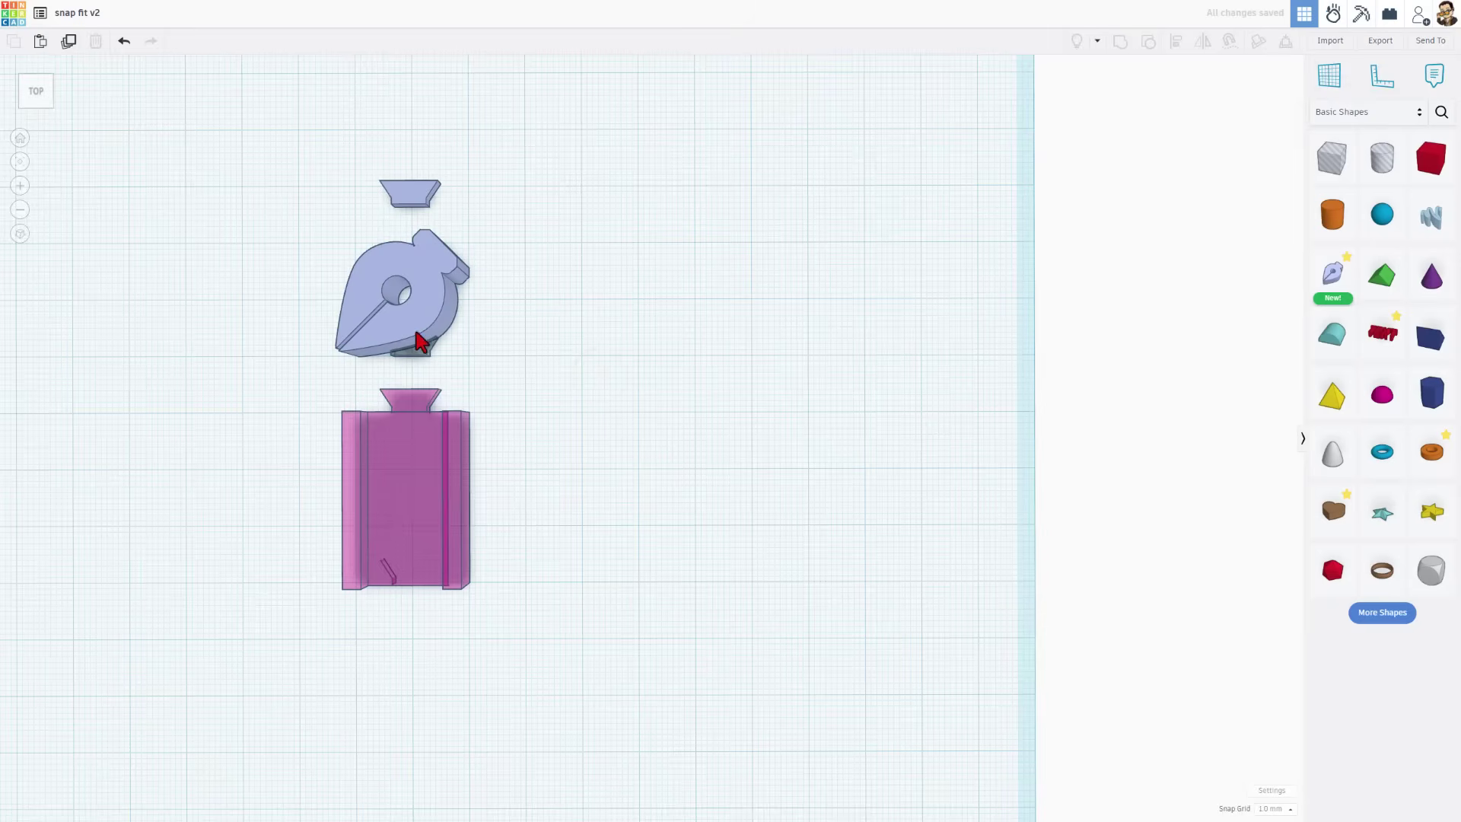
# Step: Edit the new Sketch shape and draw its outer edge as Bezier: 15 mm straight, a curved quarter bend, then 25 mm straight sideways
pyautogui.click(420, 305)
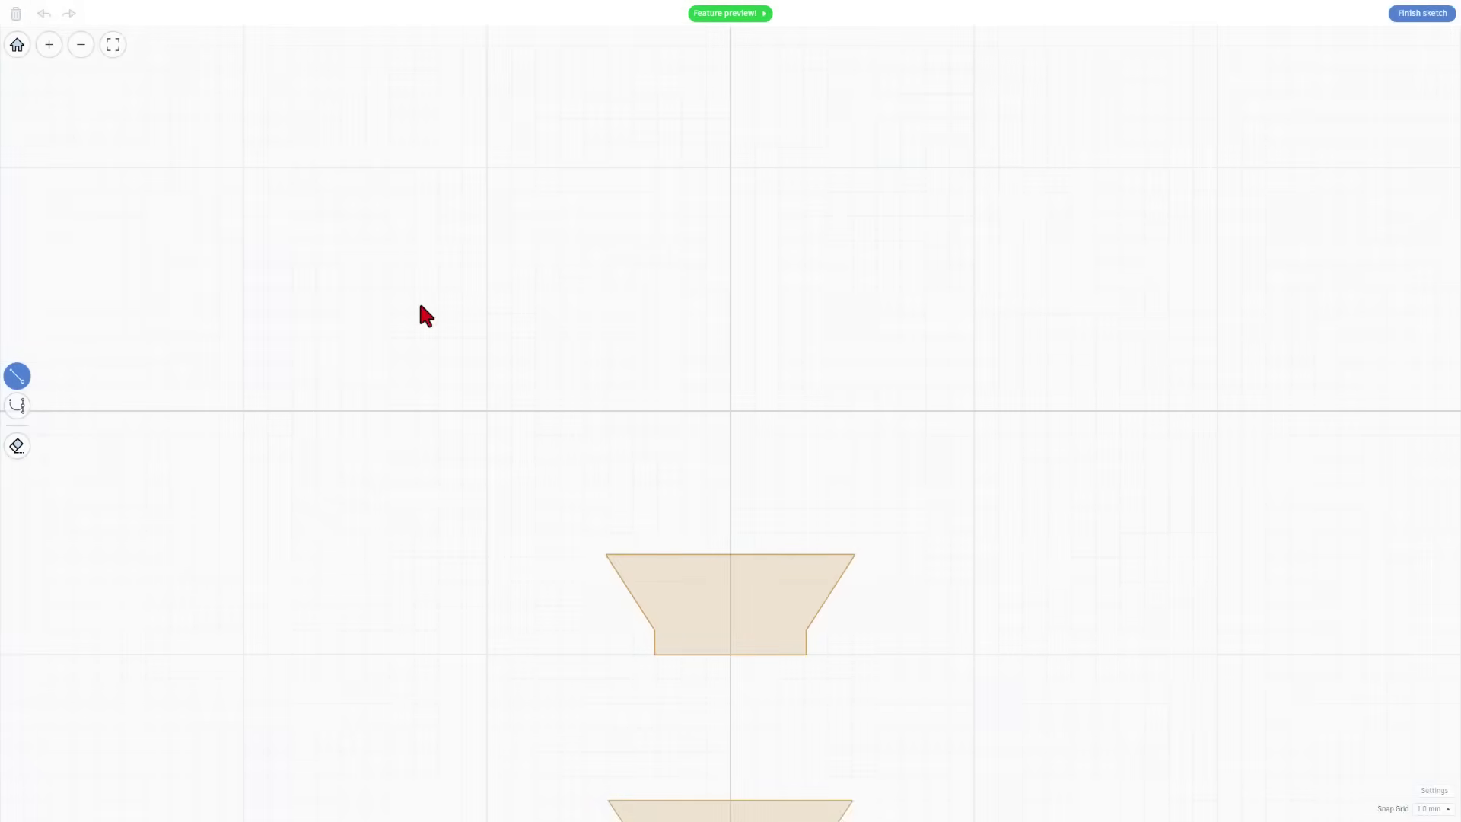
pyautogui.scroll(-5, 516, 340)
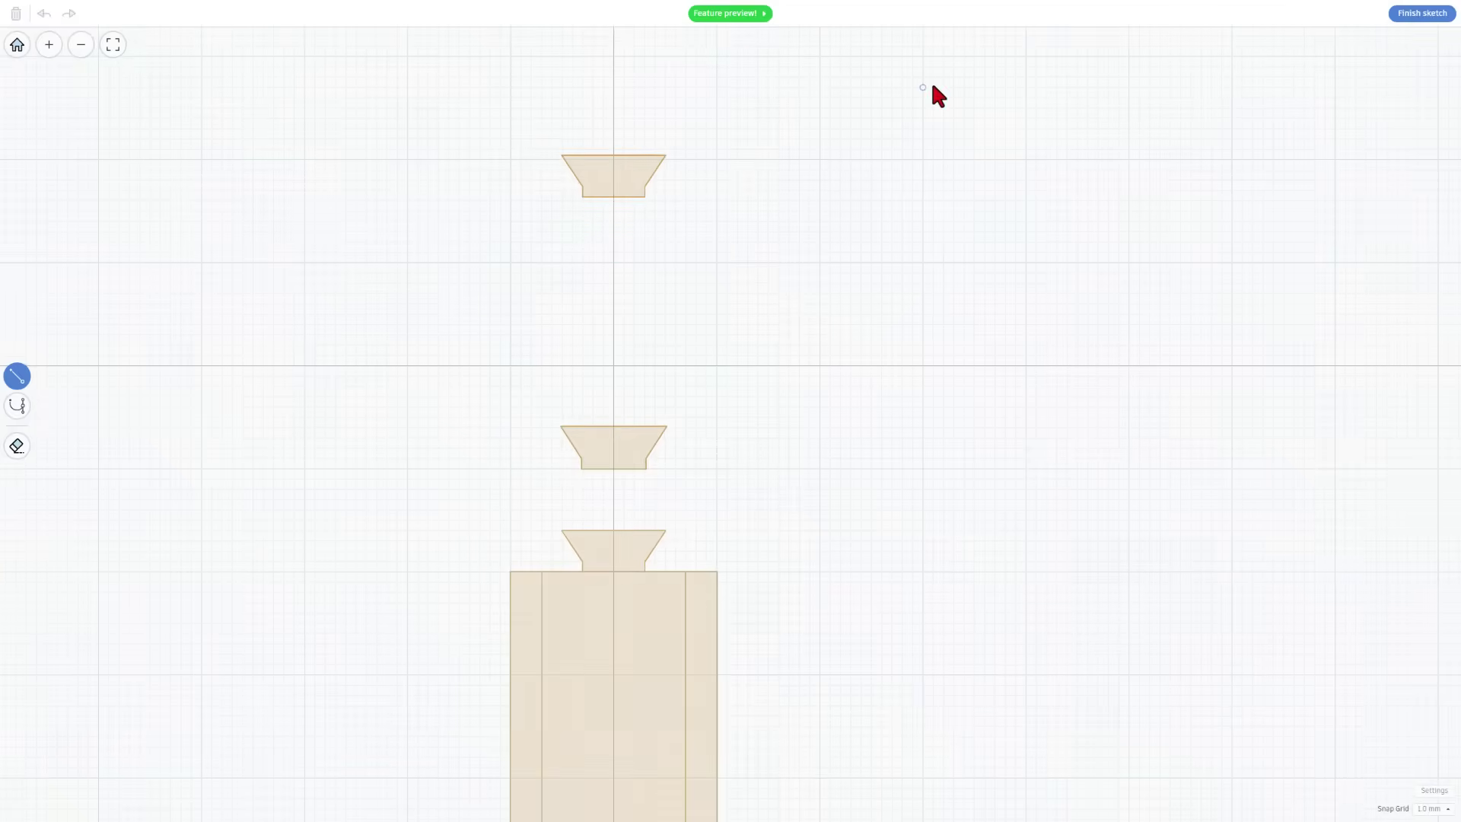
pyautogui.press('2')
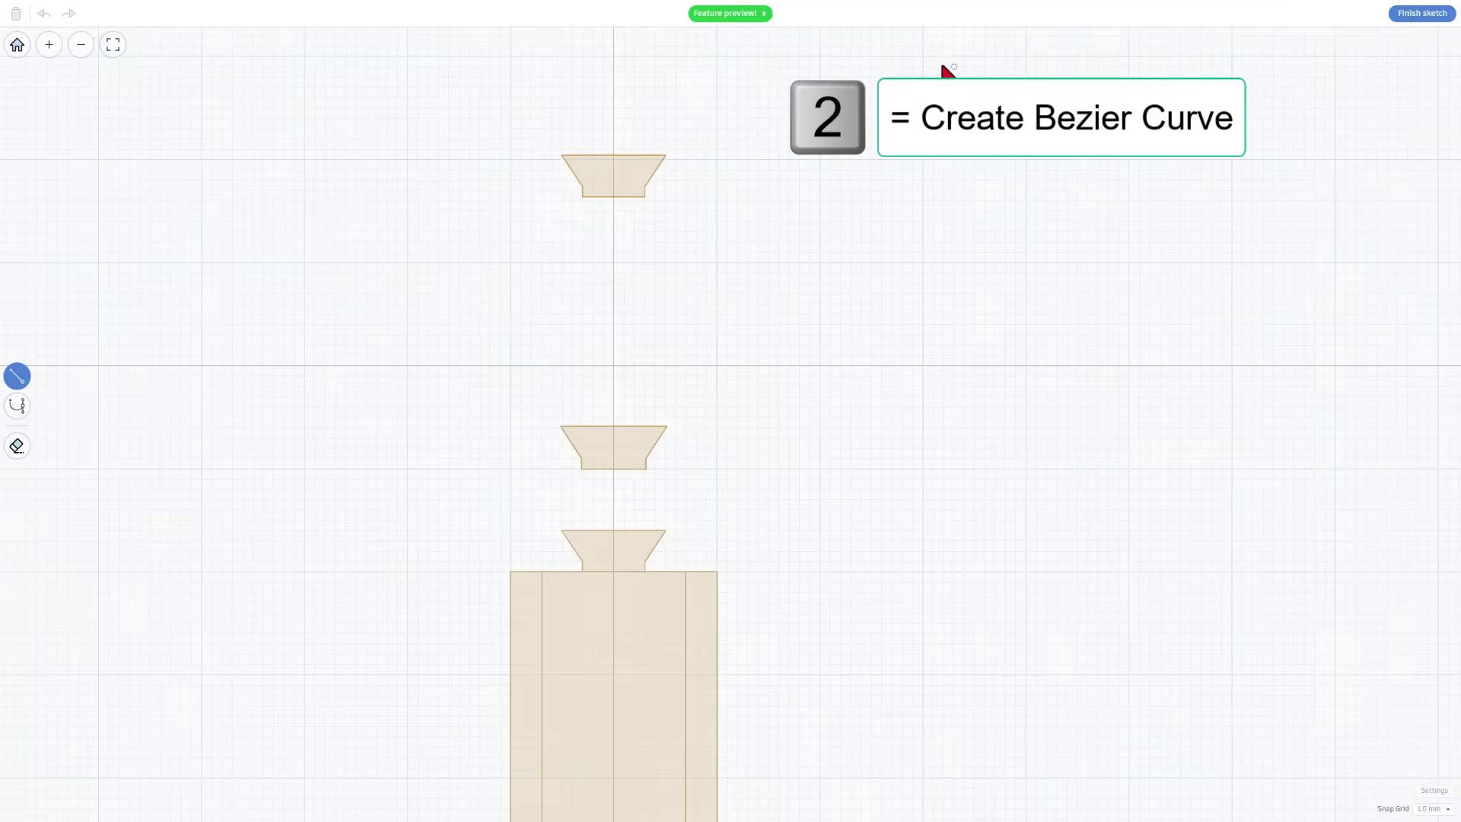
pyautogui.click(19, 405)
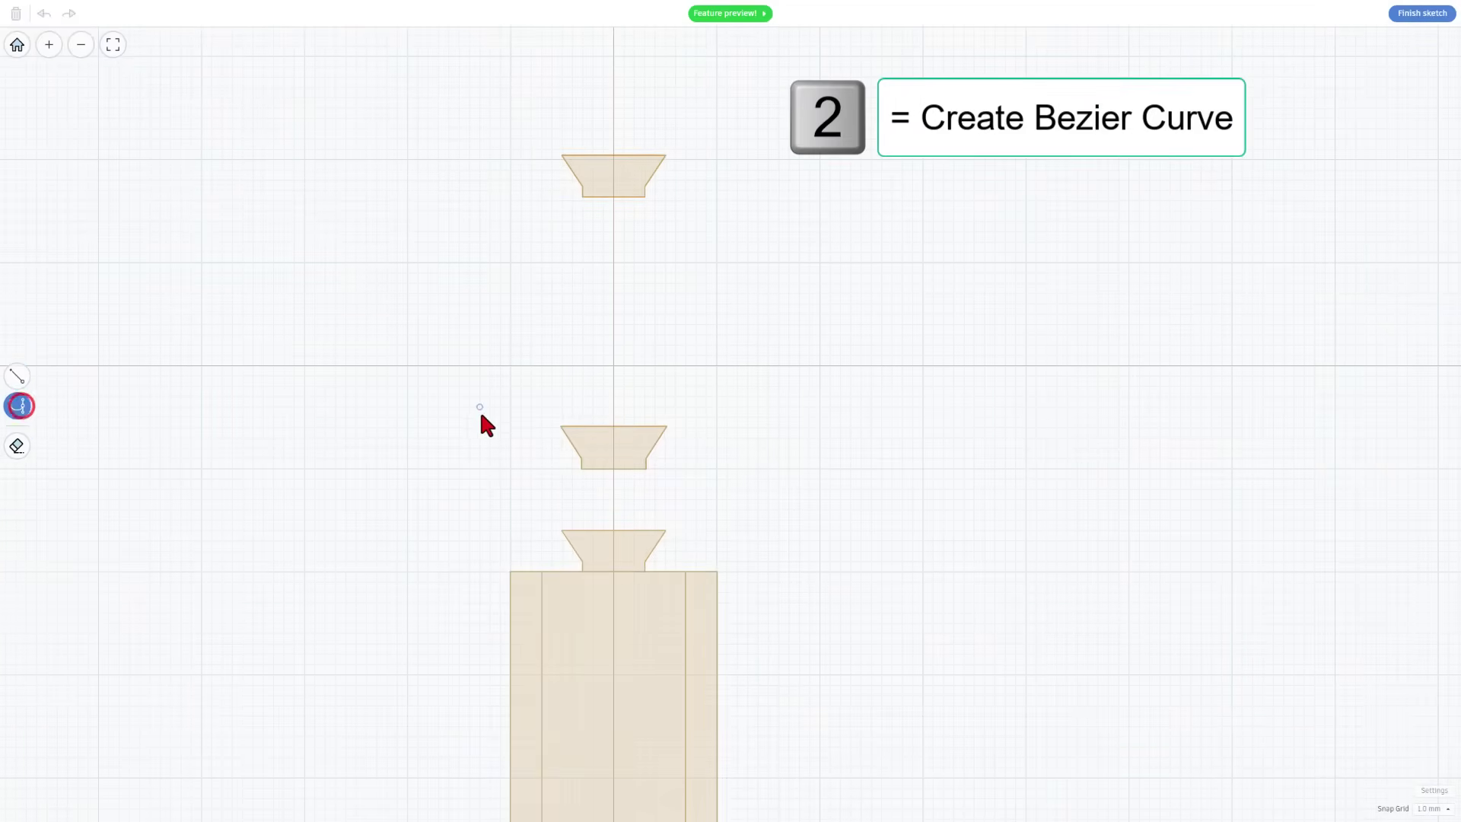
pyautogui.click(510, 468)
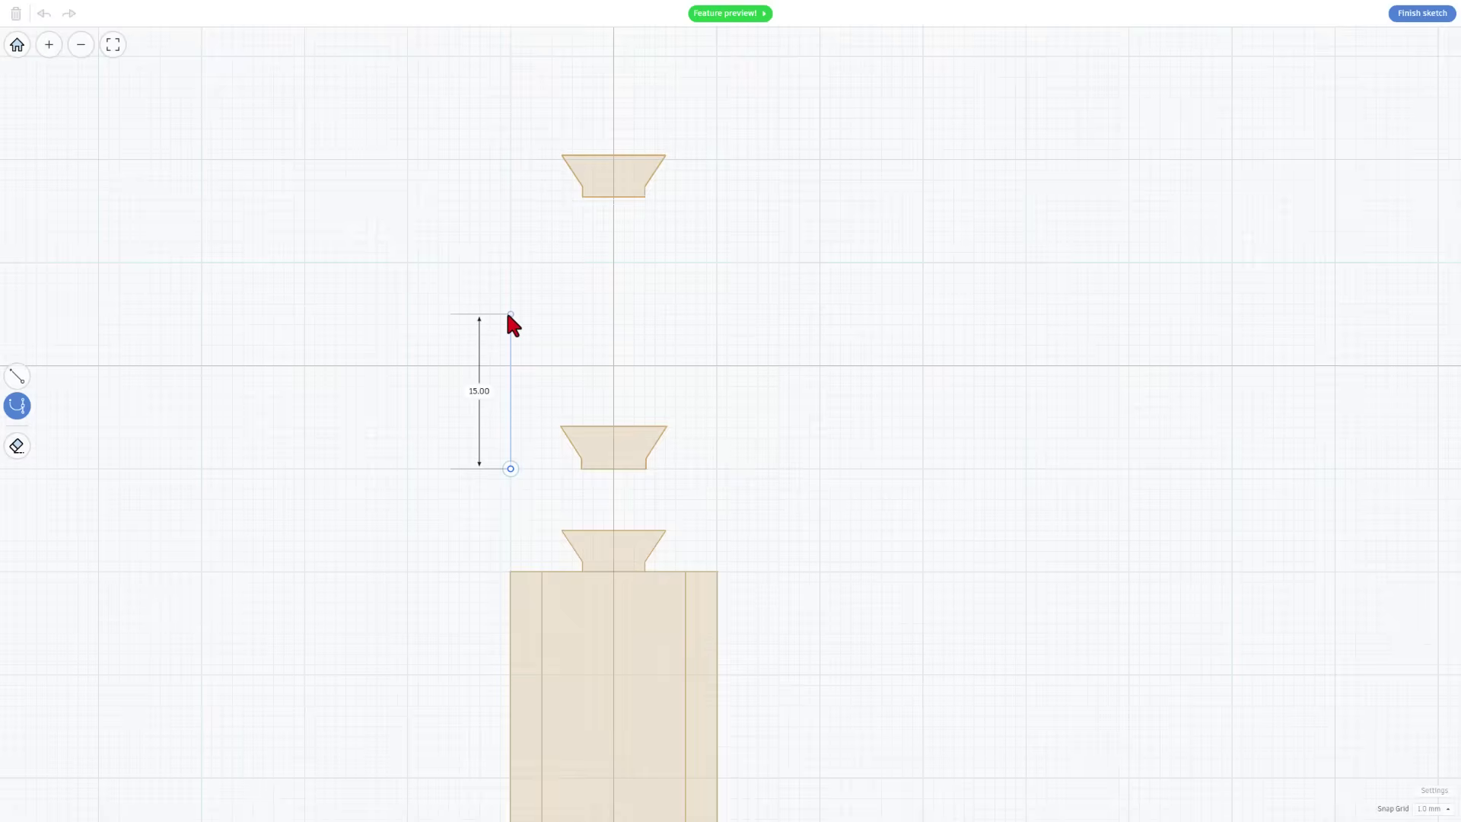
pyautogui.click(508, 312)
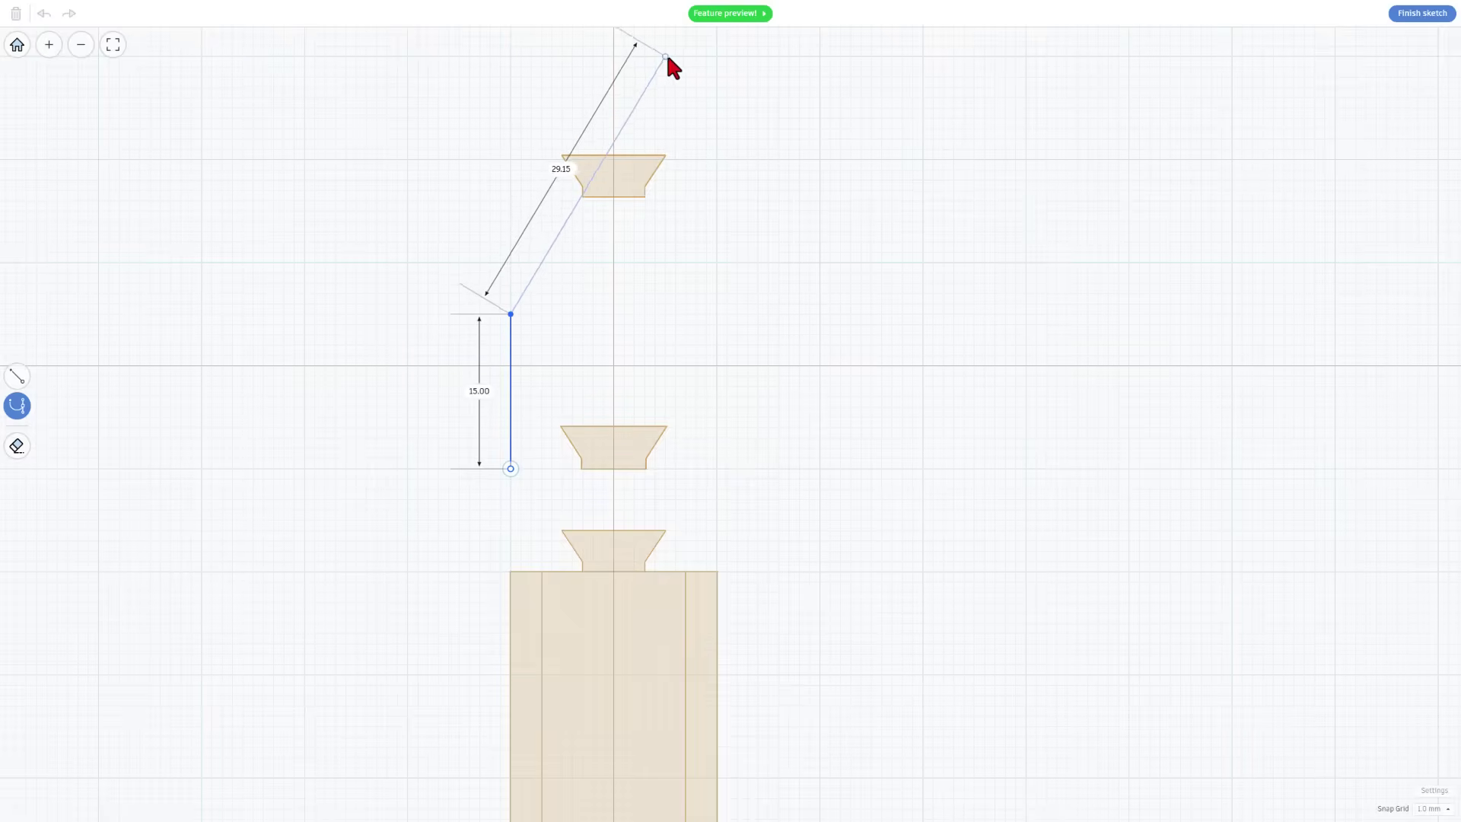
pyautogui.moveTo(669, 57); pyautogui.dragTo(840, 57)
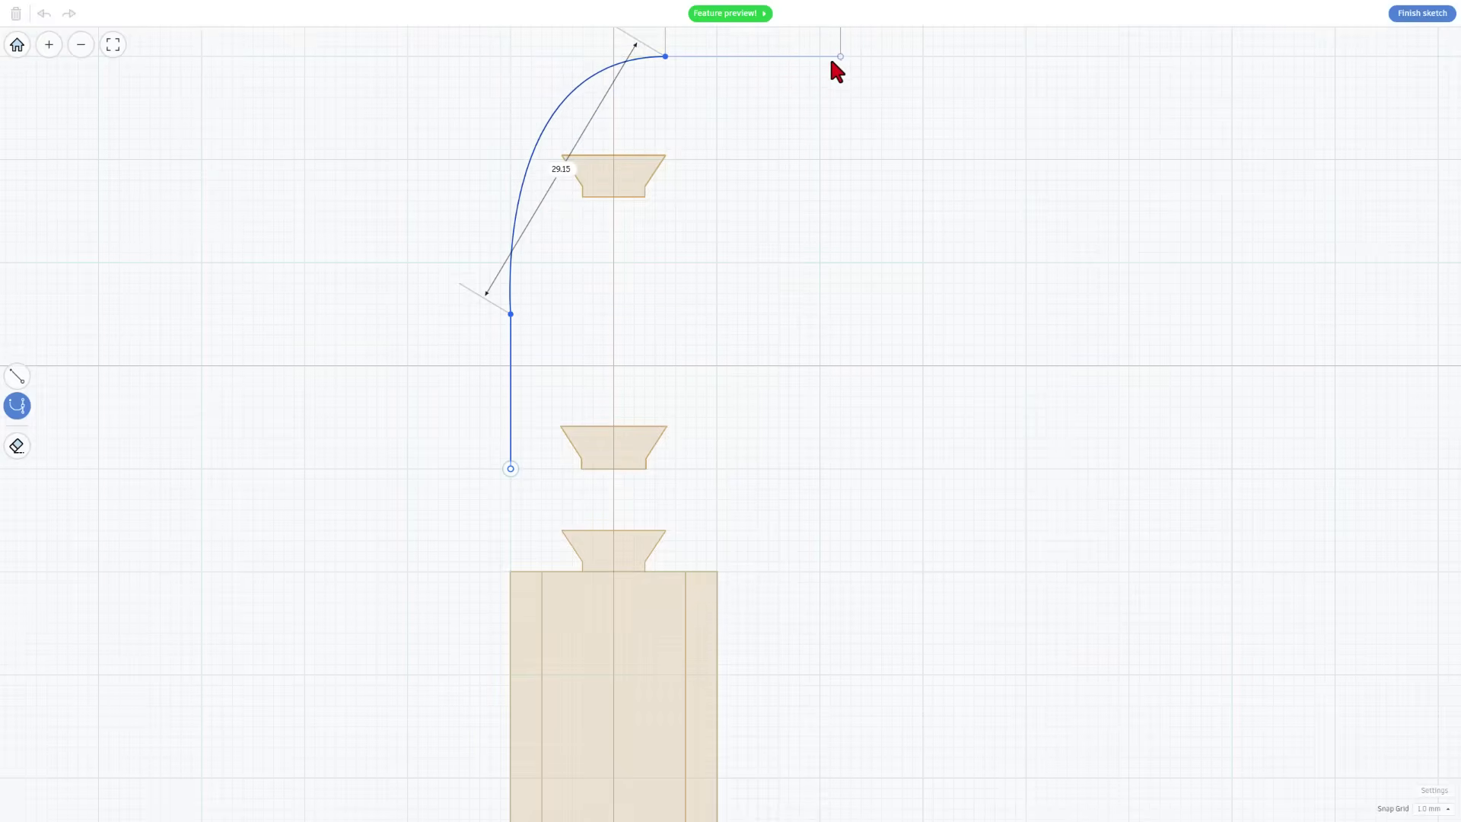
pyautogui.click(923, 56)
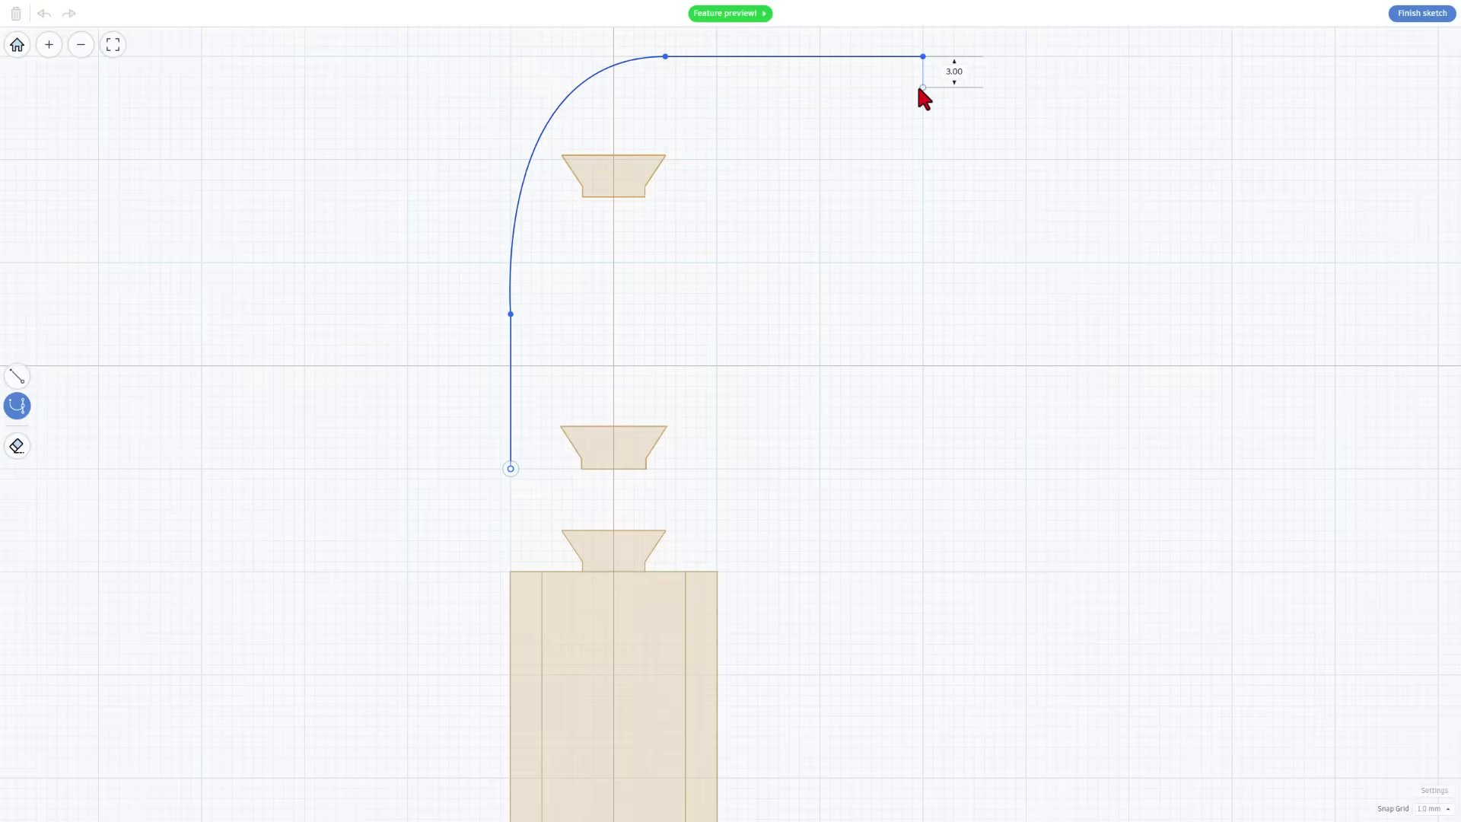
# Step: Close the profile with a 3 mm end, a parallel 25 mm inner edge, an inner bend and a 15 mm leg back to the start
pyautogui.click(919, 86)
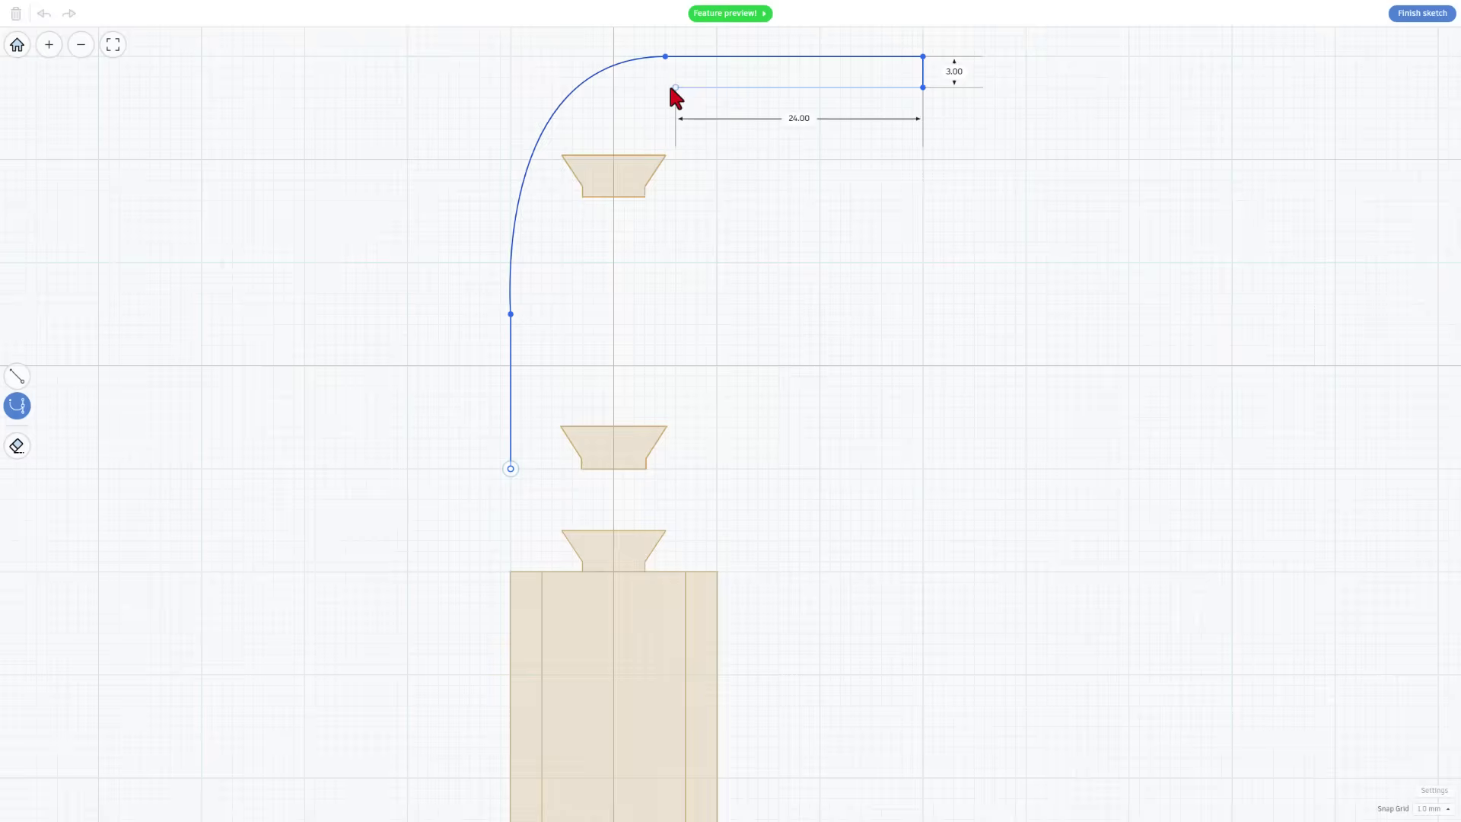
pyautogui.click(665, 87)
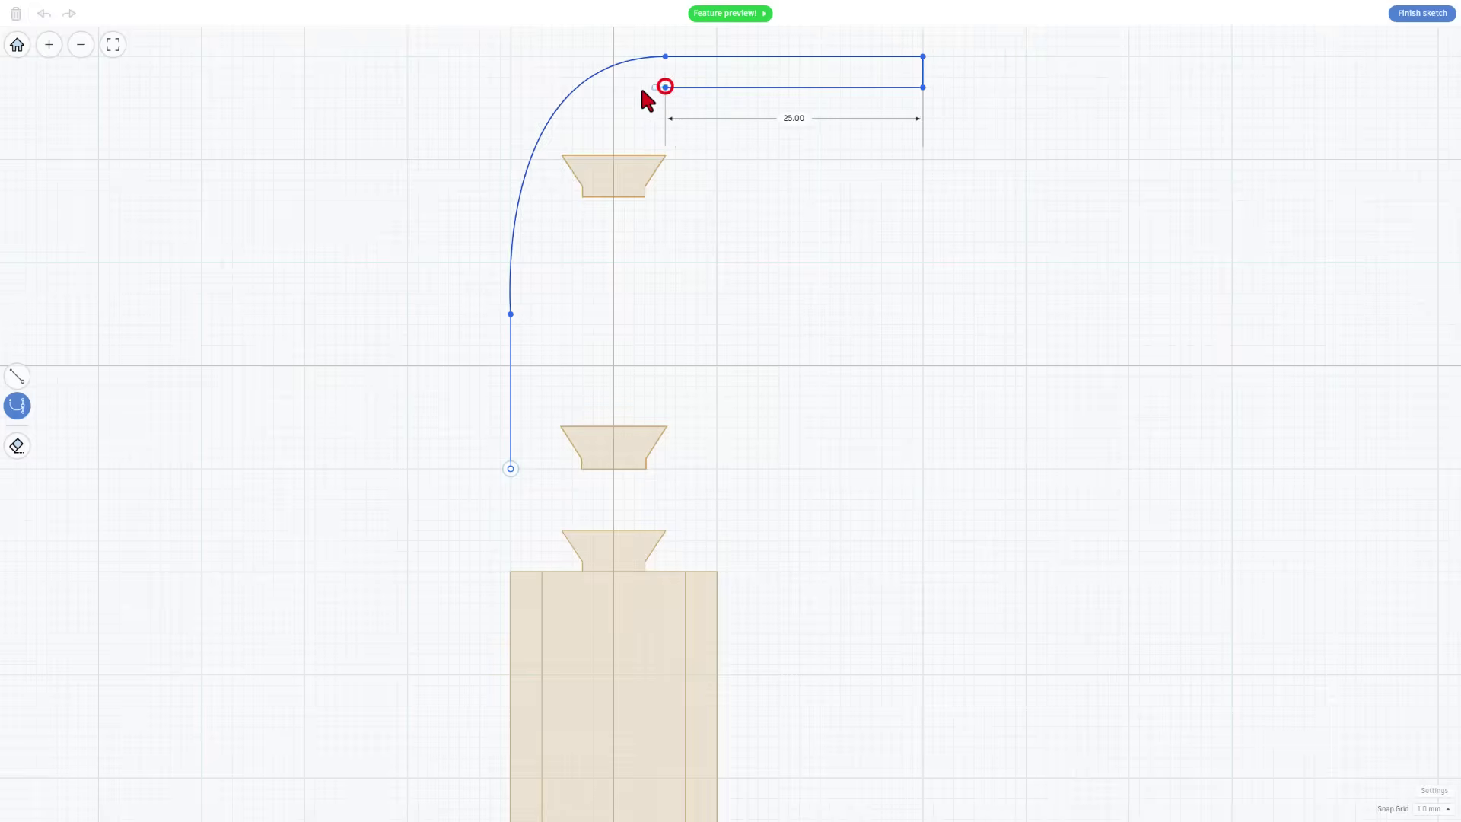
pyautogui.click(542, 314)
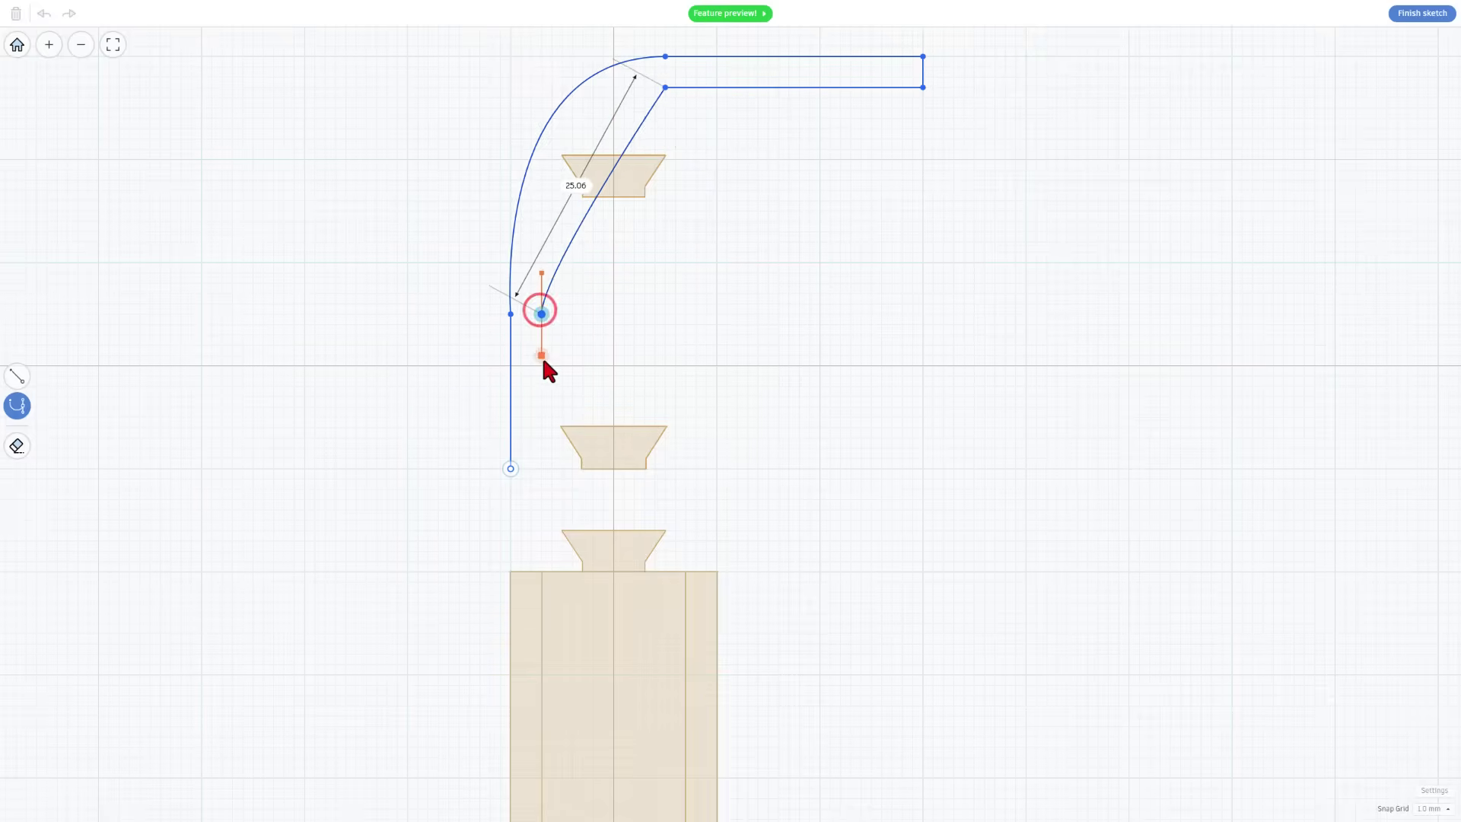
pyautogui.moveTo(538, 571)
pyautogui.mouseDown()
pyautogui.moveTo(552, 525)
pyautogui.moveTo(545, 550)
pyautogui.mouseUp()
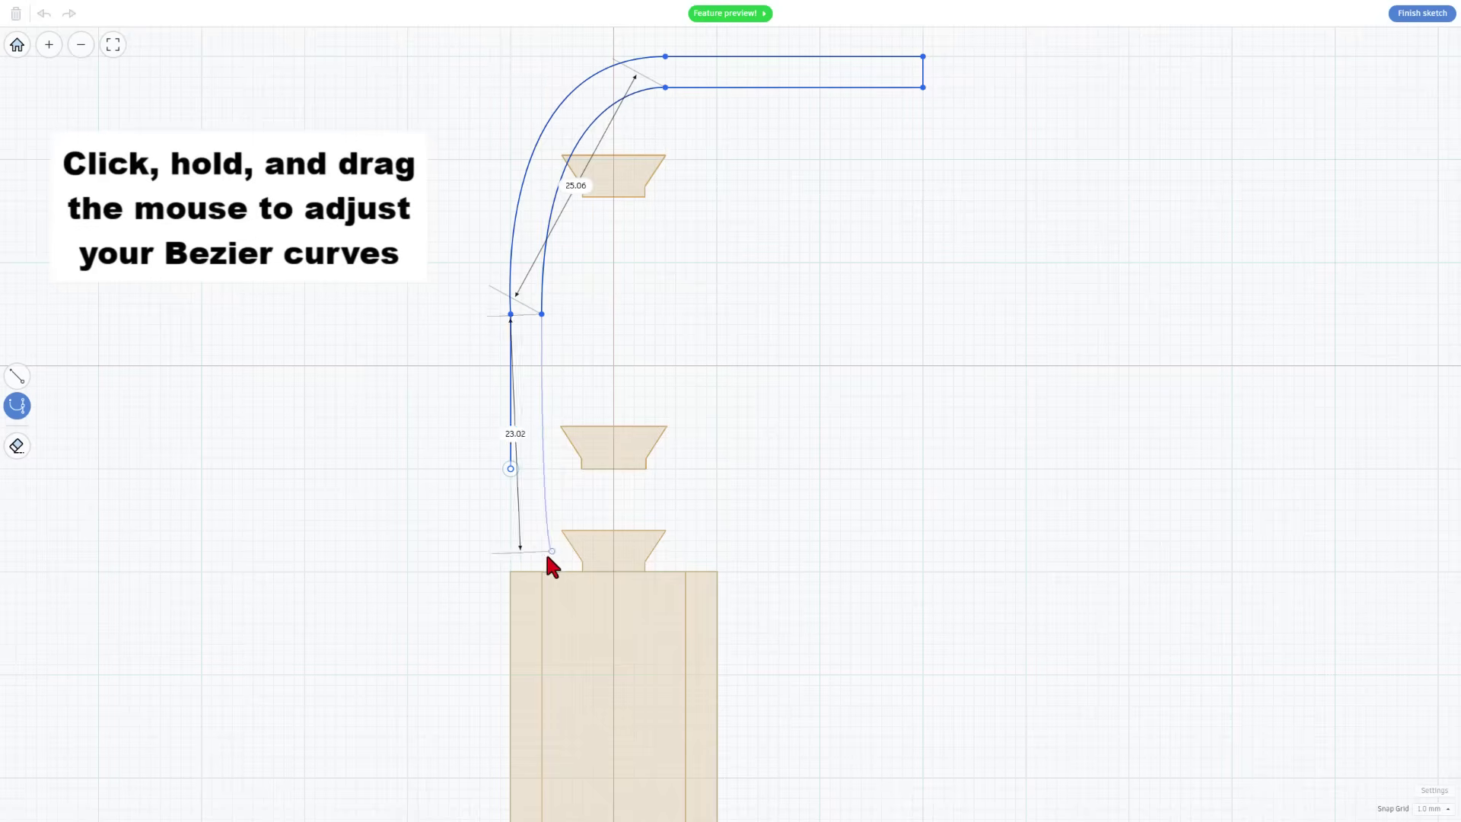
pyautogui.click(542, 468)
pyautogui.click(510, 468)
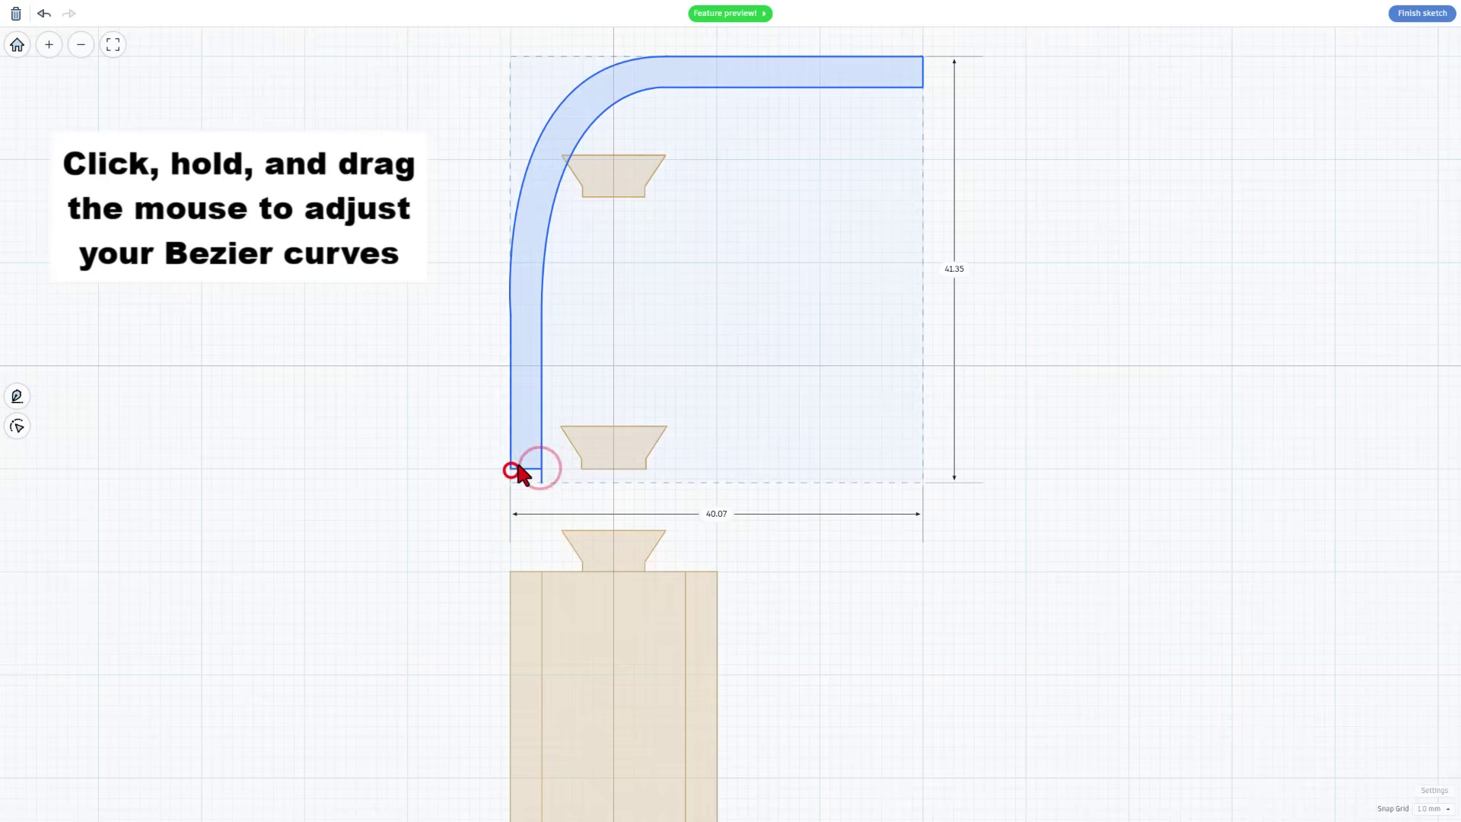
# Step: Enter point editing for the profile and apply Smooth and Break Handles to the points at the bend's upper end
pyautogui.click(575, 108)
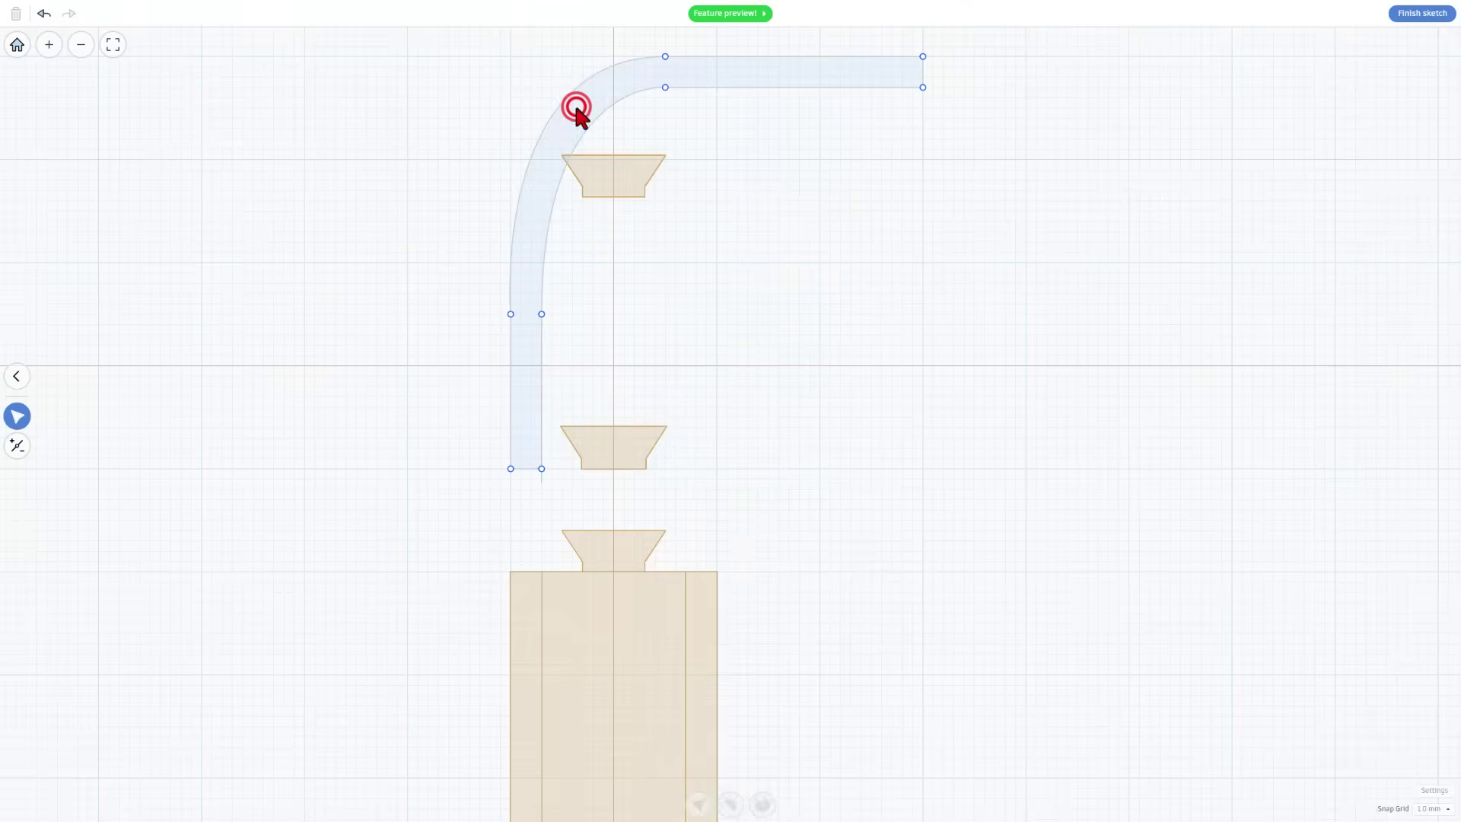
pyautogui.click(665, 87)
pyautogui.press('2')
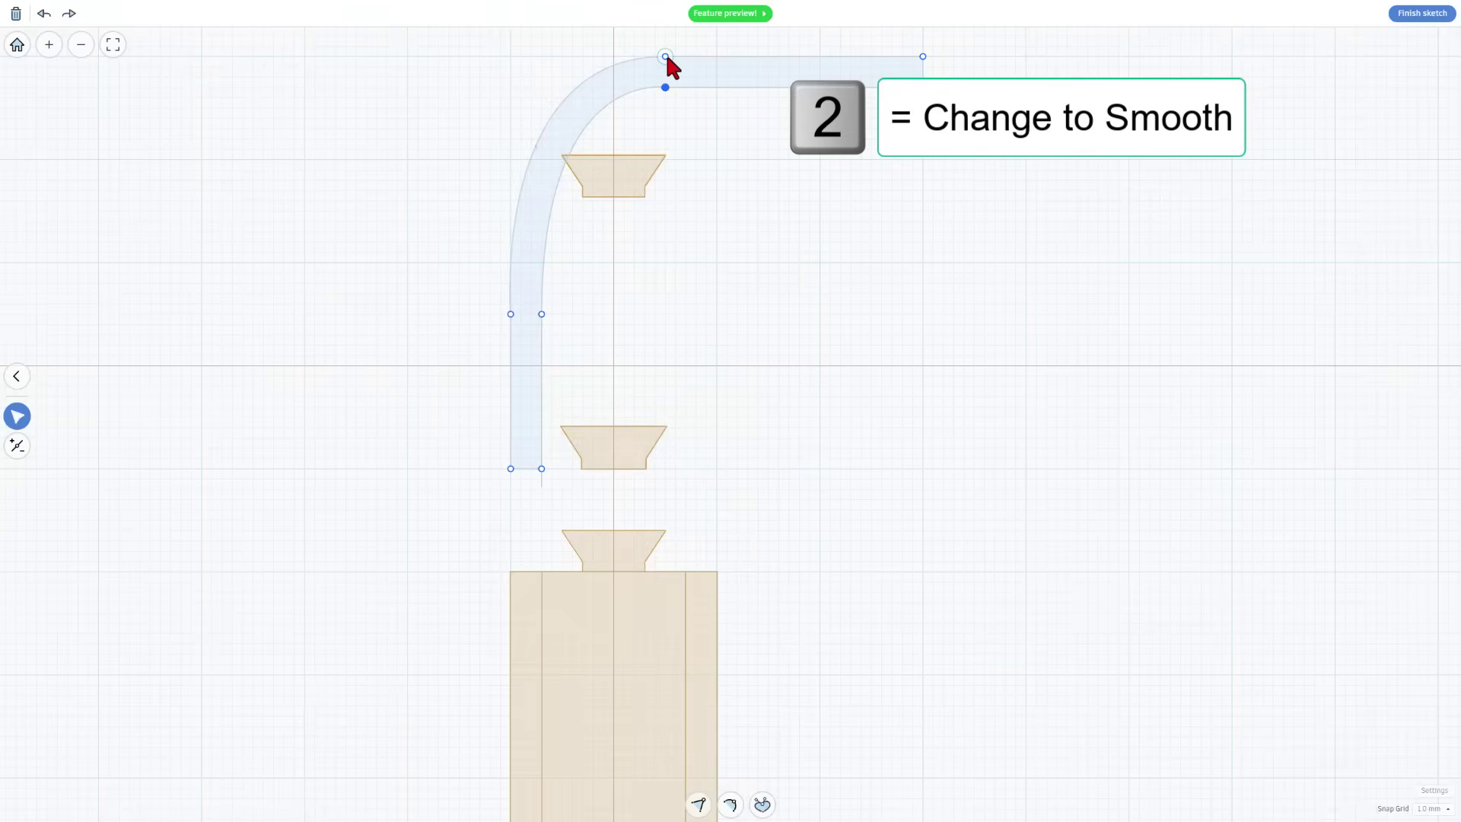
pyautogui.click(666, 57)
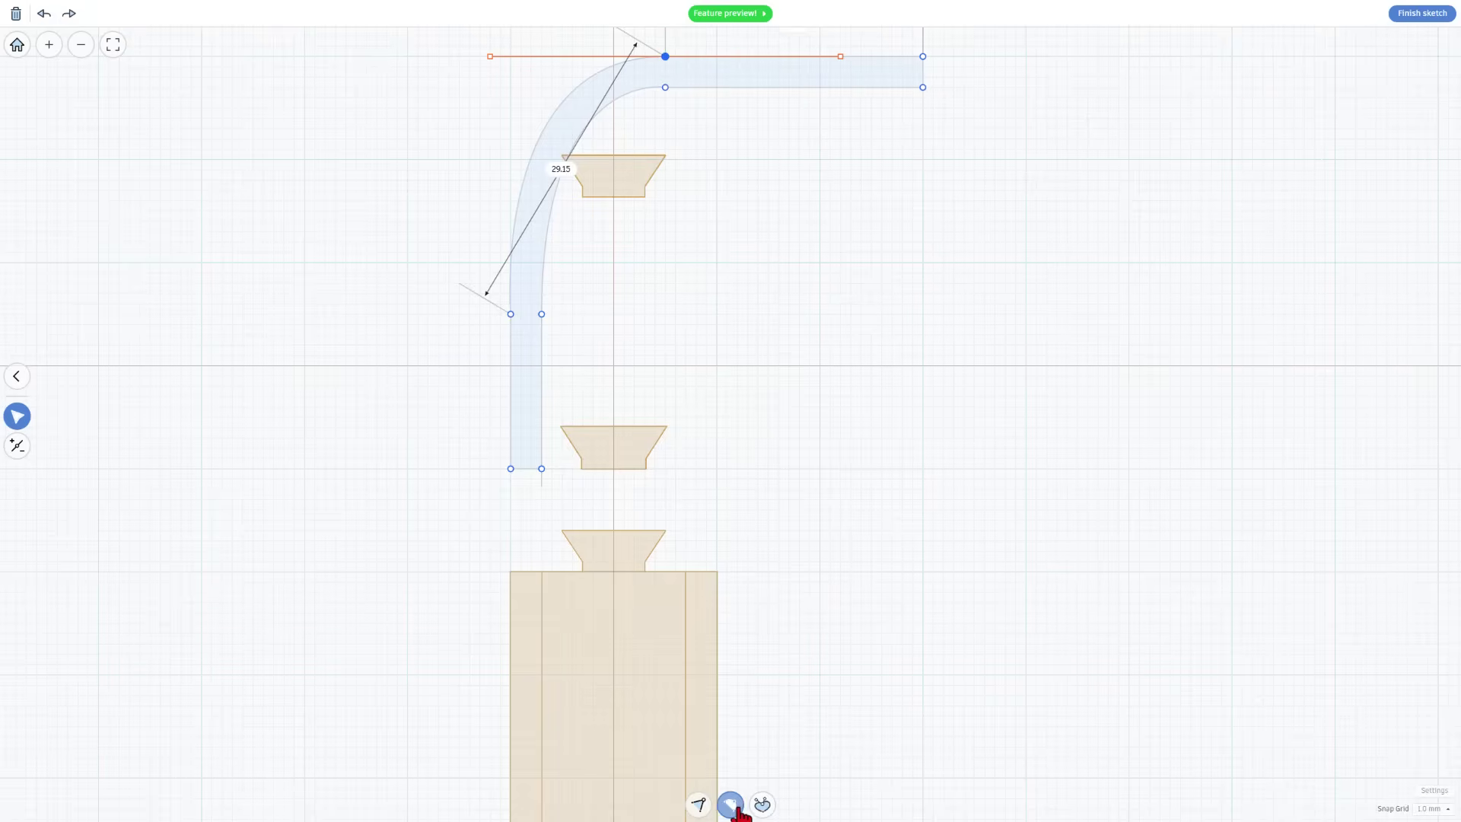
pyautogui.press('3')
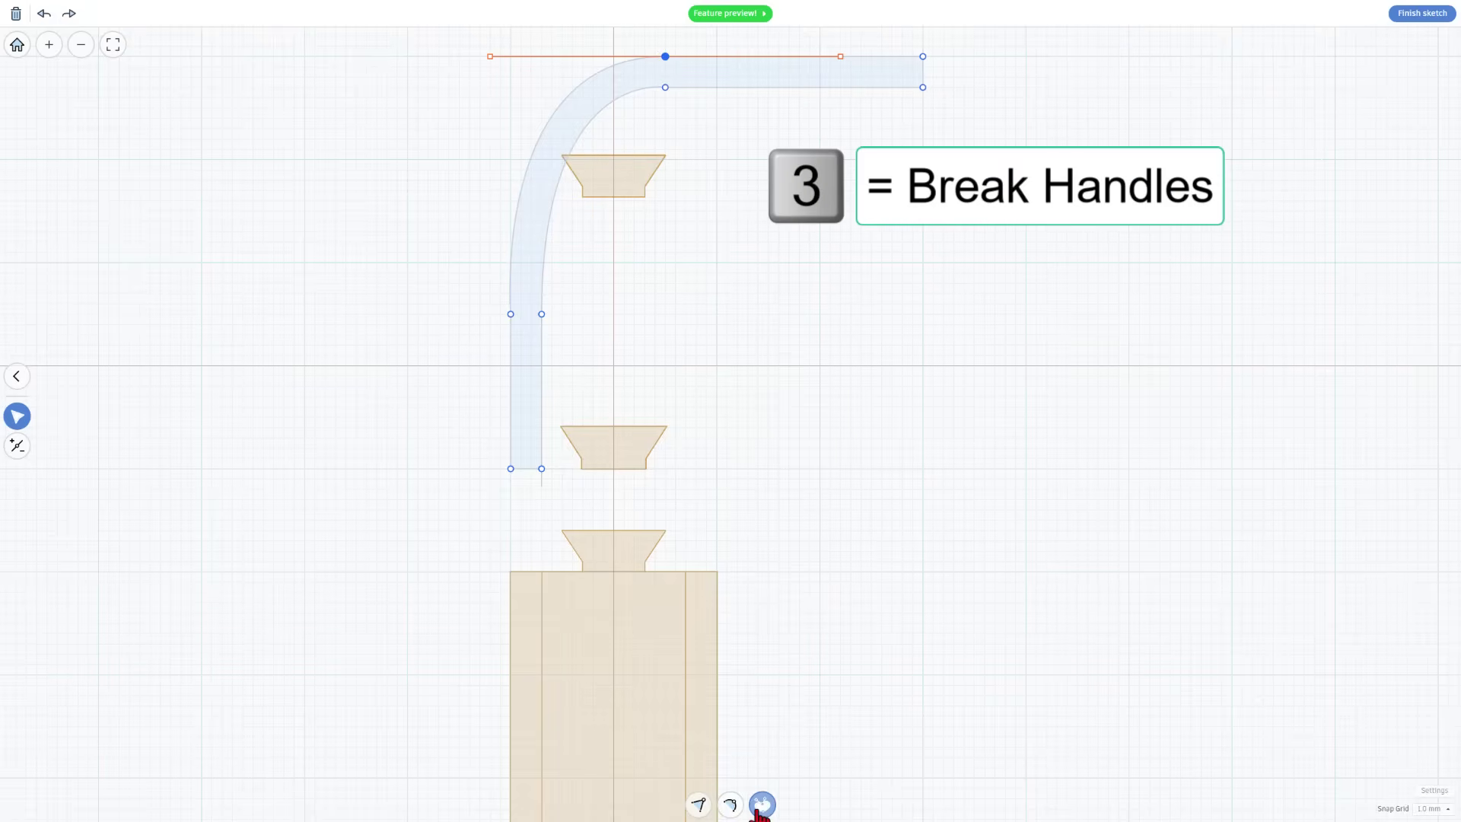
pyautogui.click(665, 85)
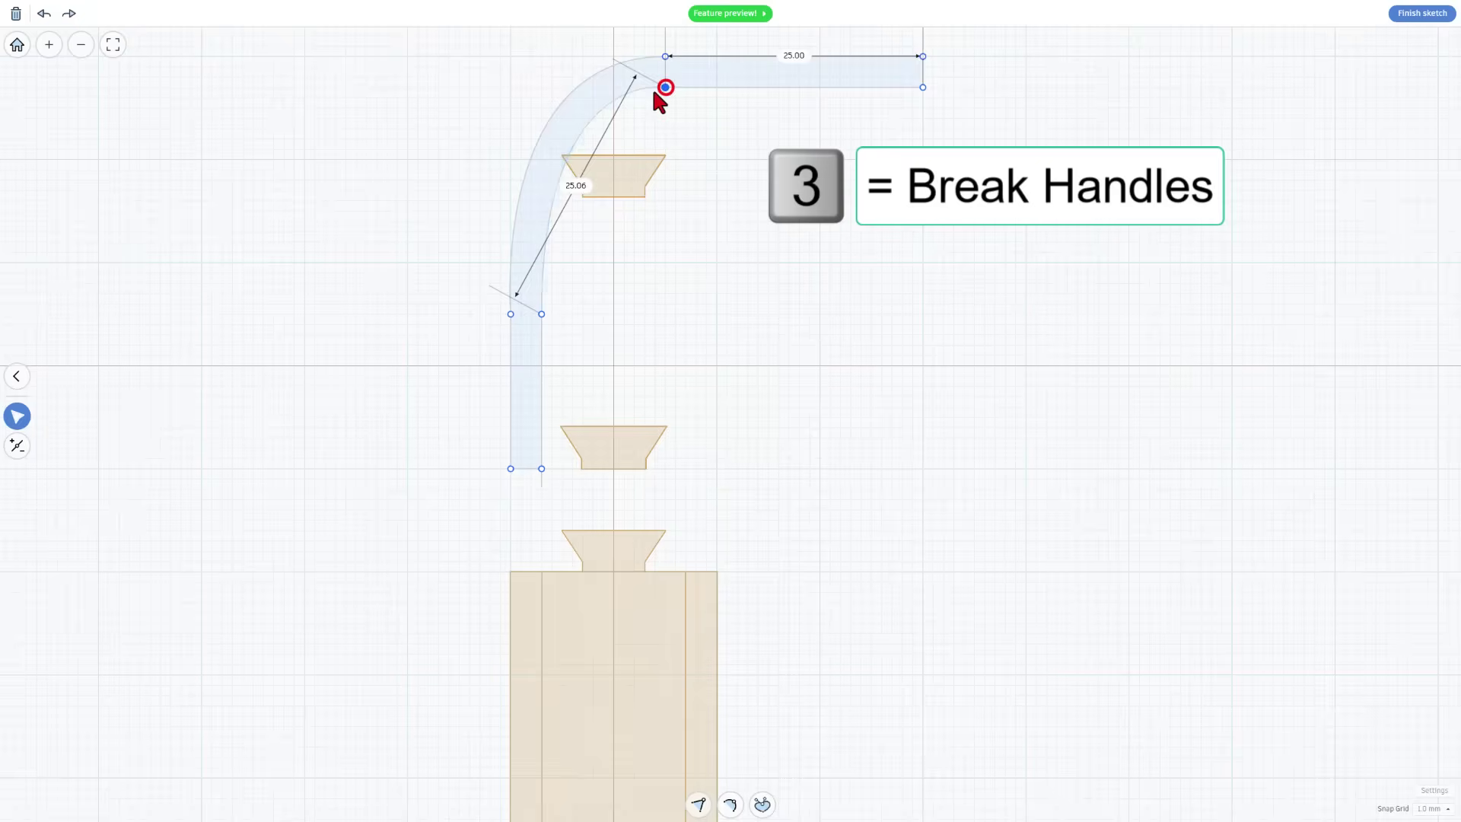
# Step: Break the handles at the bend's lower inner point, tilt the upper handle, and set the inner leg segment below to Line mode
pyautogui.click(541, 313)
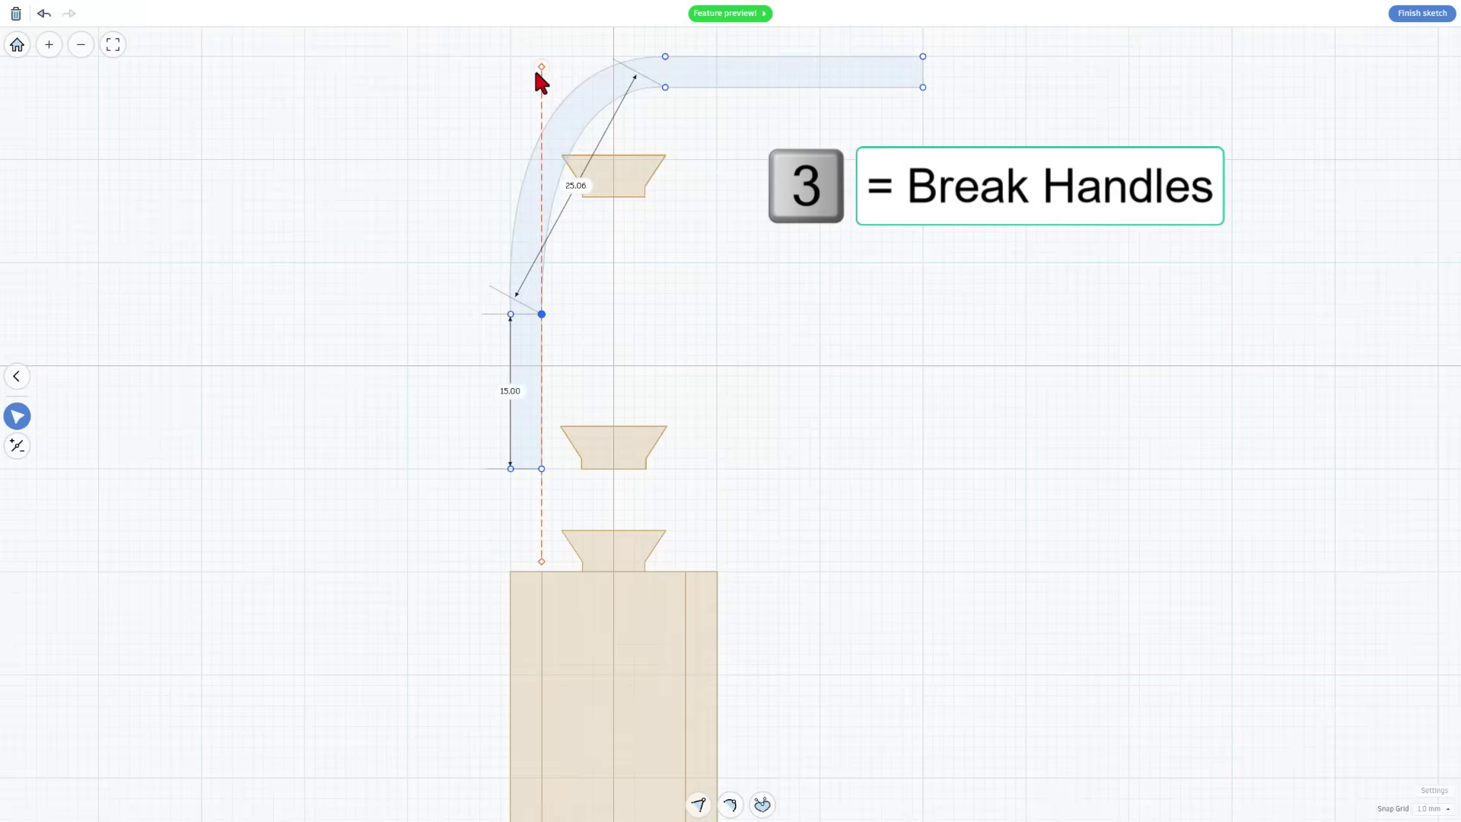
pyautogui.moveTo(540, 68)
pyautogui.mouseDown()
pyautogui.moveTo(521, 68)
pyautogui.moveTo(532, 76)
pyautogui.mouseUp()
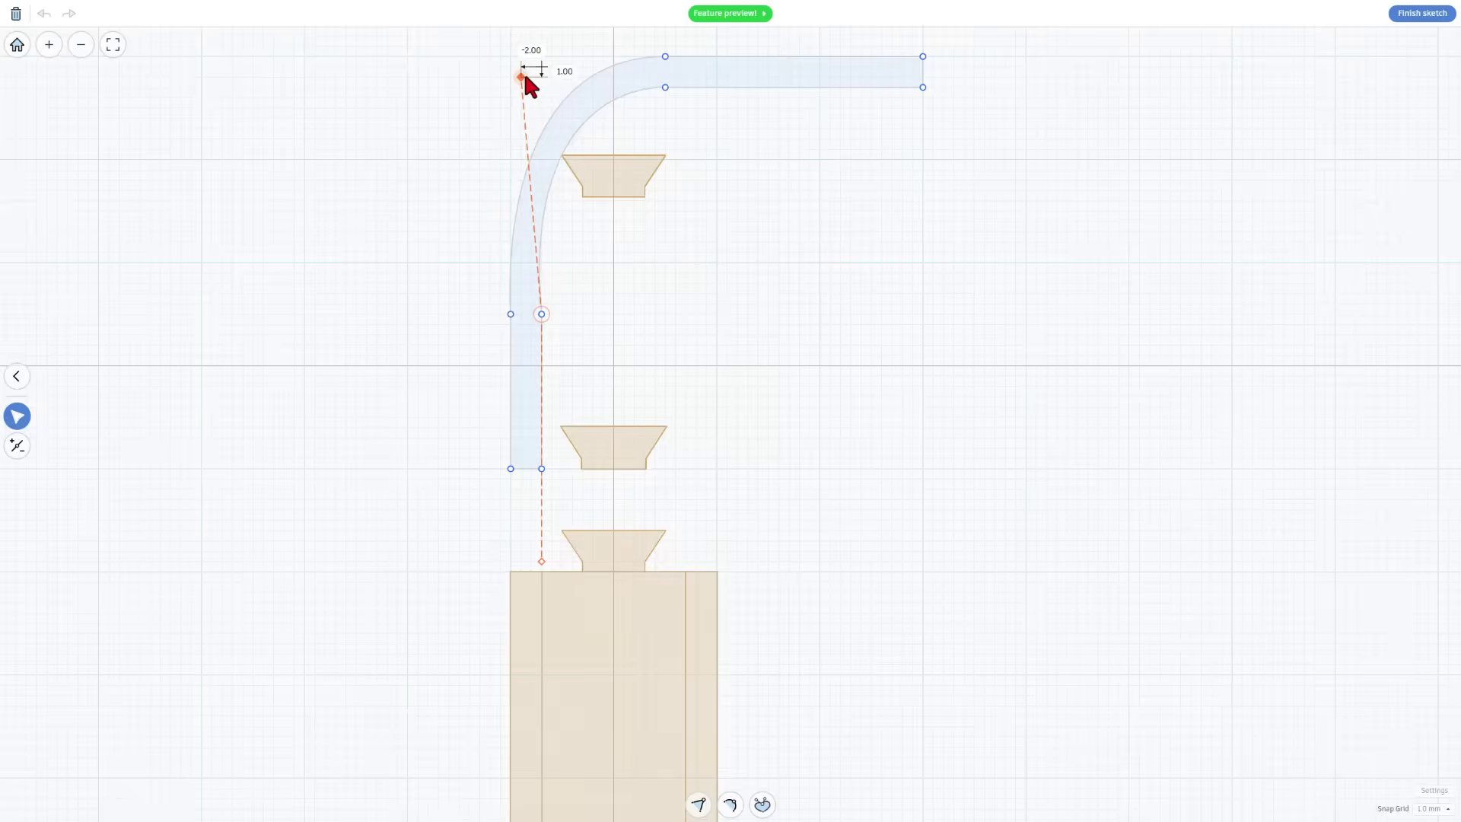
pyautogui.press('1')
pyautogui.click(528, 410)
pyautogui.click(540, 402)
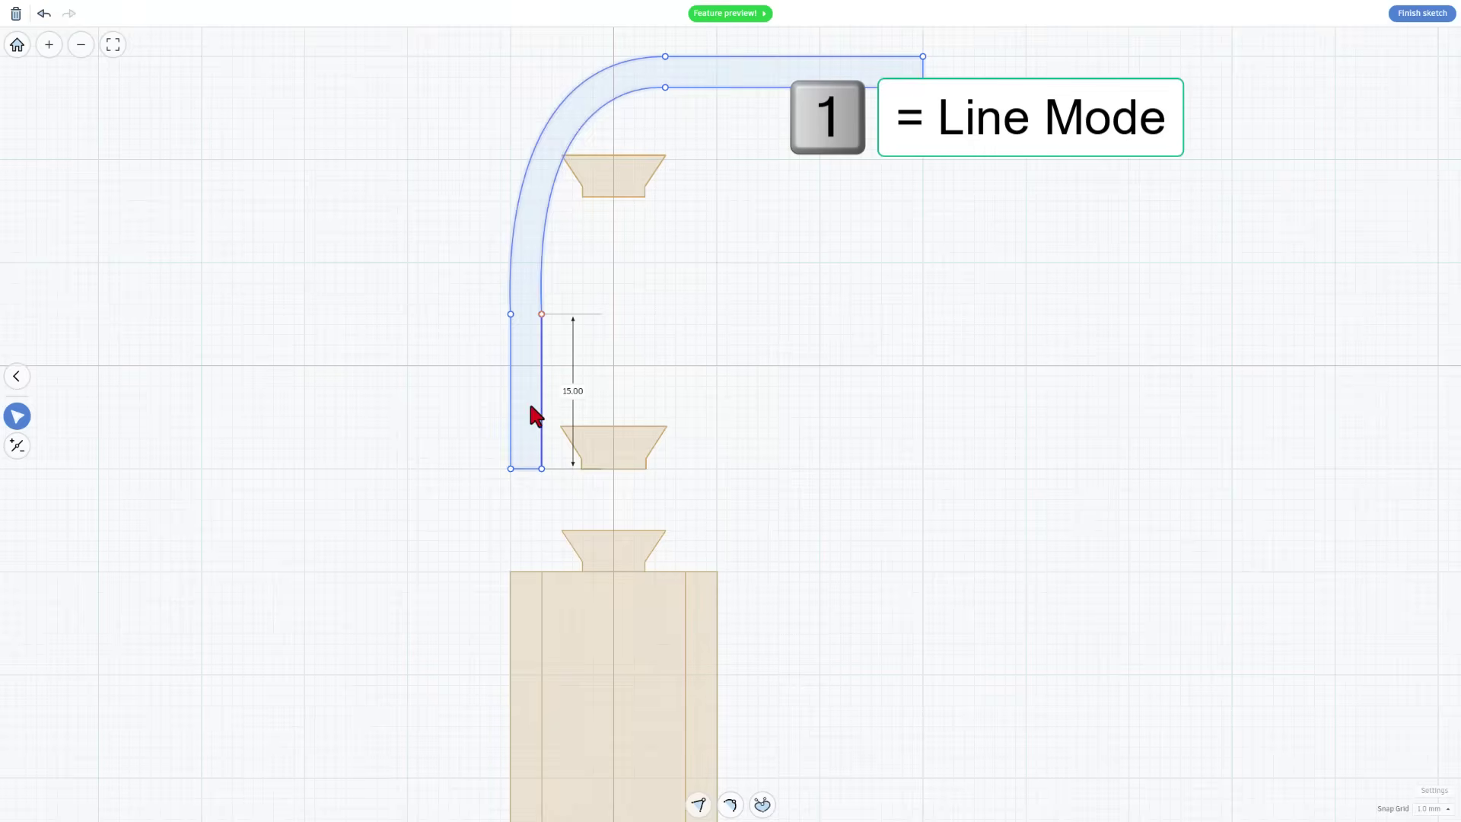
# Step: Return the inner bend's lower handle to vertical above its point and finish the sketch
pyautogui.click(541, 304)
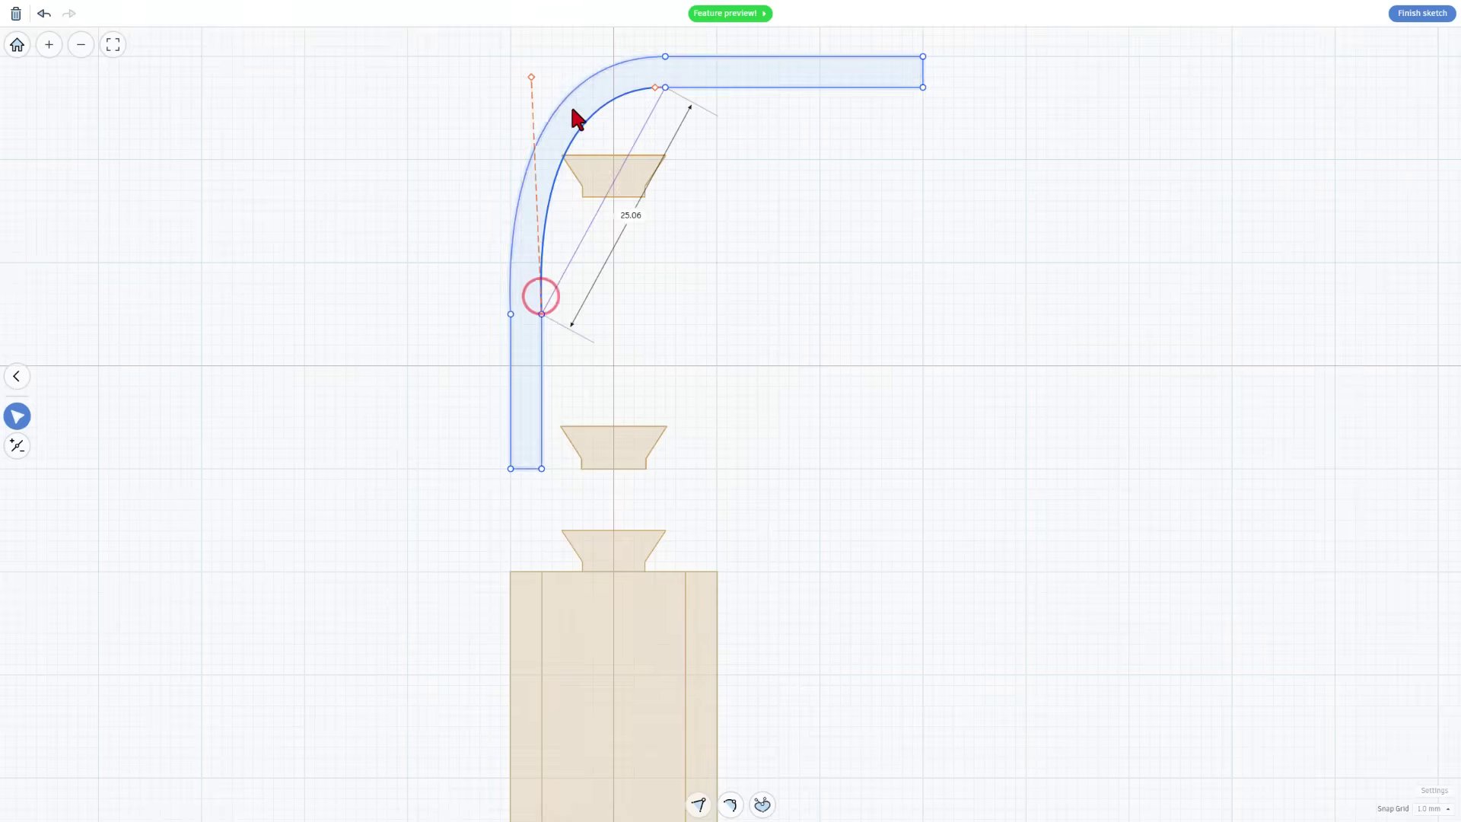
pyautogui.click(534, 77)
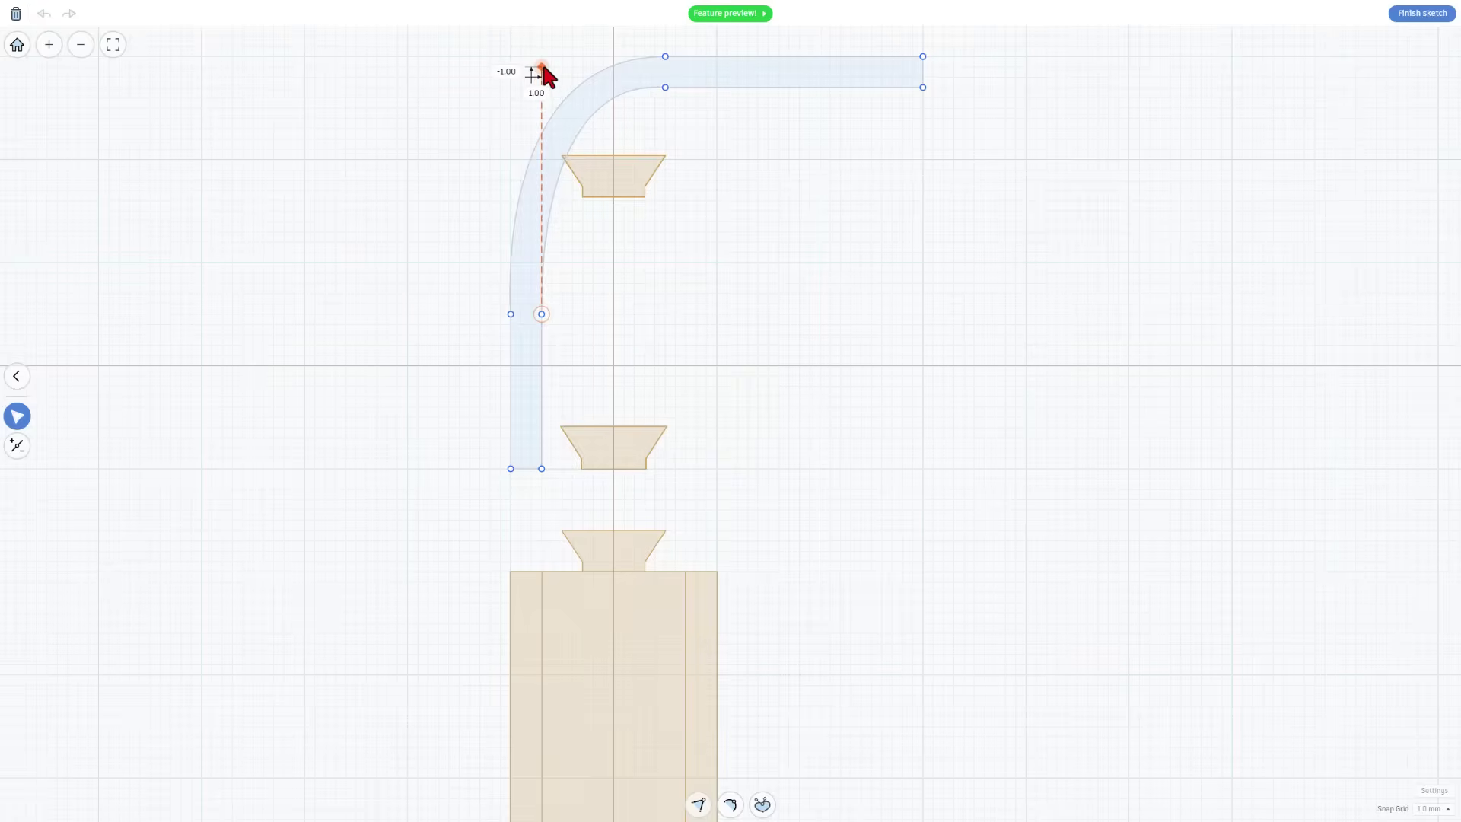
pyautogui.press('Escape')
pyautogui.click(520, 186)
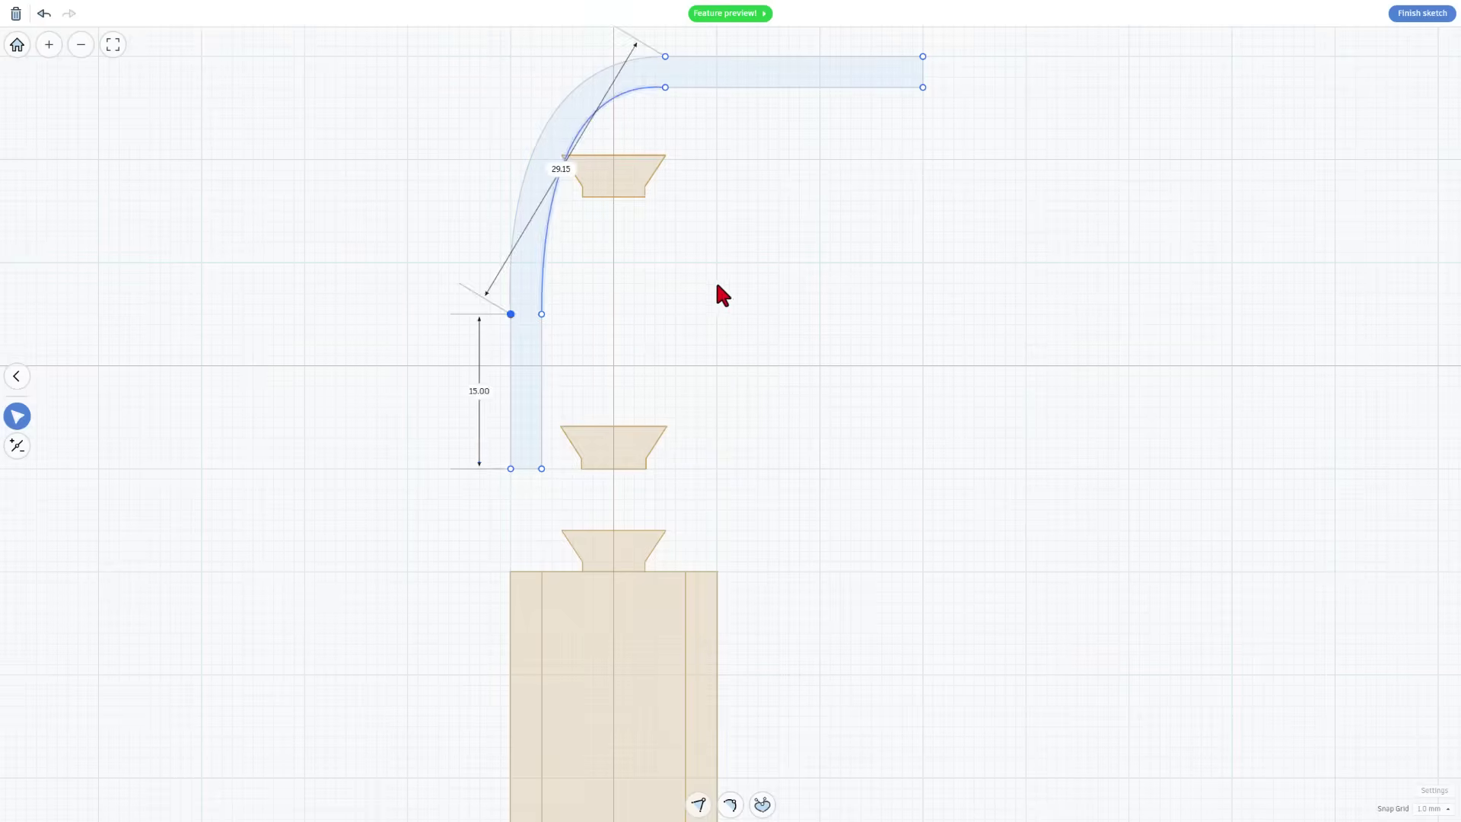
pyautogui.click(727, 278)
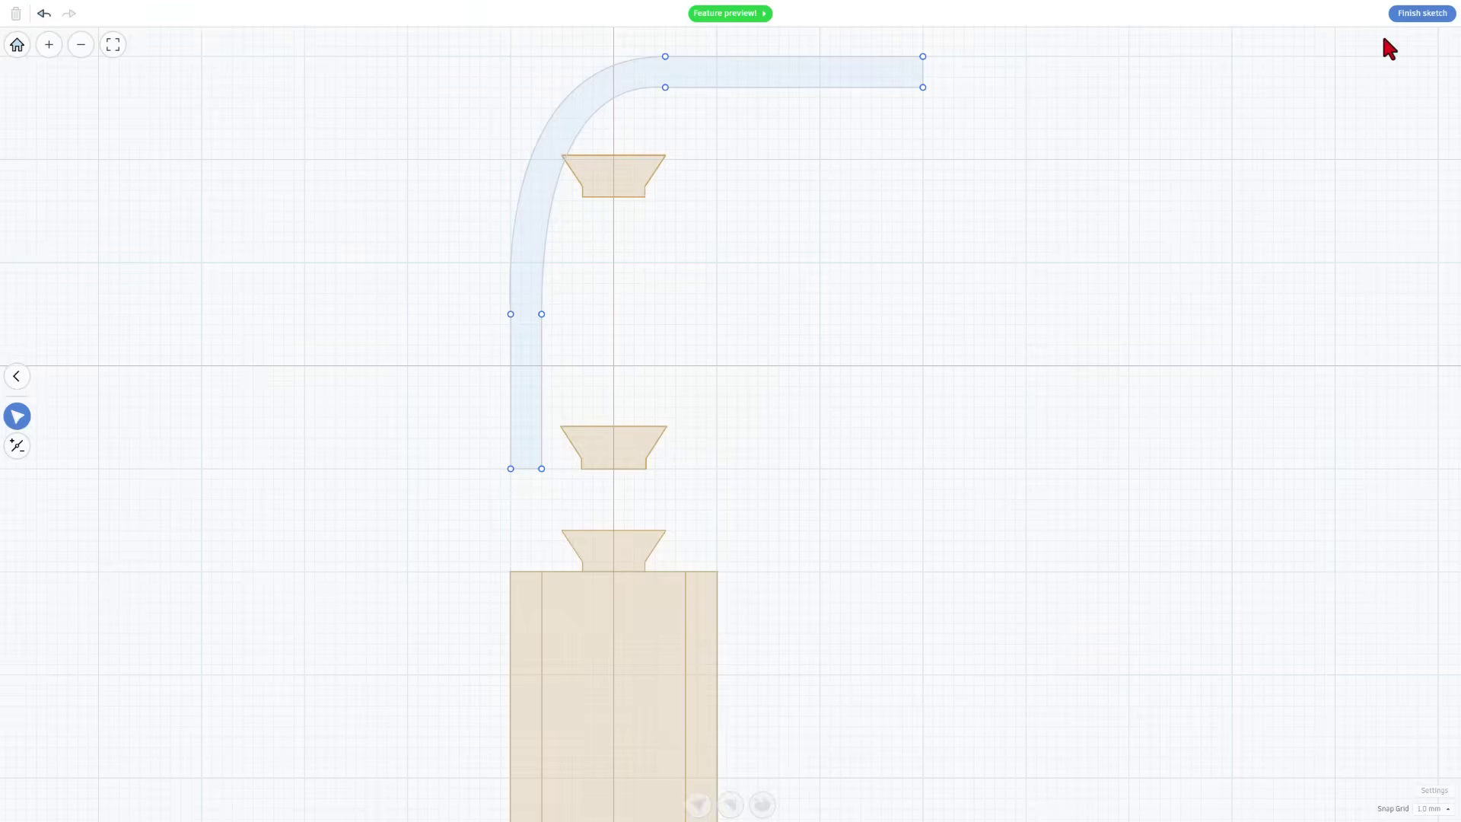
pyautogui.click(1418, 15)
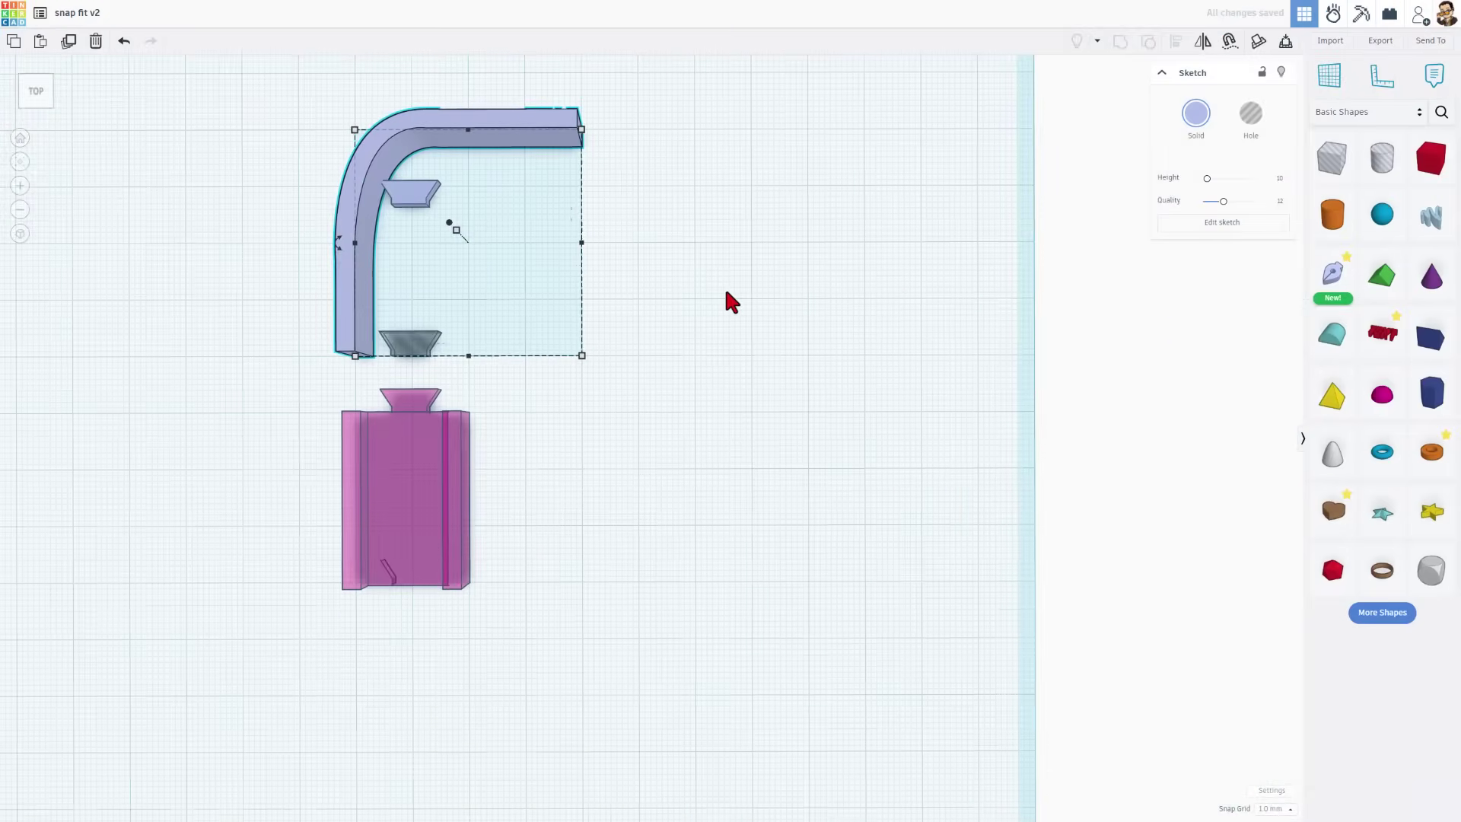
pyautogui.click(729, 298)
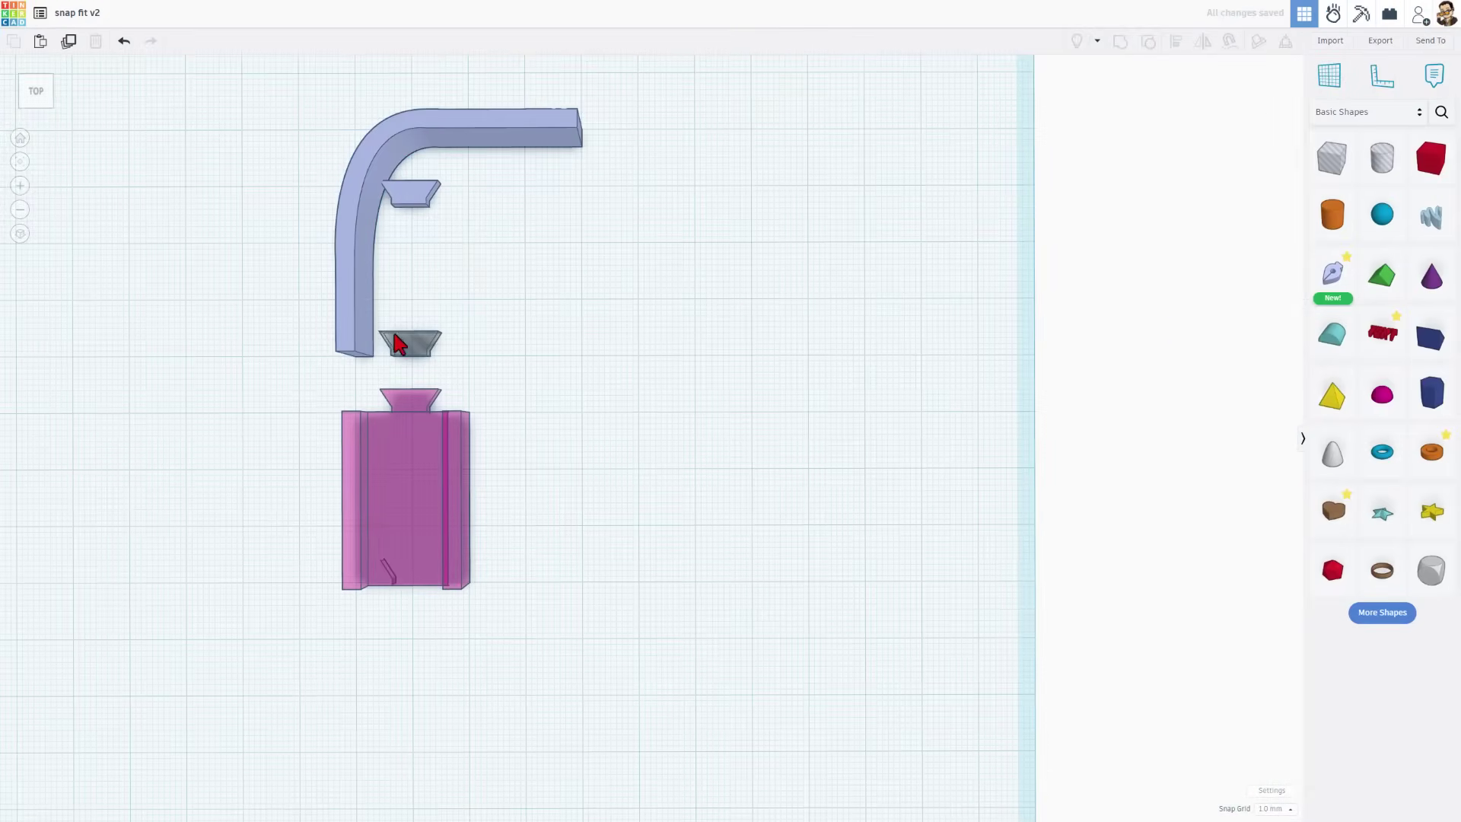
# Step: Duplicate the curved sketch shape and move the copy 17 mm sideways, in line with the channel's opposite wall
pyautogui.click(357, 321)
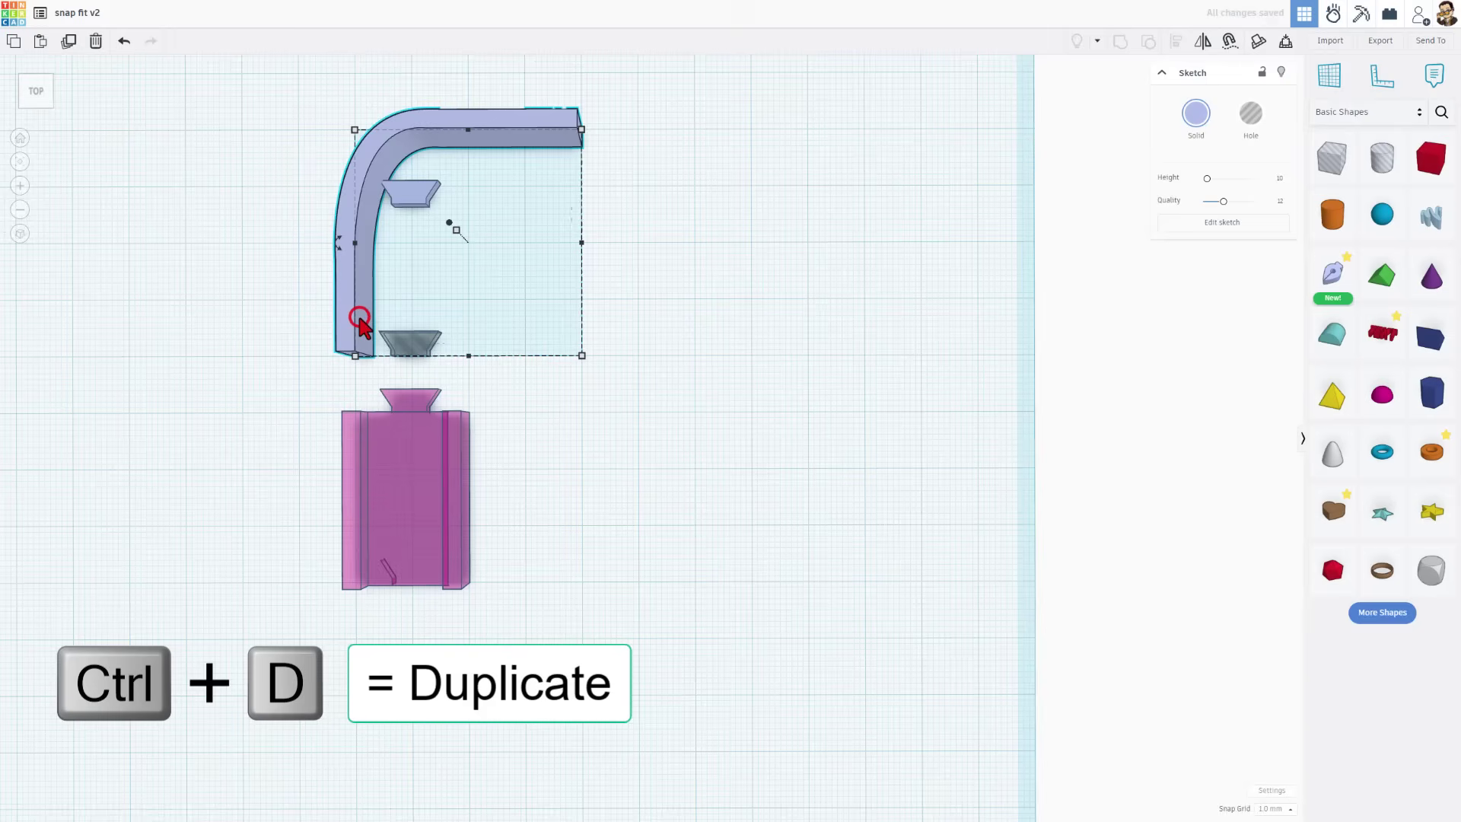
pyautogui.hotkey('ctrl', 'd')
pyautogui.press('Right')
pyautogui.press('Right')
pyautogui.press('Right')
pyautogui.press('Right')
pyautogui.press('Right')
pyautogui.press('Right')
pyautogui.press('Right')
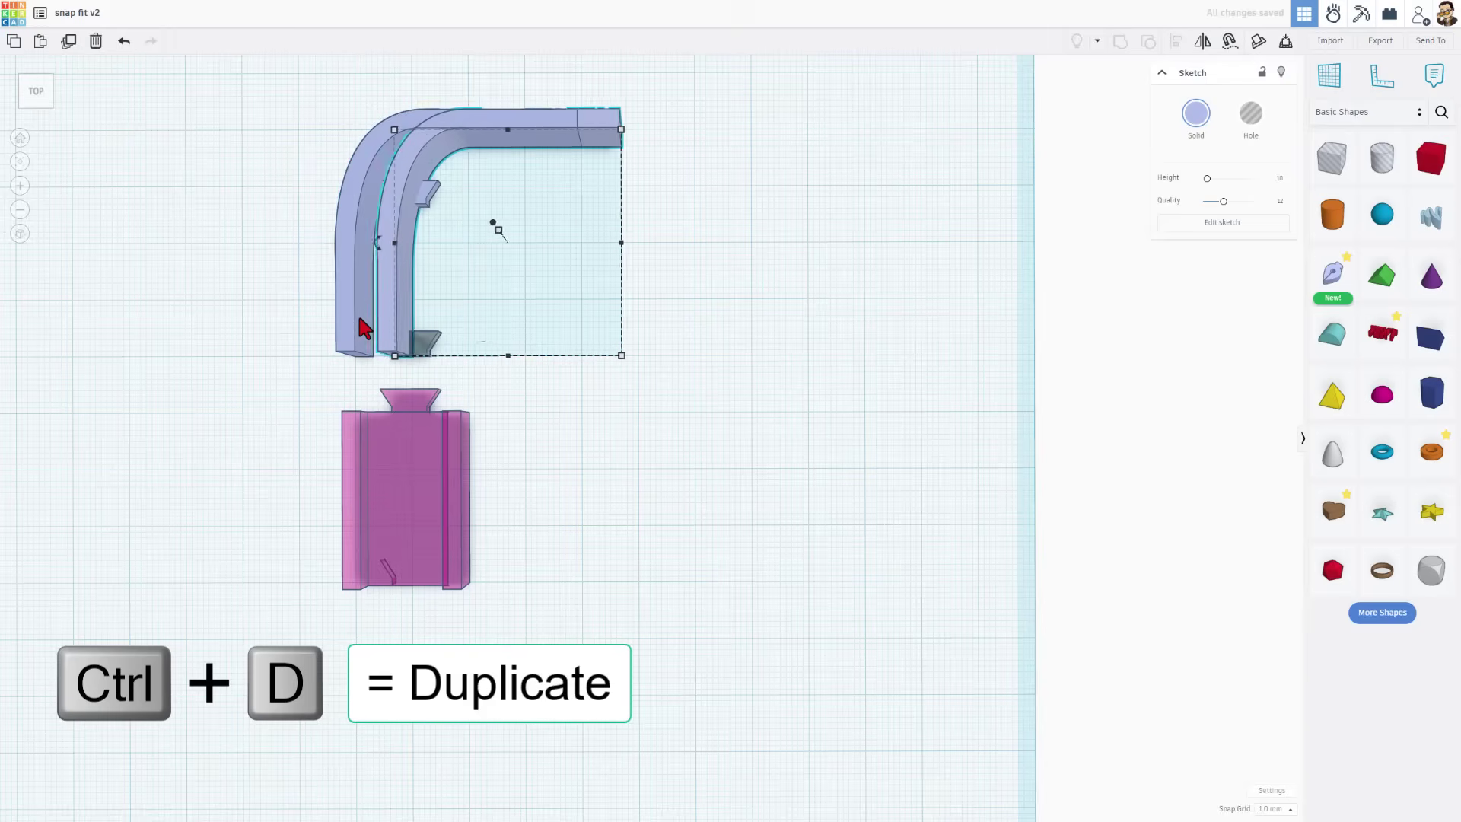
pyautogui.hotkey('shift', 'Right')
pyautogui.moveTo(360, 319); pyautogui.dragTo(472, 434, button='right')
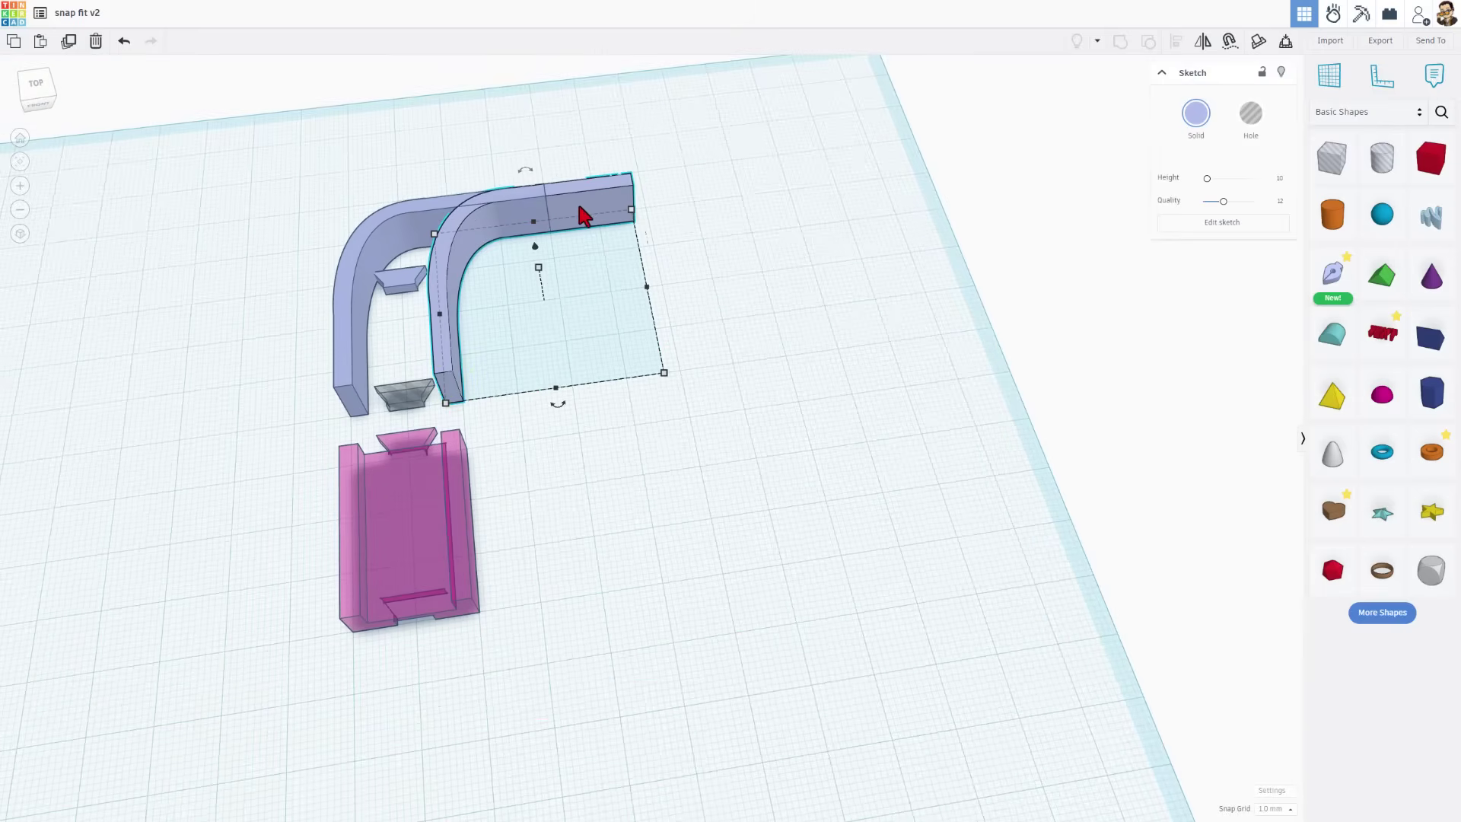
# Step: Reopen the copied curved sketch for point editing and move its four horizontal-arm points down 17 mm
pyautogui.doubleClick(582, 217)
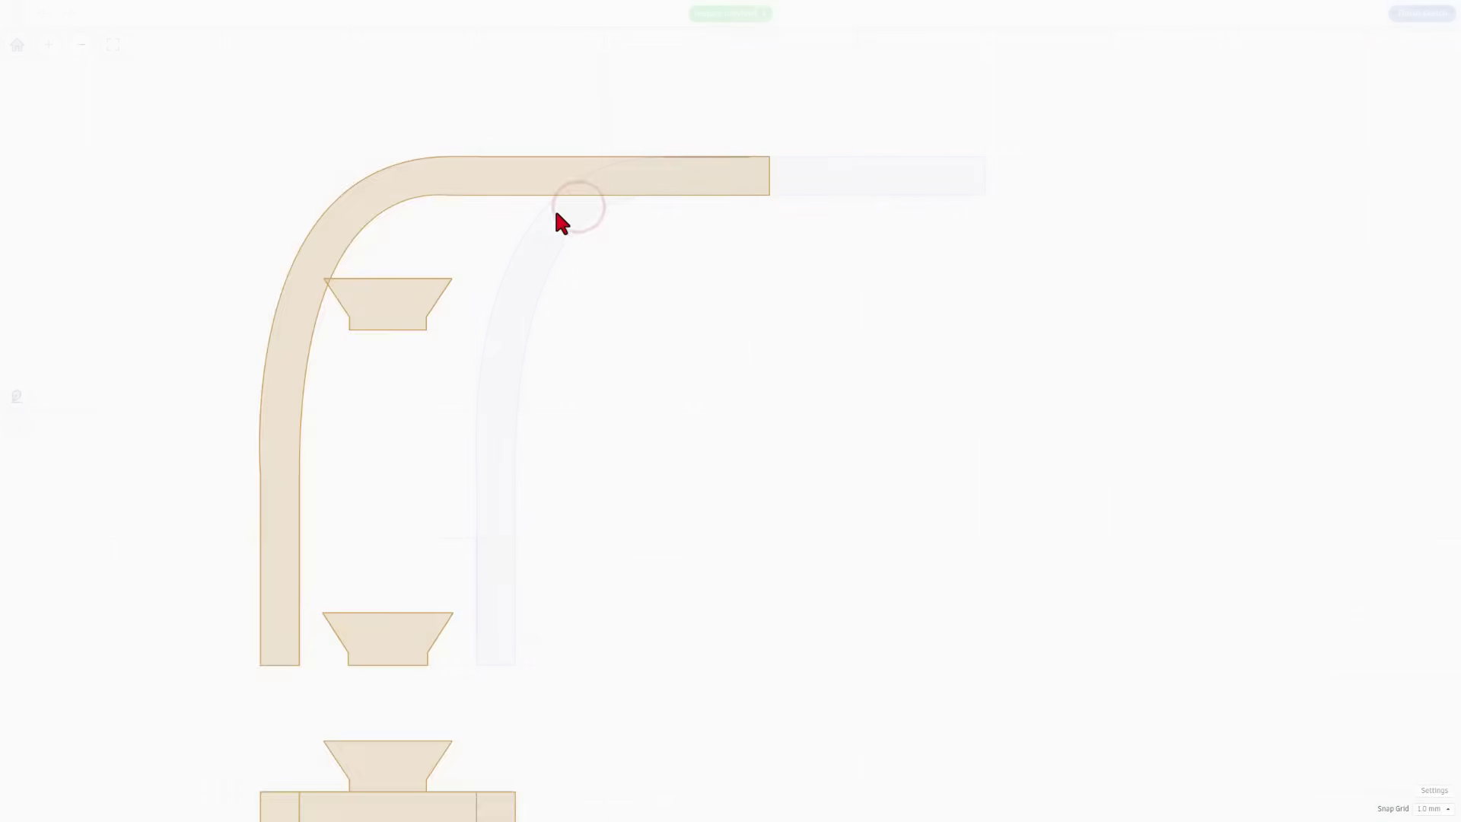
pyautogui.click(549, 229)
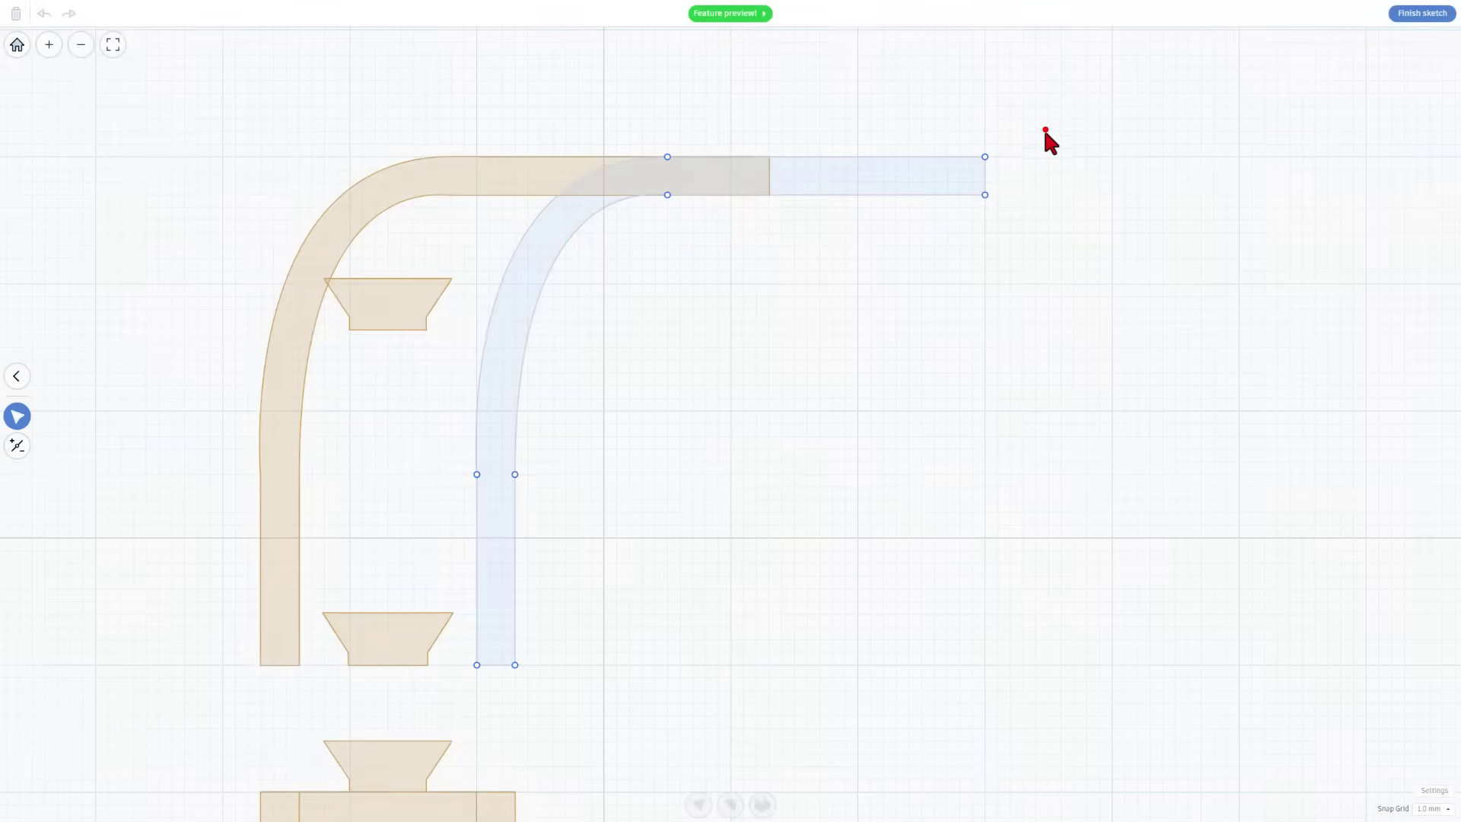
pyautogui.moveTo(1044, 127); pyautogui.dragTo(635, 240)
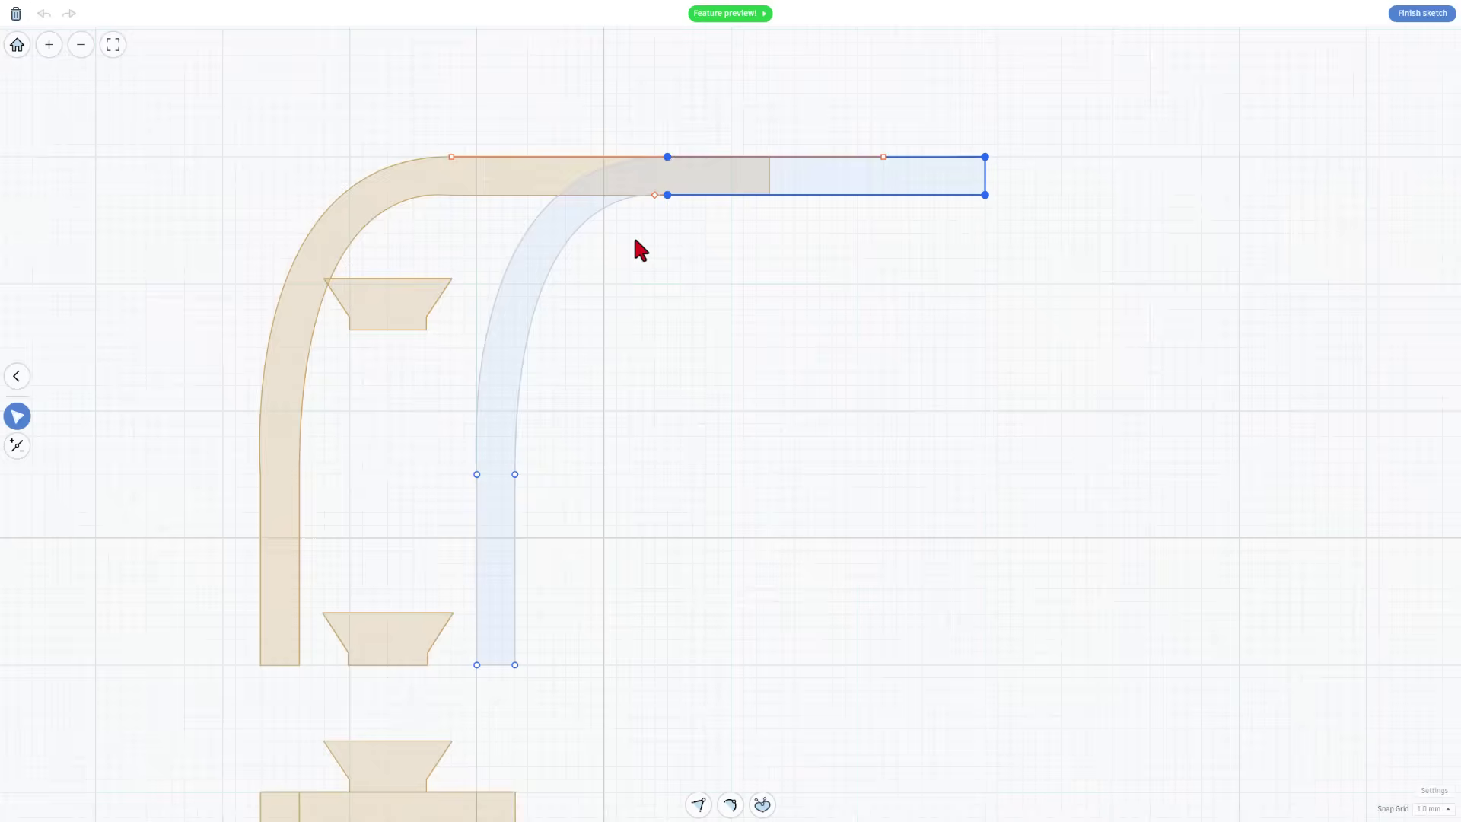
pyautogui.press('Down')
pyautogui.press('Down')
pyautogui.press('Down')
pyautogui.press('Down')
pyautogui.press('Down')
pyautogui.press('Down')
pyautogui.press('Down')
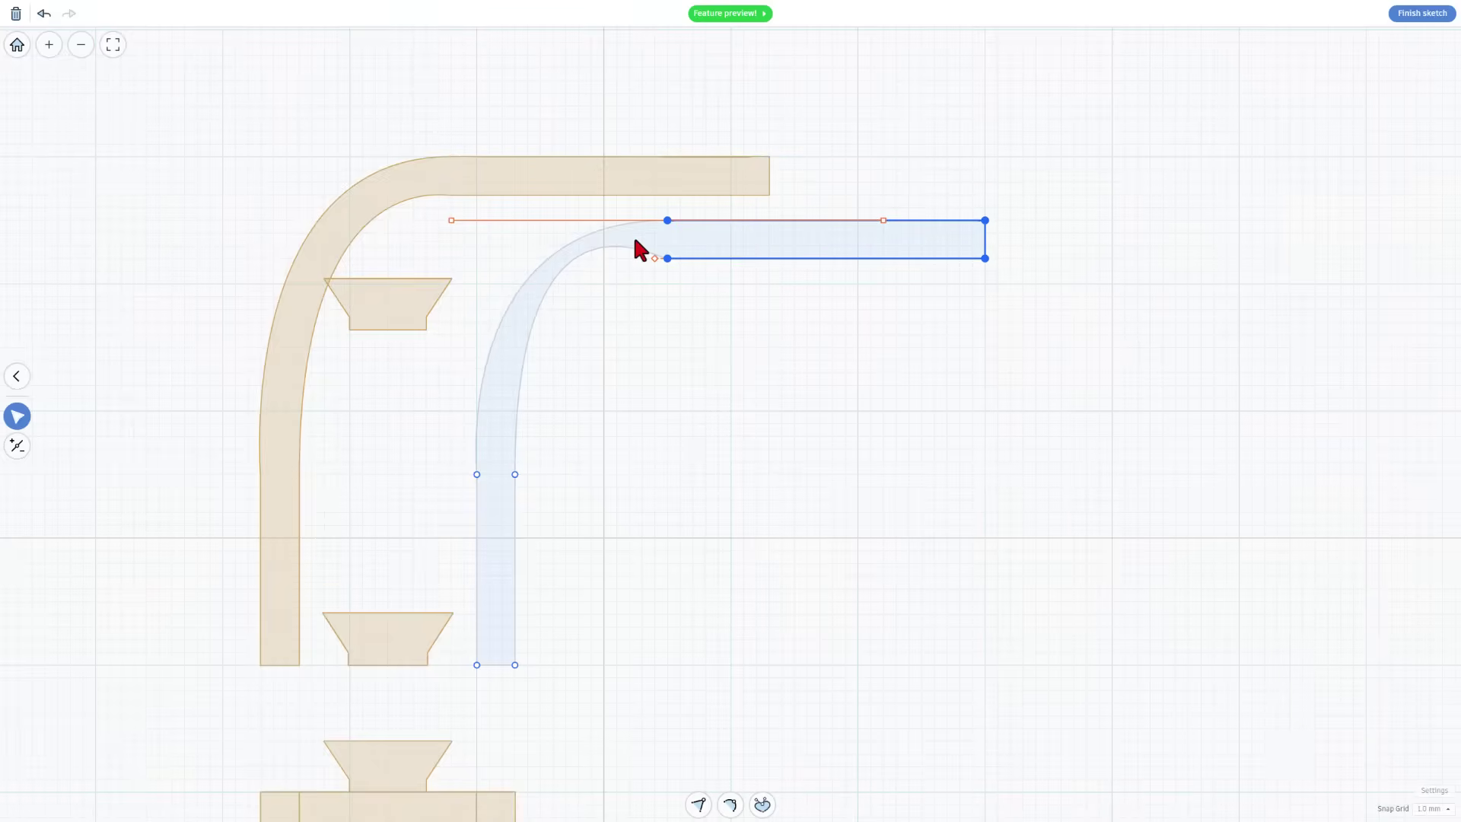
pyautogui.press('Down')
pyautogui.press('Down')
pyautogui.press('Down')
pyautogui.press('Down')
pyautogui.press('Down')
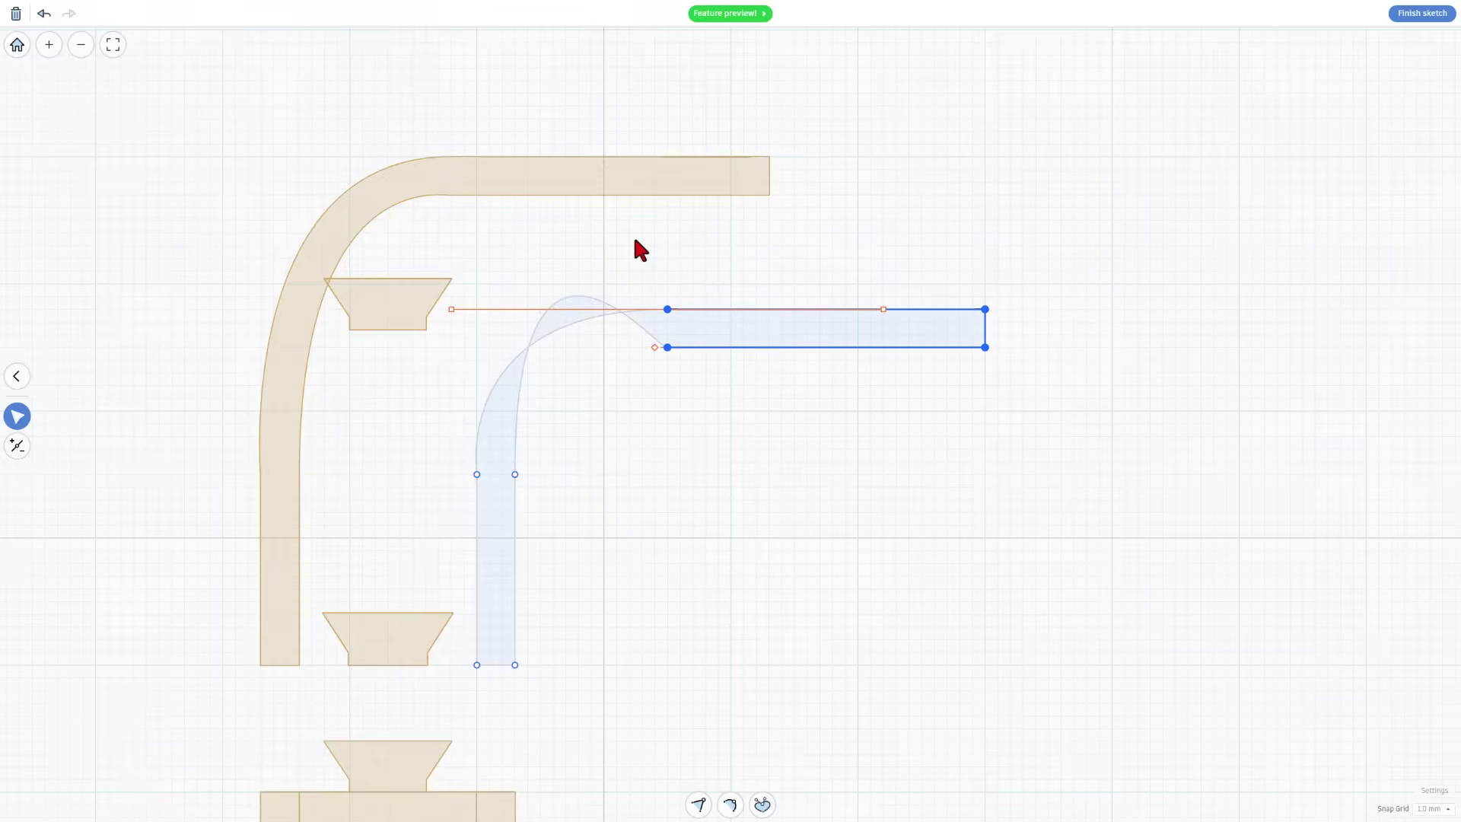
pyautogui.press('Down')
pyautogui.press('Down')
pyautogui.press('Down')
pyautogui.press('Down')
pyautogui.press('Down')
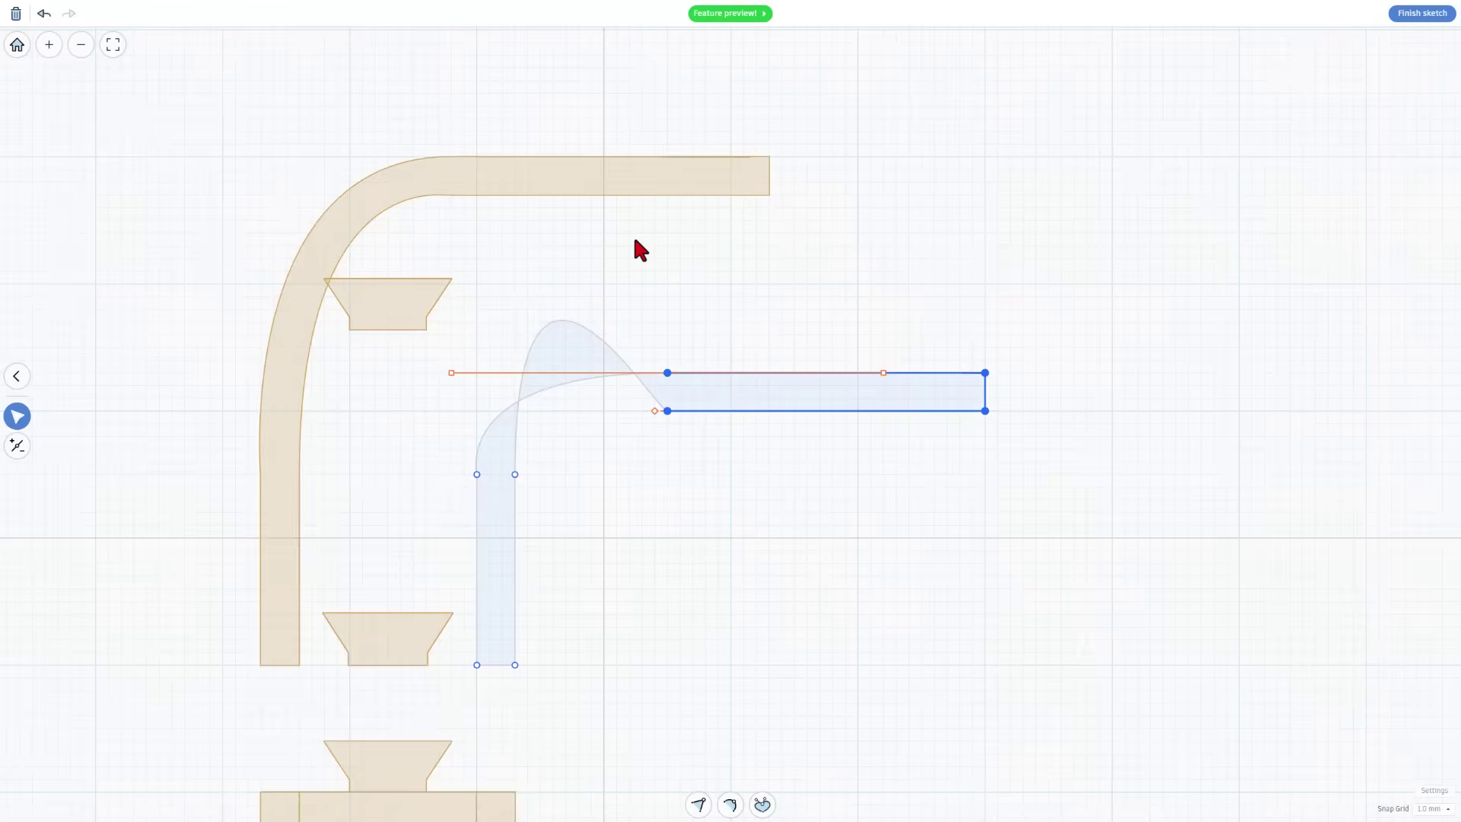
# Step: Shift the four horizontal-arm points 17 mm left so the arm ends flush with the outer wall
pyautogui.press('Left')
pyautogui.press('Left')
pyautogui.press('Left')
pyautogui.press('Left')
pyautogui.press('Left')
pyautogui.press('Left')
pyautogui.press('Left')
pyautogui.press('Left')
pyautogui.press('Left')
pyautogui.press('Left')
pyautogui.press('Left')
pyautogui.press('Left')
pyautogui.press('Left')
pyautogui.press('Left')
pyautogui.press('Left')
pyautogui.press('Left')
pyautogui.press('Left')
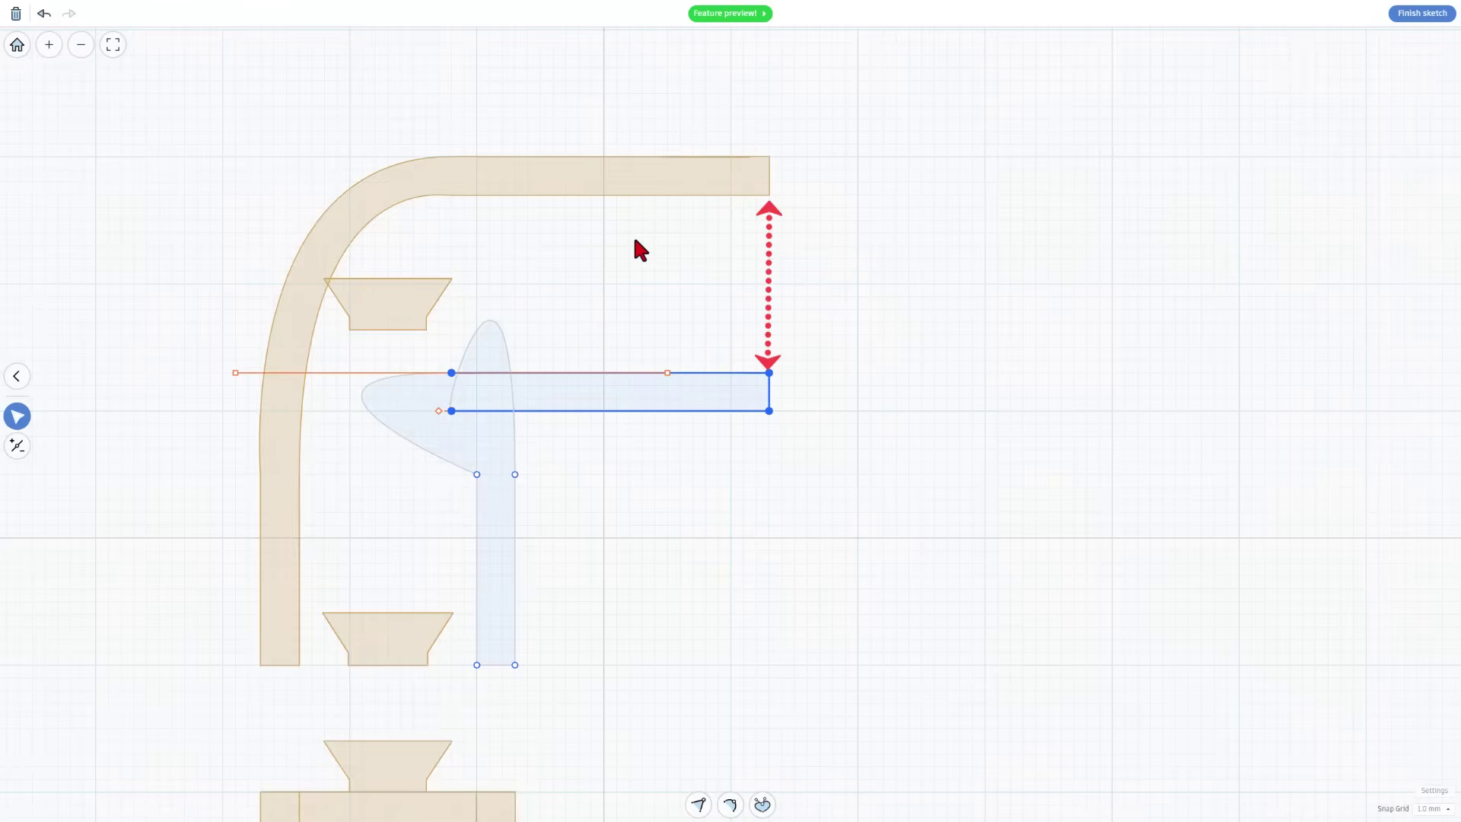
pyautogui.click(570, 486)
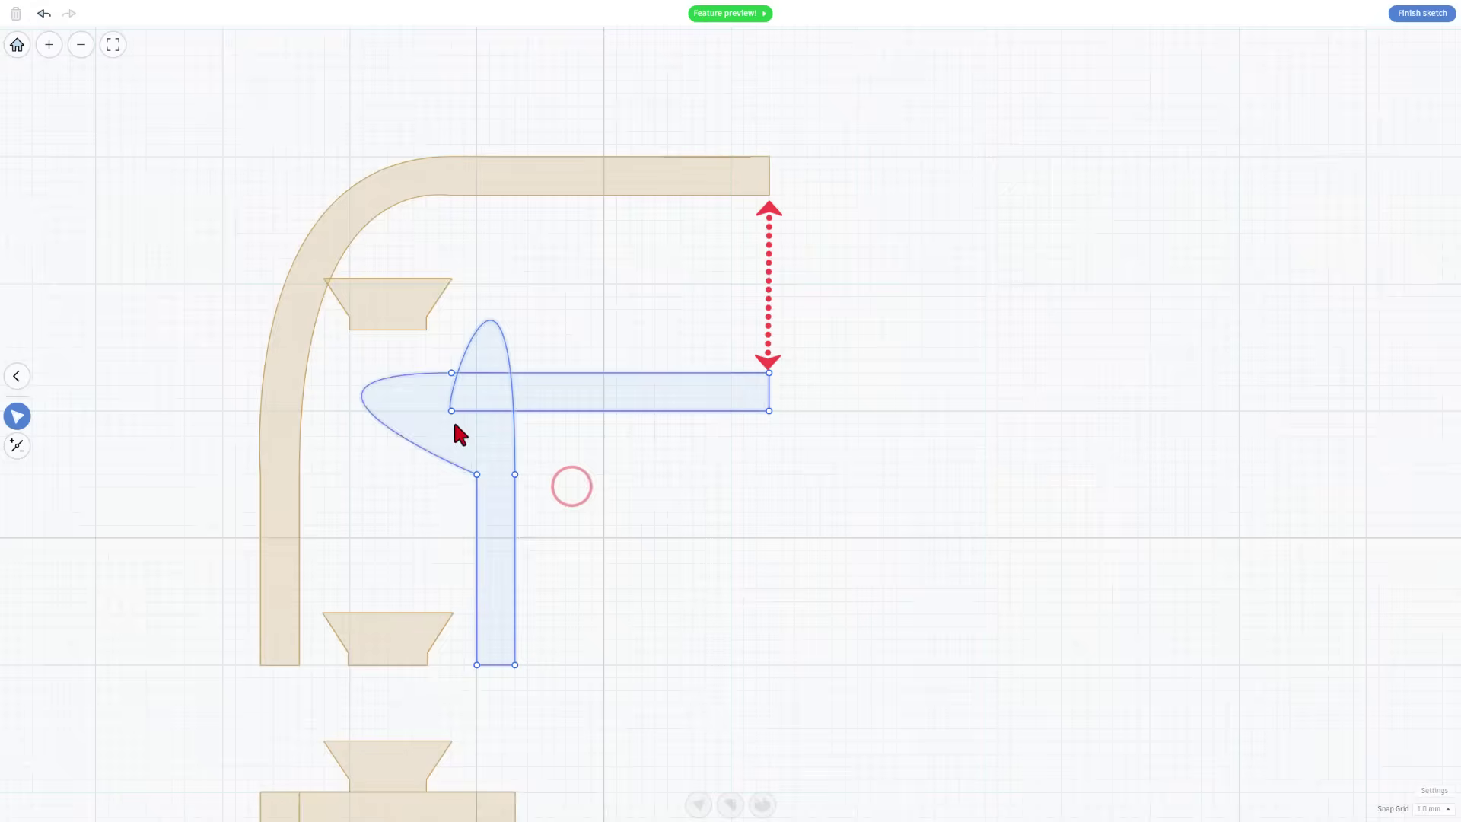
# Step: Move the two points where the arm meets the bend 12 mm right, shortening the straight arm to 13 mm
pyautogui.click(448, 371)
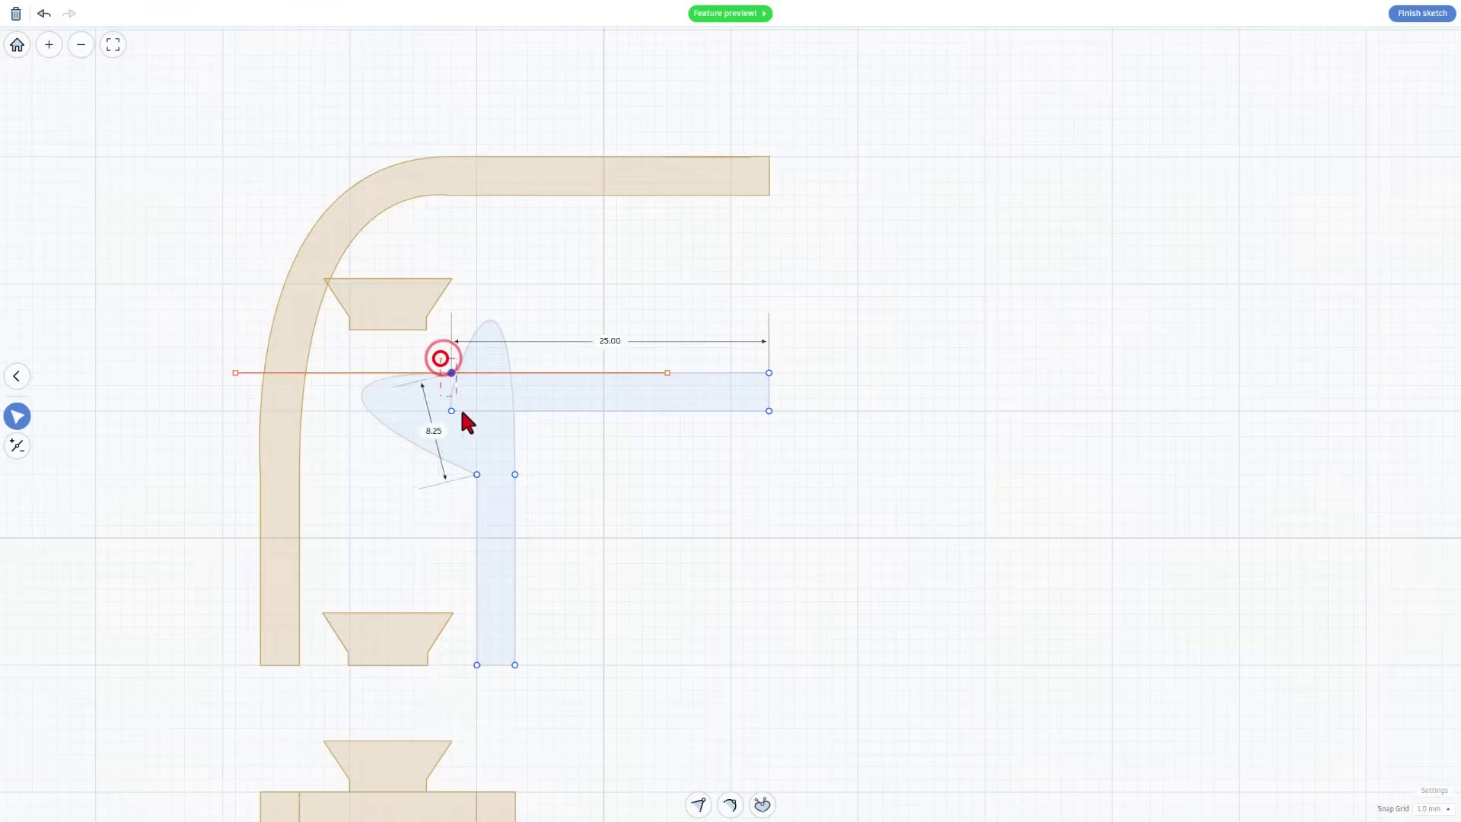
pyautogui.press('Right')
pyautogui.press('Right')
pyautogui.press('Right')
pyautogui.press('Right')
pyautogui.press('Right')
pyautogui.press('Right')
pyautogui.press('Right')
pyautogui.press('Right')
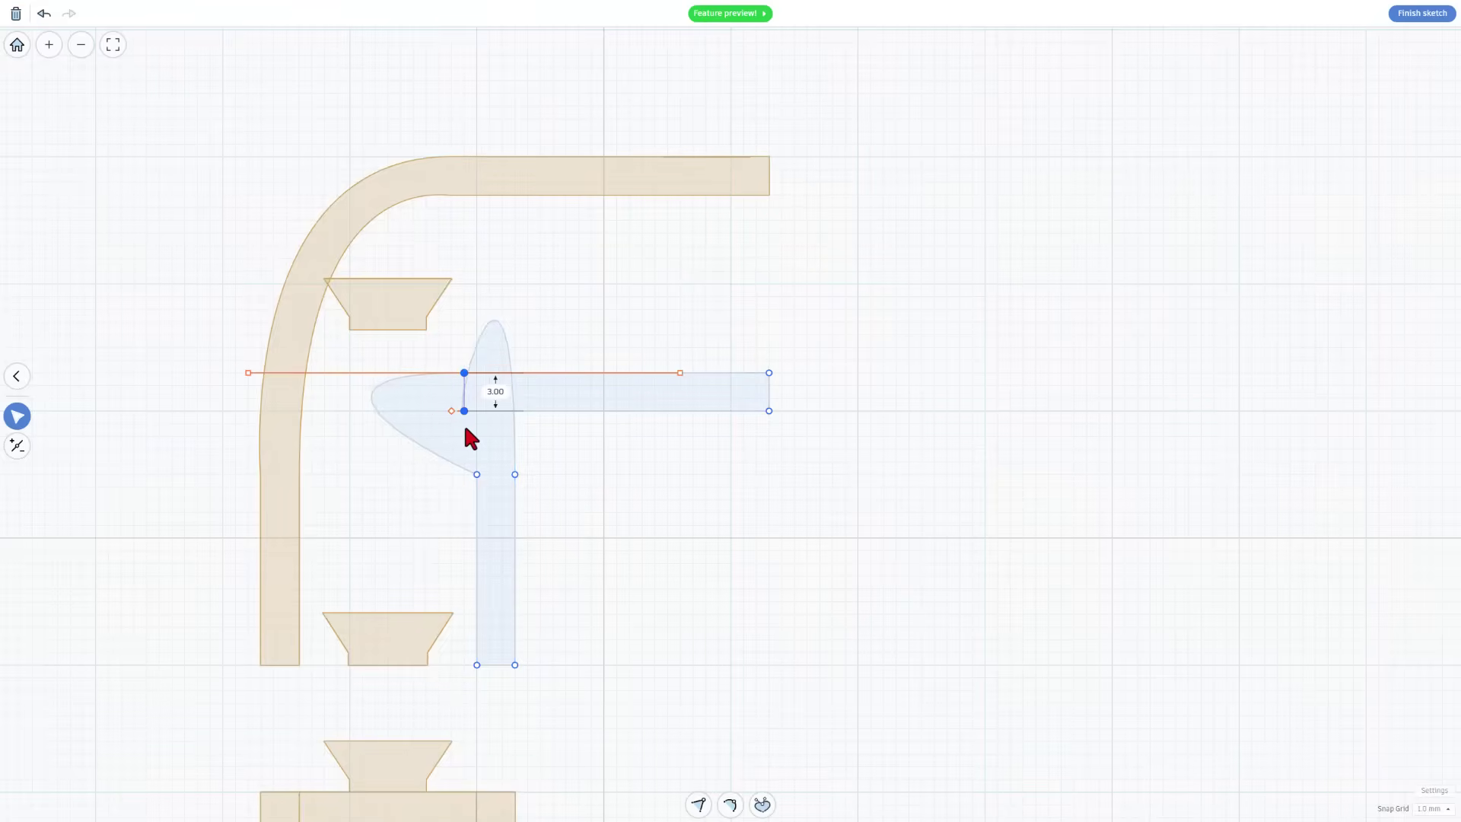
pyautogui.press('Right')
pyautogui.press('Right')
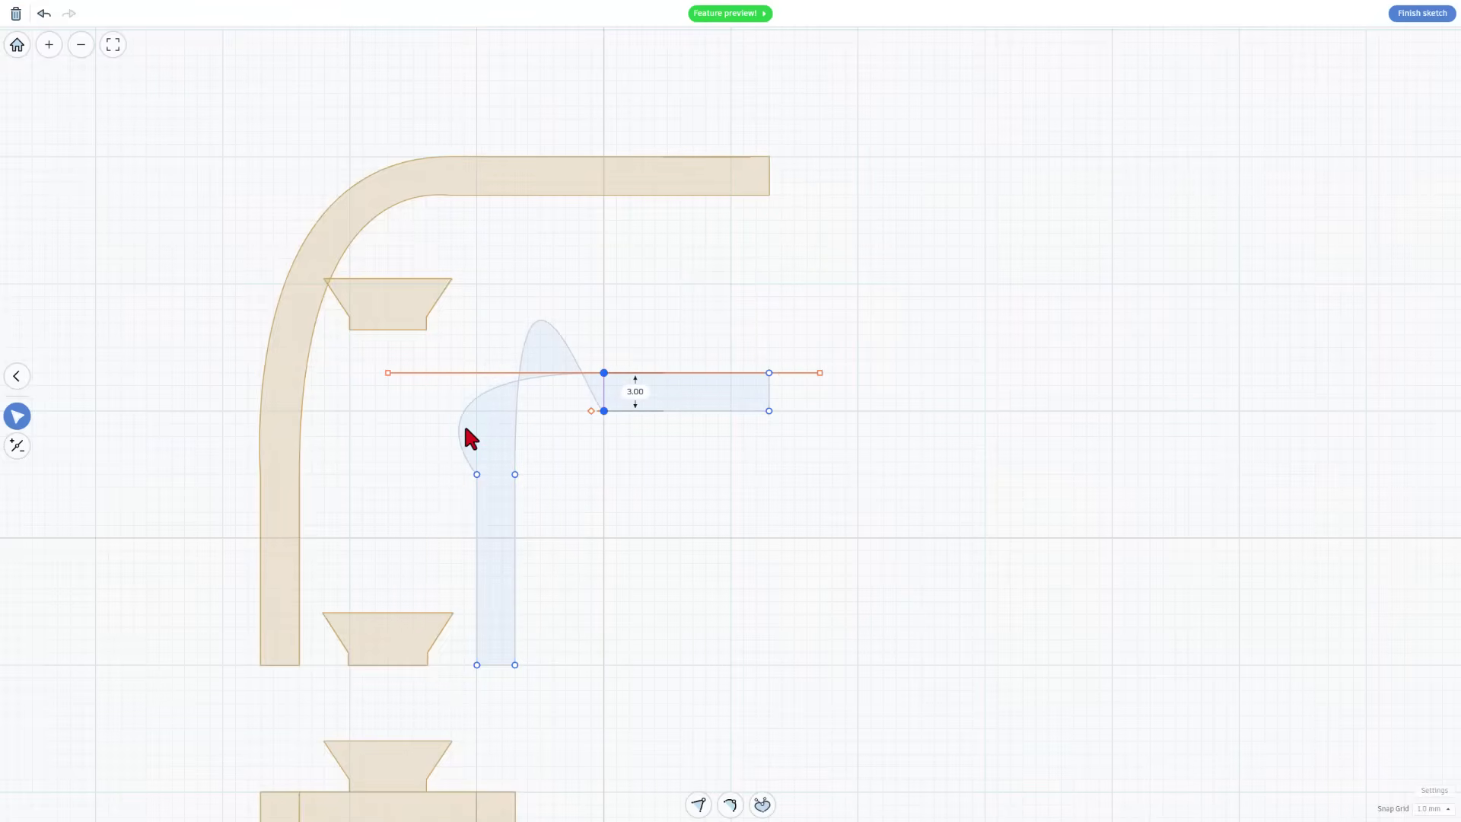
pyautogui.click(579, 466)
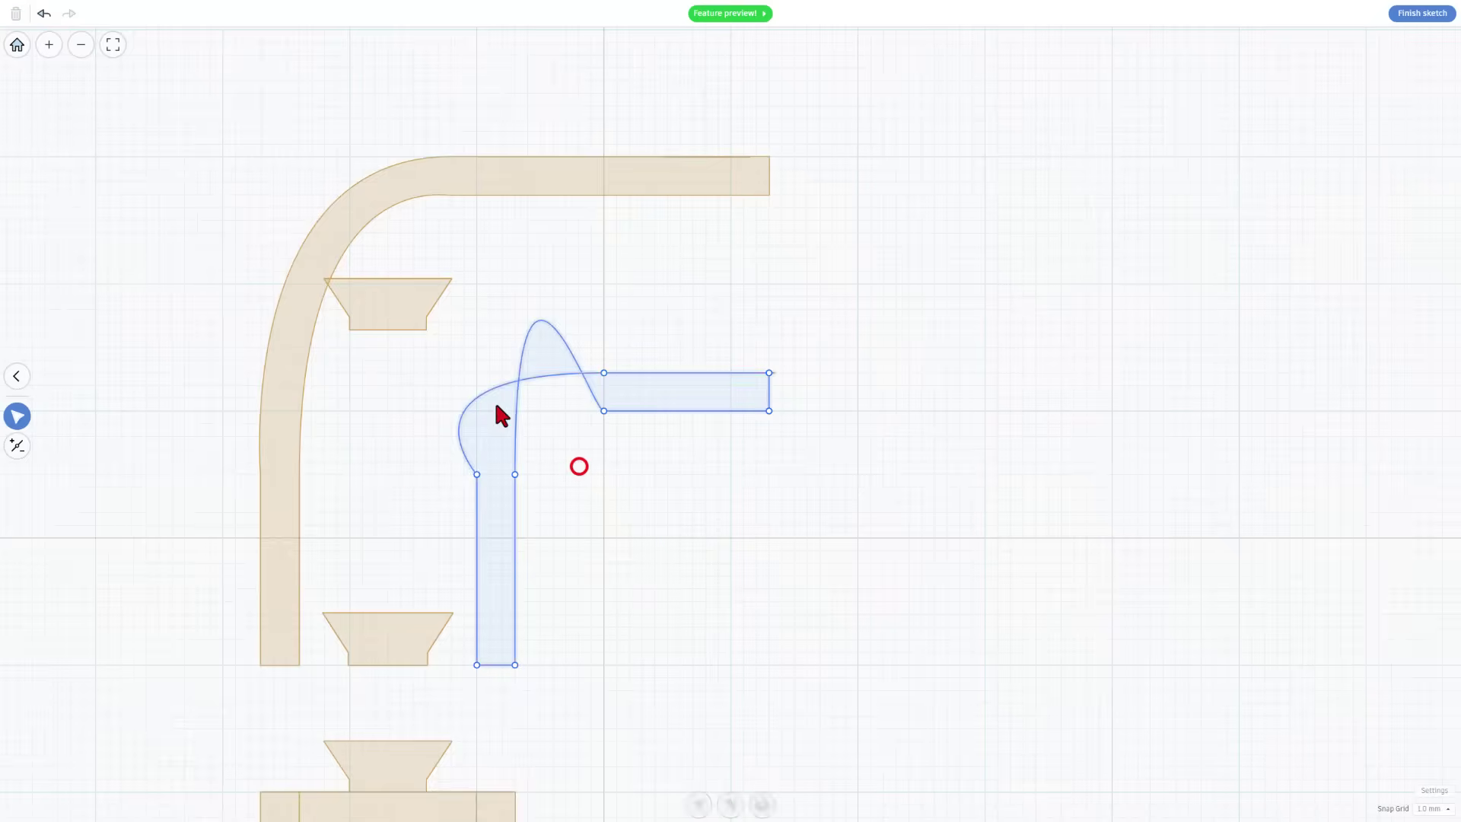
# Step: Apply Smooth and Break Handles to the arm's upper bend point and shorten its bend-side handle by 6 mm
pyautogui.click(603, 372)
pyautogui.press('2')
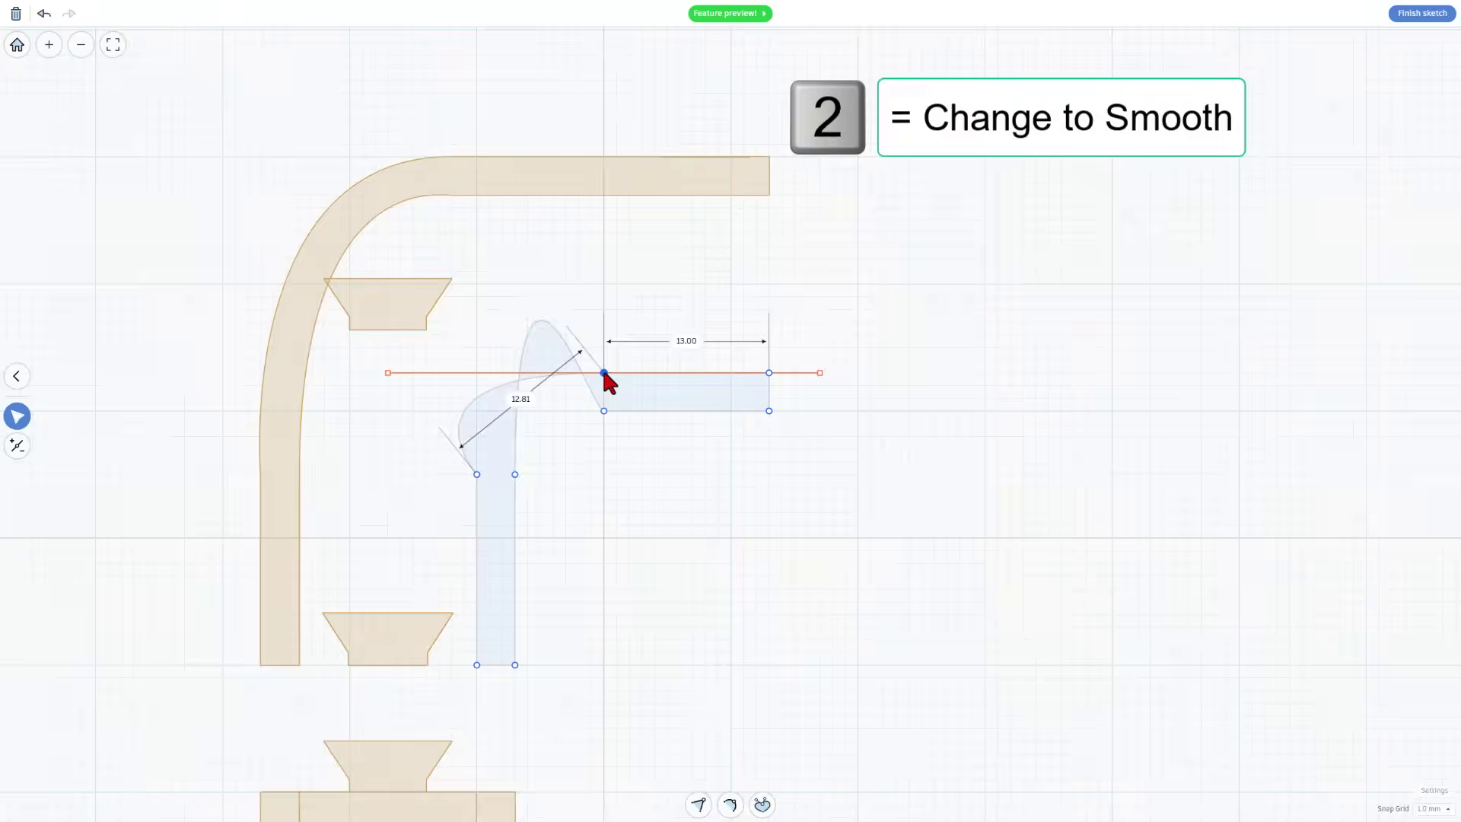
pyautogui.press('3')
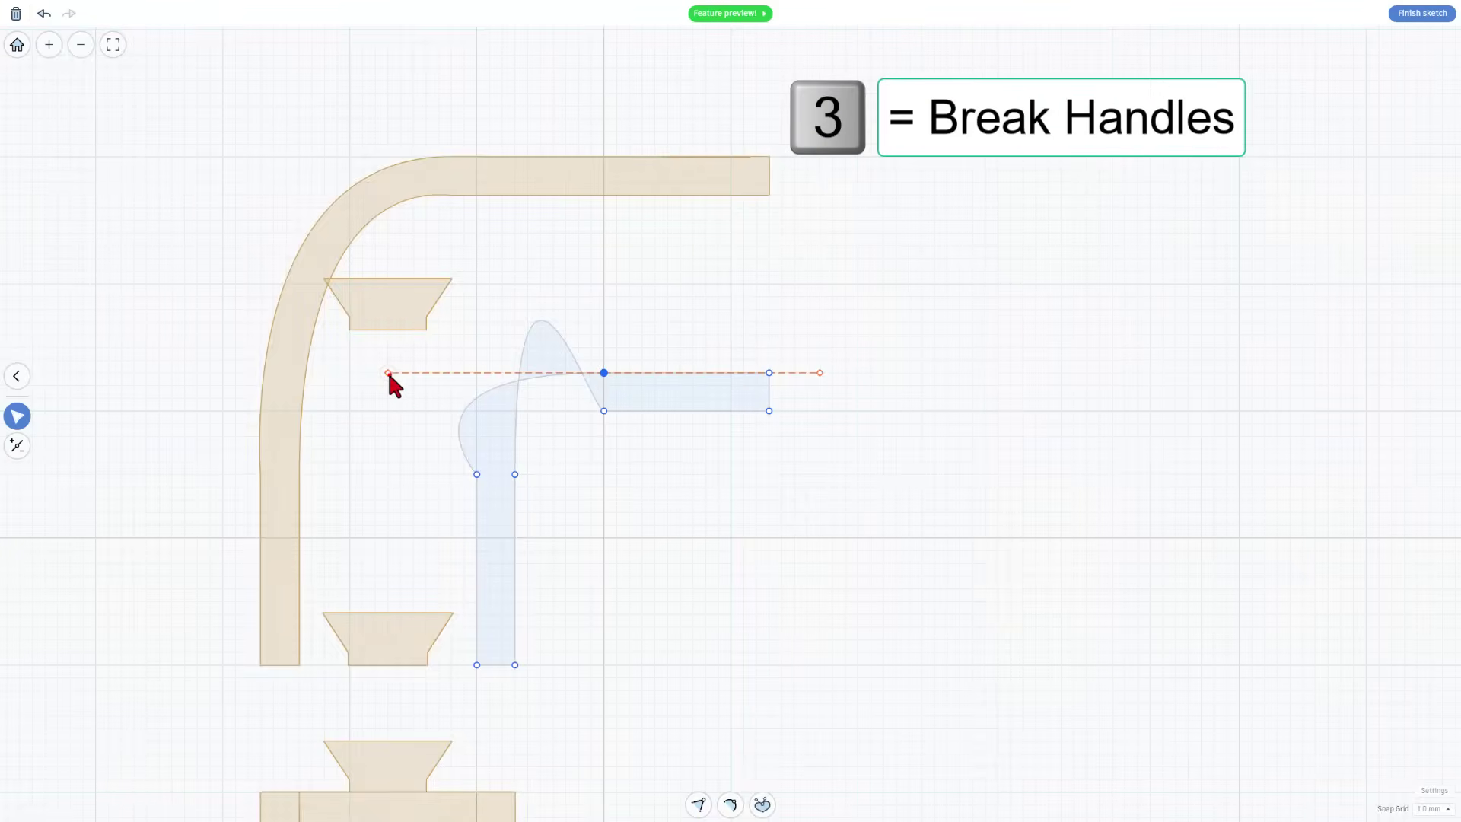
pyautogui.moveTo(388, 373); pyautogui.dragTo(463, 372)
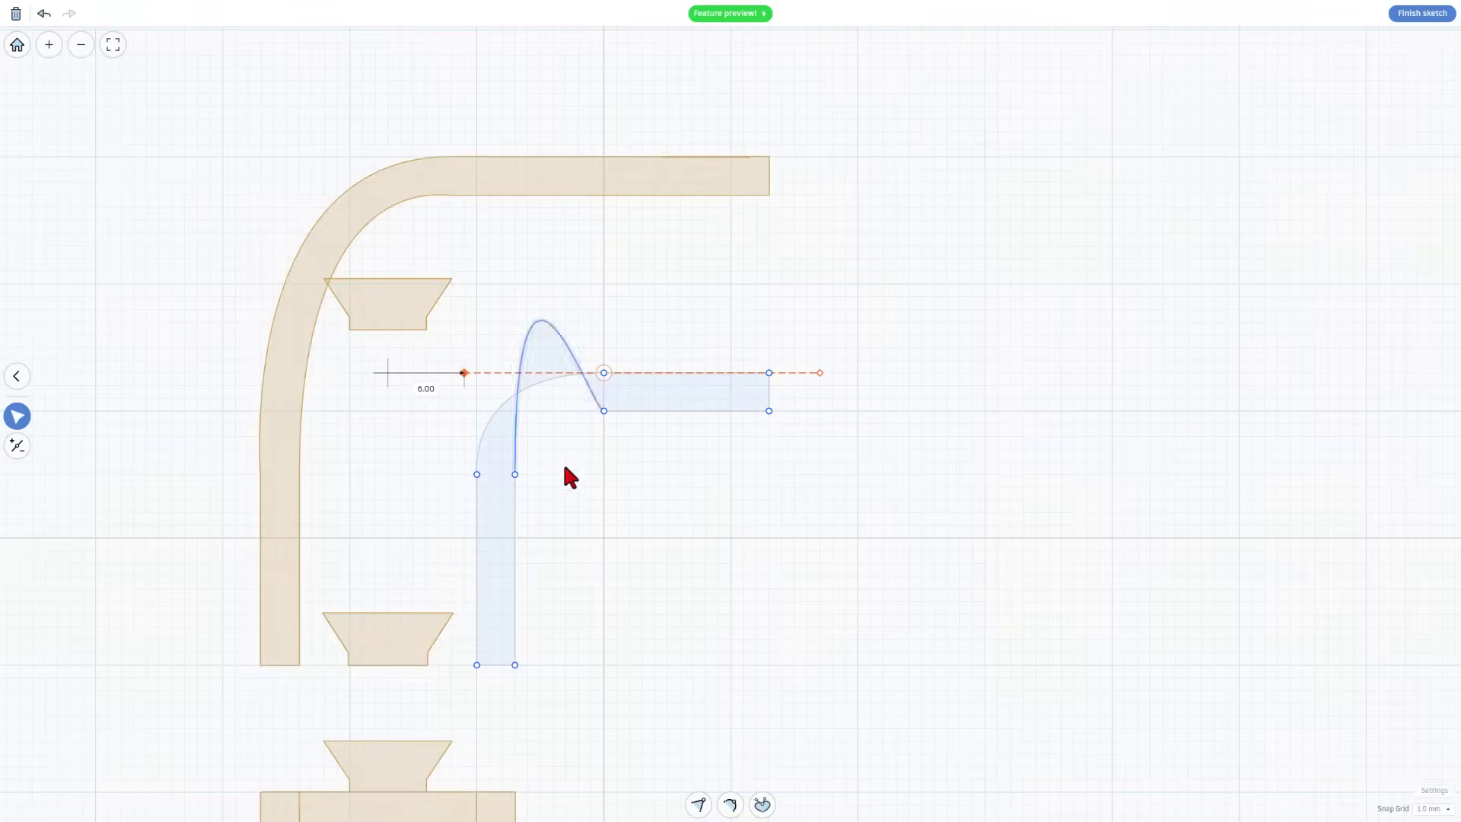
# Step: Shorten the vertical handle of the leg's inner bend point to even out the wall thickness, and finish the sketch
pyautogui.click(516, 475)
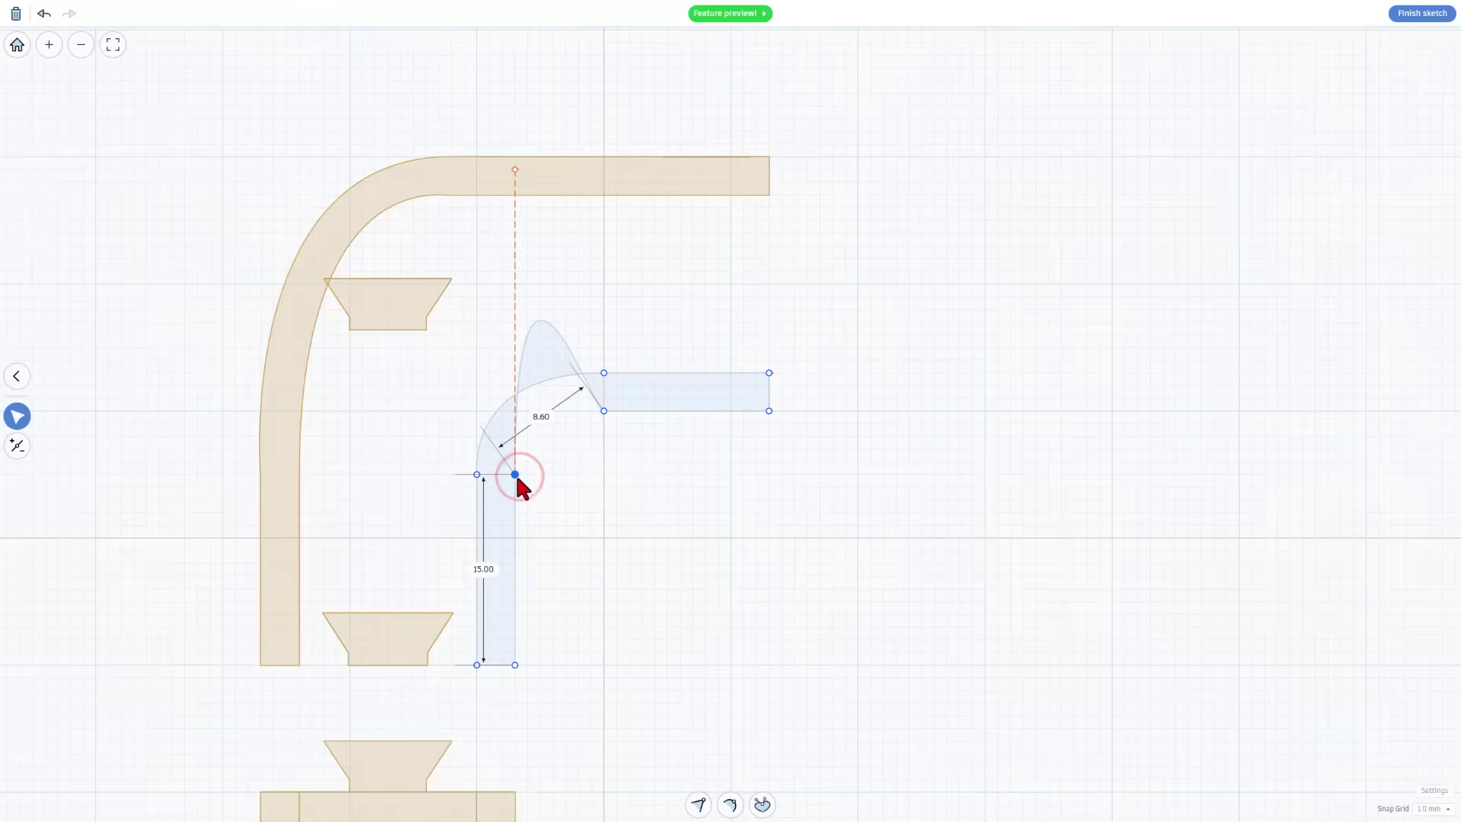
pyautogui.moveTo(511, 174); pyautogui.dragTo(511, 403)
pyautogui.click(659, 549)
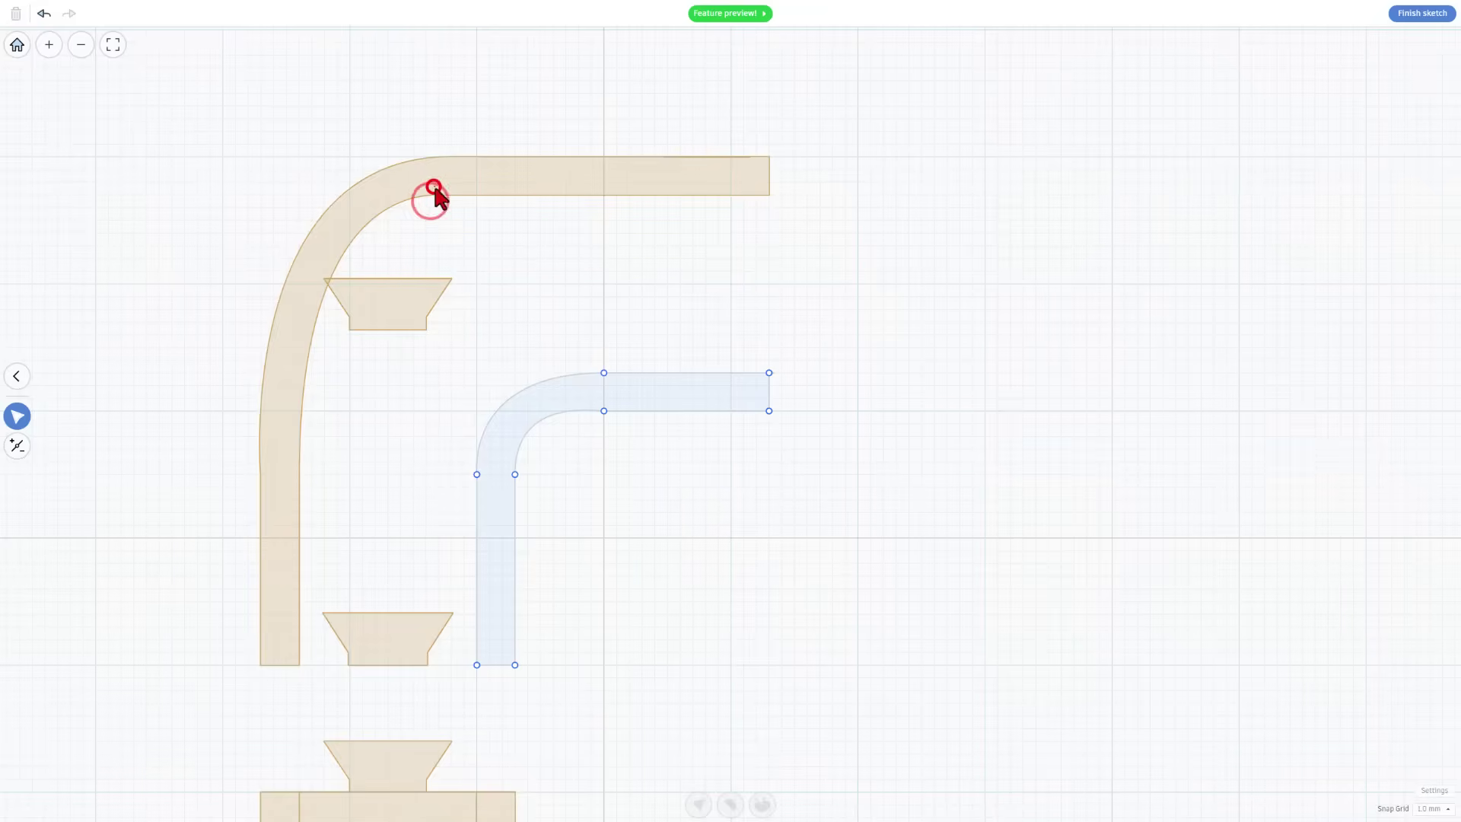
pyautogui.click(1434, 15)
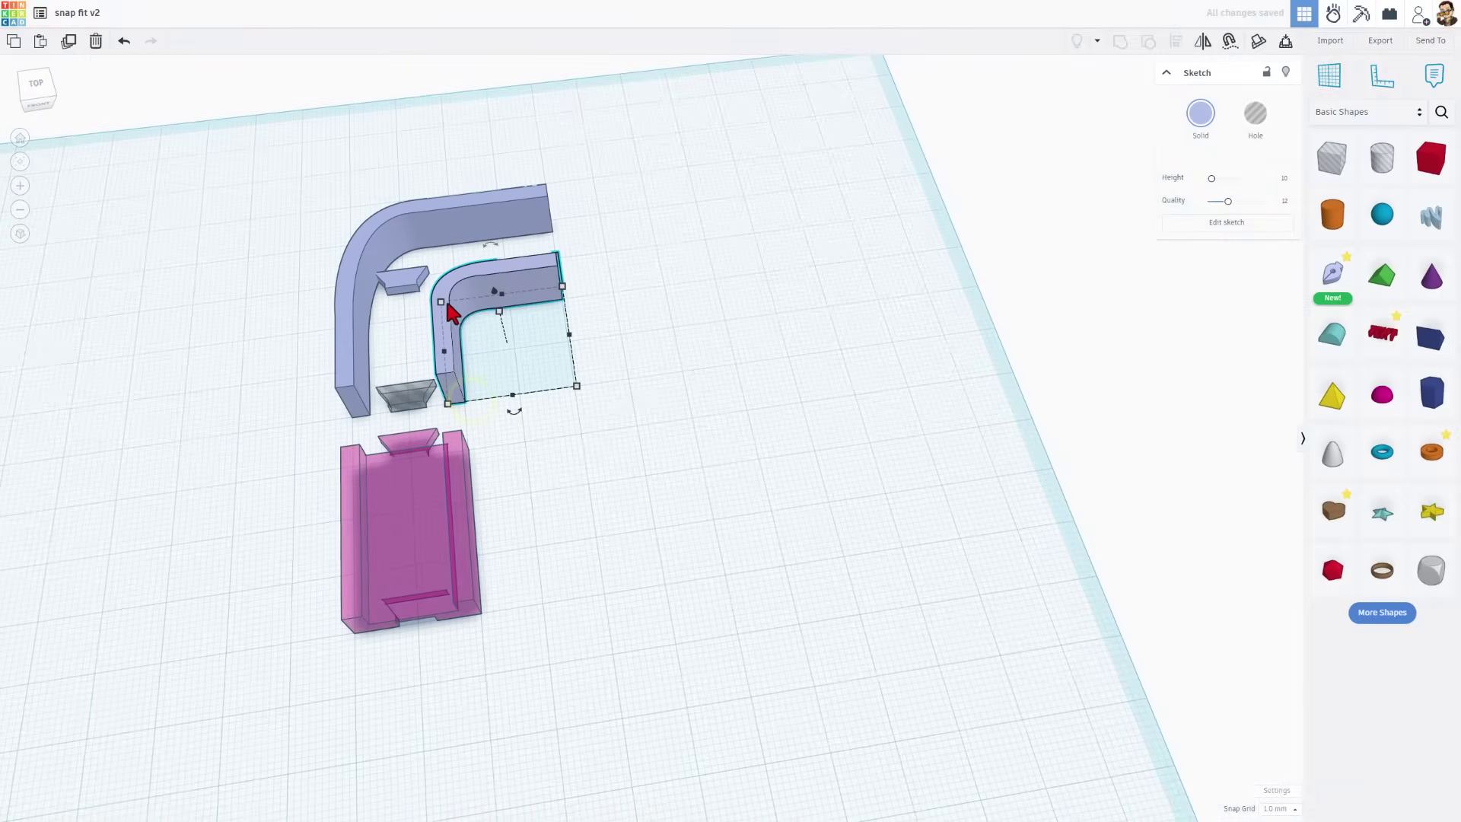
# Step: Set the height of both curved walls to 6 mm
pyautogui.moveTo(749, 516); pyautogui.dragTo(629, 393, button='right')
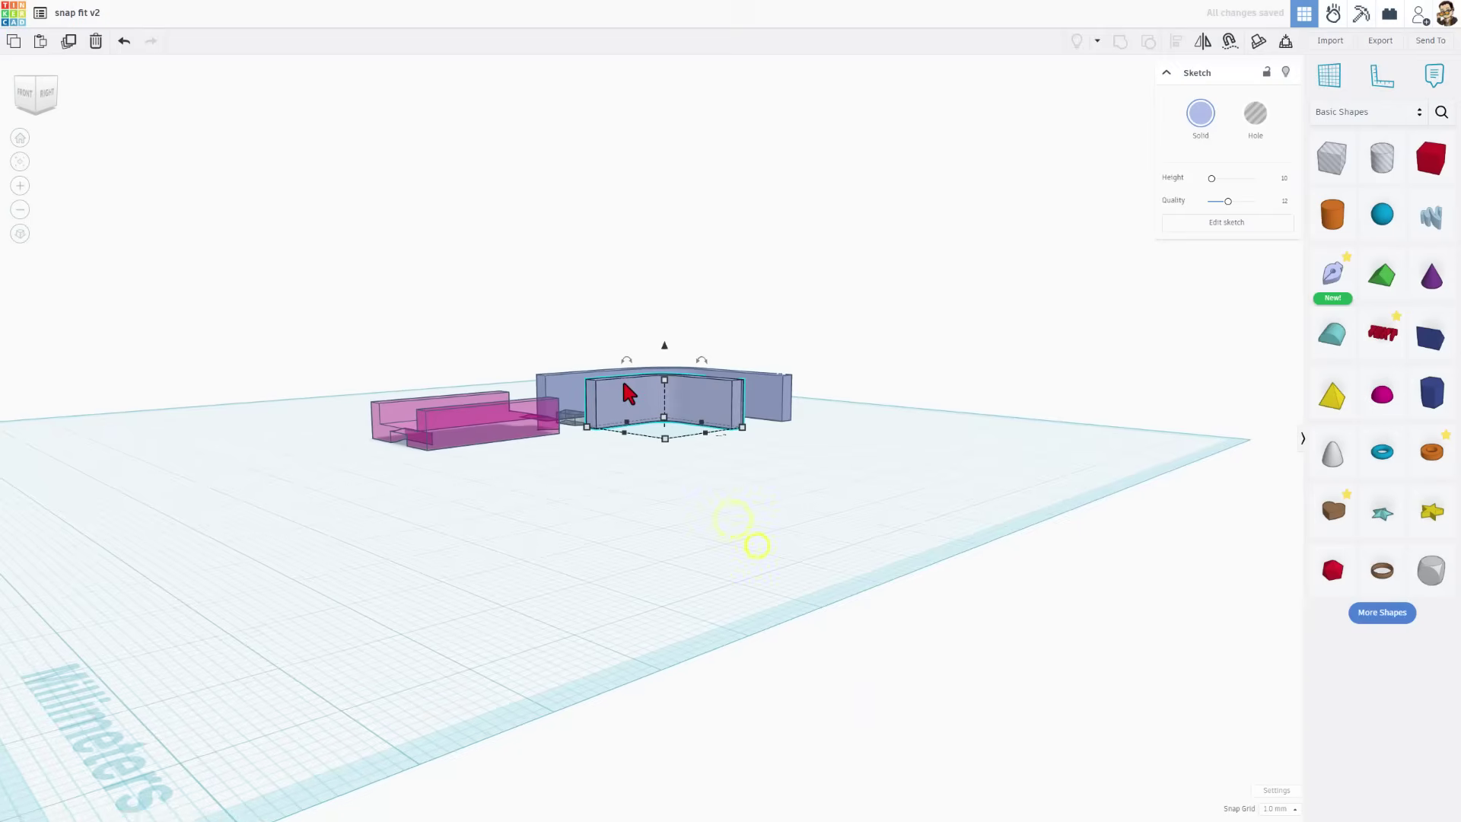
pyautogui.click(713, 402)
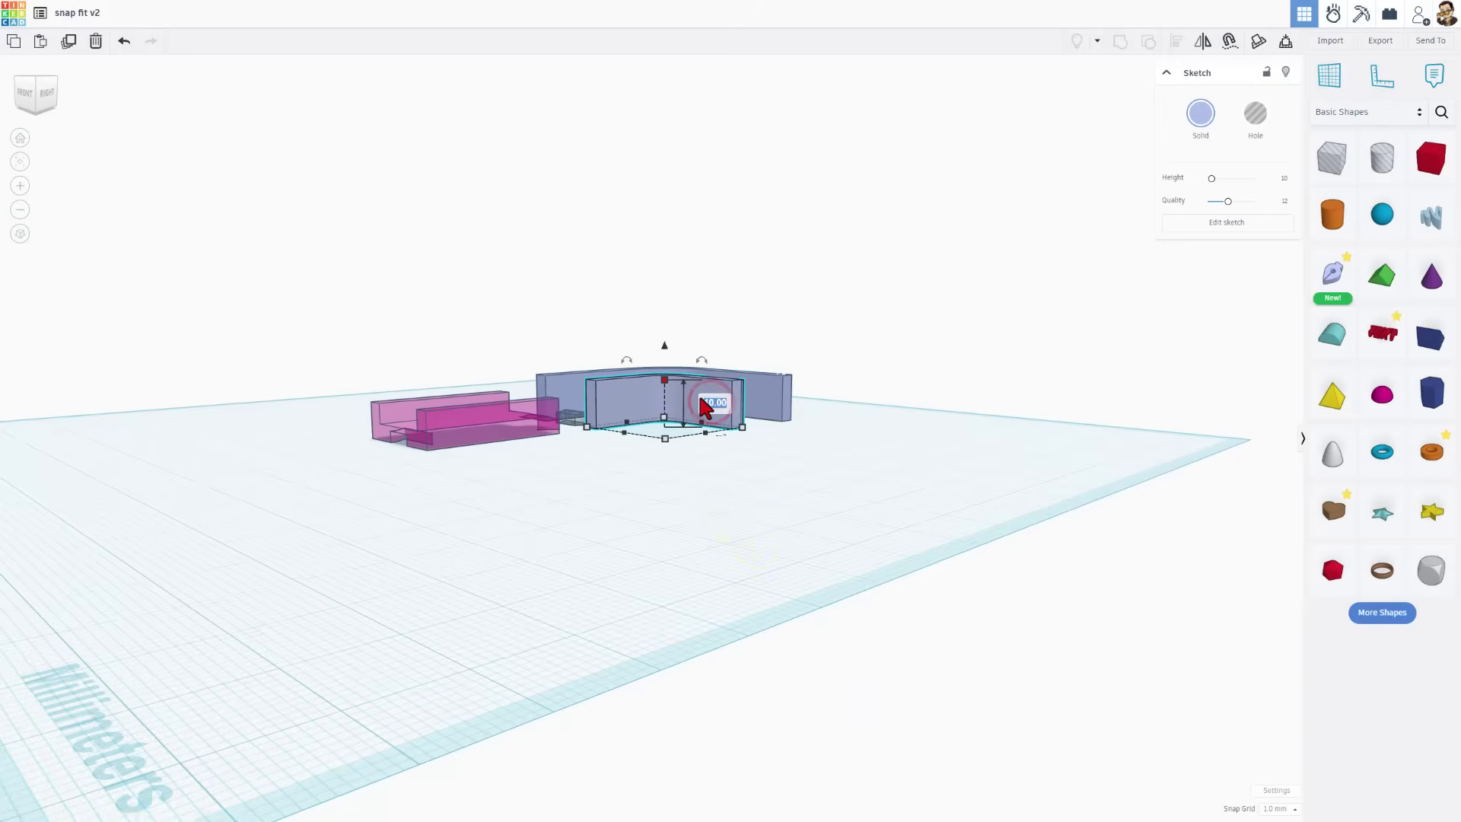
pyautogui.write('6')
pyautogui.press('Return')
pyautogui.click(544, 384)
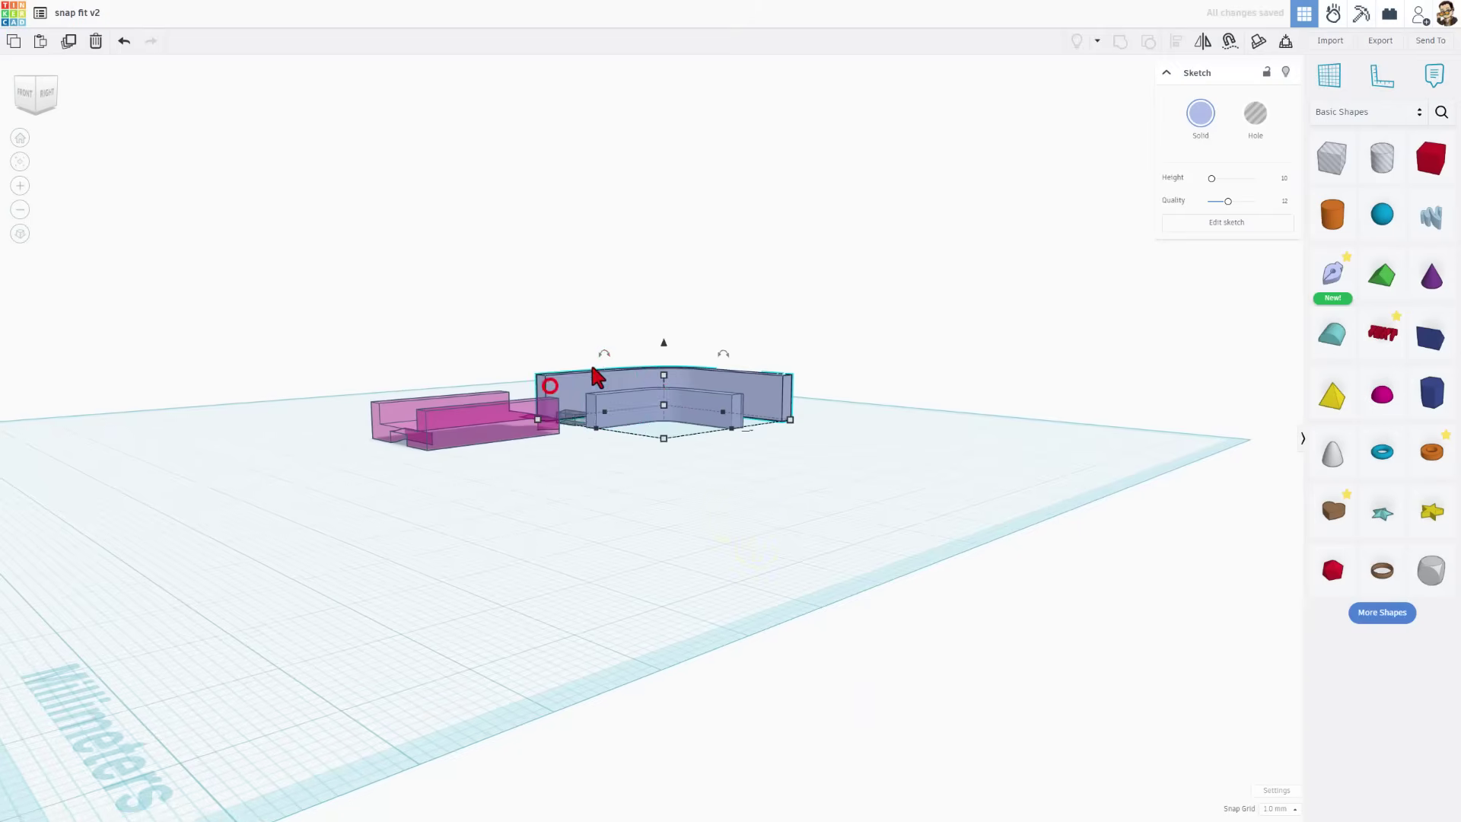
pyautogui.click(660, 374)
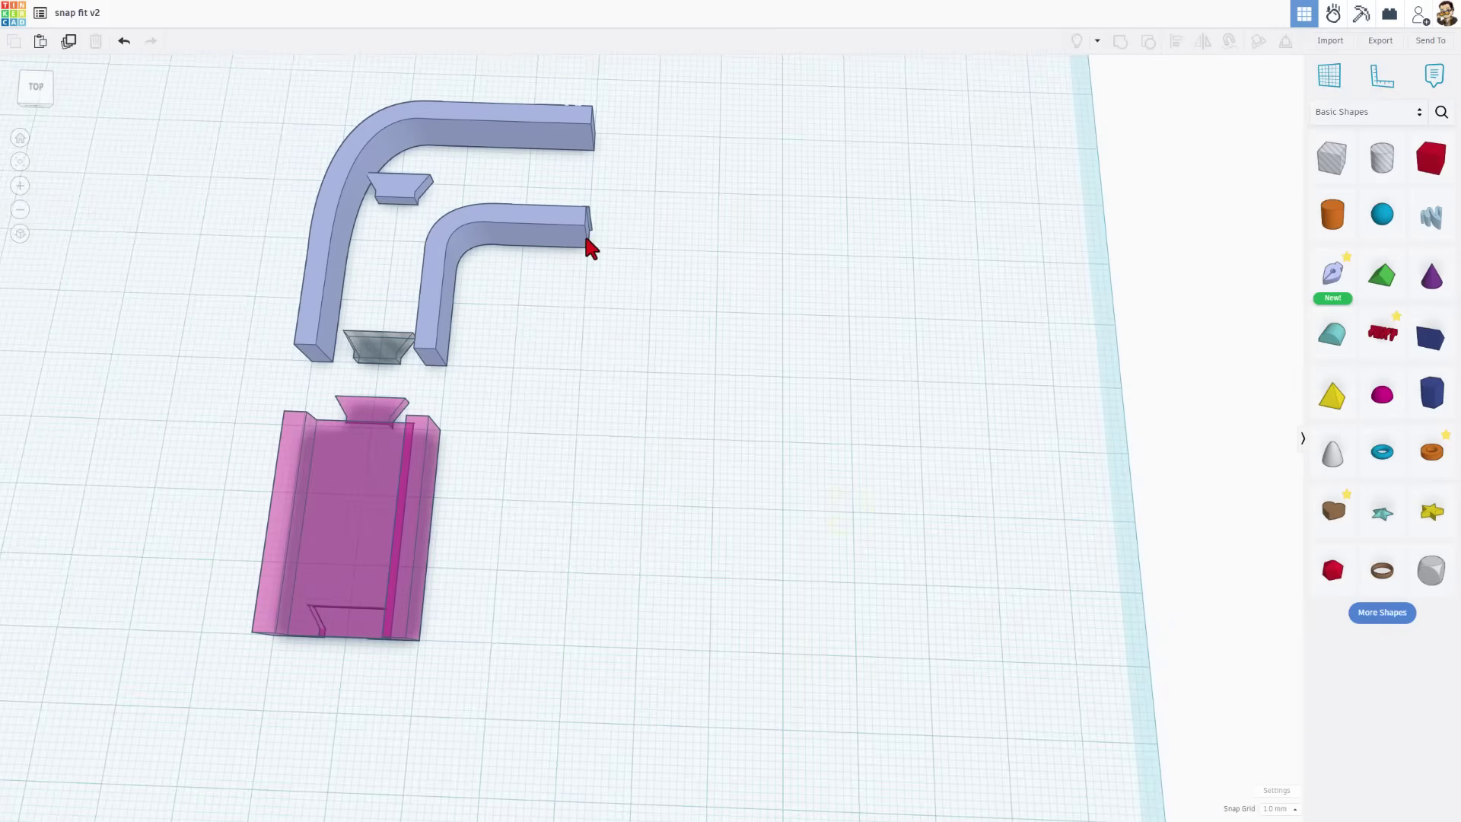
# Step: Rotate the solid dovetail tab 90° clockwise and move it against the open end, centred between the two horizontal arms
pyautogui.click(390, 209)
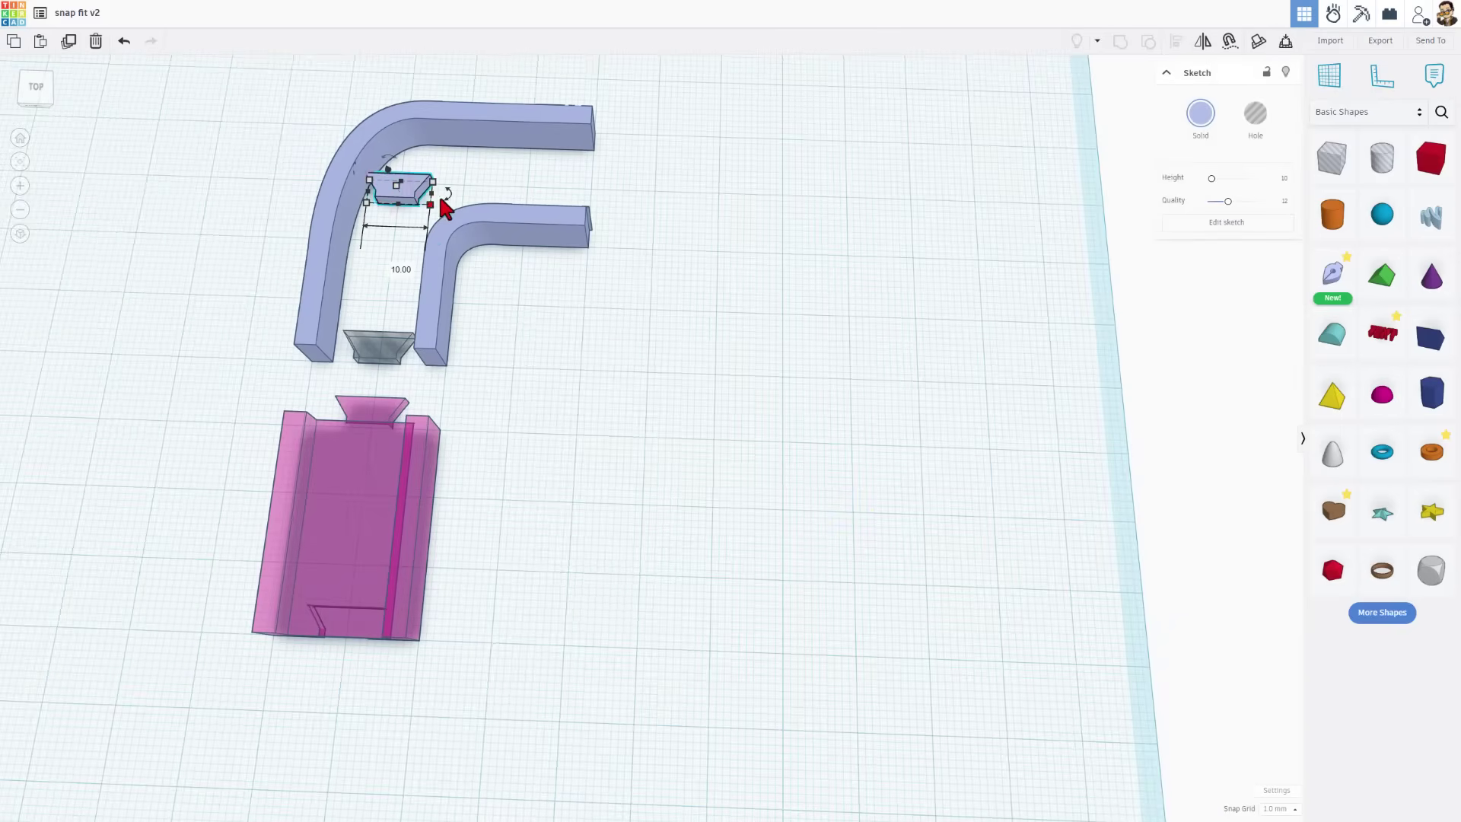
pyautogui.moveTo(446, 204)
pyautogui.mouseDown()
pyautogui.moveTo(447, 221)
pyautogui.moveTo(419, 232)
pyautogui.moveTo(400, 205)
pyautogui.moveTo(399, 237)
pyautogui.mouseUp()
pyautogui.hotkey('shift', 'Right')
pyautogui.hotkey('shift', 'Right')
pyautogui.hotkey('shift', 'Right')
pyautogui.hotkey('shift', 'Right')
pyautogui.hotkey('shift', 'Right')
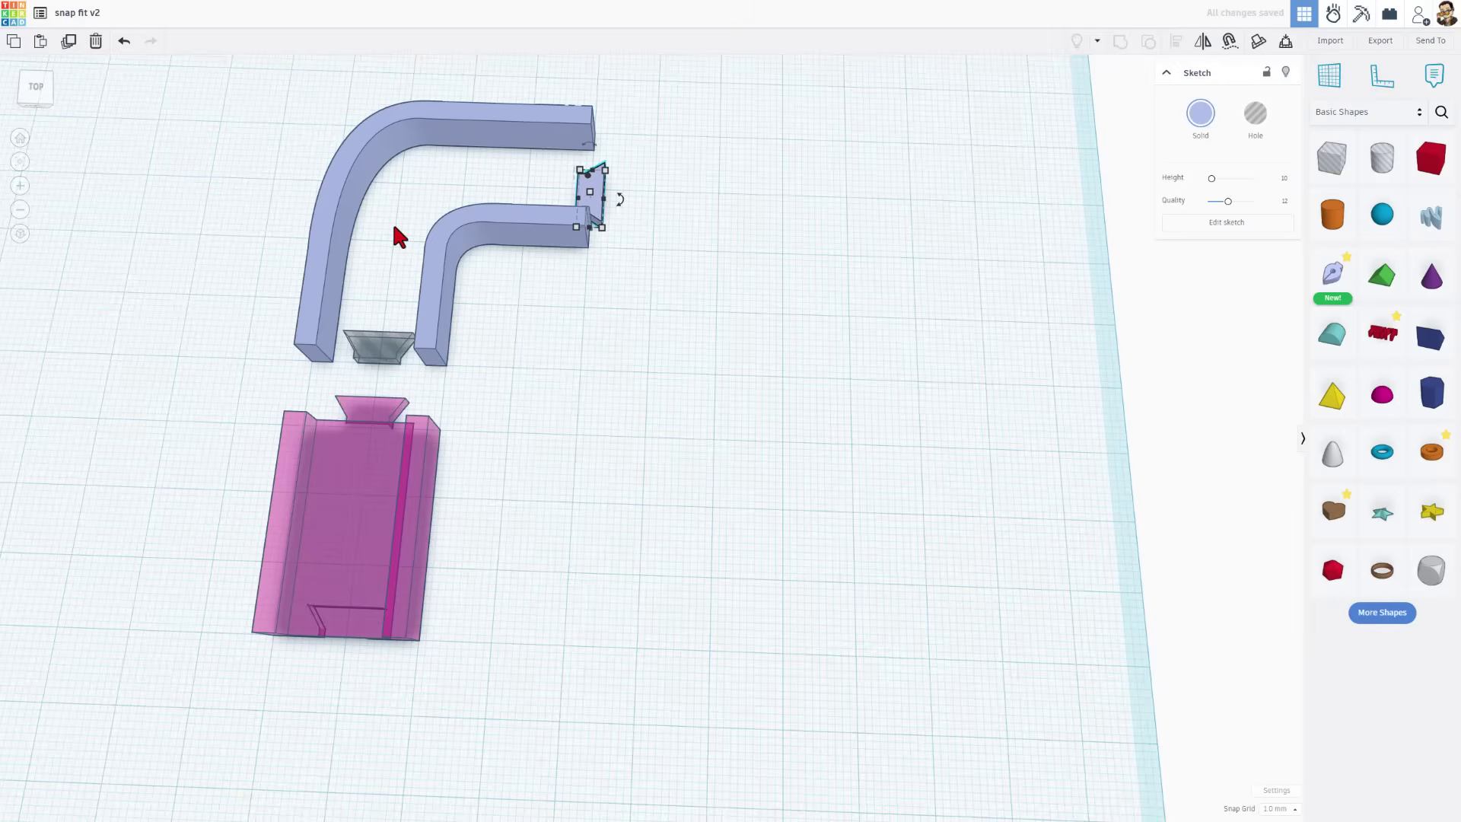
pyautogui.press('Up')
pyautogui.press('Right')
pyautogui.press('Right')
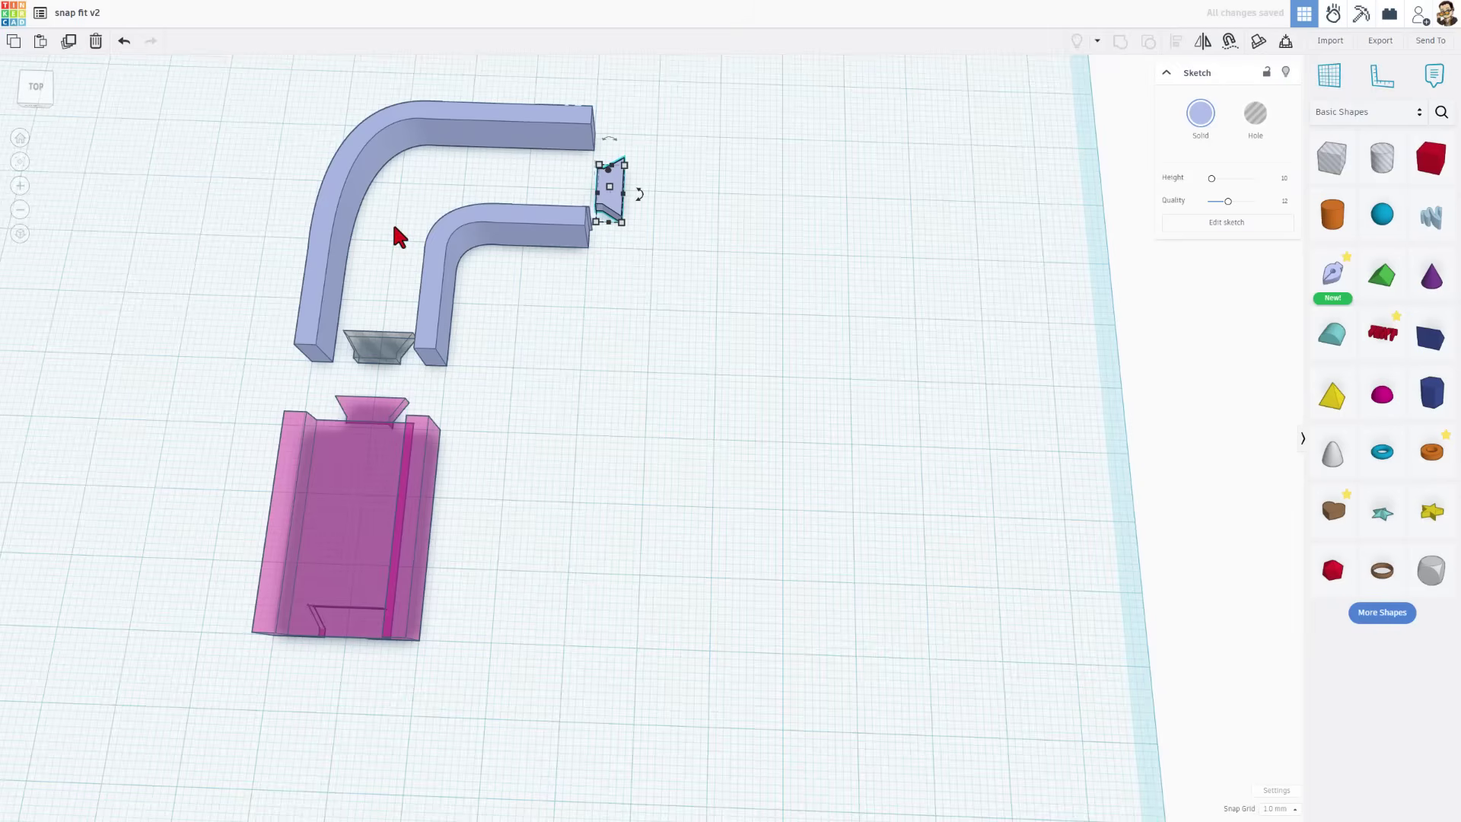
# Step: Start a new sketch and trace the outer wall's centre with a 20 mm line, a Bezier bend and a 26 mm line
pyautogui.moveTo(528, 356); pyautogui.dragTo(515, 348, button='right')
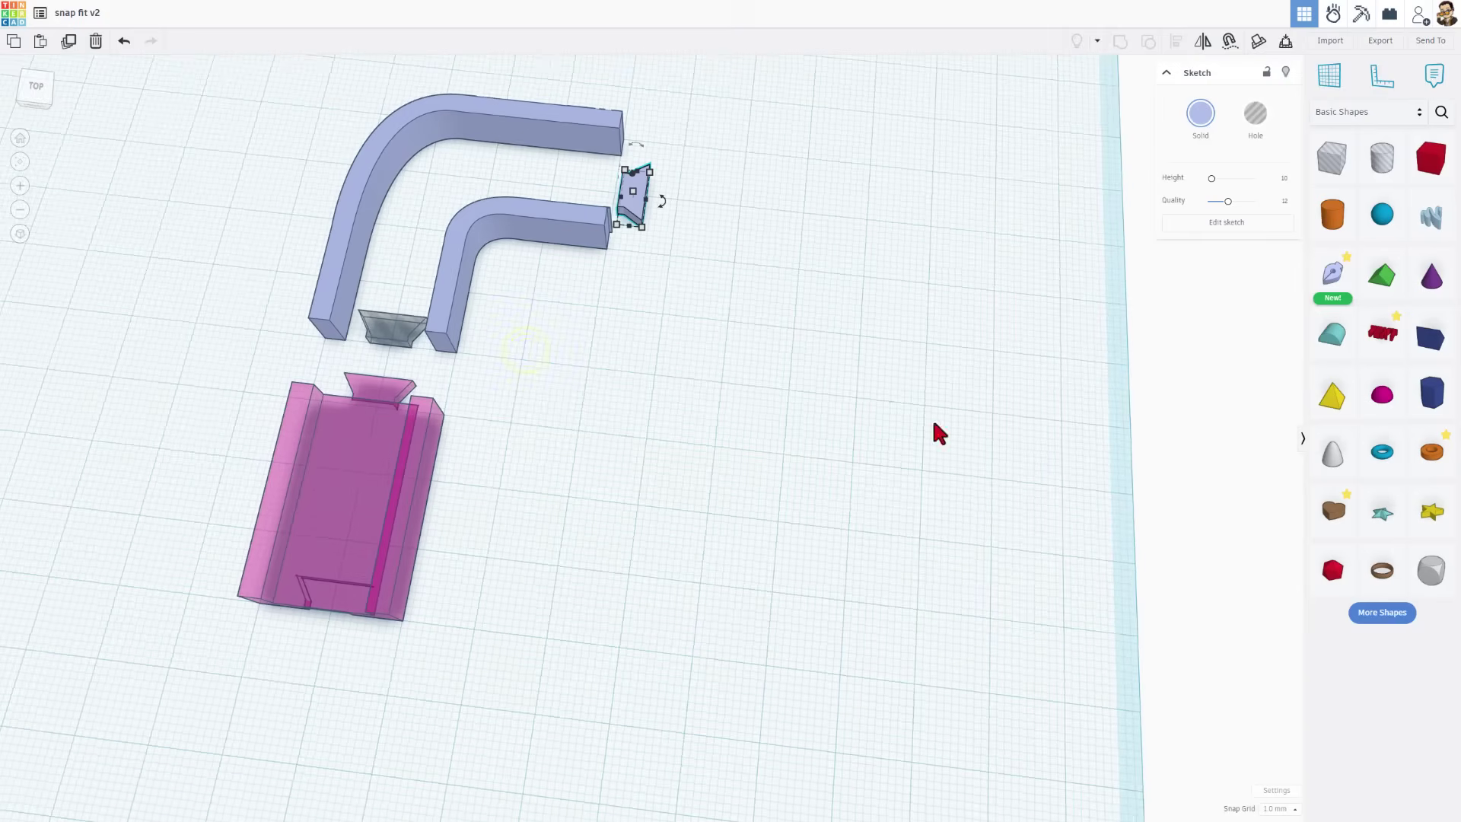
pyautogui.moveTo(1313, 292)
pyautogui.mouseDown()
pyautogui.moveTo(1144, 281)
pyautogui.moveTo(398, 309)
pyautogui.moveTo(401, 287)
pyautogui.mouseUp()
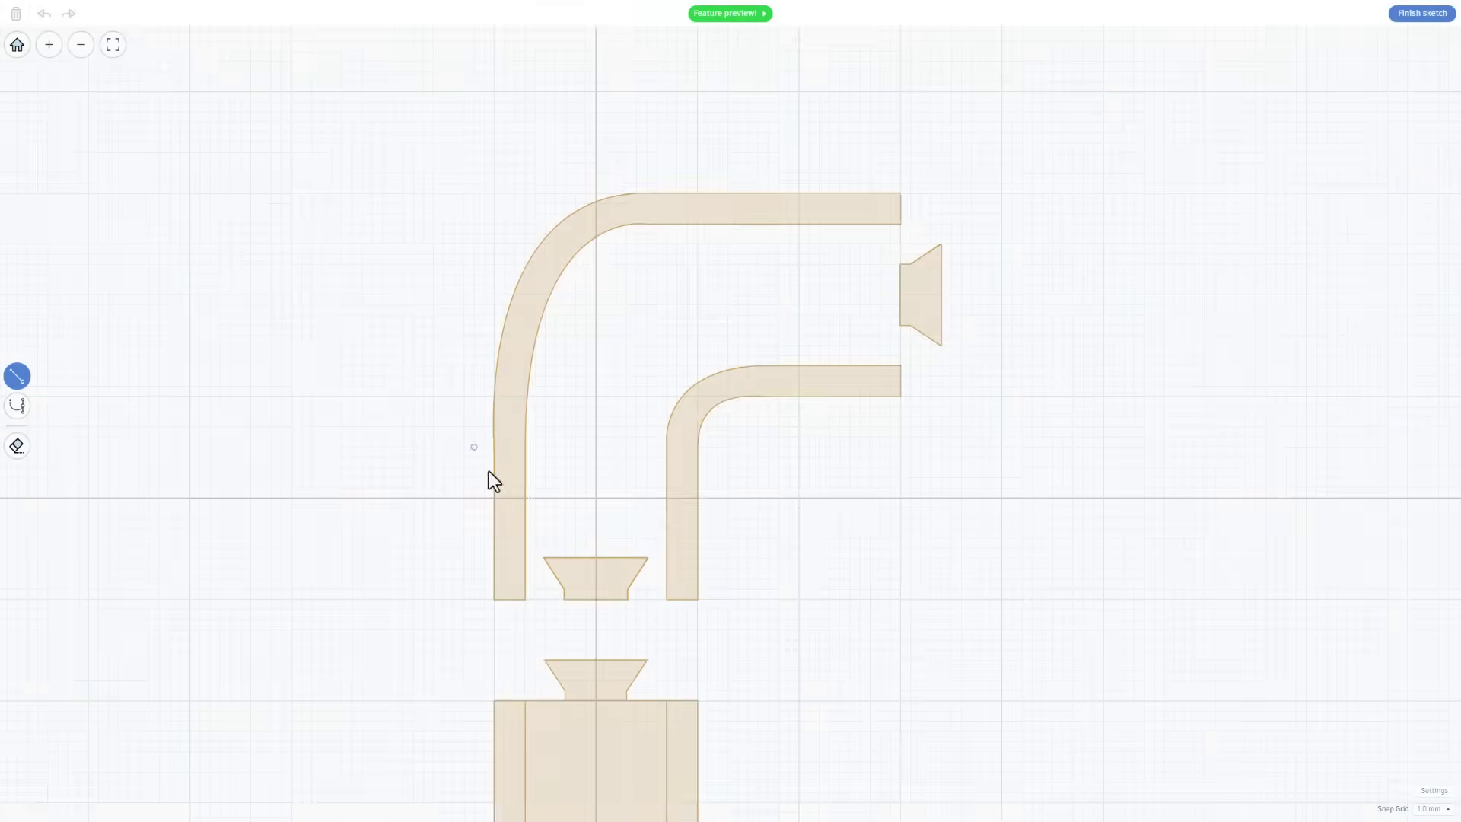
pyautogui.click(504, 599)
pyautogui.press('2')
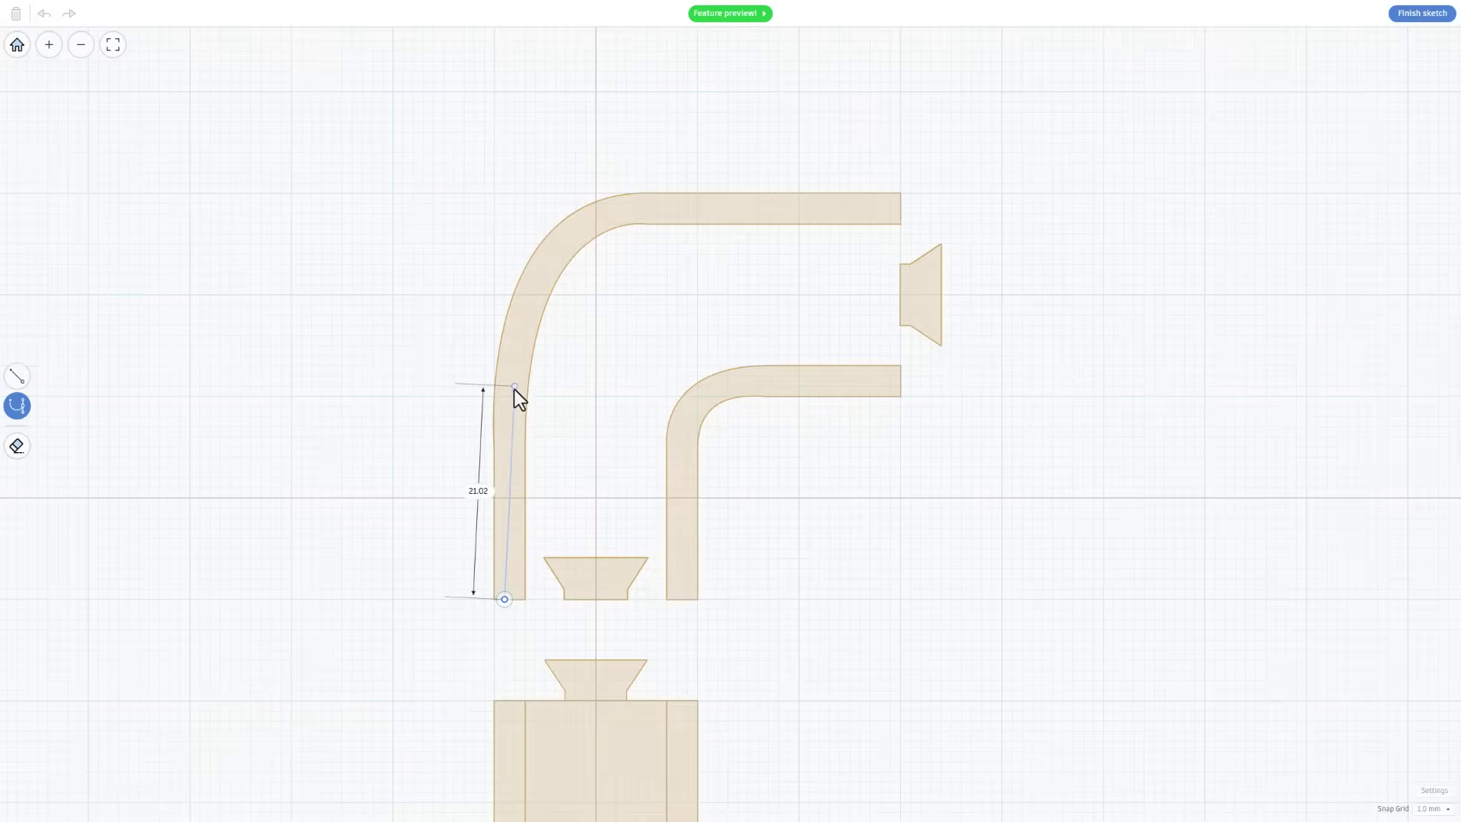
pyautogui.click(503, 396)
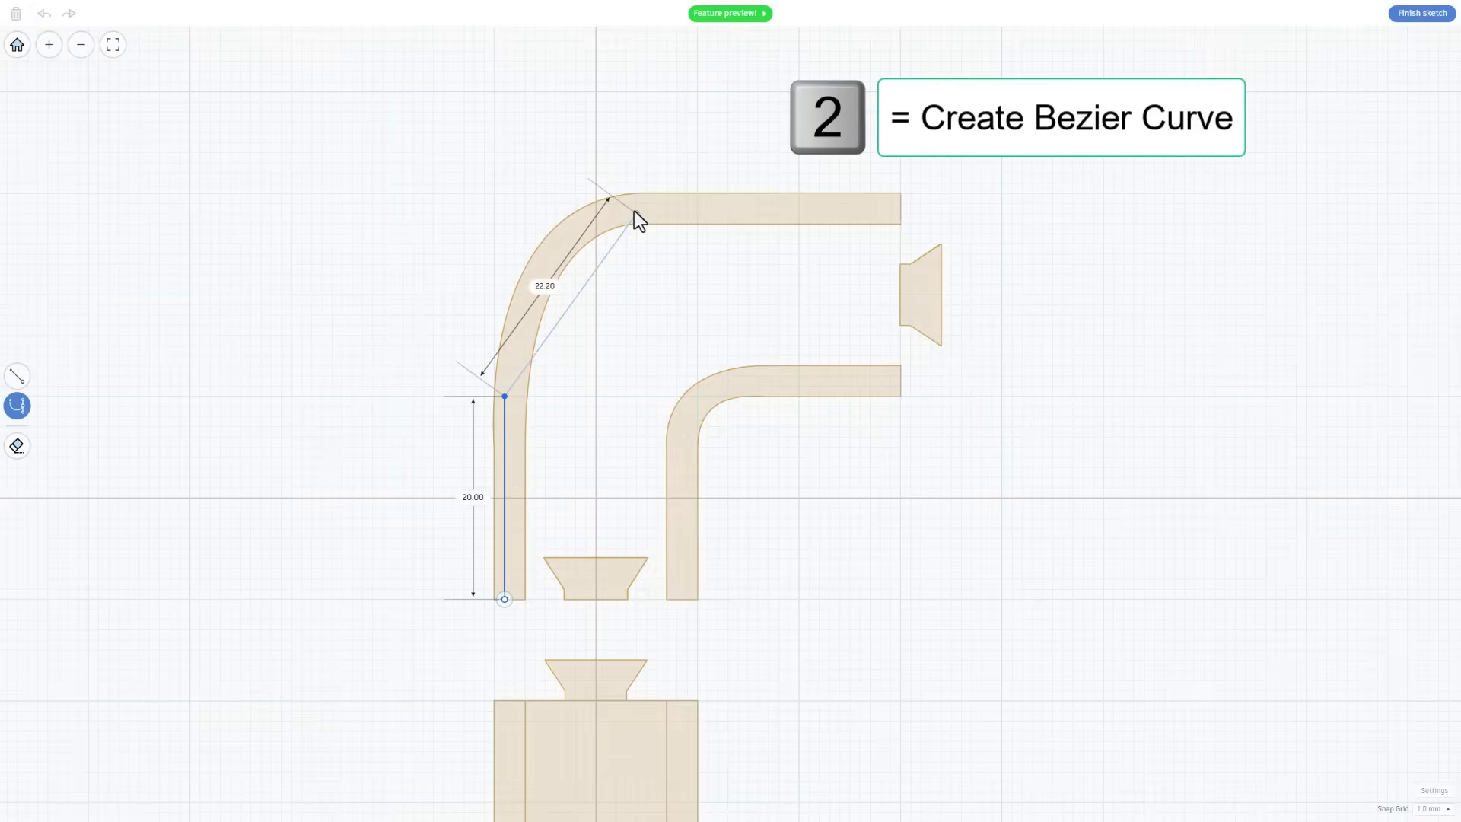
pyautogui.moveTo(636, 213); pyautogui.dragTo(760, 213)
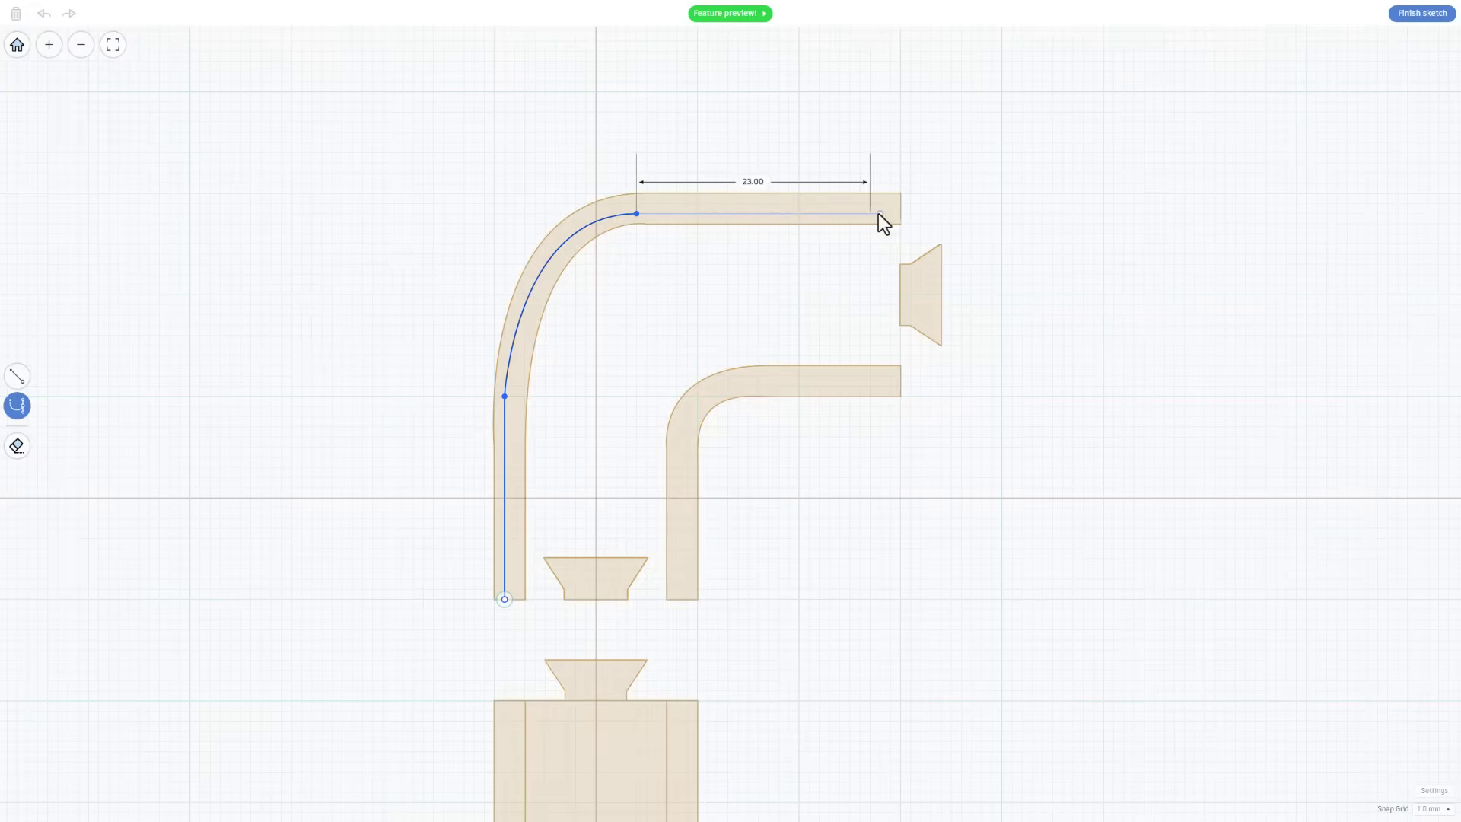
pyautogui.click(900, 213)
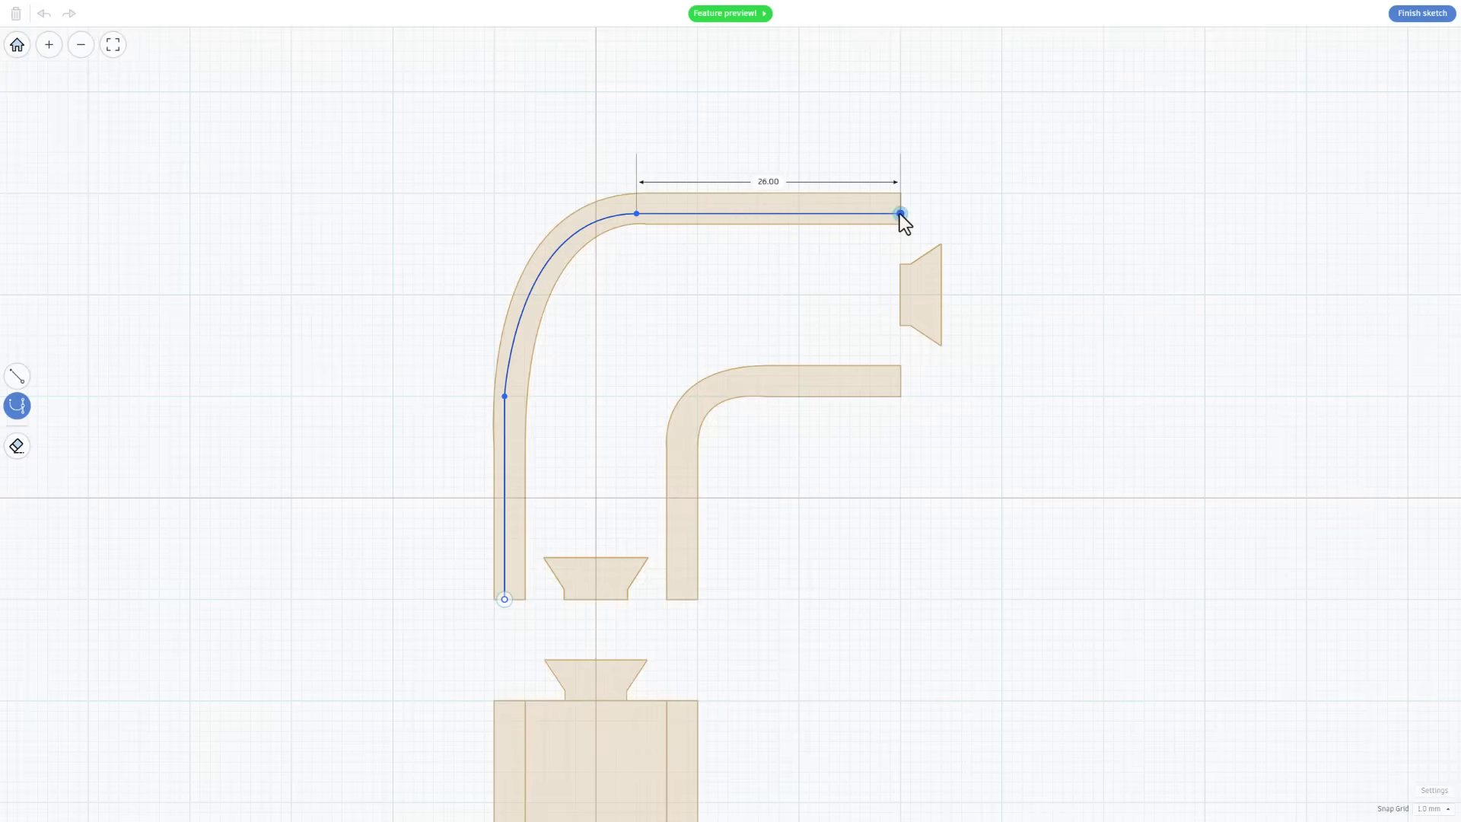
# Step: Trace the inner wall with a 17 mm line, a Bezier bend and a 14 mm line, and close the floor profile
pyautogui.click(893, 387)
pyautogui.click(727, 385)
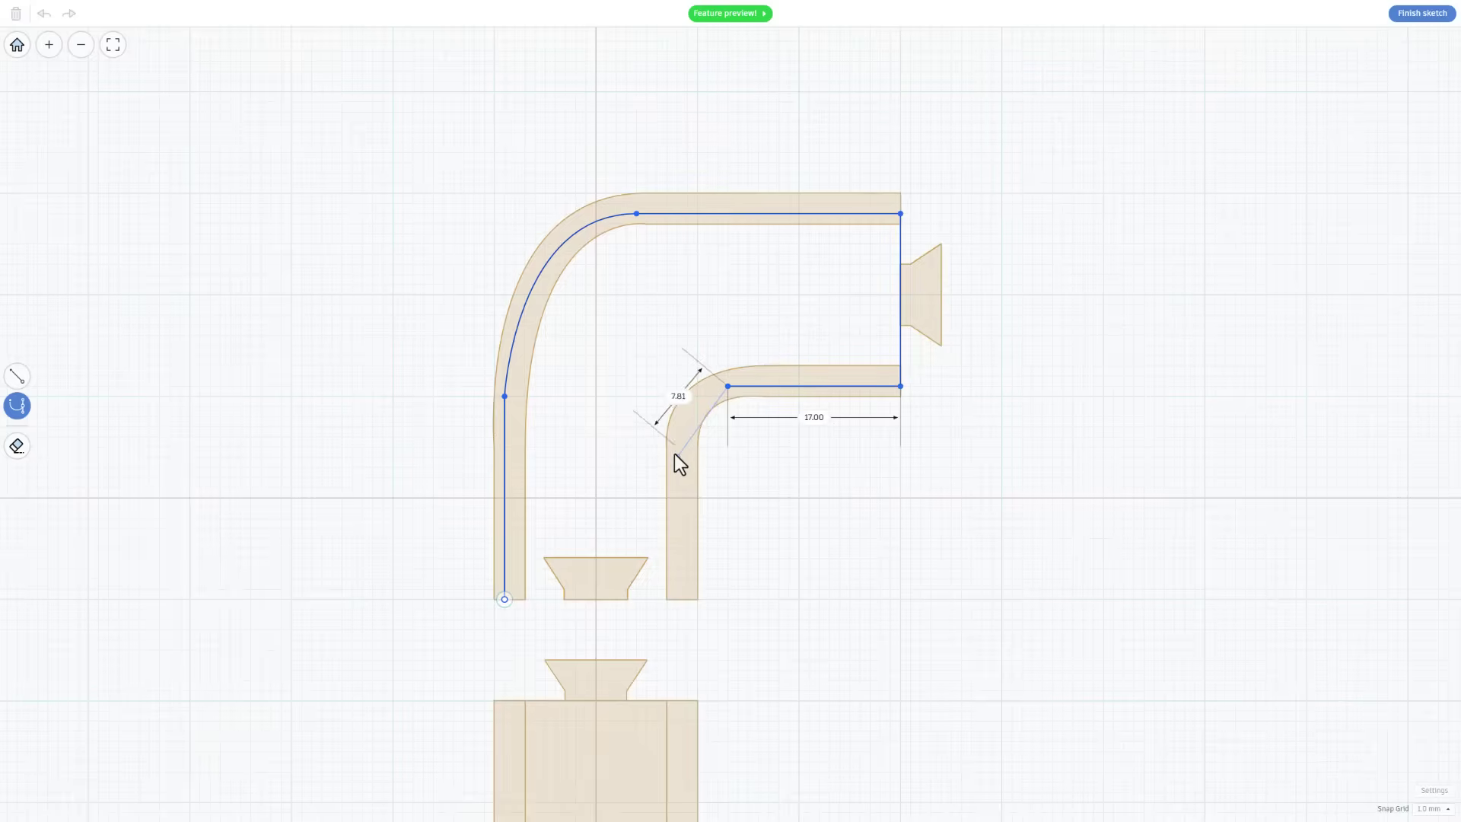
pyautogui.moveTo(676, 457); pyautogui.dragTo(702, 479)
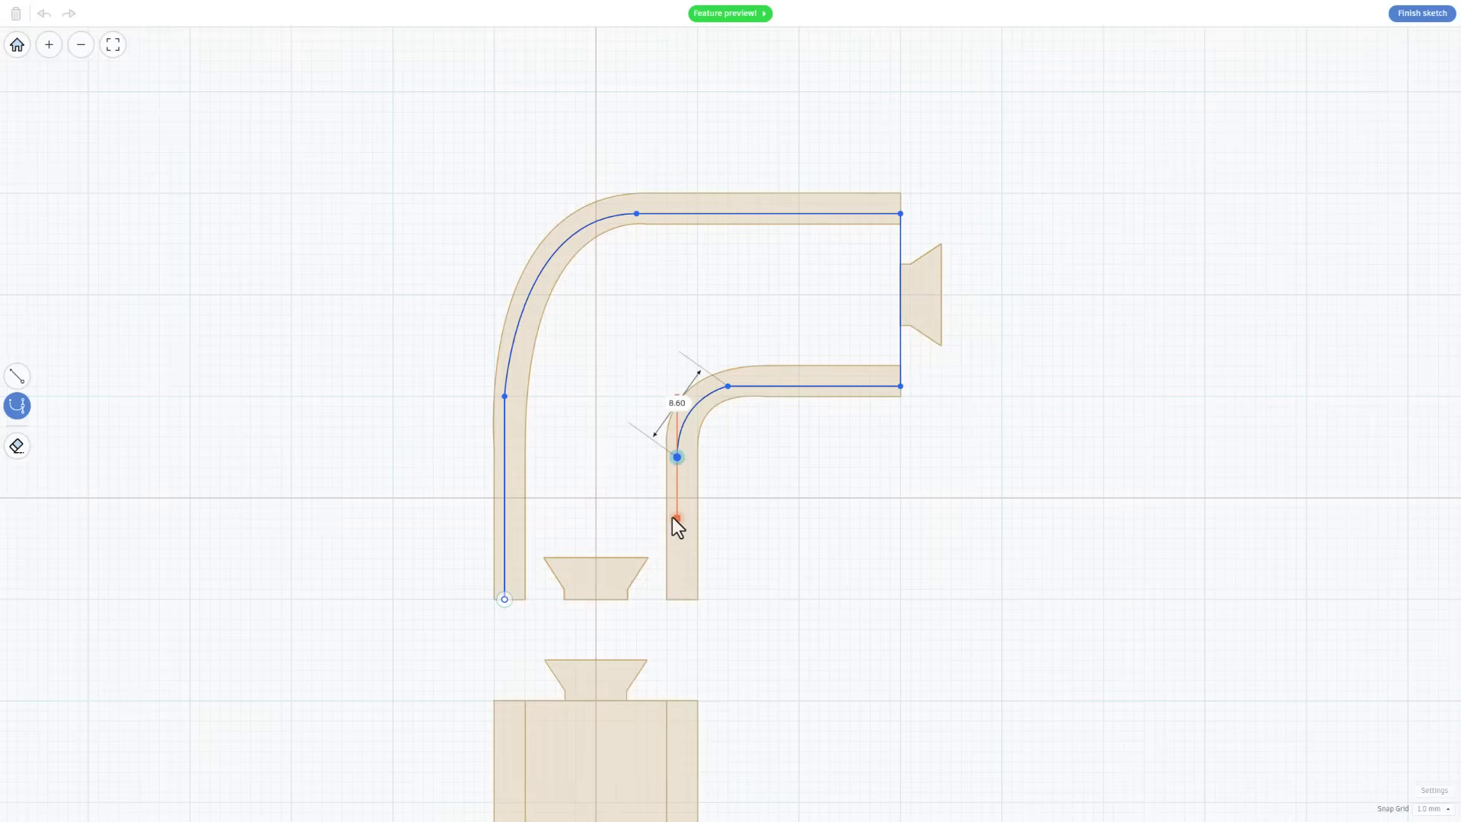
pyautogui.click(676, 598)
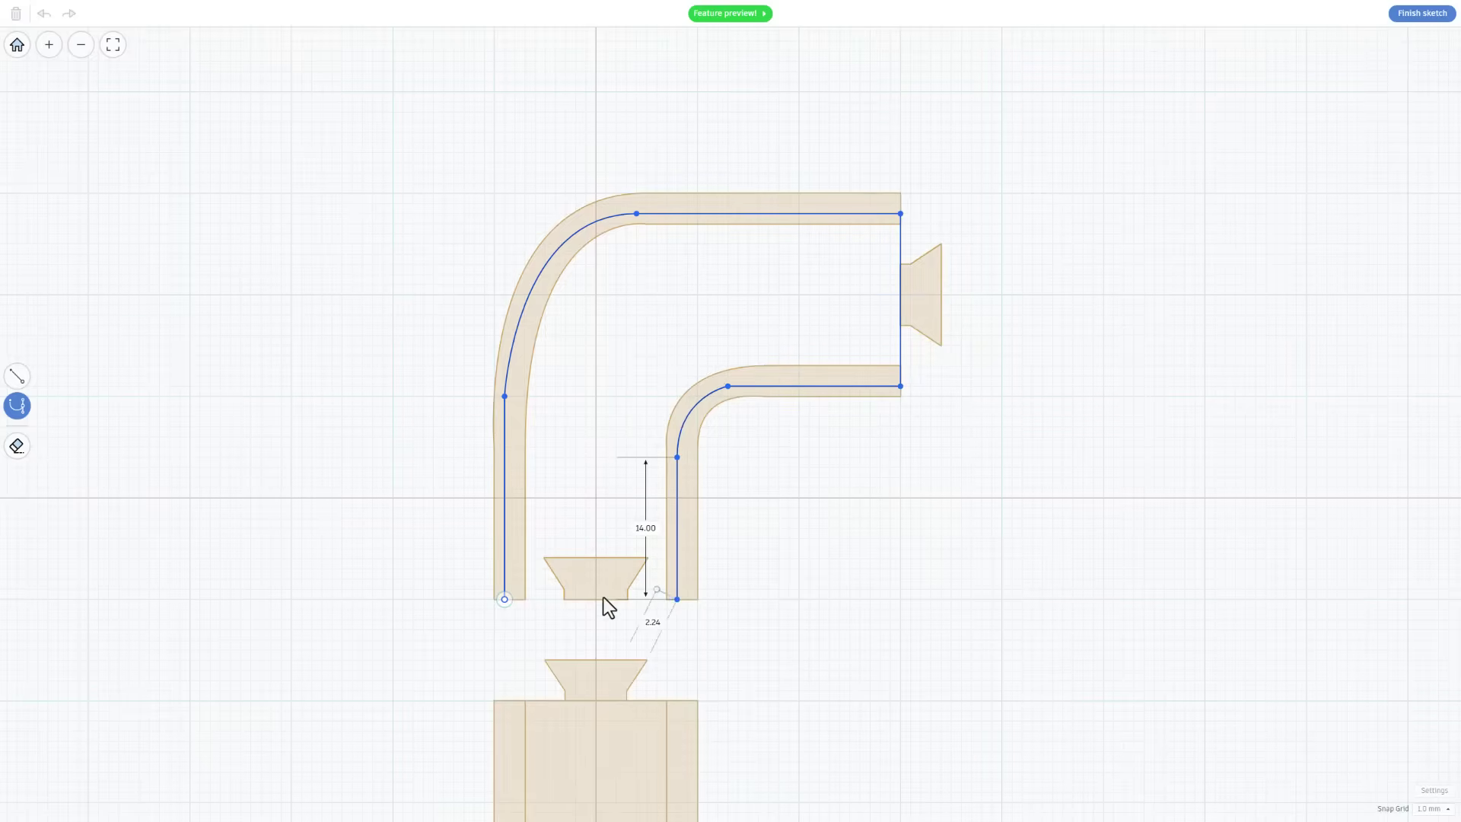
pyautogui.click(504, 599)
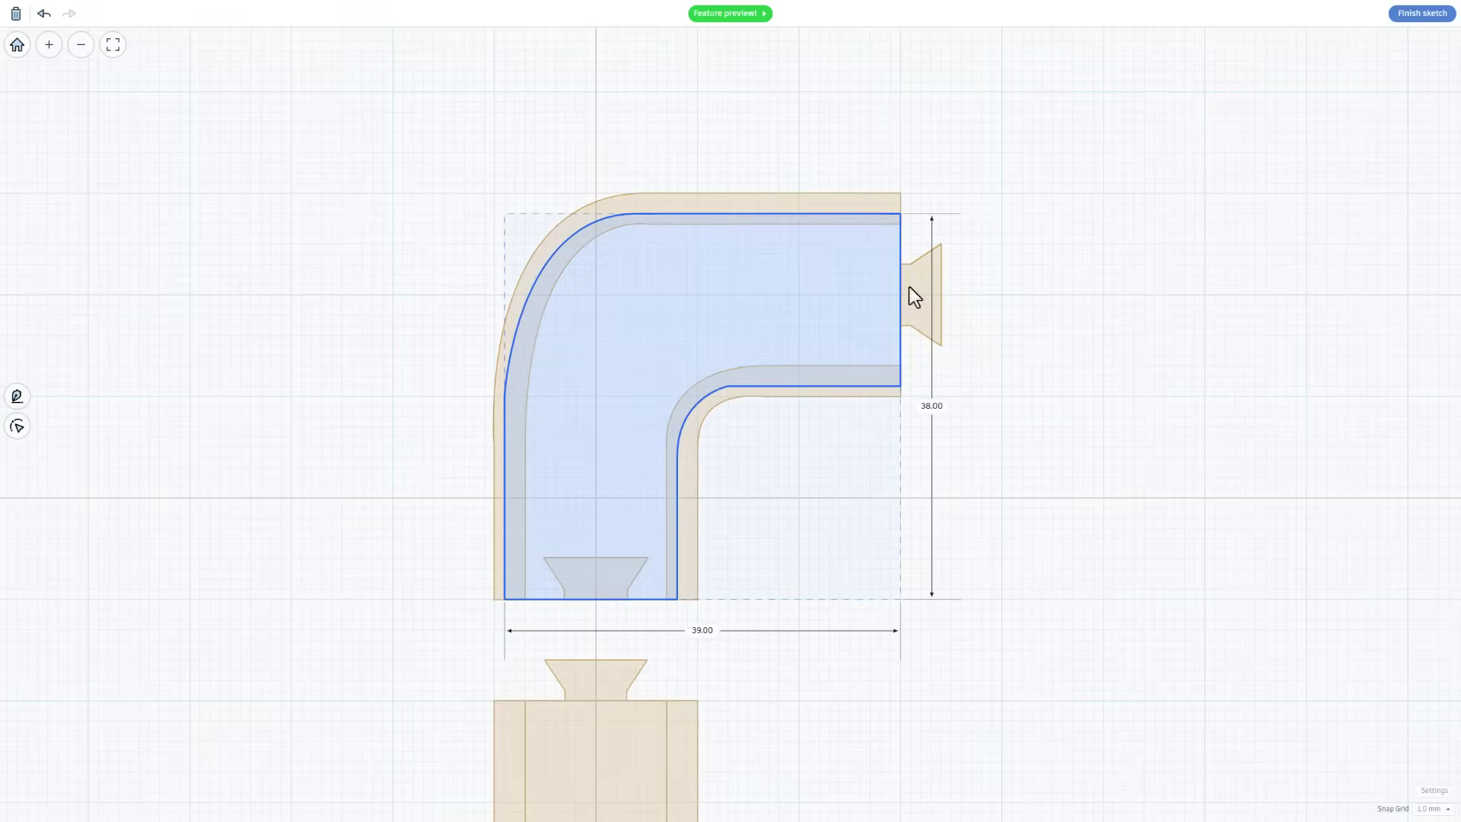
# Step: Finish the curved floor sketch and set the floor's height to 3 mm
pyautogui.click(1421, 13)
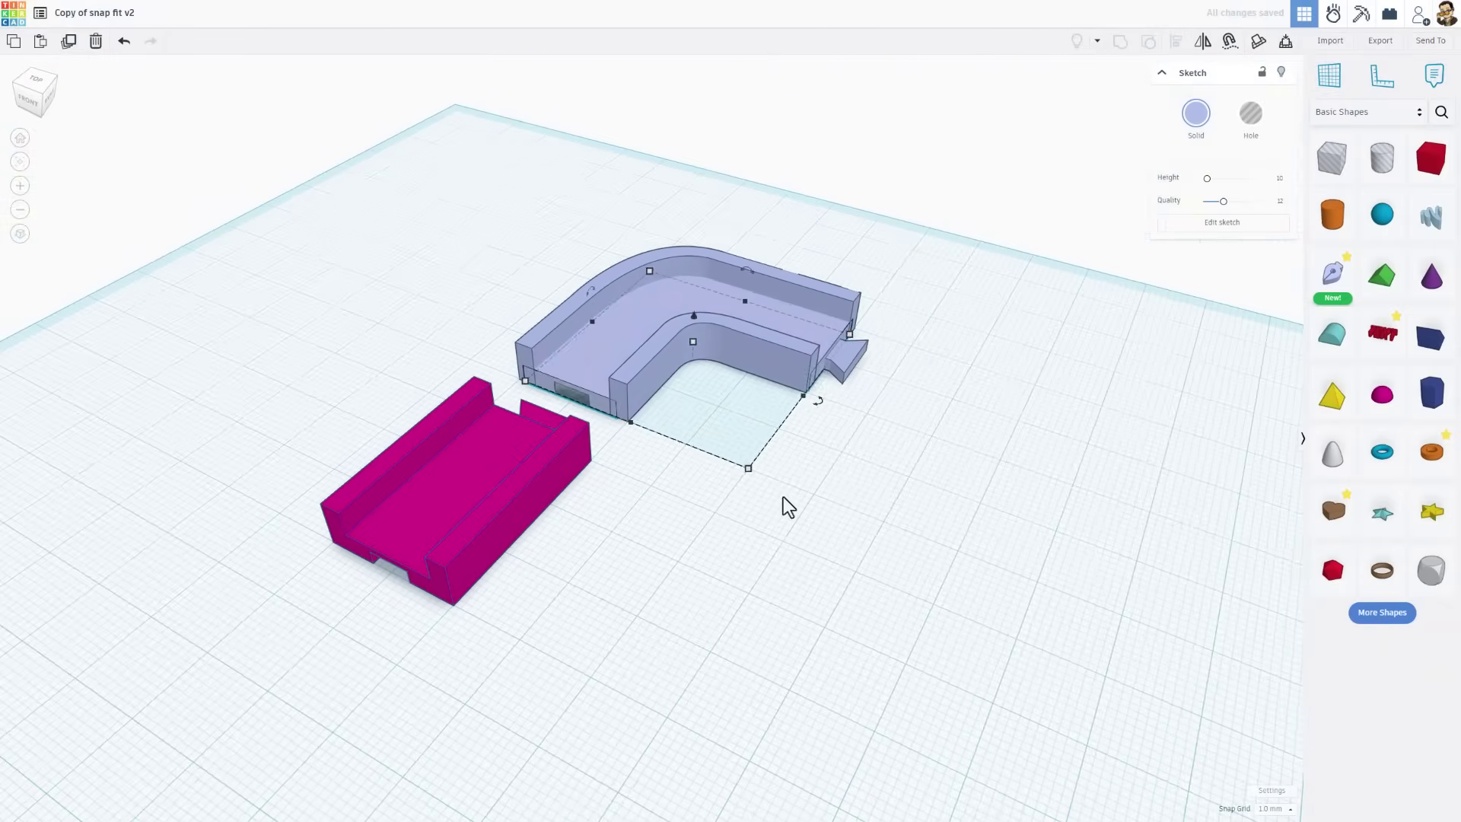
pyautogui.click(788, 507)
pyautogui.click(669, 322)
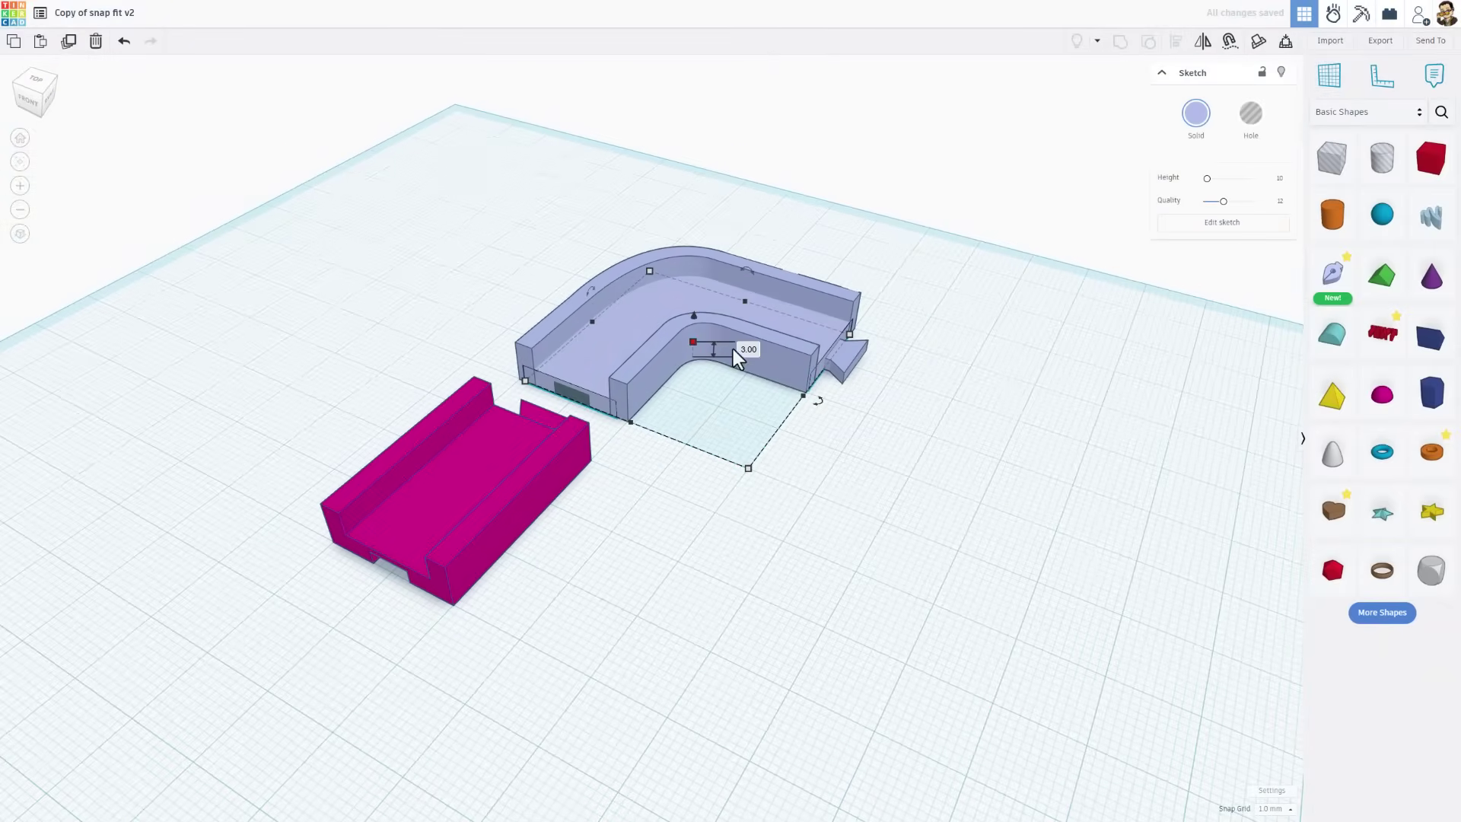
pyautogui.click(761, 459)
pyautogui.moveTo(761, 460); pyautogui.dragTo(883, 466, button='right')
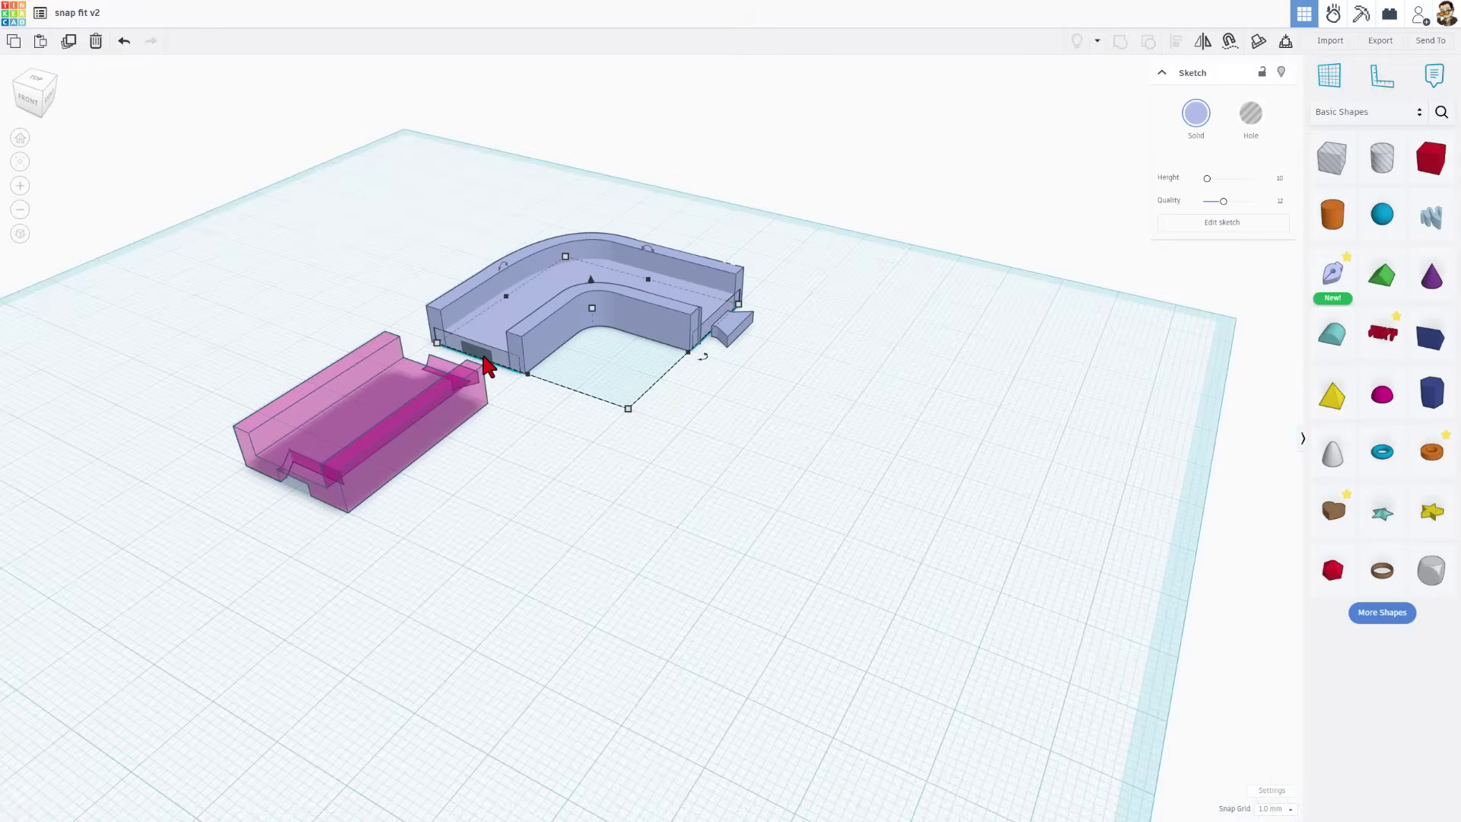
# Step: Place a workplane on the channel's open end face, drop the dovetail tab onto it, and restore the base workplane
pyautogui.scroll(5, 791, 329)
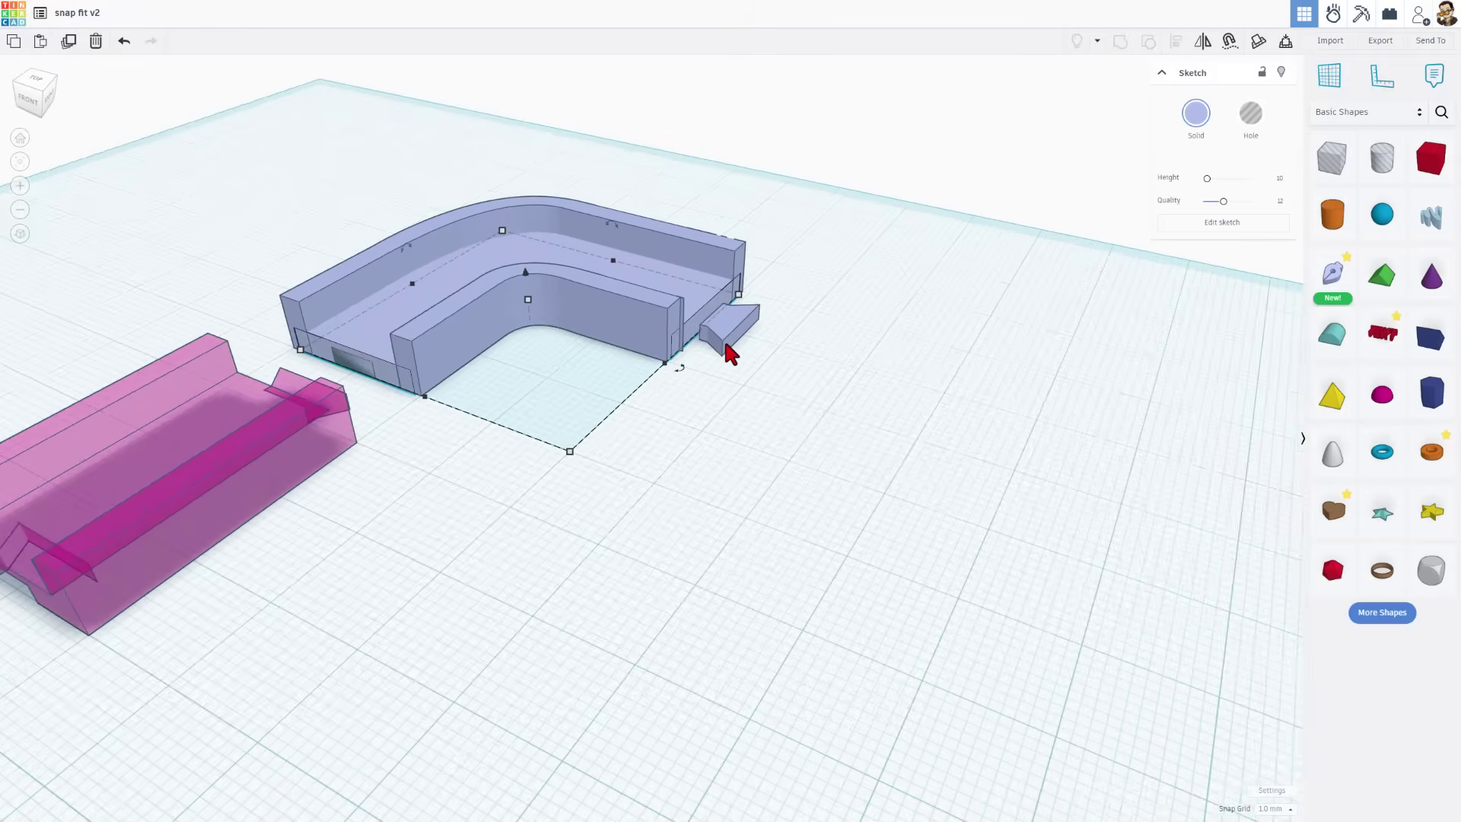
pyautogui.press('w')
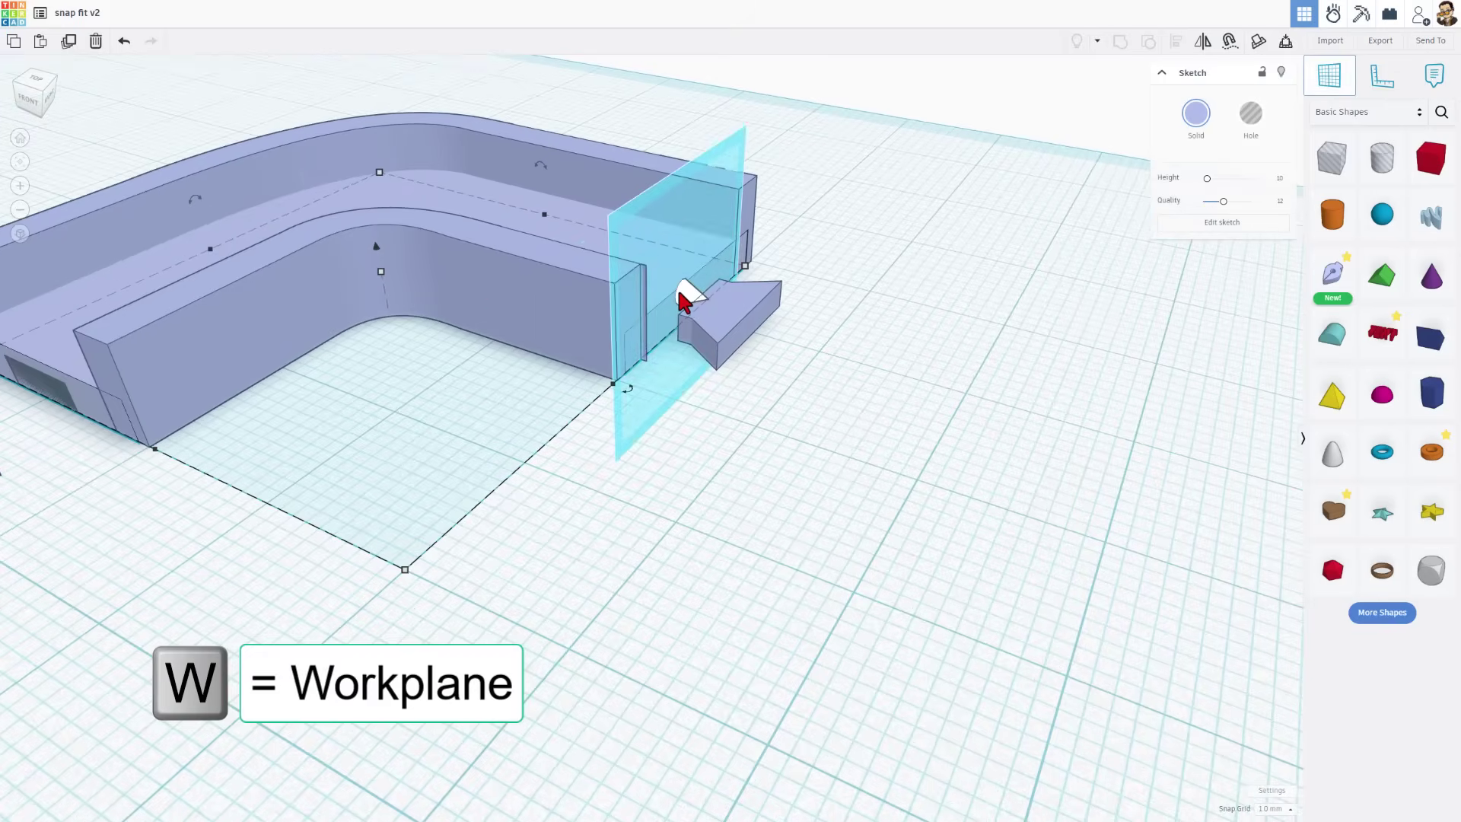
pyautogui.click(681, 293)
pyautogui.press('d')
pyautogui.click(704, 312)
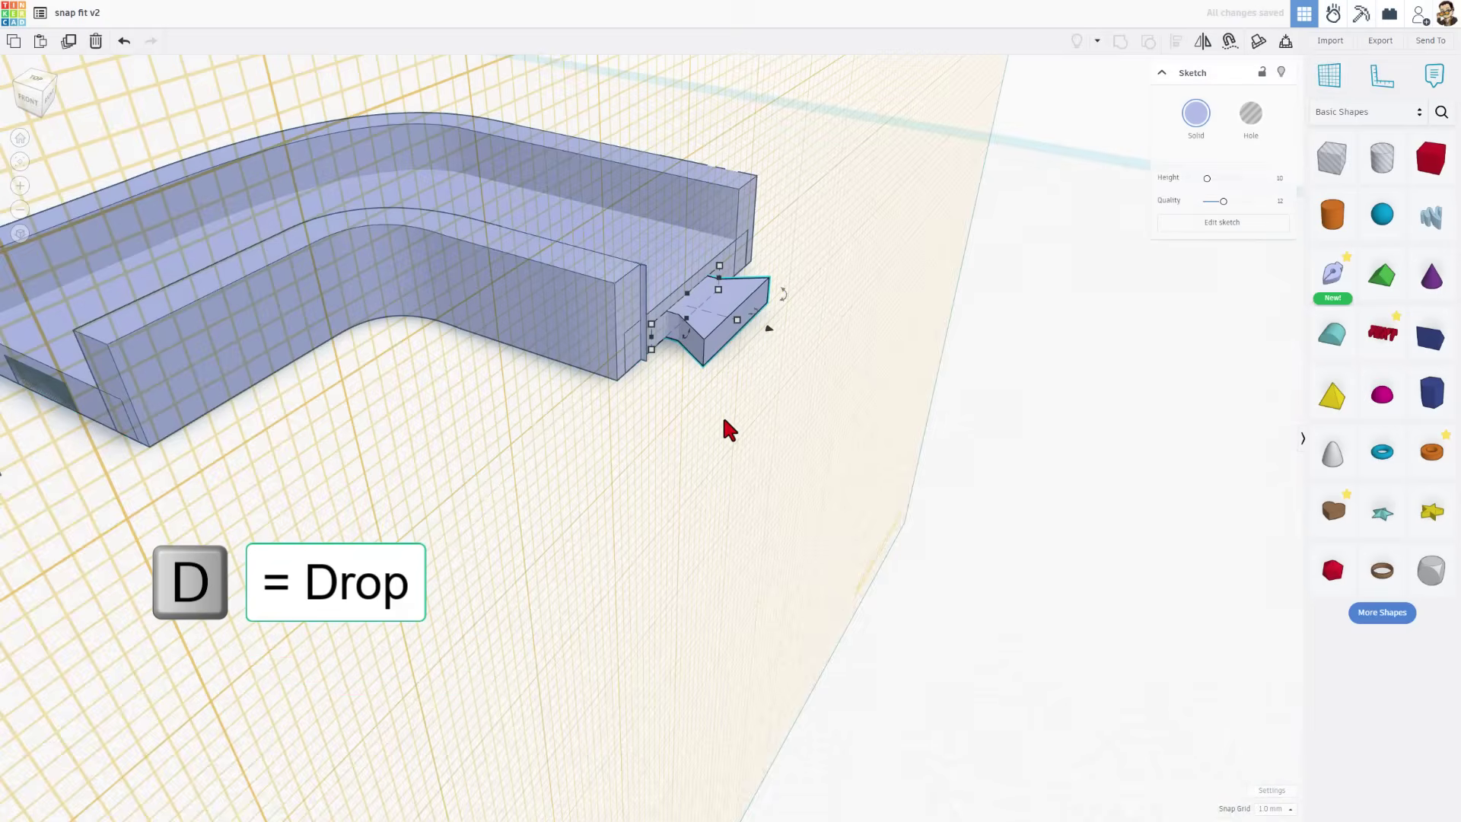
pyautogui.press('w')
pyautogui.click(753, 457)
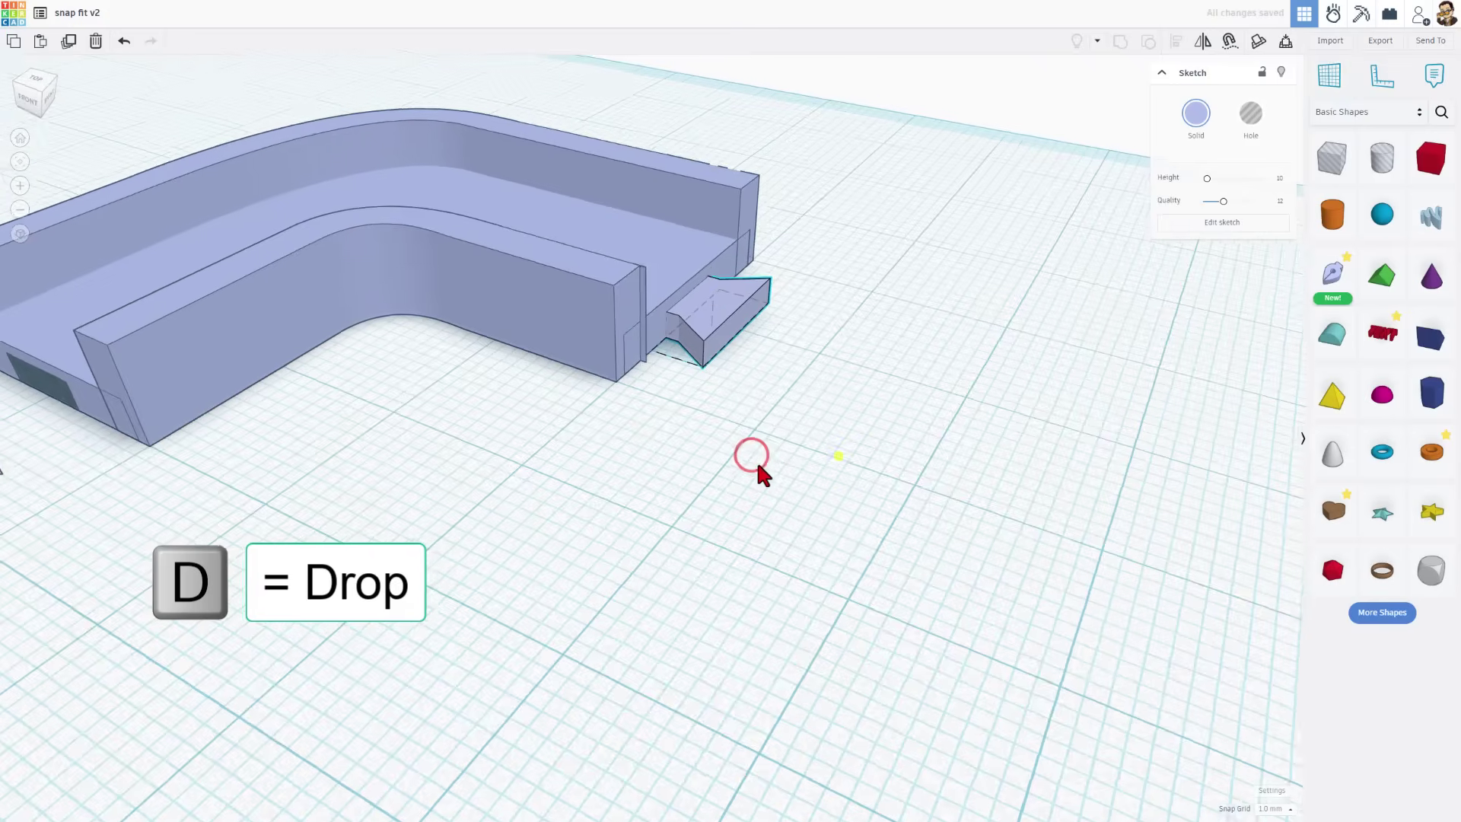
# Step: Add a solid box in front of the open end and align the dovetail tab to the box's centre
pyautogui.moveTo(753, 454); pyautogui.dragTo(567, 349, button='right')
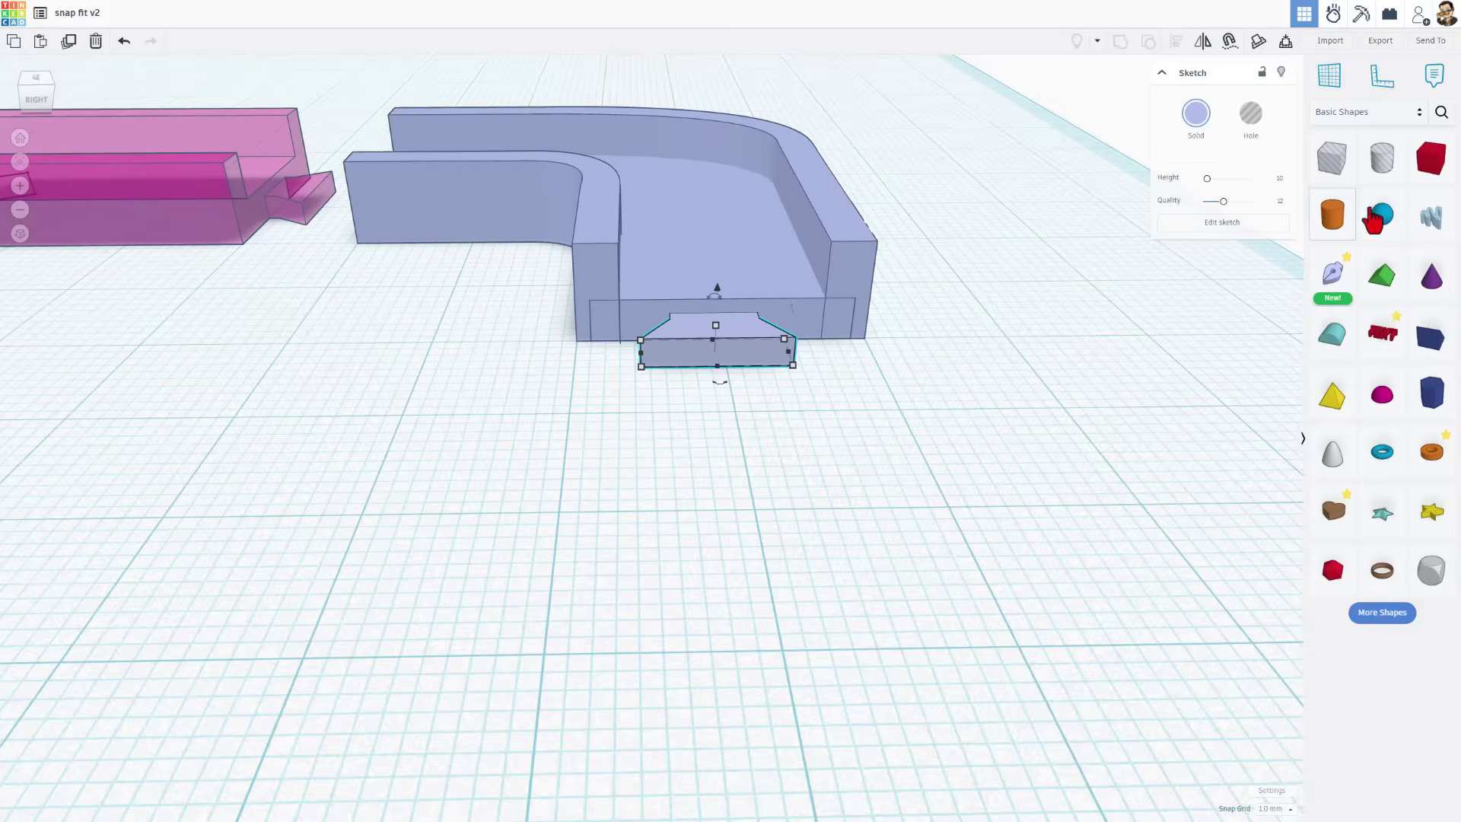
pyautogui.moveTo(1429, 156); pyautogui.dragTo(1033, 267)
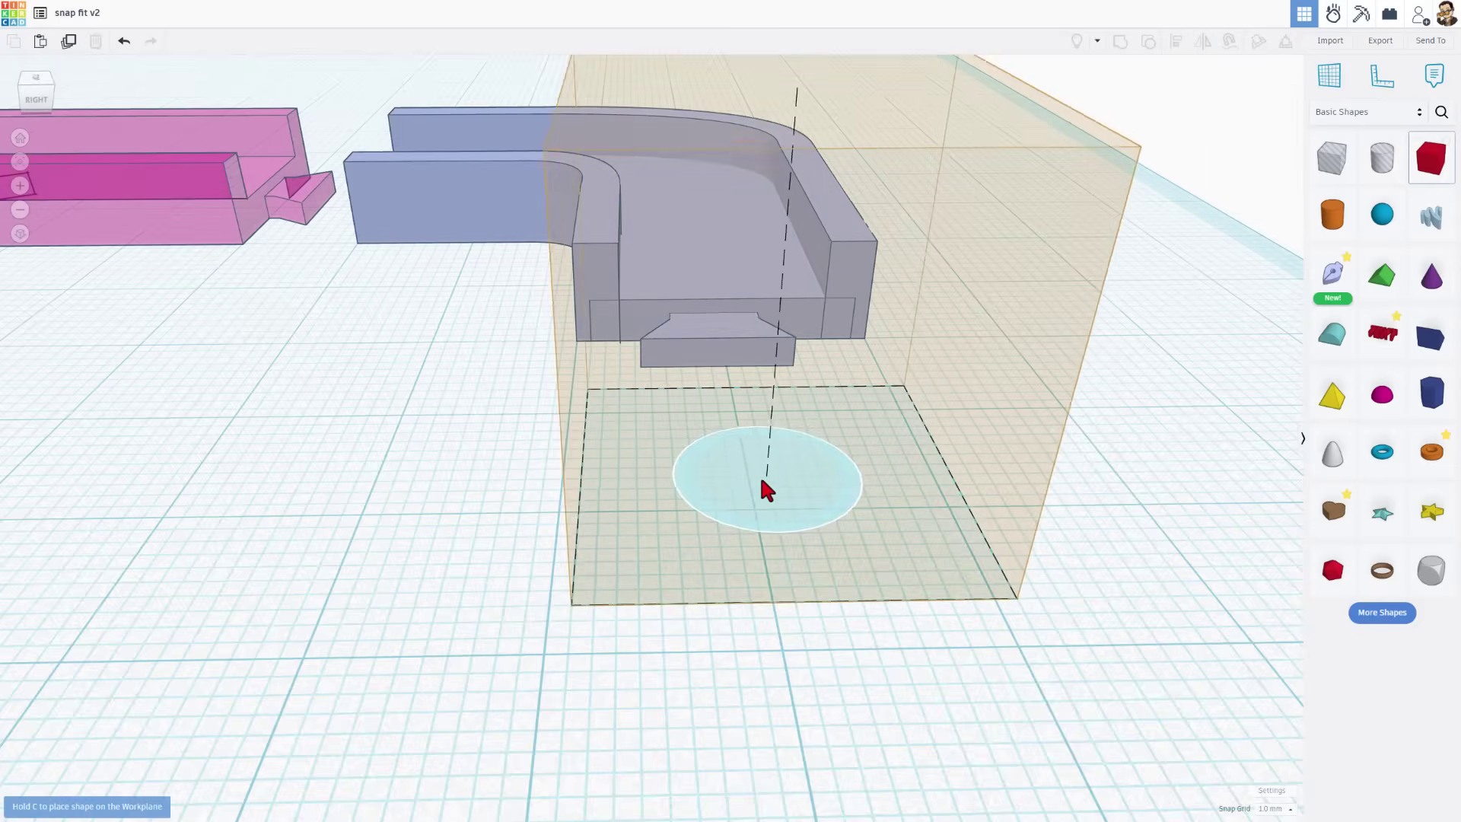
pyautogui.click(753, 488)
pyautogui.moveTo(549, 527); pyautogui.dragTo(773, 440, button='right')
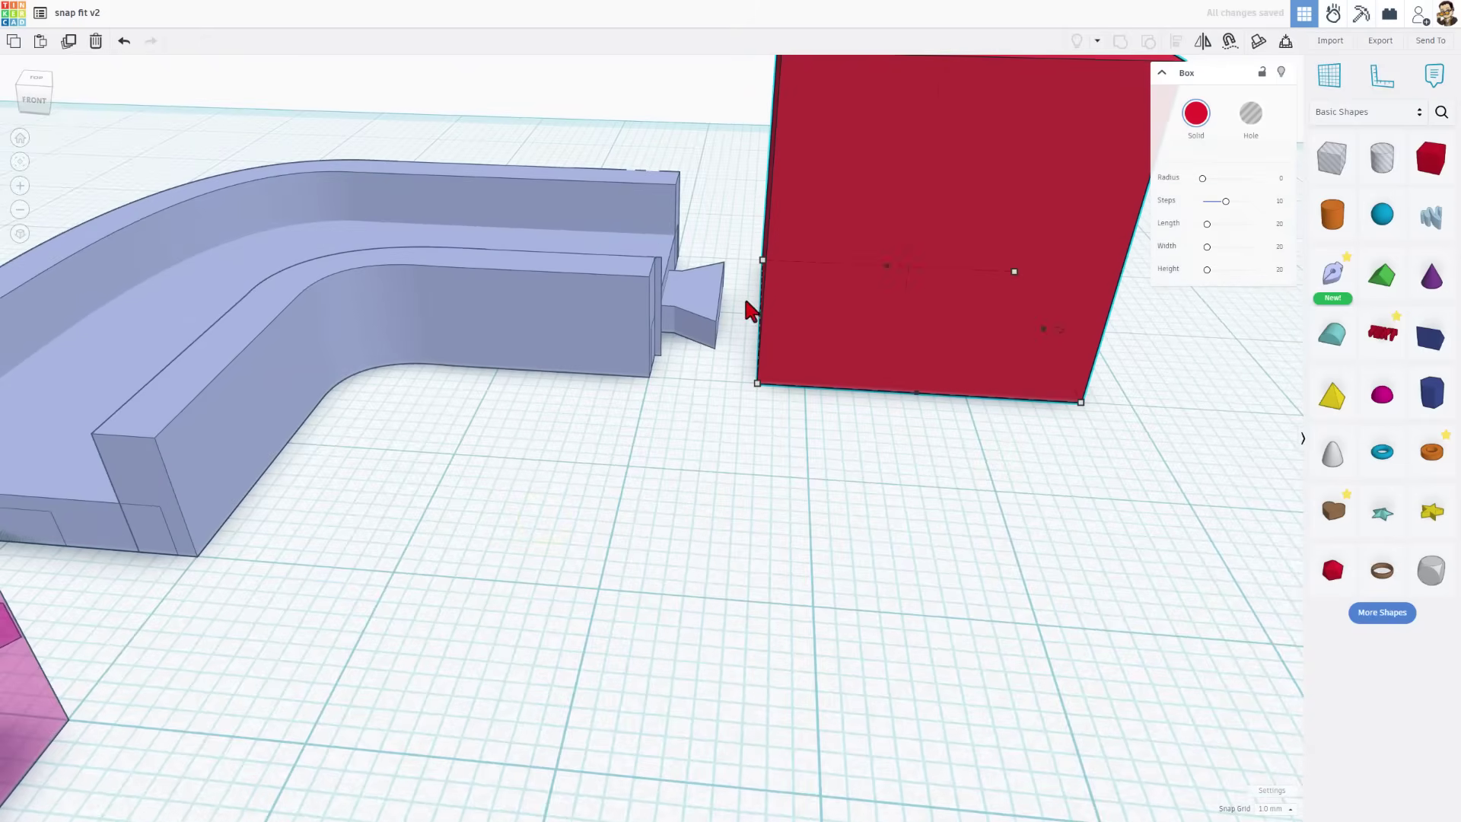
pyautogui.press('l')
pyautogui.moveTo(706, 389); pyautogui.dragTo(809, 318)
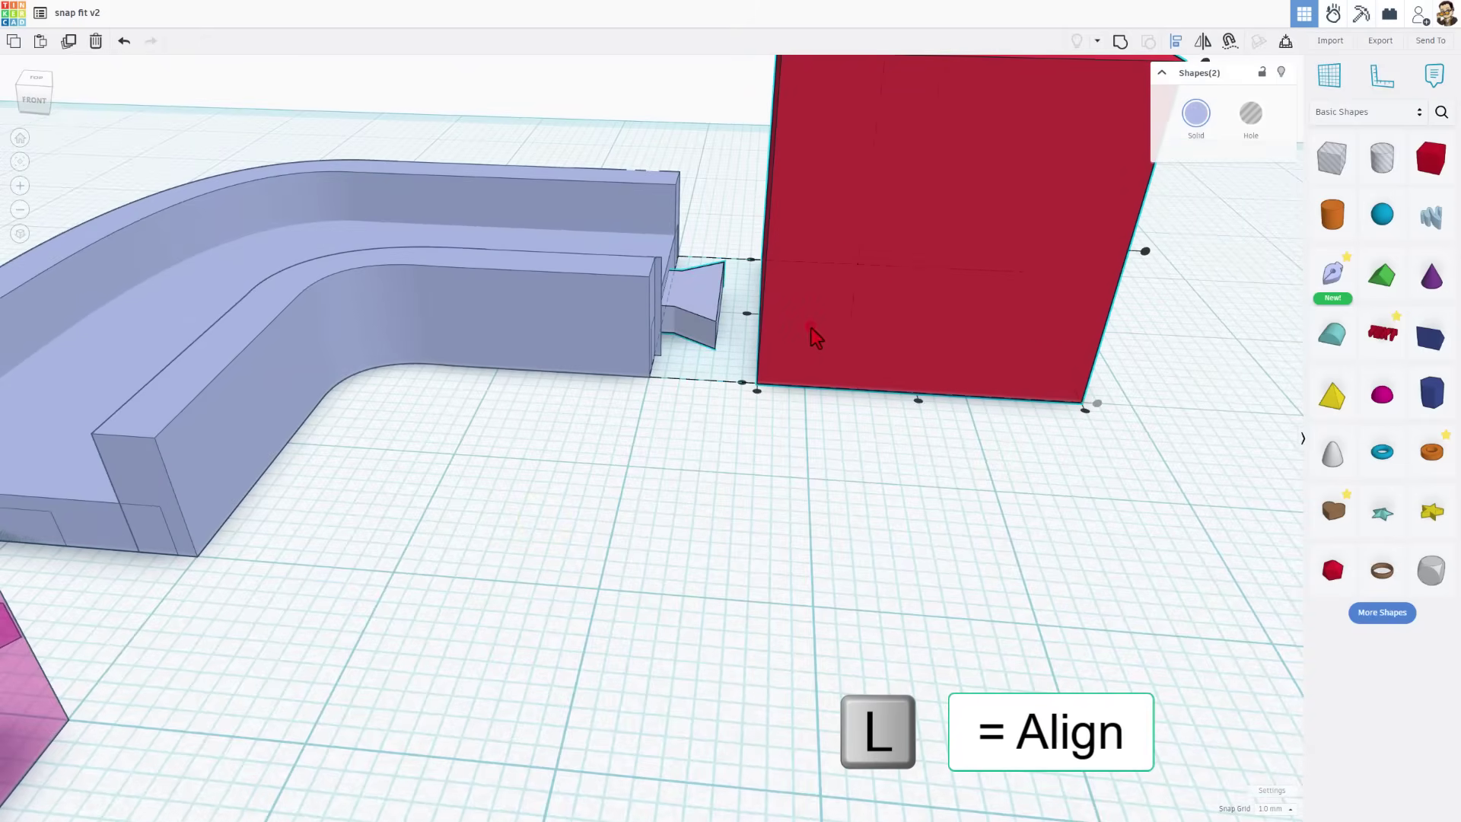
pyautogui.moveTo(808, 335); pyautogui.dragTo(805, 327, button='right')
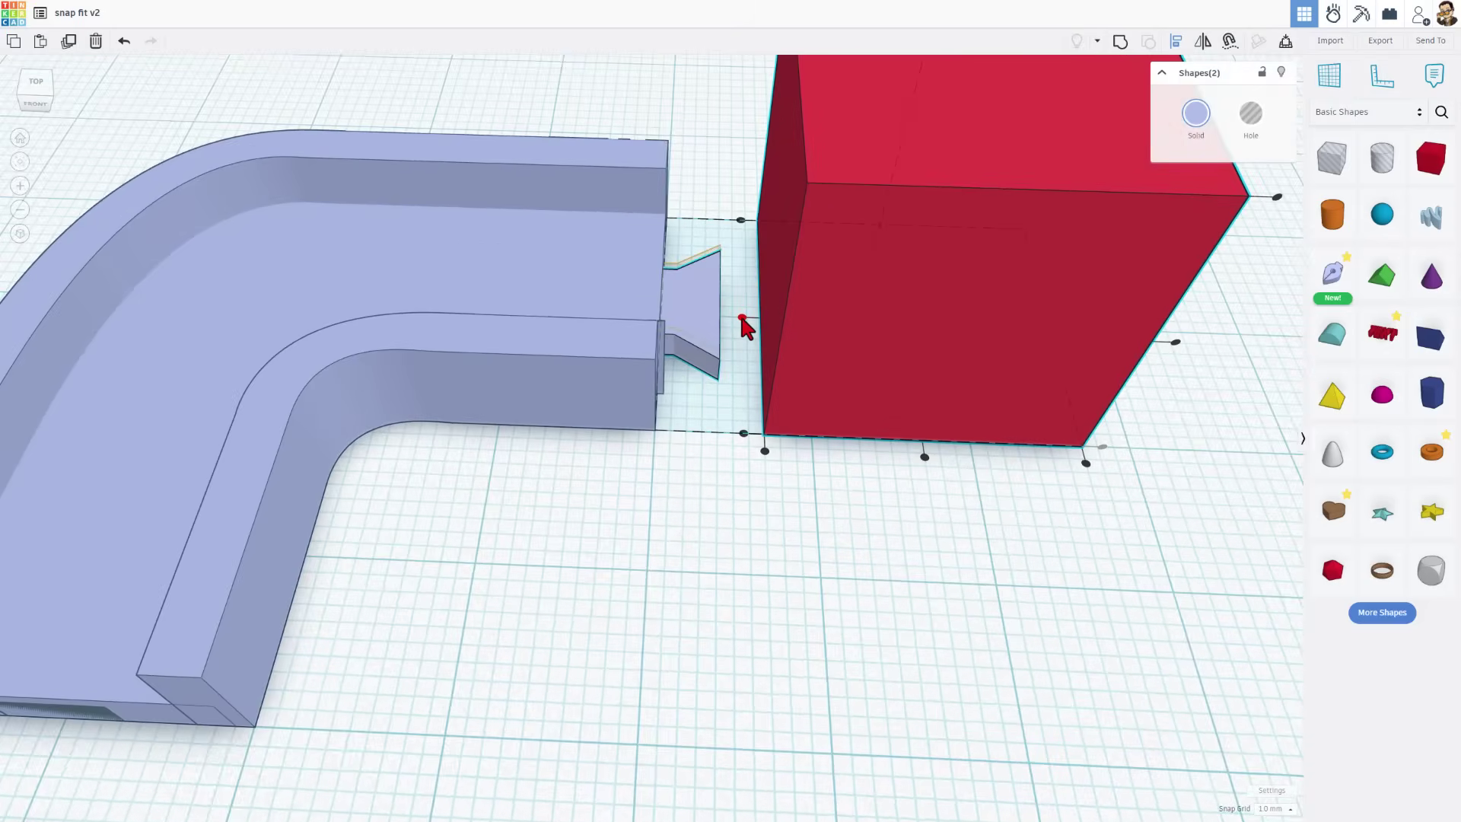
# Step: Delete the red alignment box beside the dovetail tab
pyautogui.click(692, 394)
pyautogui.press('Delete')
pyautogui.moveTo(711, 471); pyautogui.dragTo(877, 466, button='right')
pyautogui.click(841, 327)
pyautogui.press('Delete')
# Step: Open the curved channel's inner wall sketch for editing and show the profile's points
pyautogui.scroll(-3, 692, 423)
pyautogui.scroll(4, 289, 356)
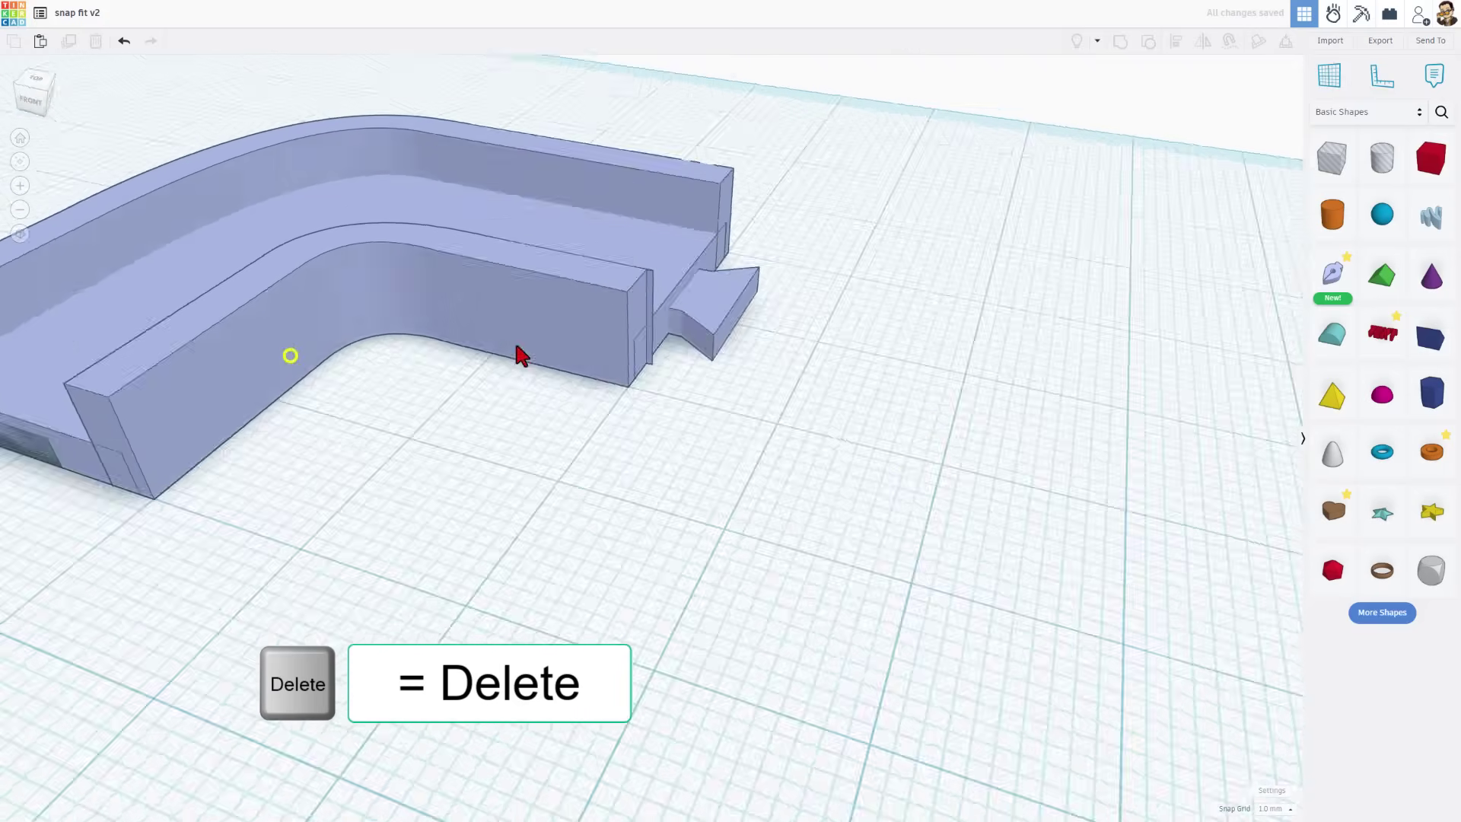
pyautogui.moveTo(424, 572); pyautogui.dragTo(597, 418, button='right')
pyautogui.click(580, 351)
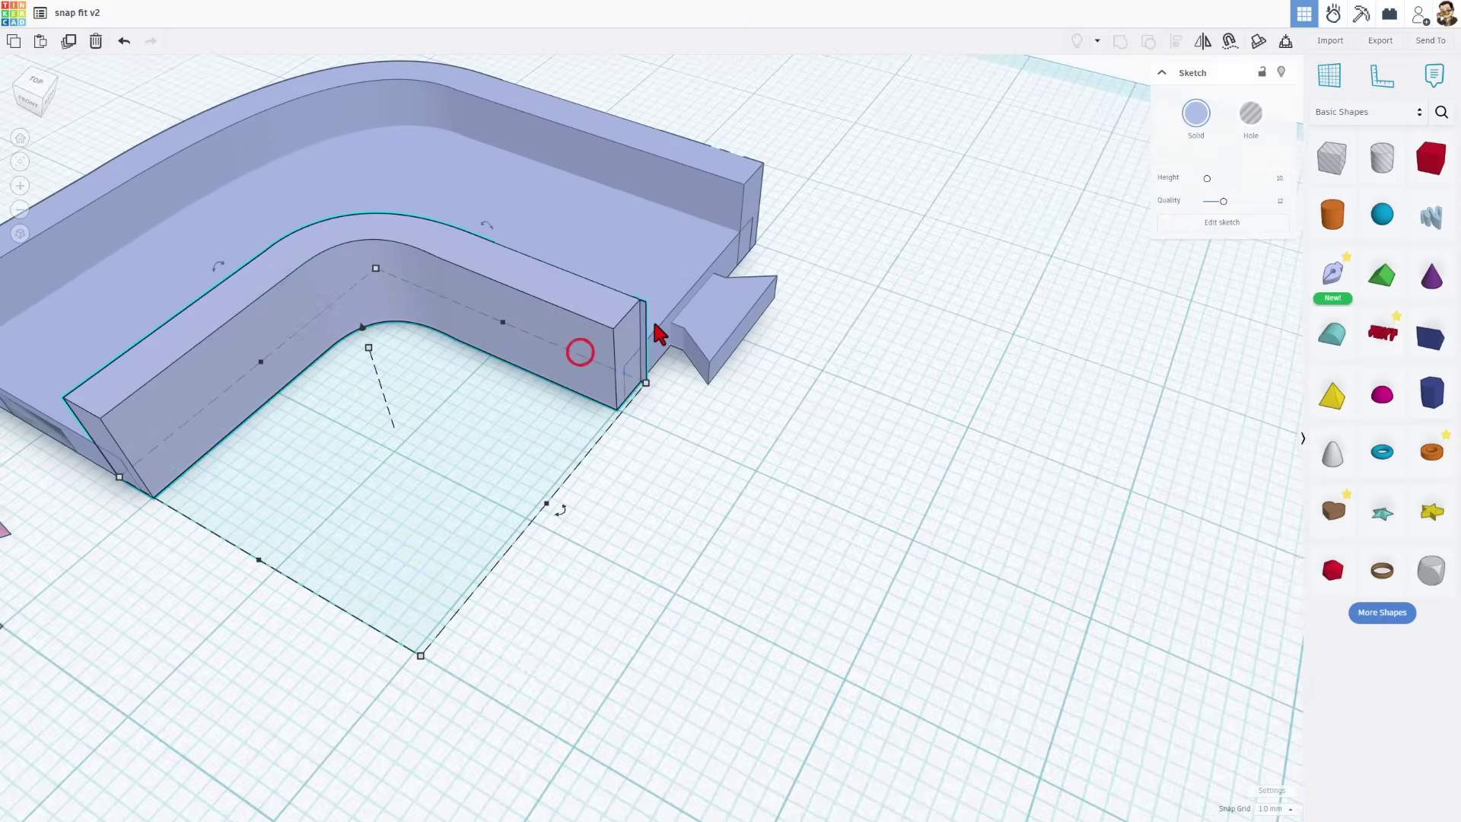
pyautogui.doubleClick(599, 340)
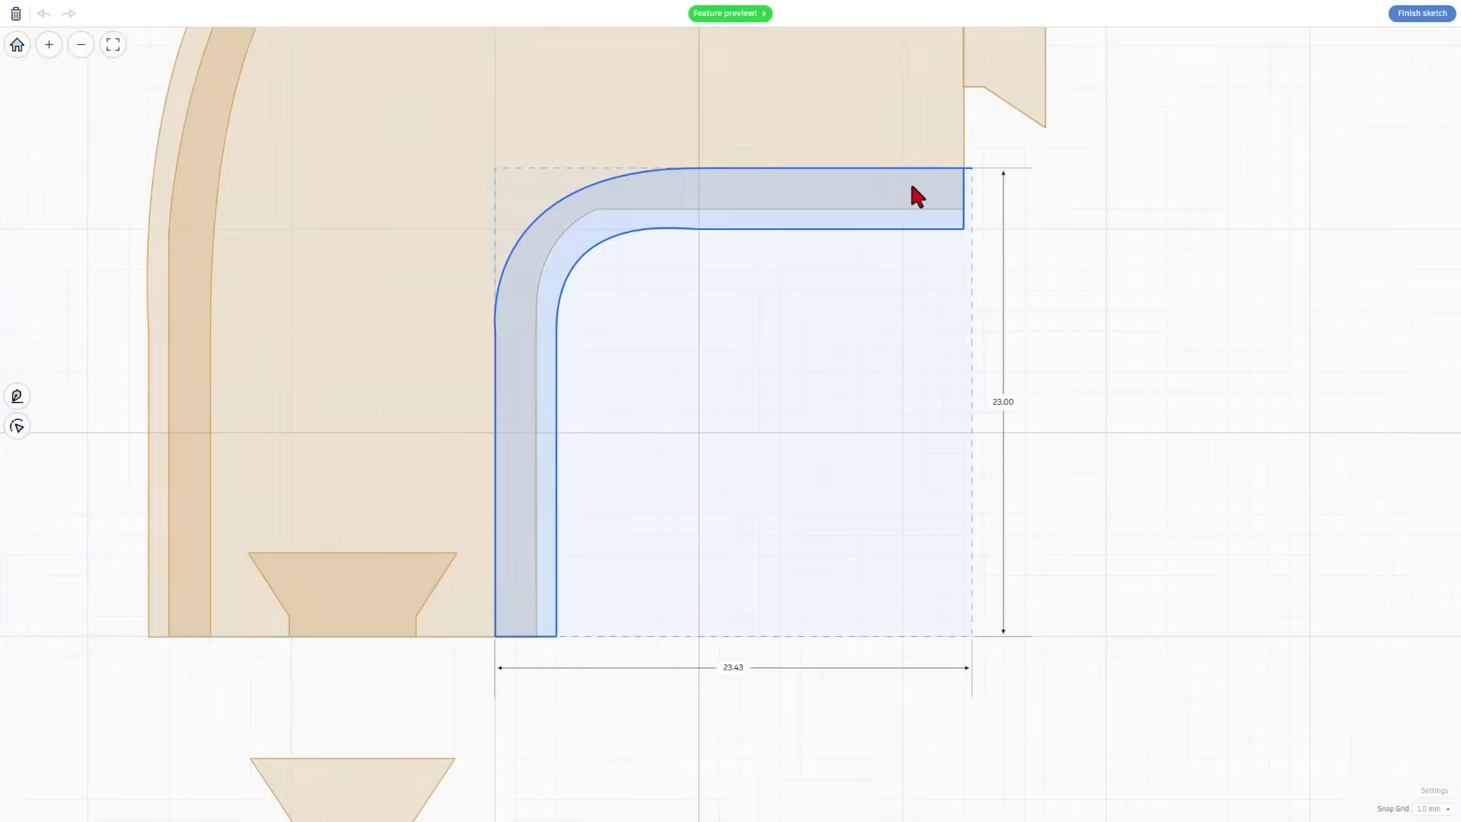
pyautogui.click(911, 187)
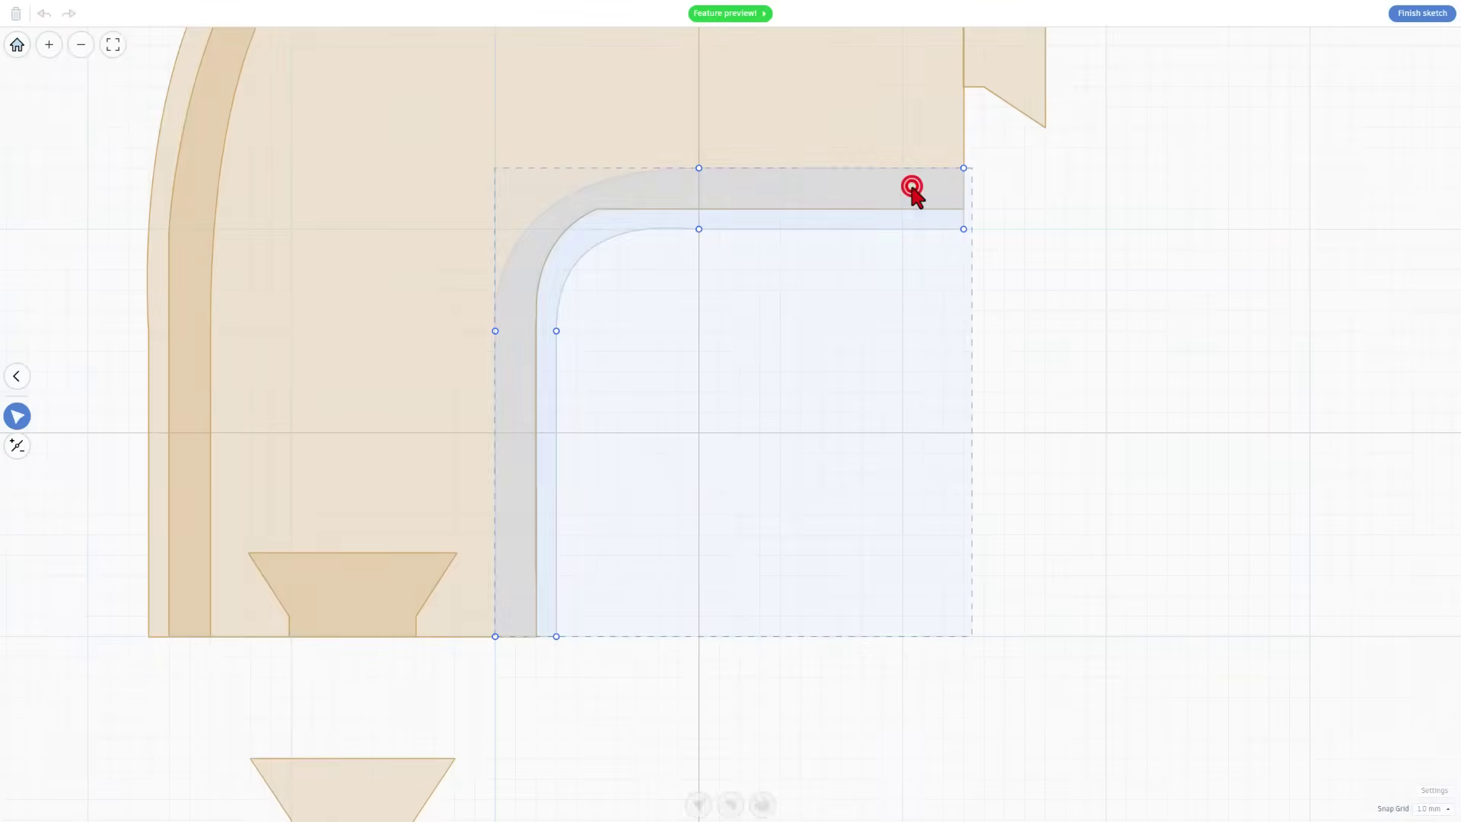
pyautogui.scroll(3, 976, 190)
# Step: Convert the 13 mm channel-side edge at the inner wall's open end to a straight line and finish the sketch
pyautogui.click(958, 190)
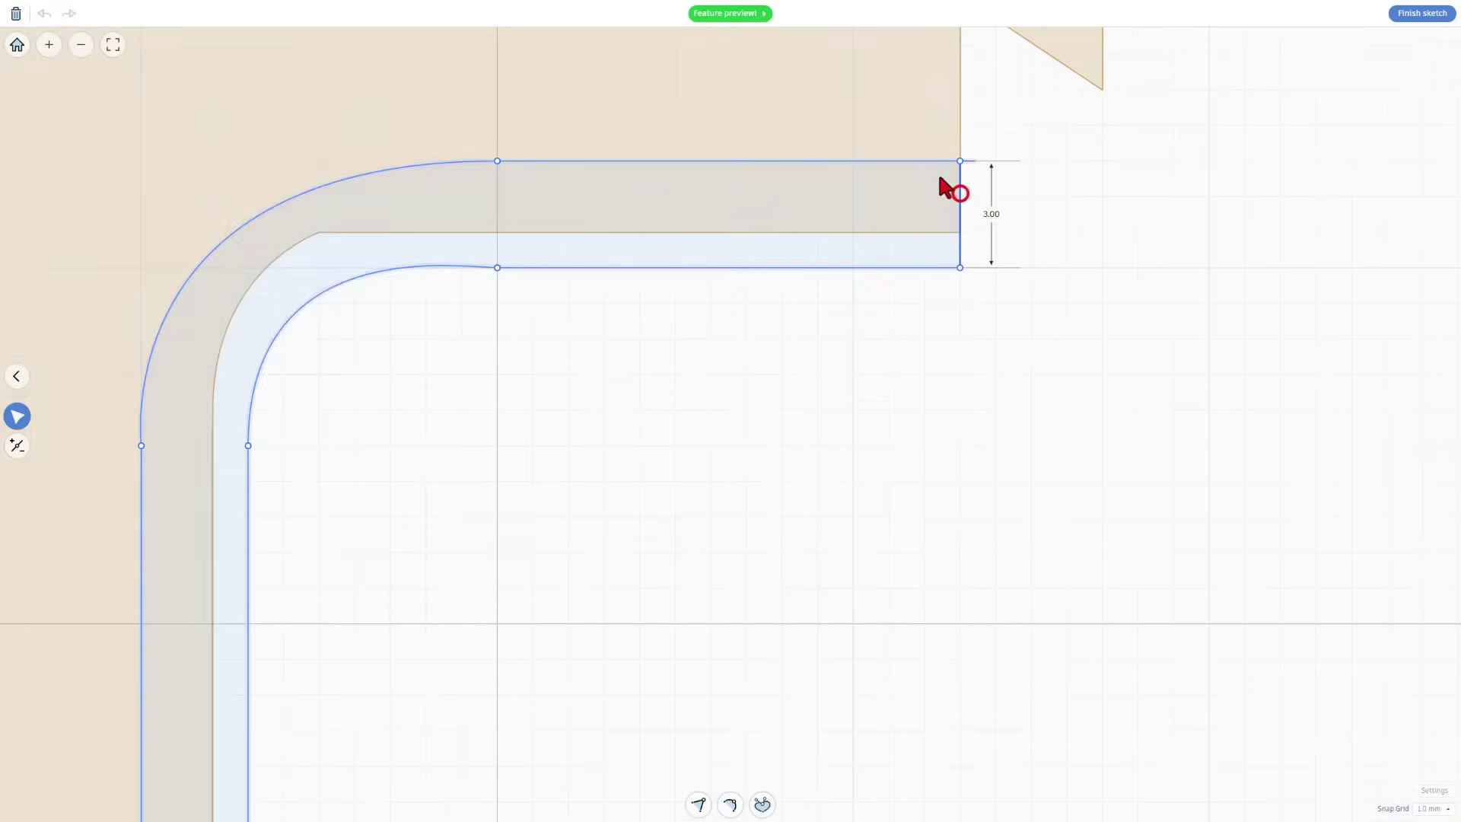
pyautogui.click(938, 161)
pyautogui.press('1')
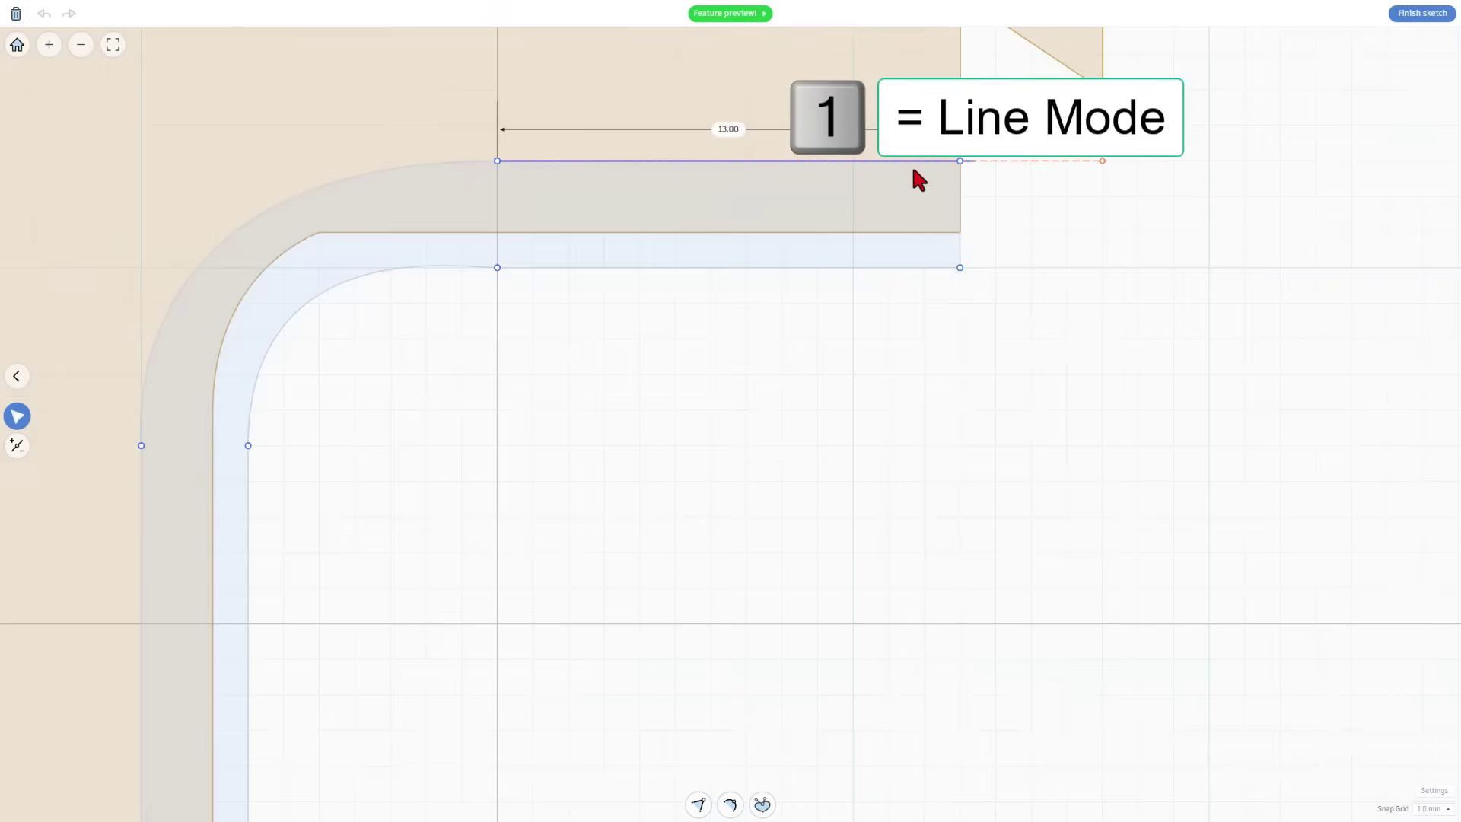
pyautogui.click(917, 181)
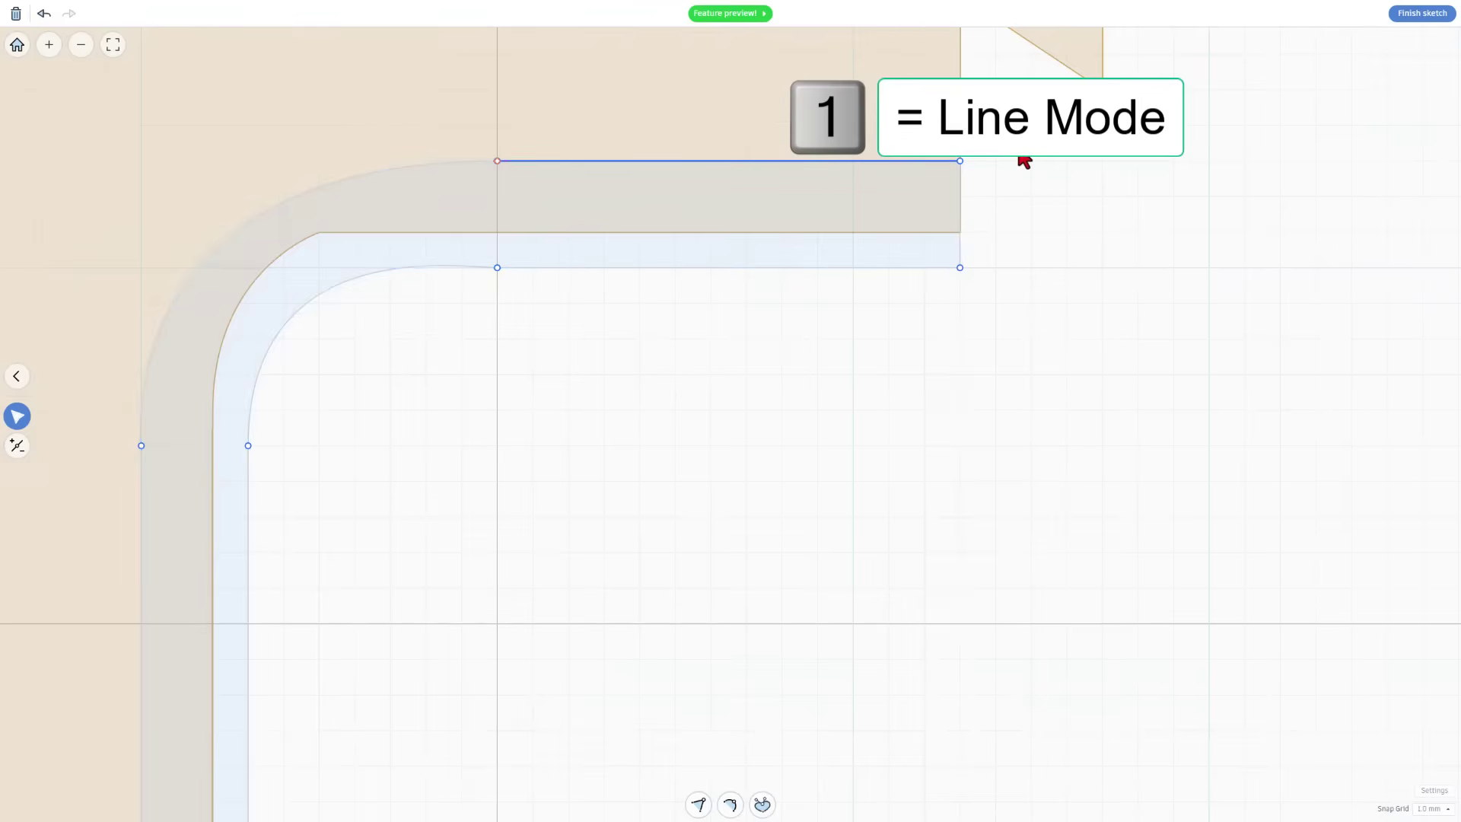
pyautogui.moveTo(1018, 152); pyautogui.dragTo(889, 302)
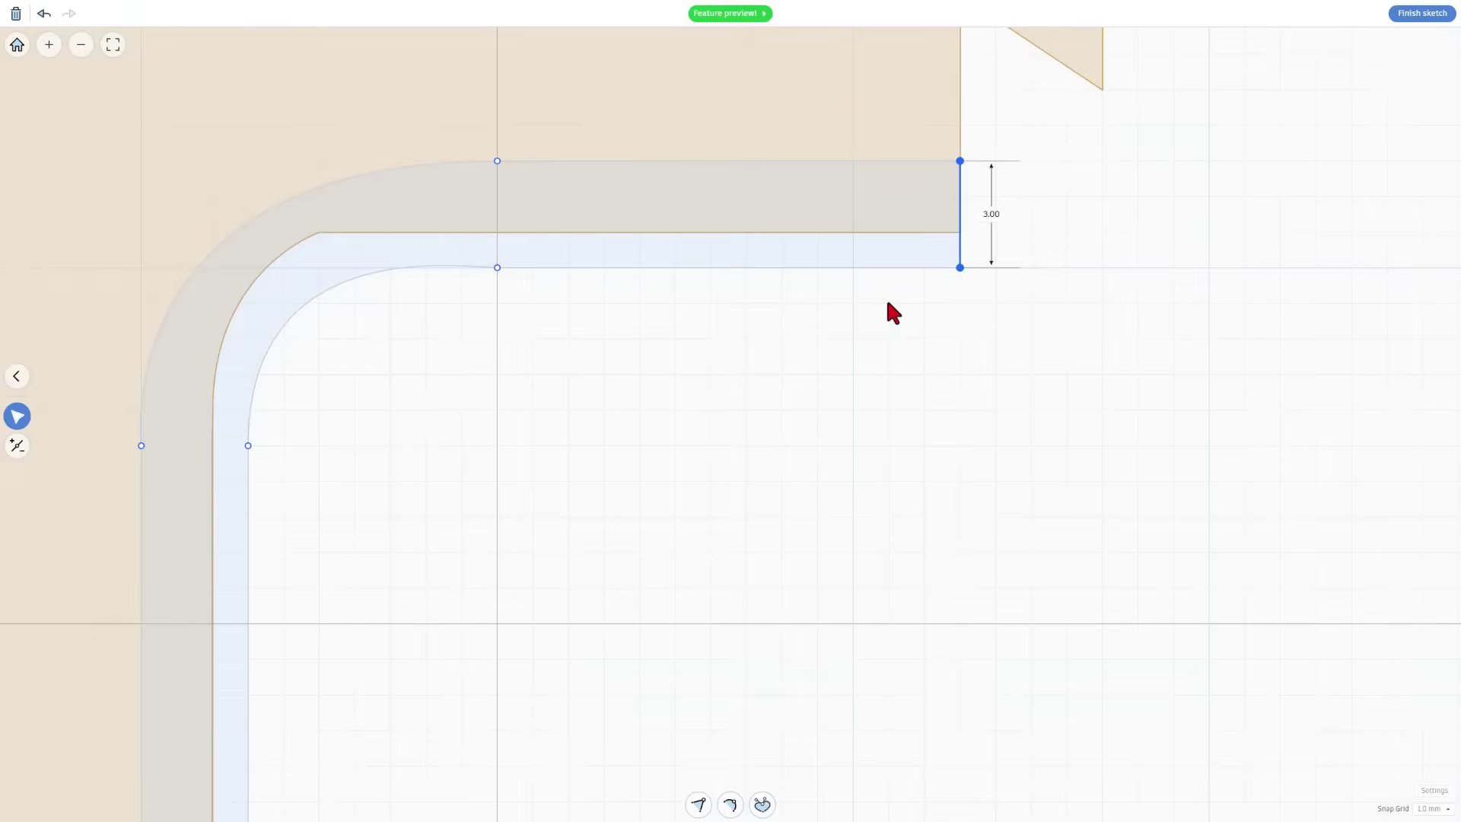
pyautogui.click(963, 309)
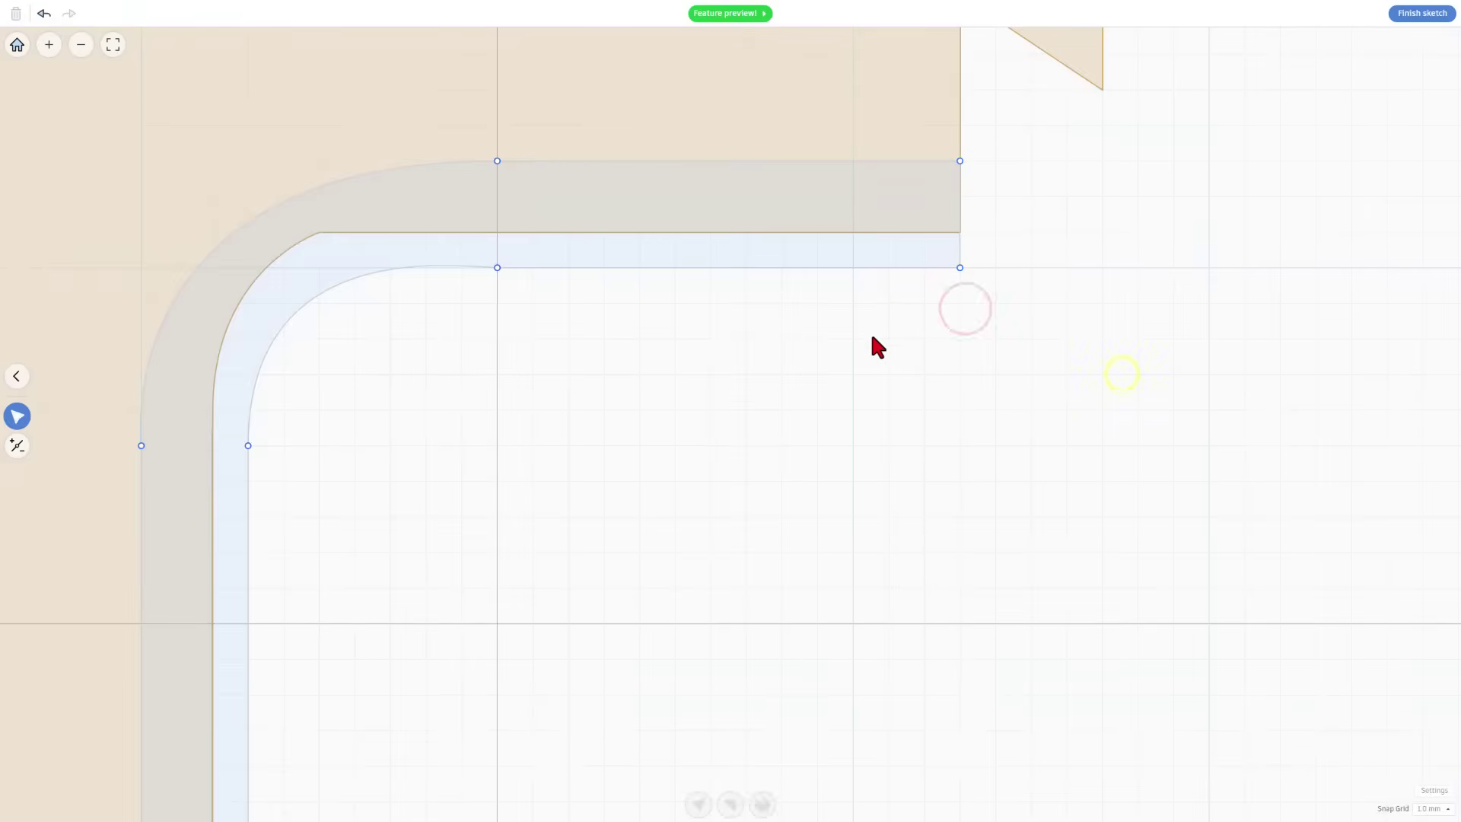
pyautogui.scroll(-1, 925, 369)
pyautogui.click(1407, 14)
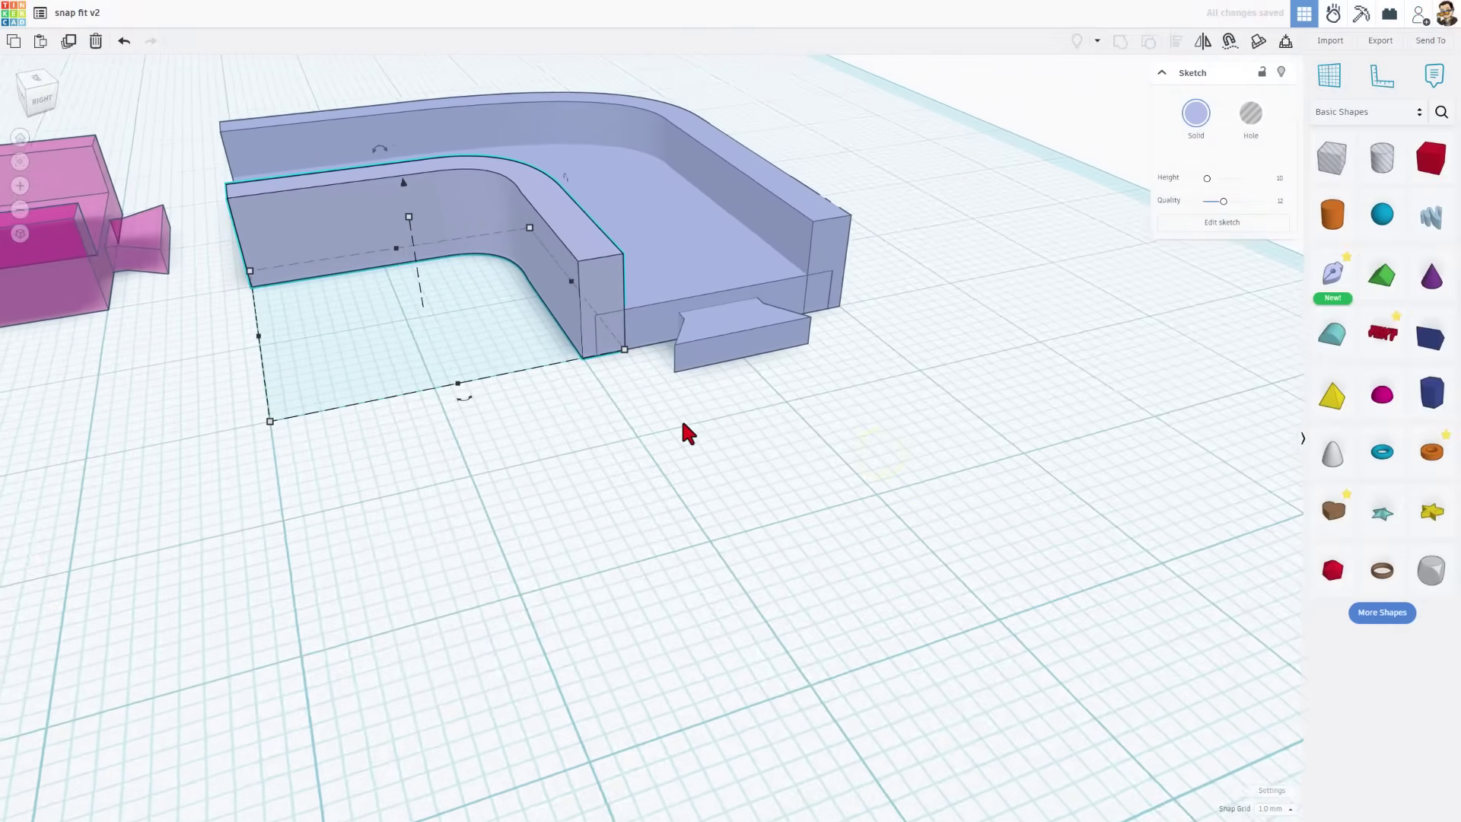
# Step: Group the curved channel's two walls, floor, dovetail tab and clearance hole into one shape
pyautogui.moveTo(362, 245); pyautogui.dragTo(746, 437)
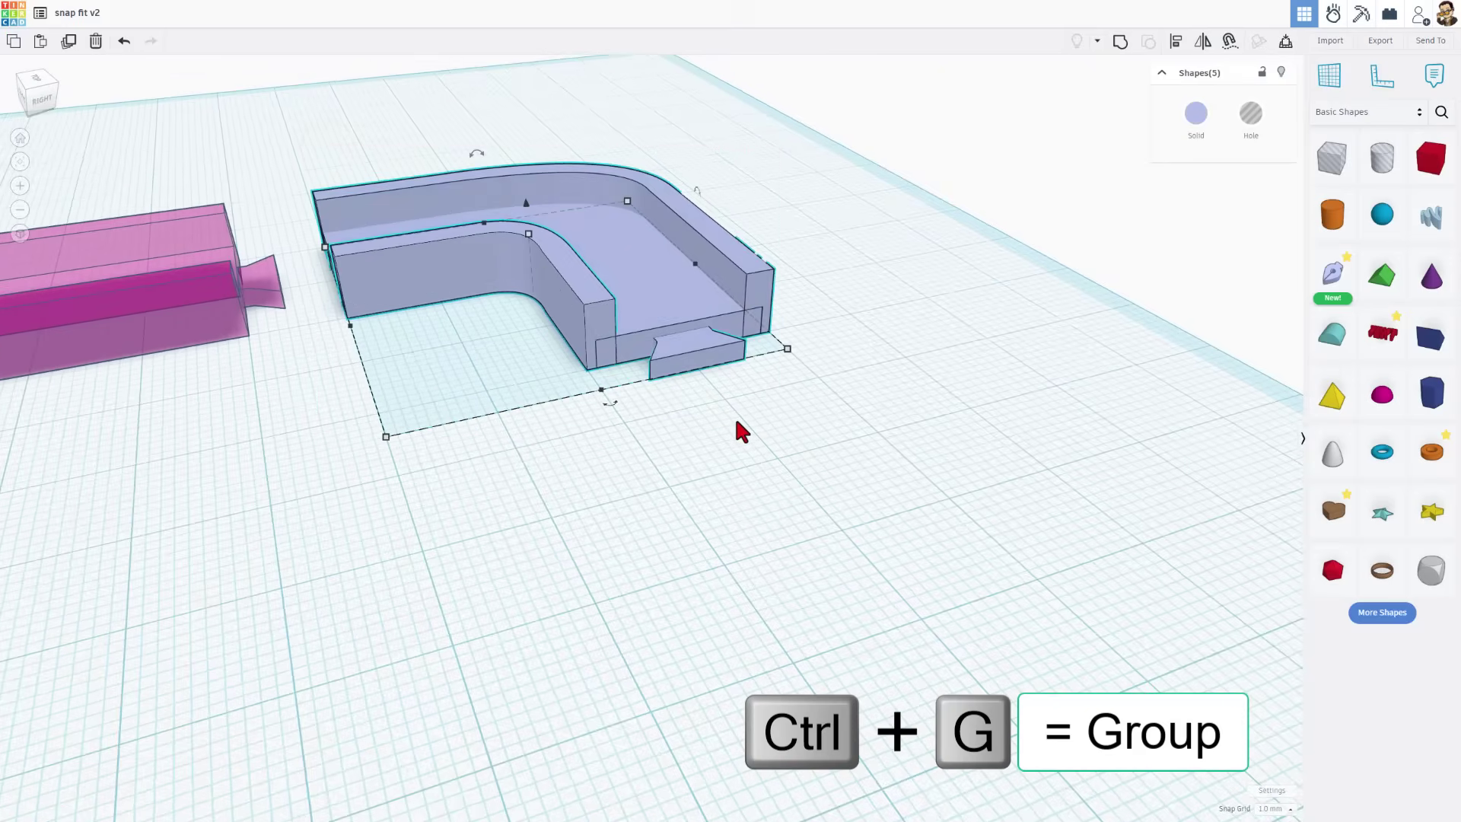
pyautogui.hotkey('ctrl', 'g')
pyautogui.moveTo(342, 356); pyautogui.dragTo(457, 358, button='right')
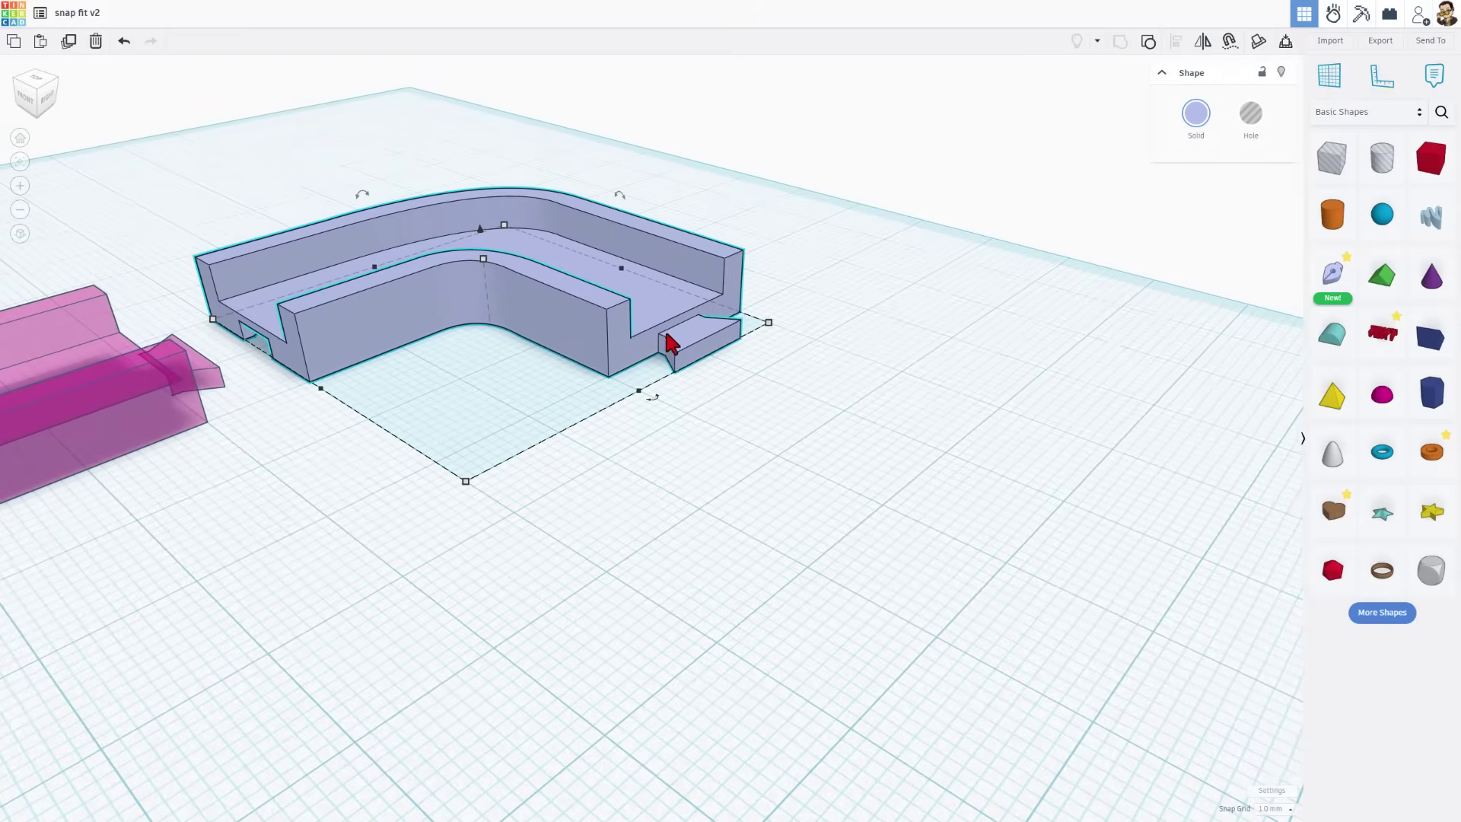
pyautogui.moveTo(669, 343); pyautogui.dragTo(769, 352, button='right')
pyautogui.moveTo(529, 400); pyautogui.dragTo(636, 528, button='right')
pyautogui.click(655, 398)
# Step: Export the curved channel as an STL file named snap fit v2 90 in the 3dmodeling folder
pyautogui.scroll(-5, 656, 398)
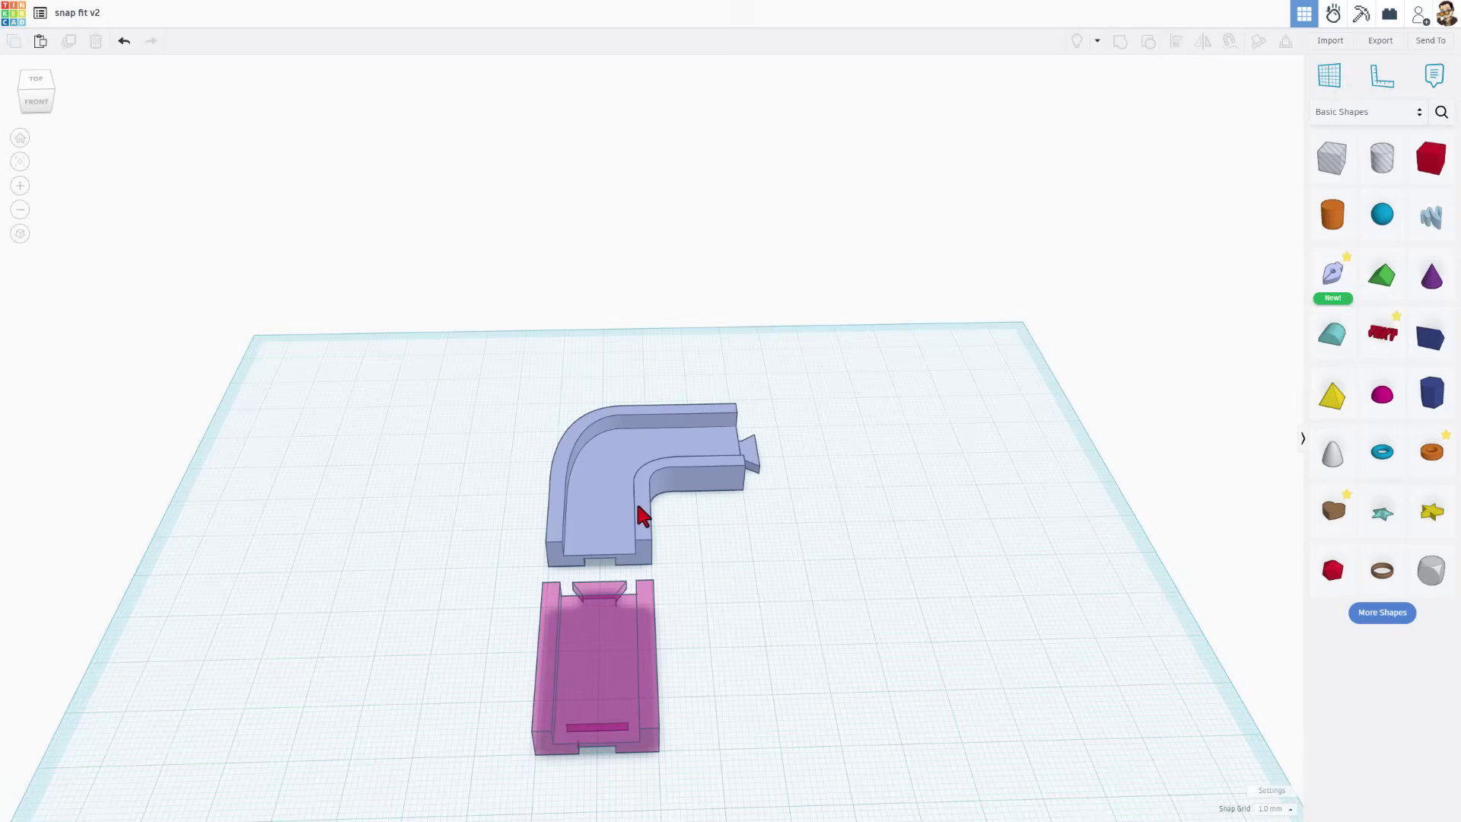
pyautogui.click(643, 516)
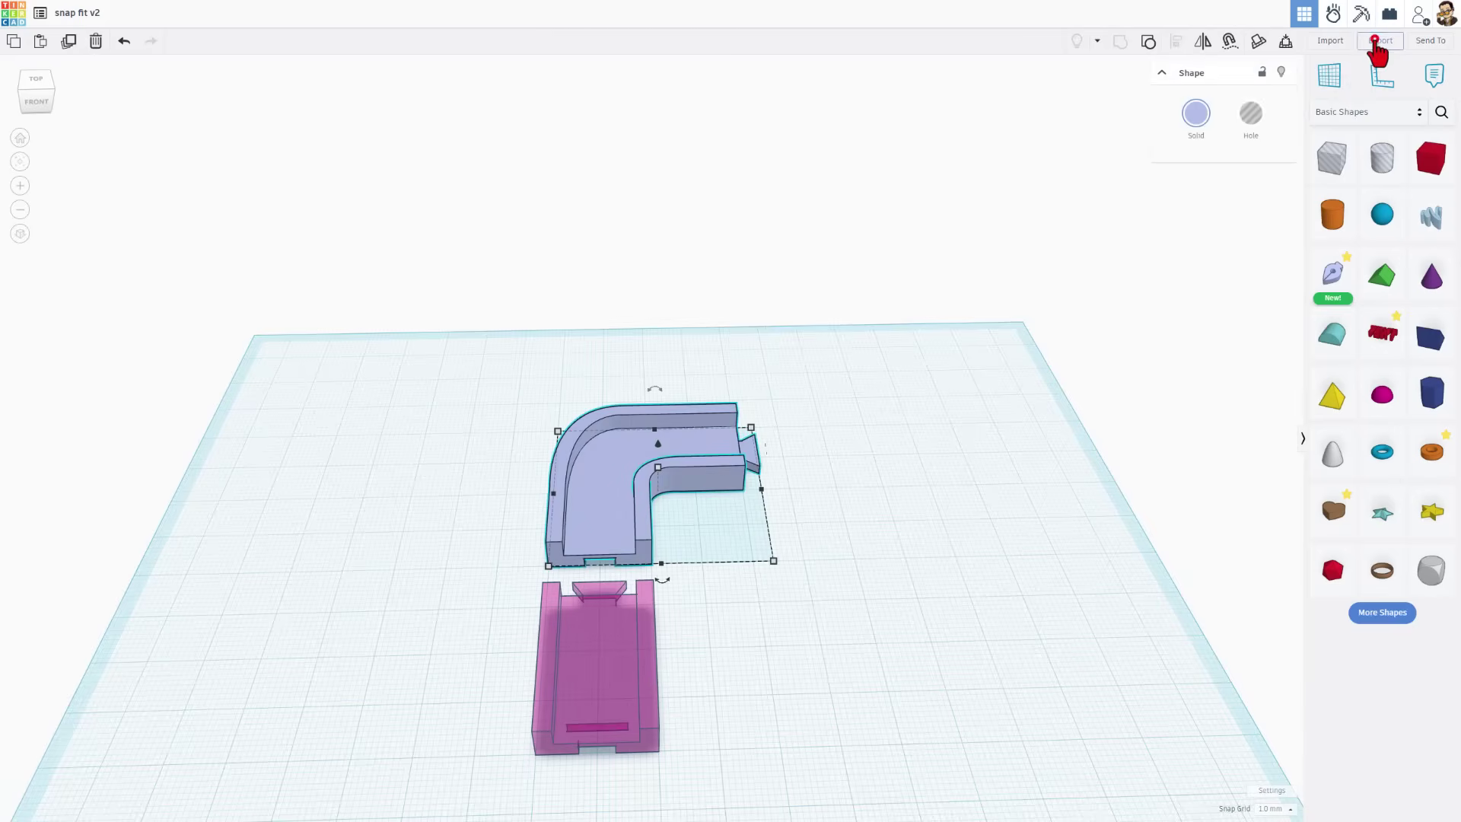
pyautogui.click(1375, 42)
pyautogui.click(797, 432)
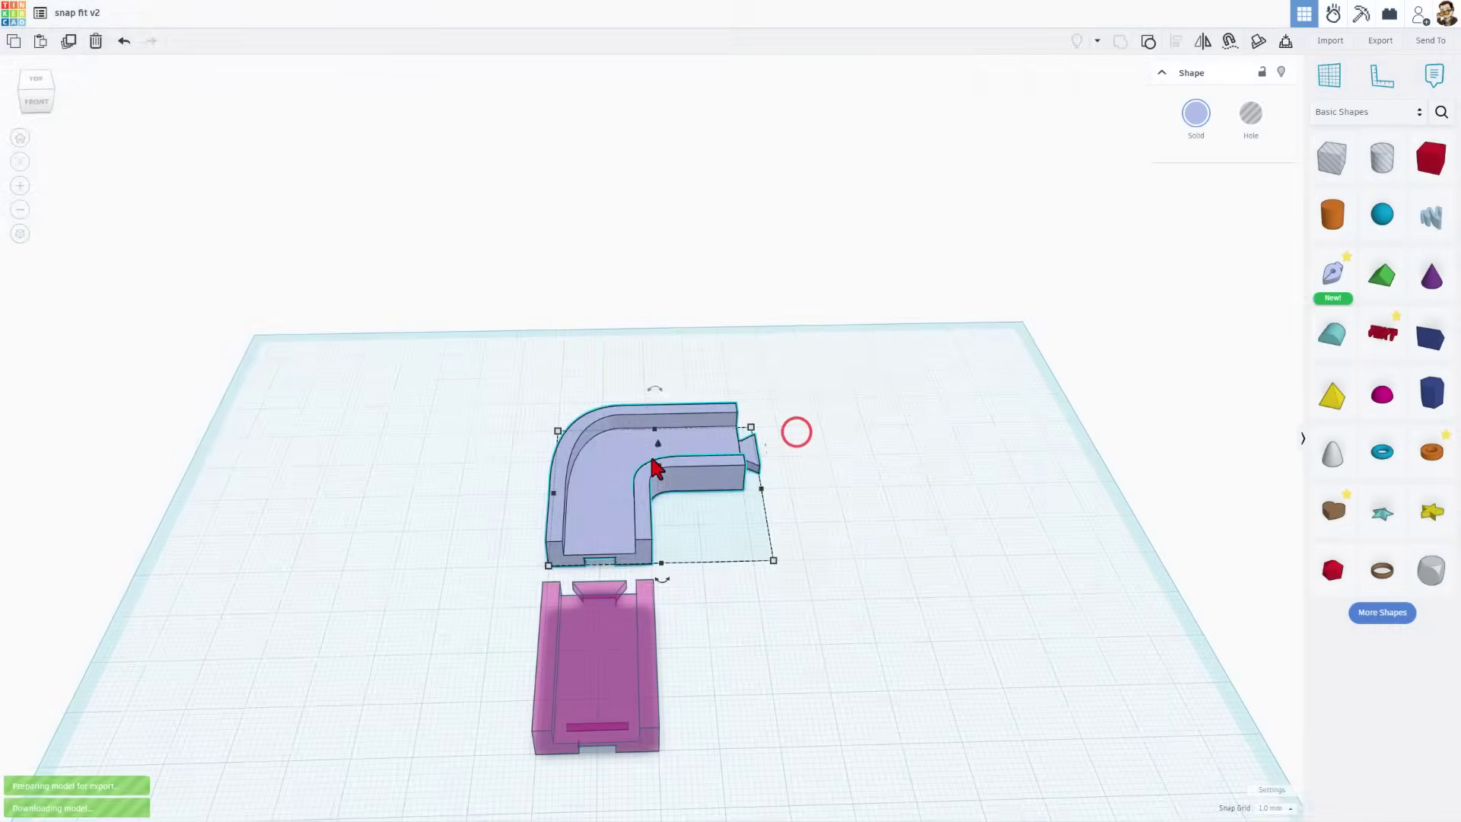
pyautogui.click(104, 508)
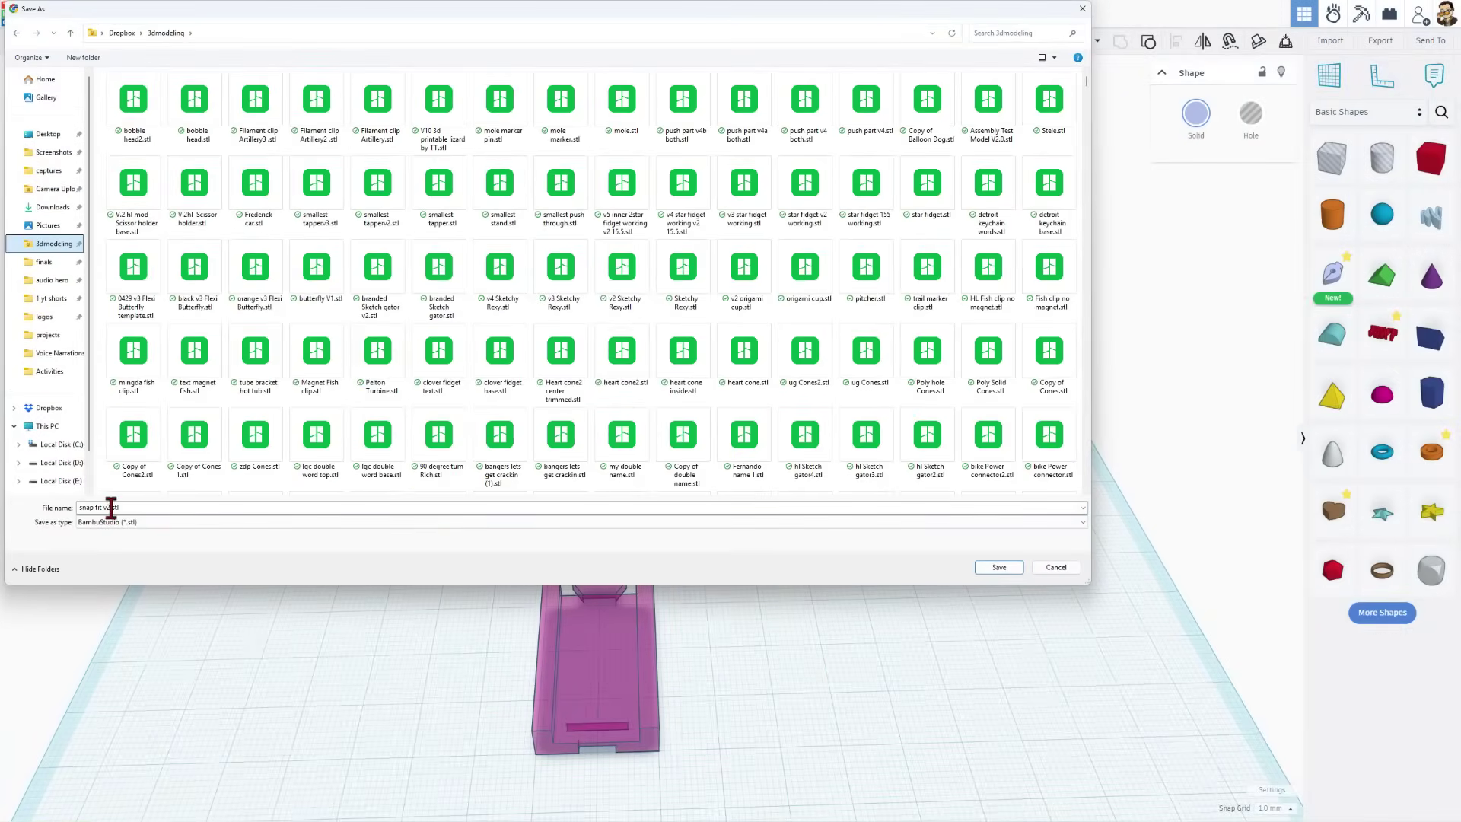
pyautogui.click(109, 507)
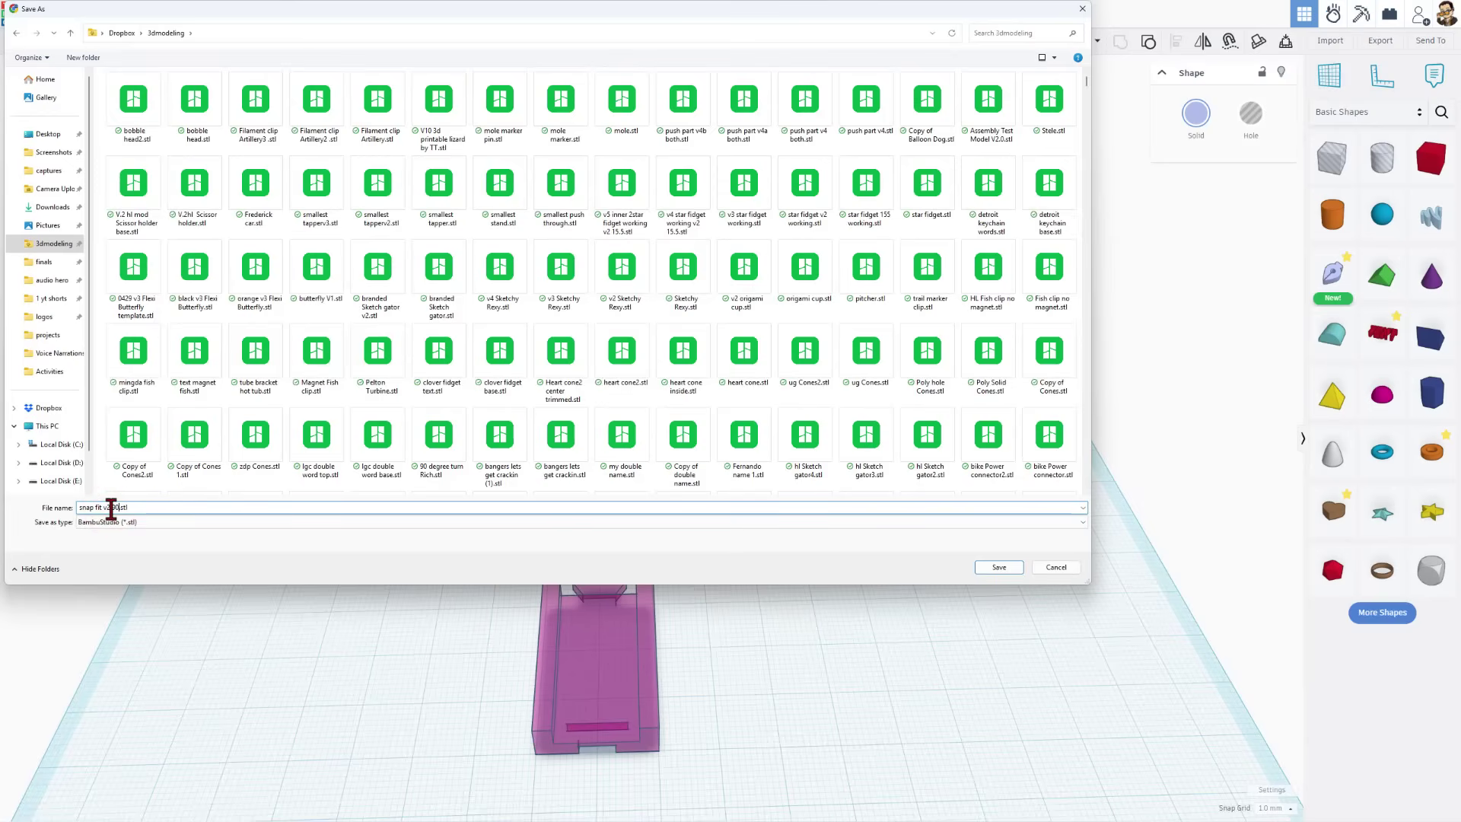
pyautogui.press('Return')
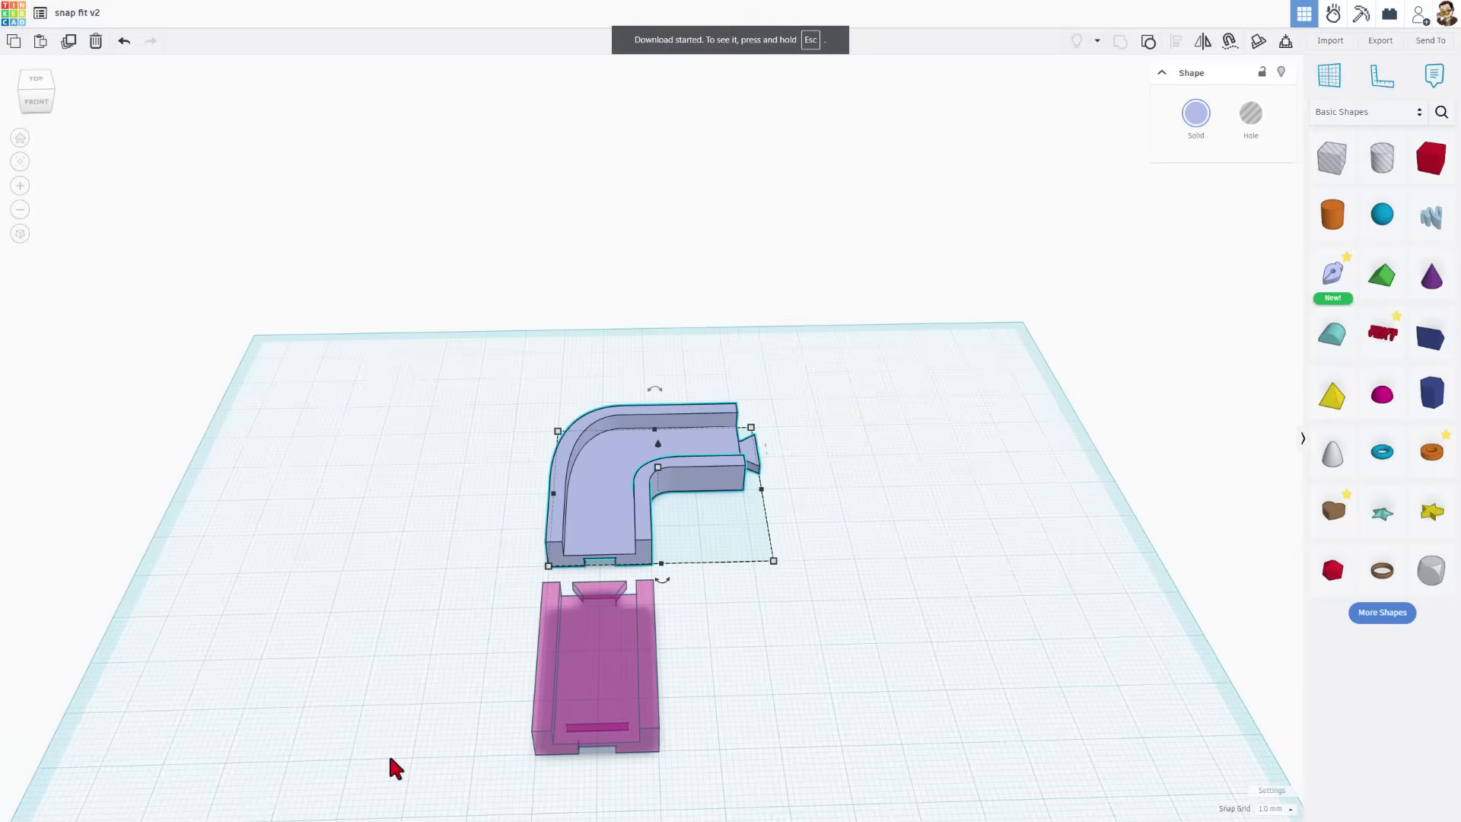
# Step: Export the straight magenta channel as an STL file named snap fit v2 in the 3dmodeling folder
pyautogui.click(611, 693)
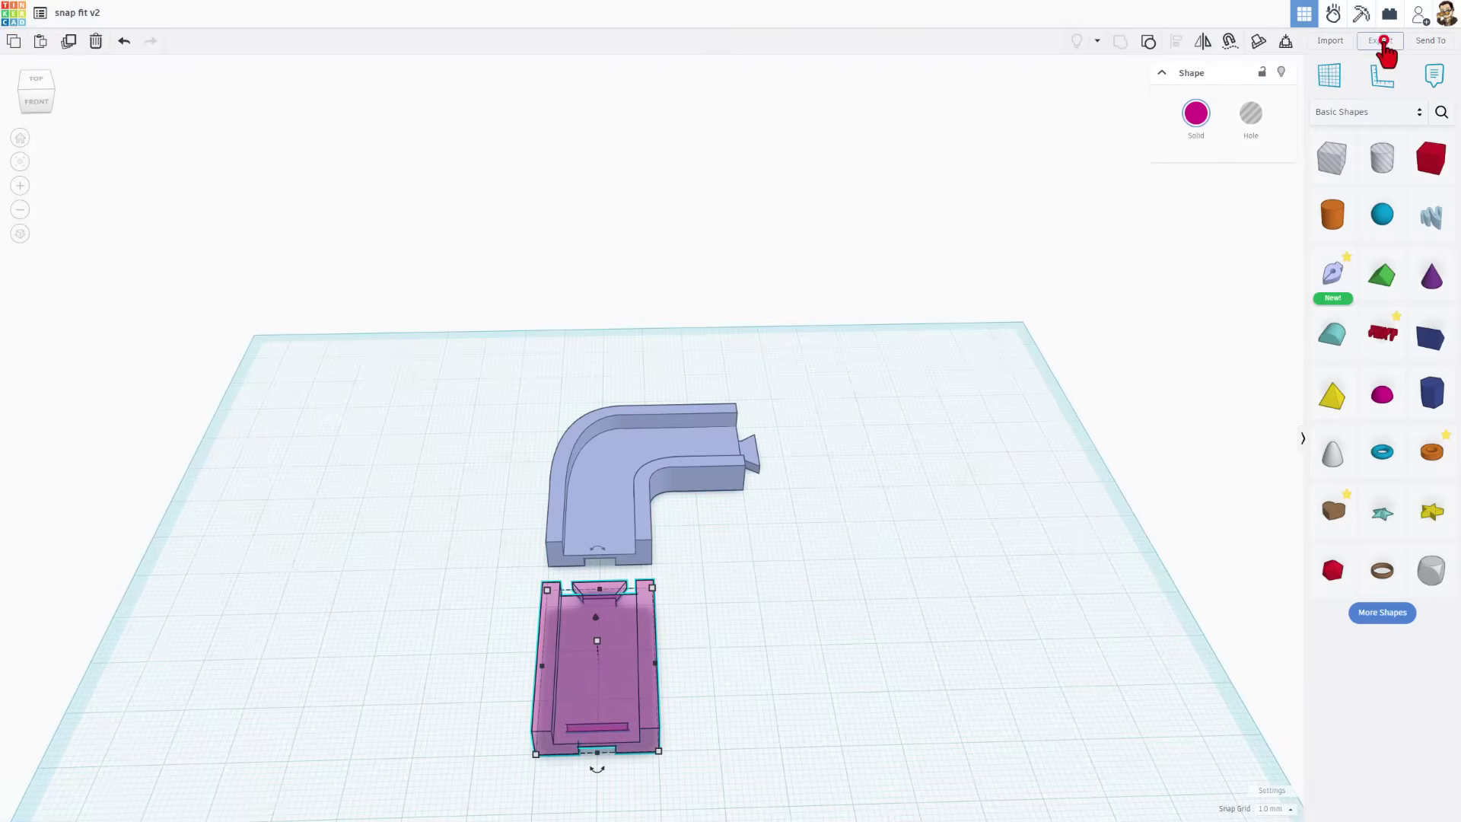
pyautogui.click(1381, 40)
pyautogui.click(791, 432)
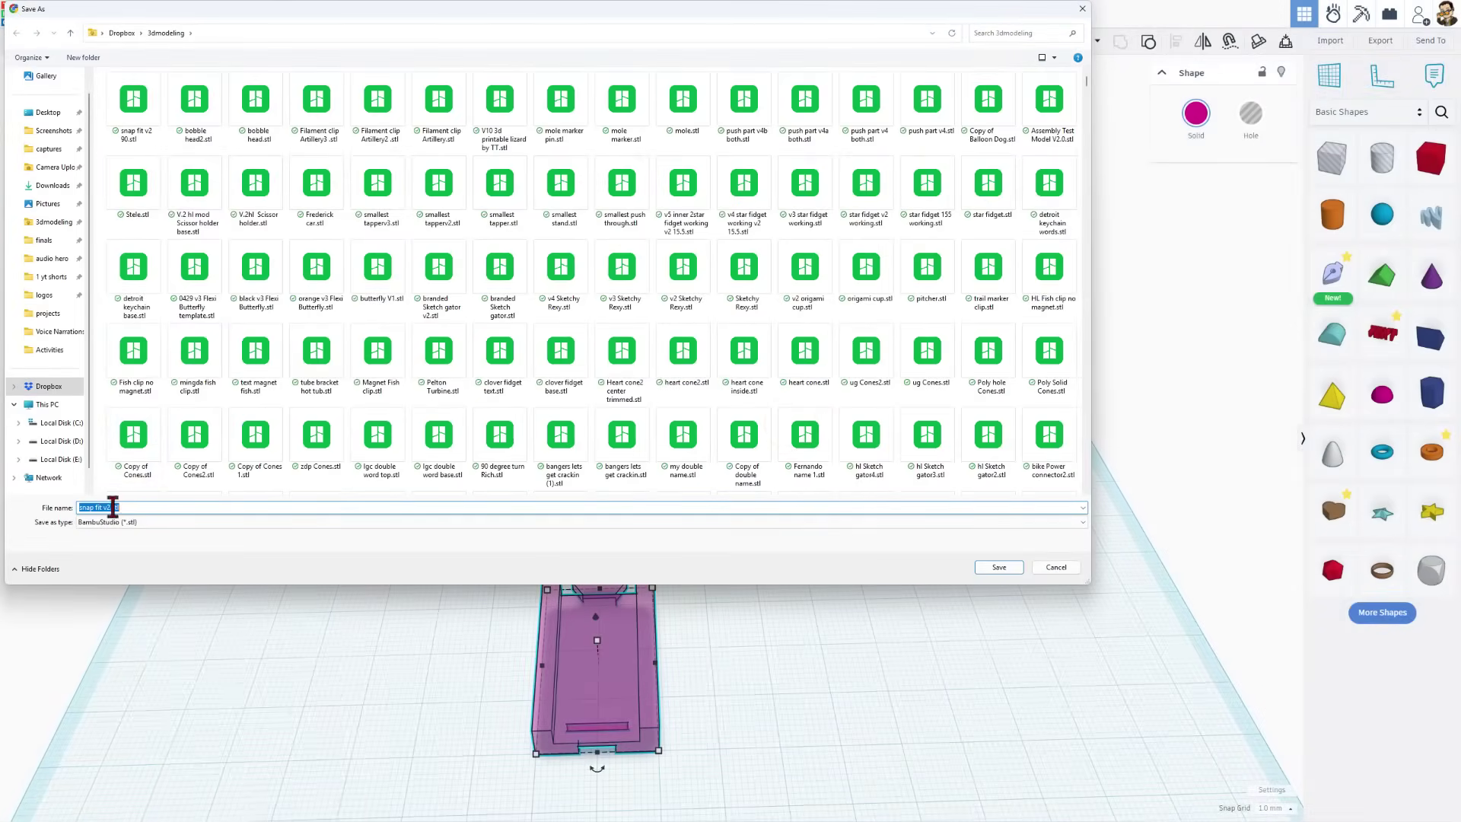
pyautogui.click(1001, 568)
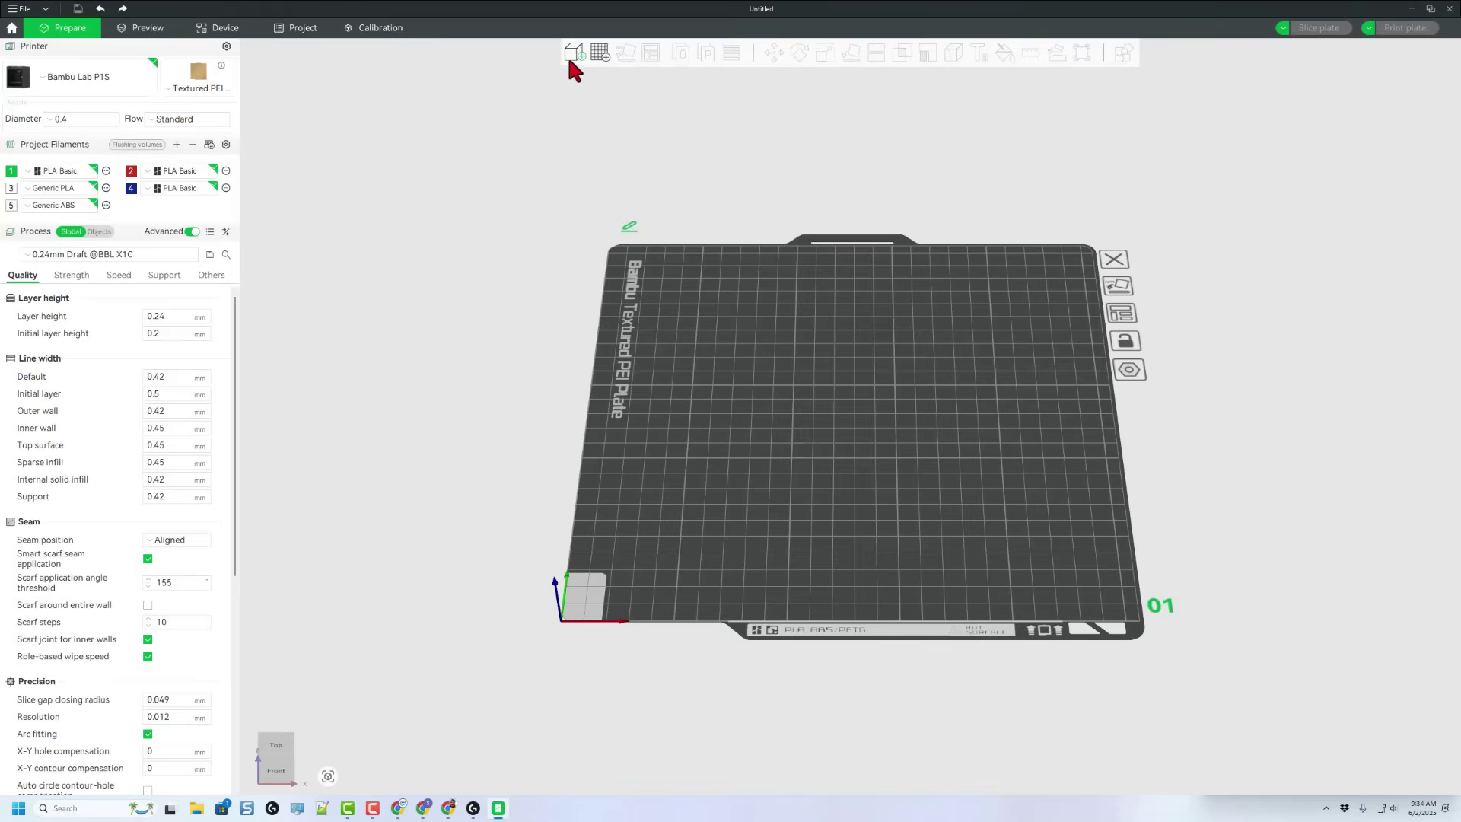
# Step: Import snap fit v2.stl and snap fit v2 90.stl from the 3dmodeling folder as separate objects
pyautogui.click(570, 52)
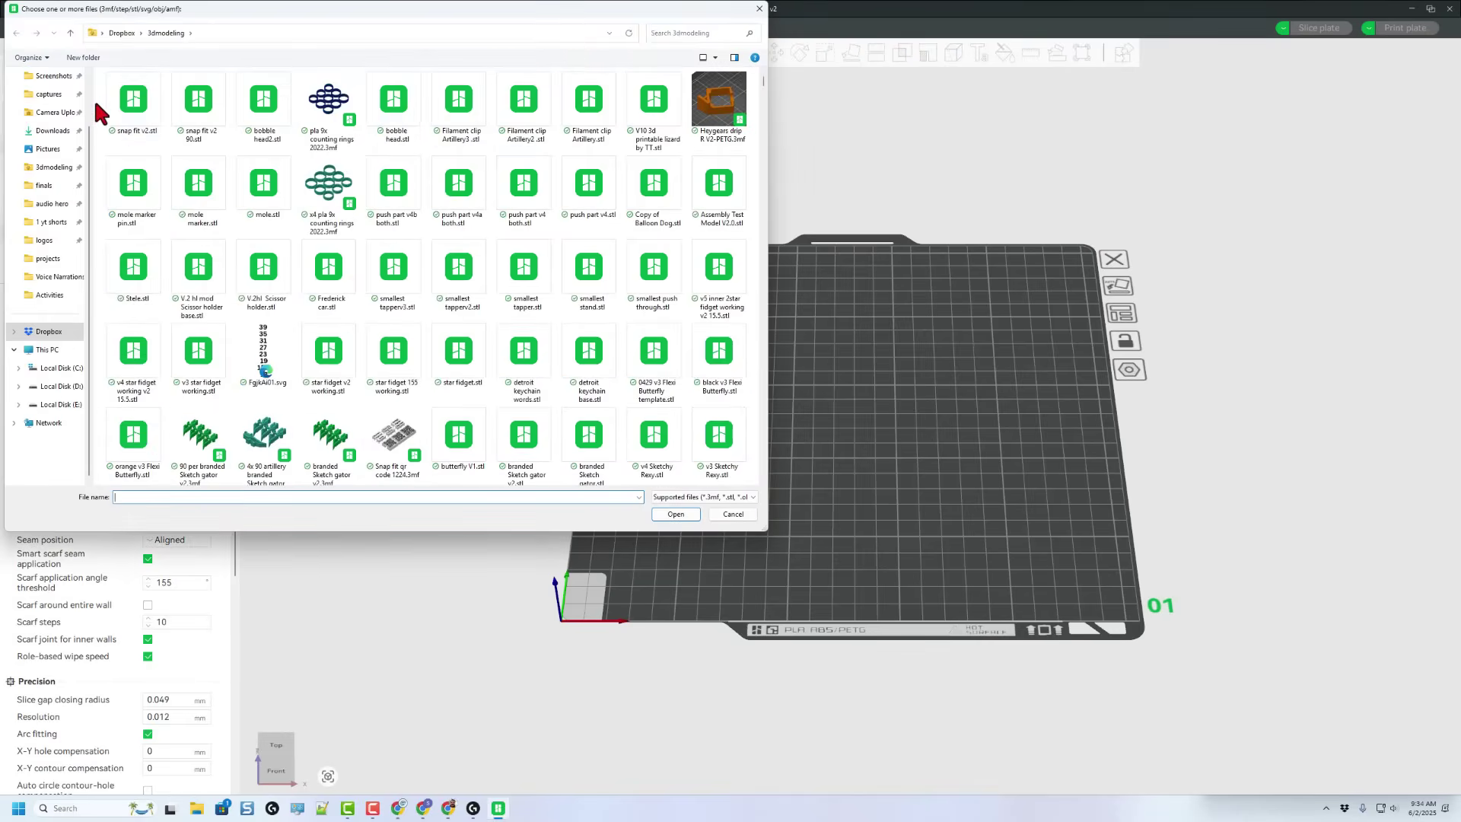
pyautogui.moveTo(101, 89); pyautogui.dragTo(179, 107)
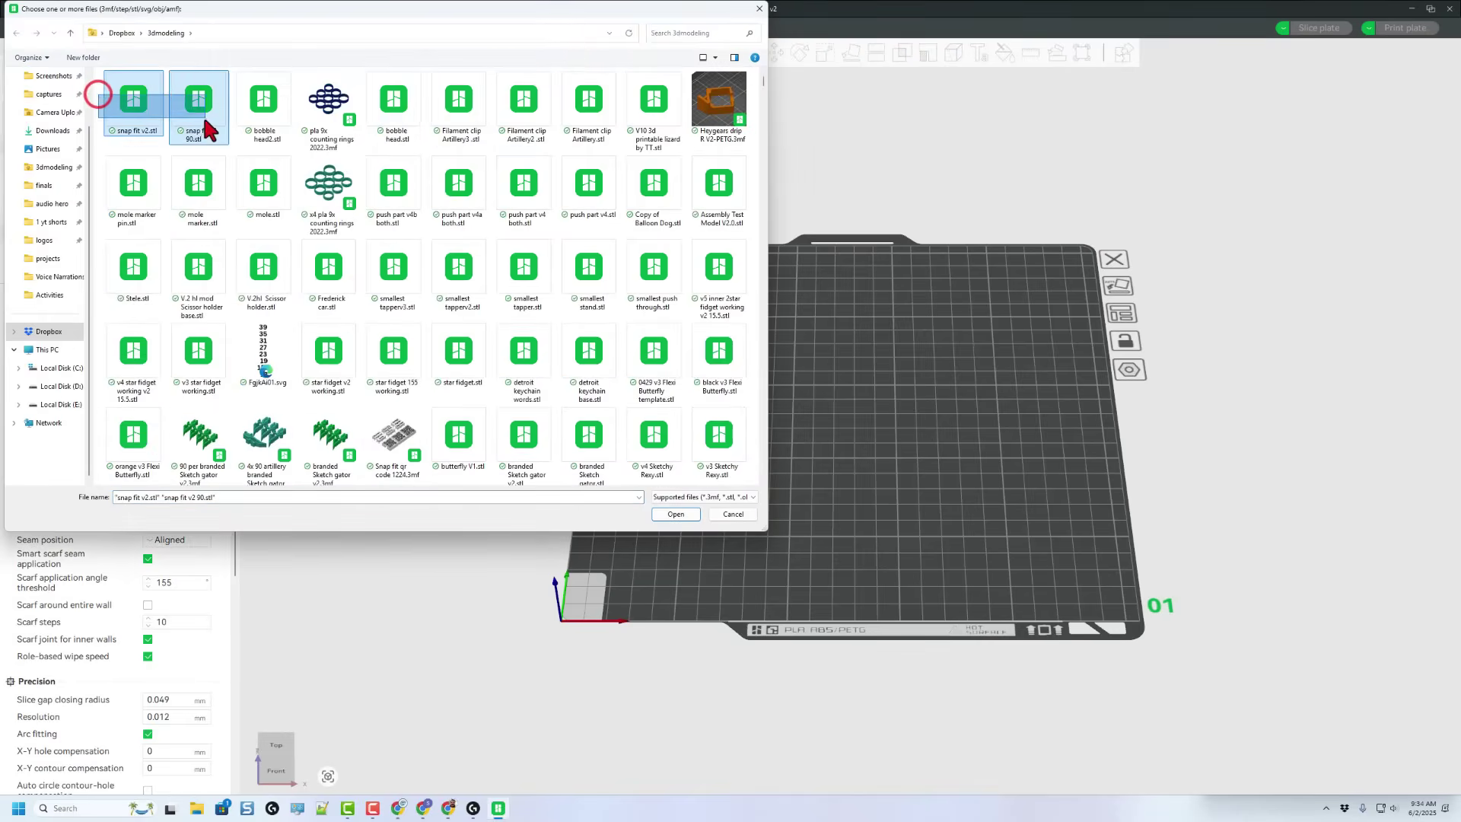
pyautogui.click(672, 515)
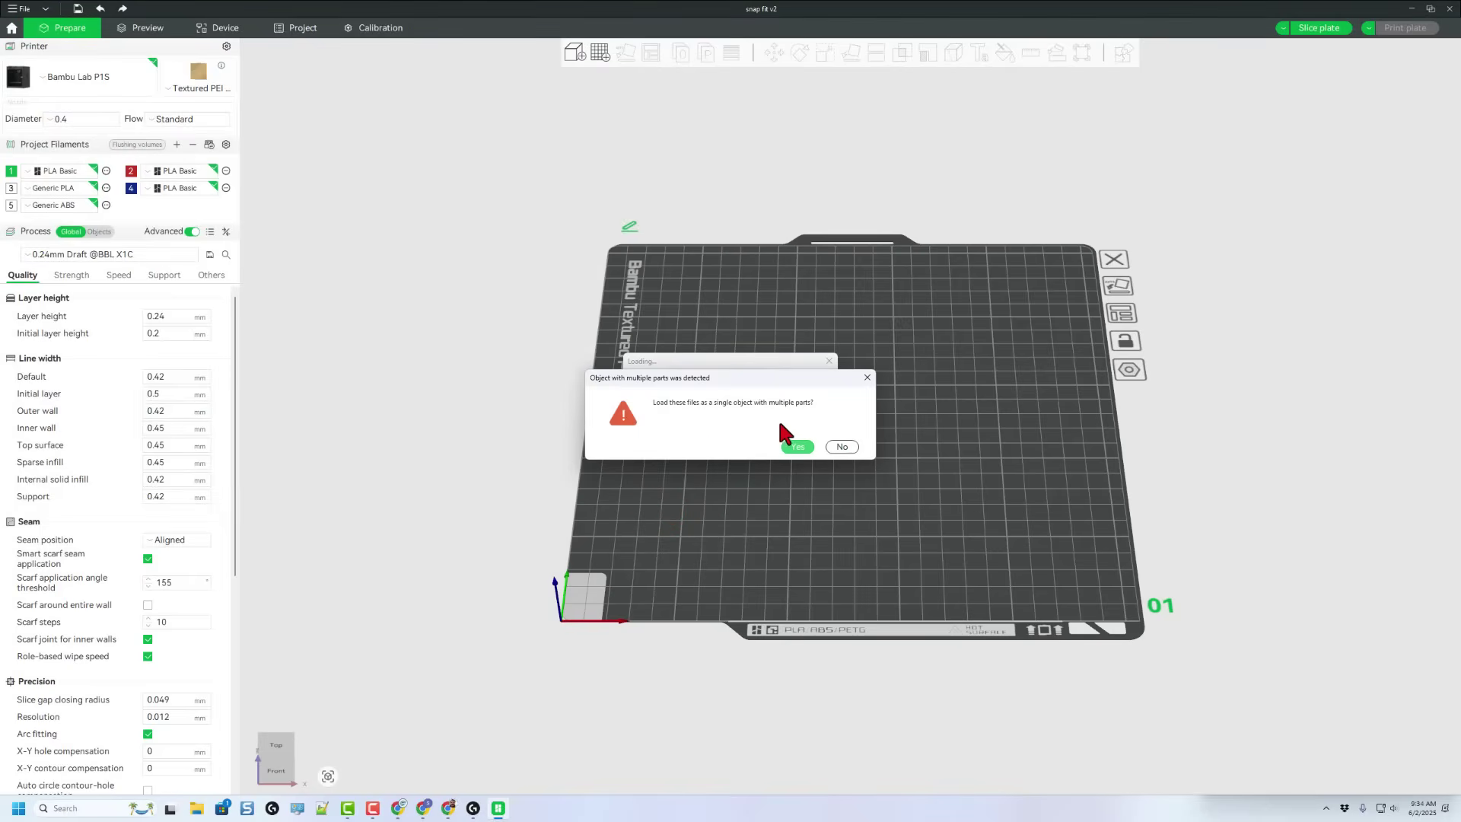
pyautogui.click(842, 447)
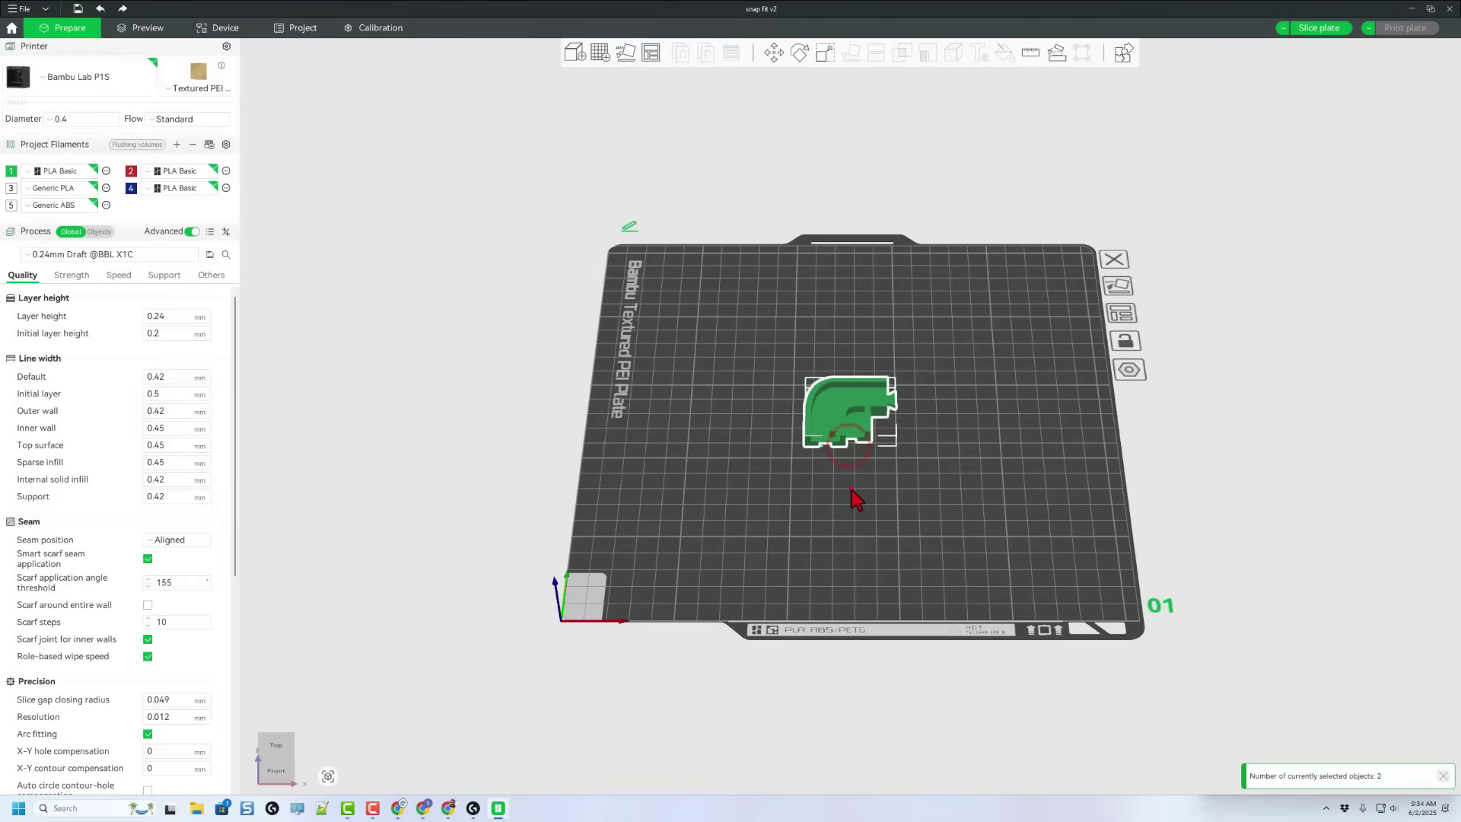
# Step: Move the curved channel clear of the straight one and clone the straight channel once
pyautogui.moveTo(814, 407); pyautogui.dragTo(753, 365)
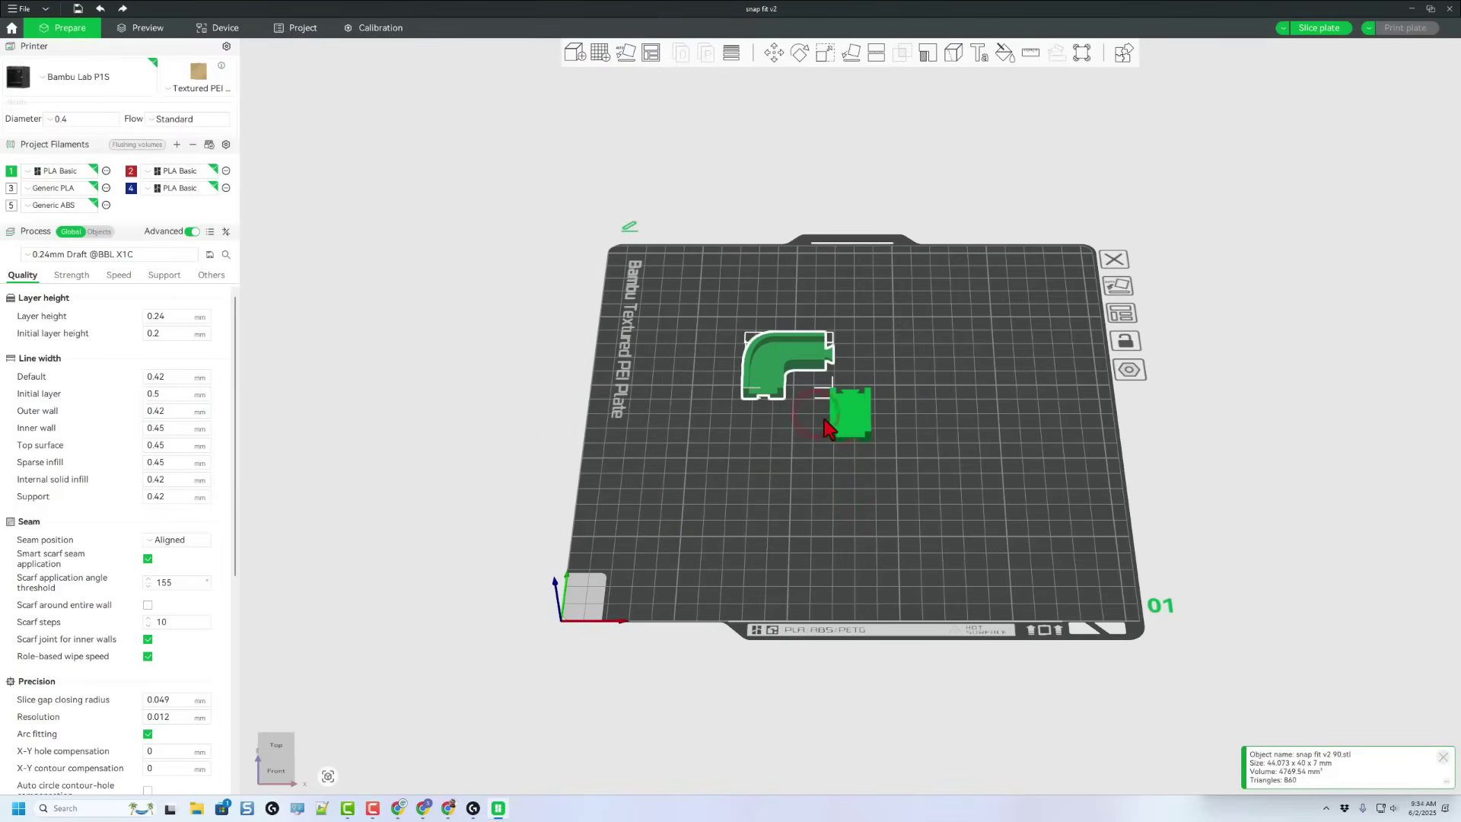
pyautogui.rightClick(839, 409)
pyautogui.click(869, 428)
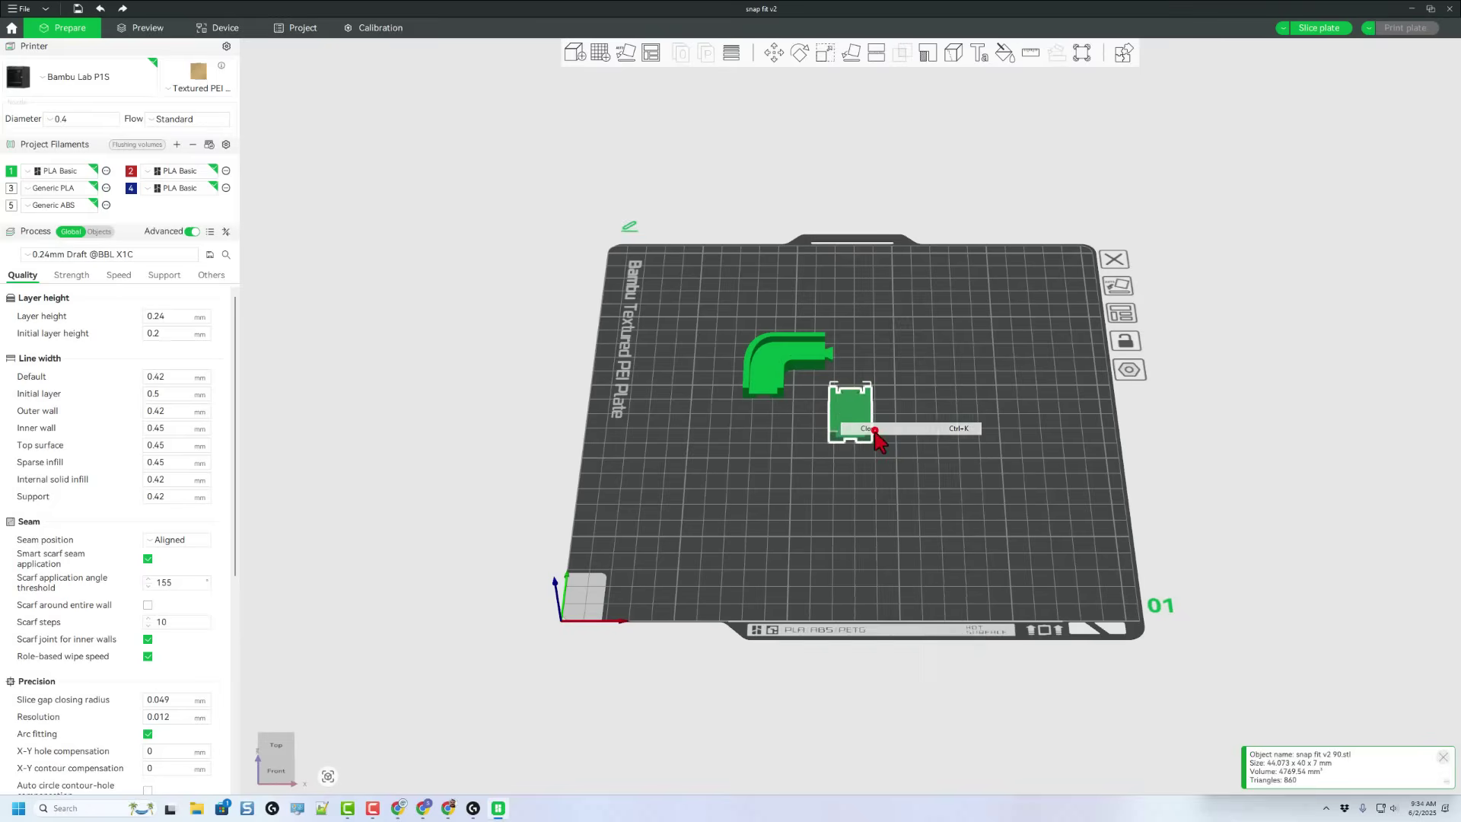
pyautogui.click(713, 414)
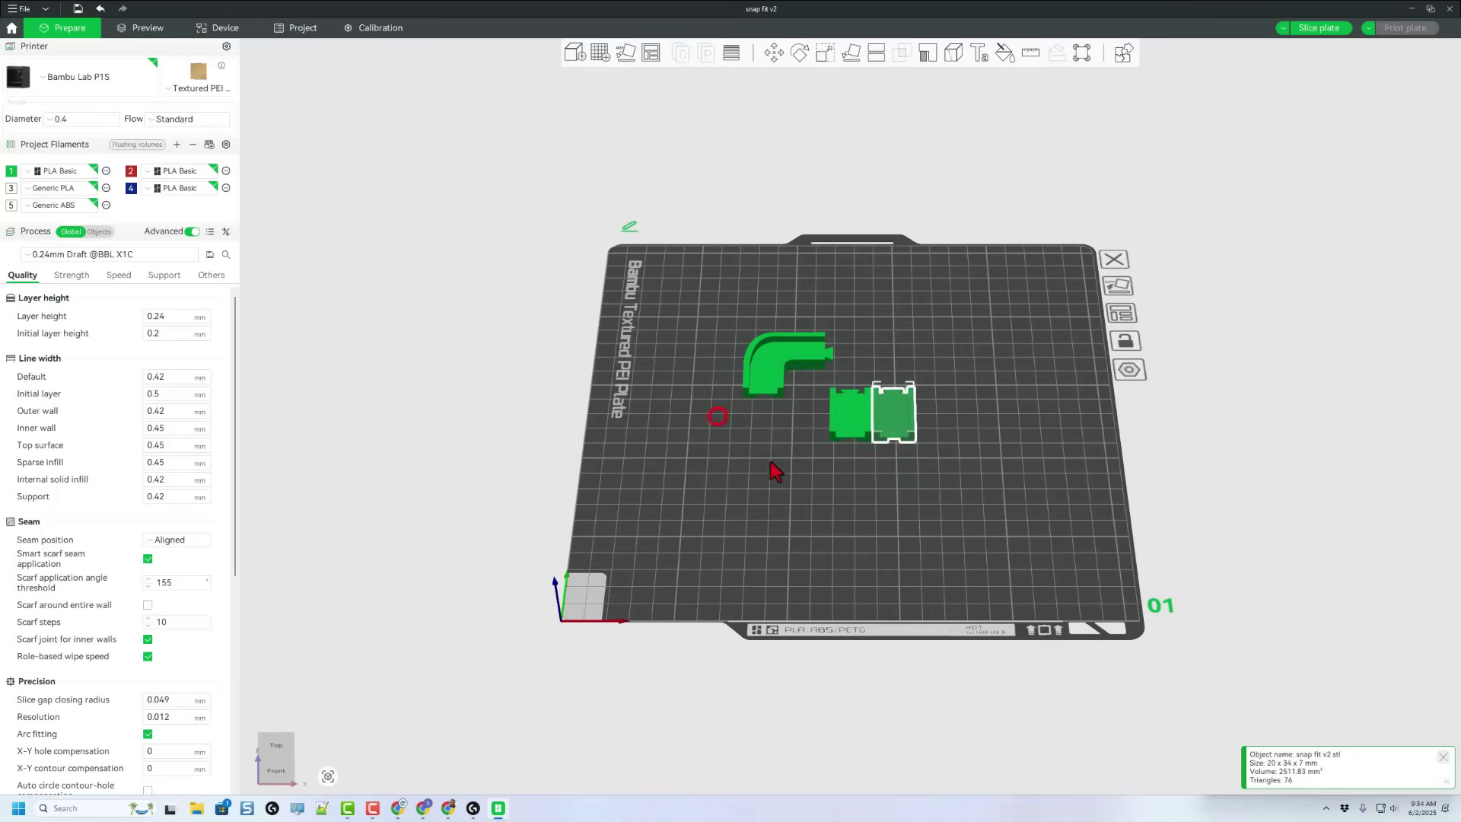
# Step: Assign filament 3, Generic PLA, to all objects on the plate
pyautogui.moveTo(701, 323); pyautogui.dragTo(827, 454)
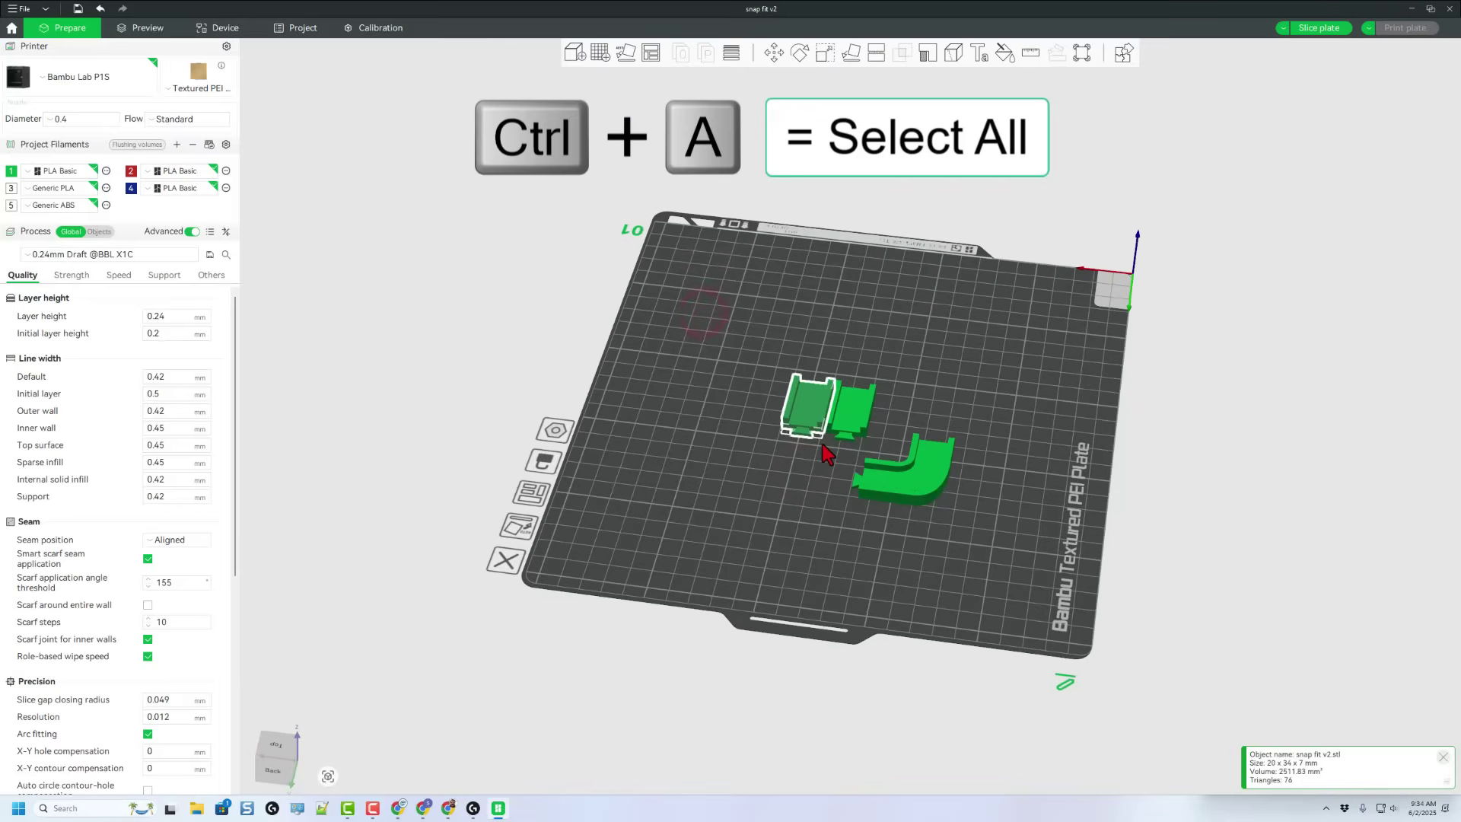
pyautogui.hotkey('ctrl', 'a')
pyautogui.rightClick(859, 461)
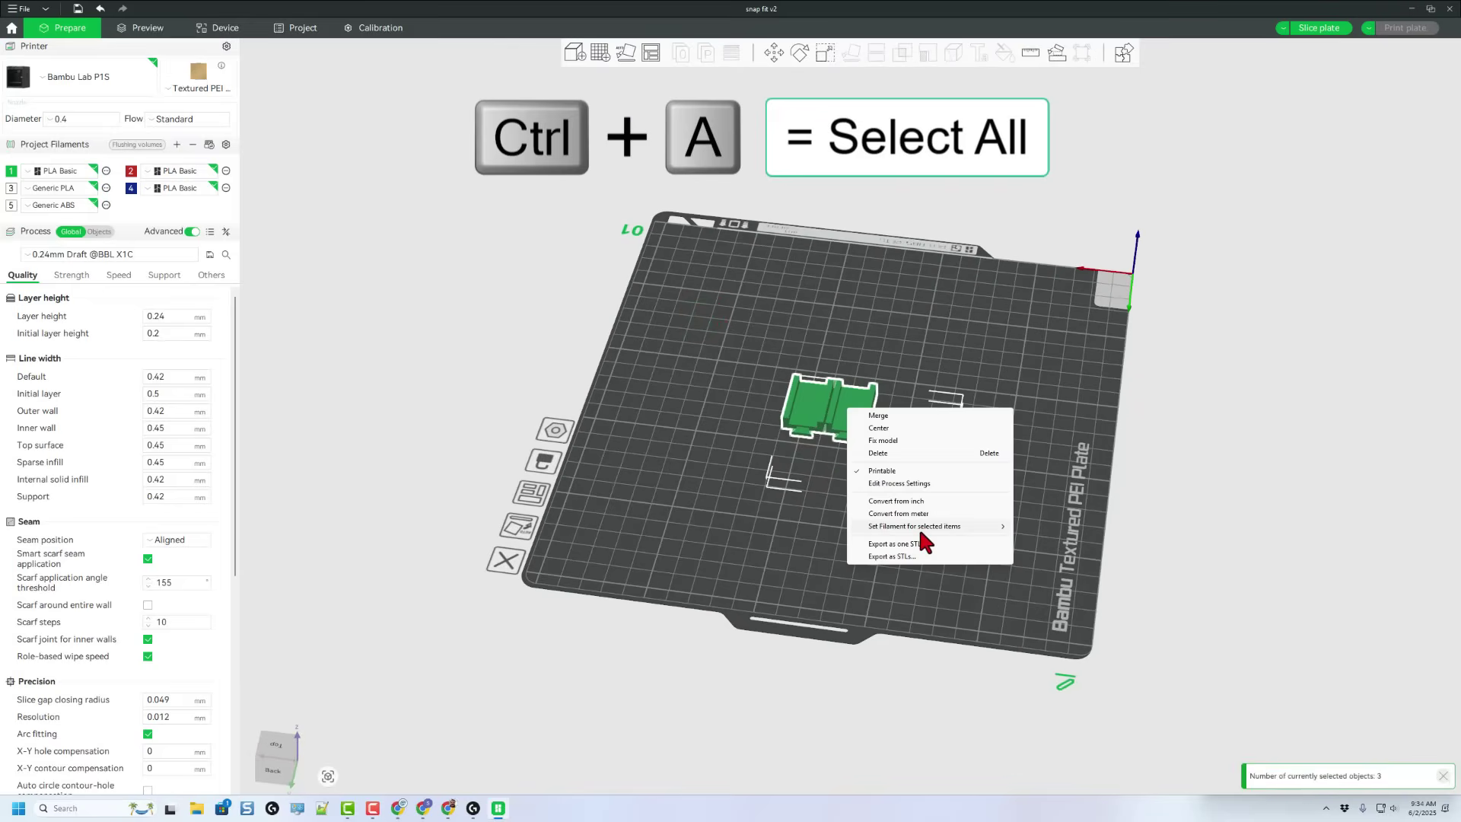
pyautogui.moveTo(917, 525)
pyautogui.click(1049, 557)
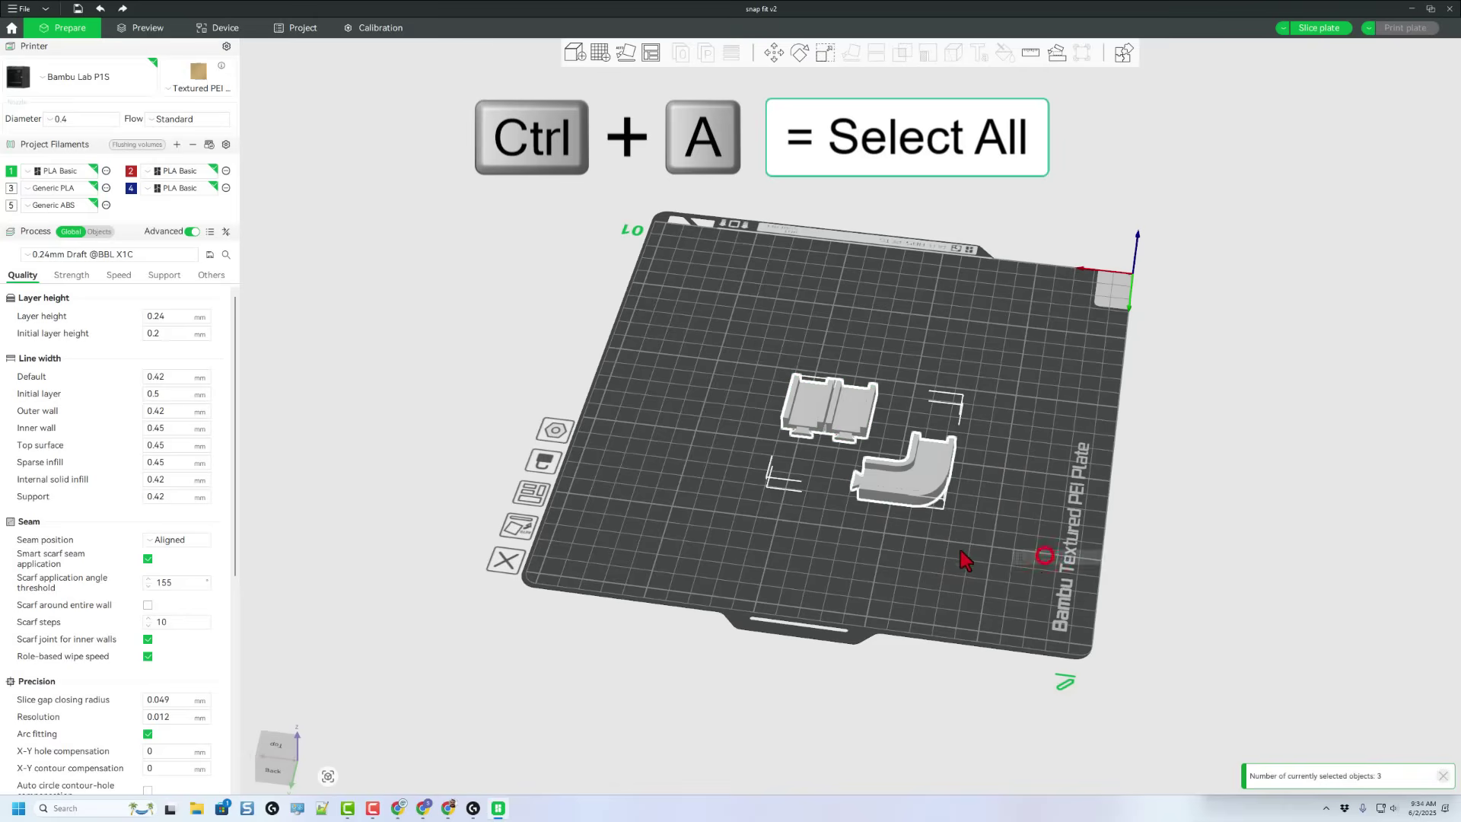
pyautogui.click(811, 519)
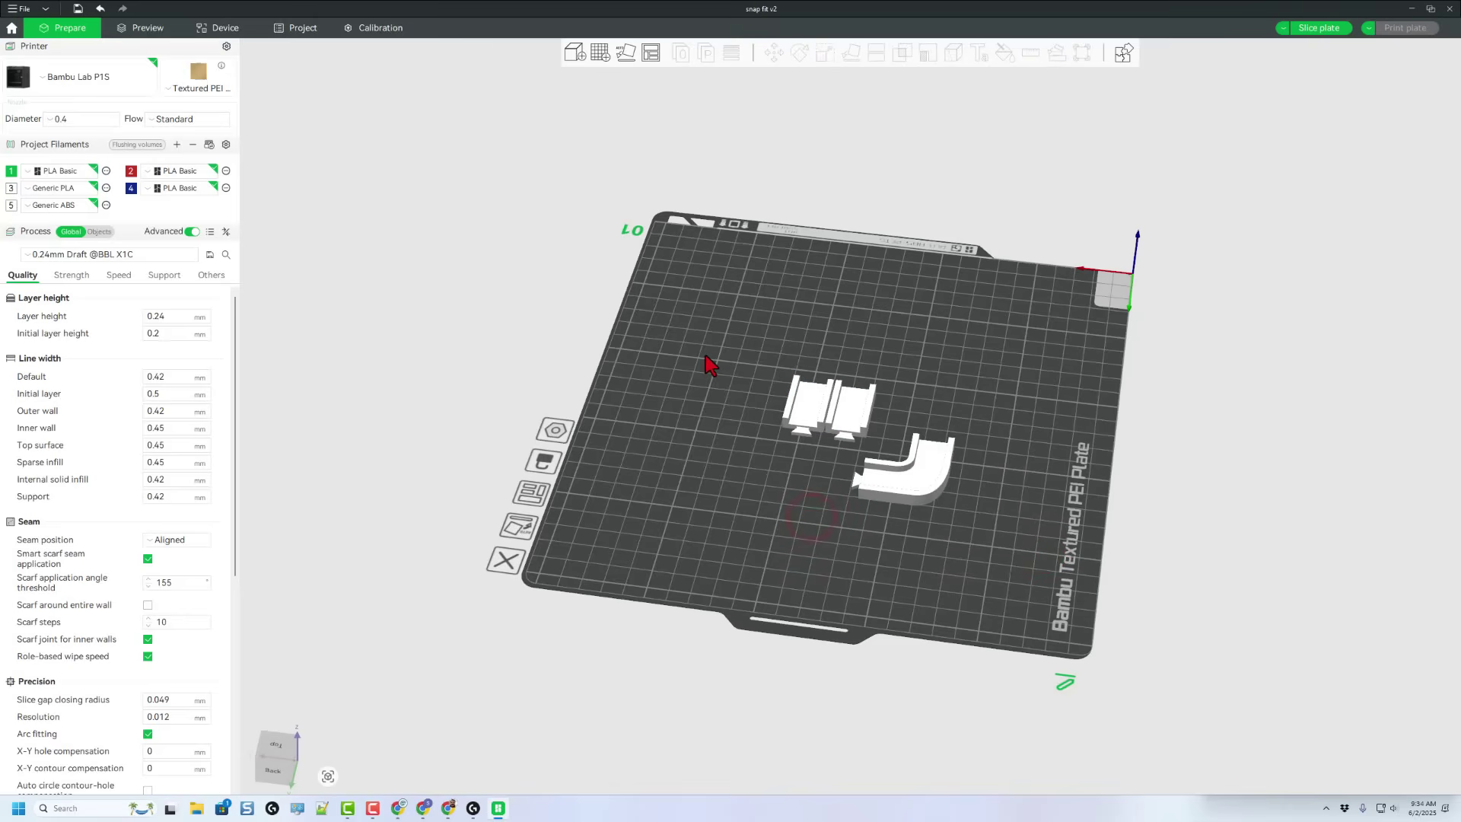
# Step: Auto-arrange all the channel pieces on the build plate
pyautogui.hotkey('ctrl', 'a')
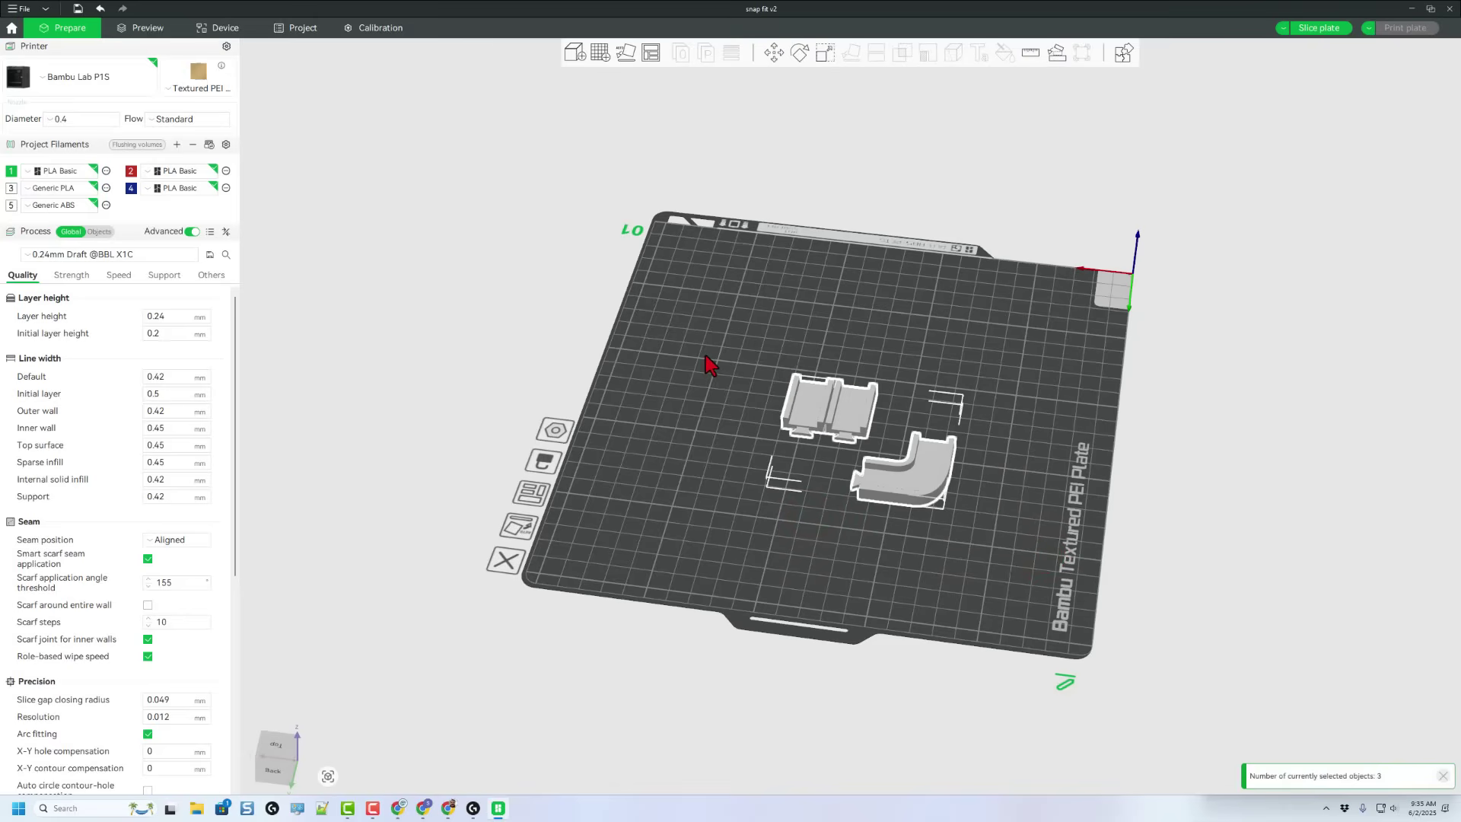
pyautogui.rightClick(639, 56)
pyautogui.click(666, 172)
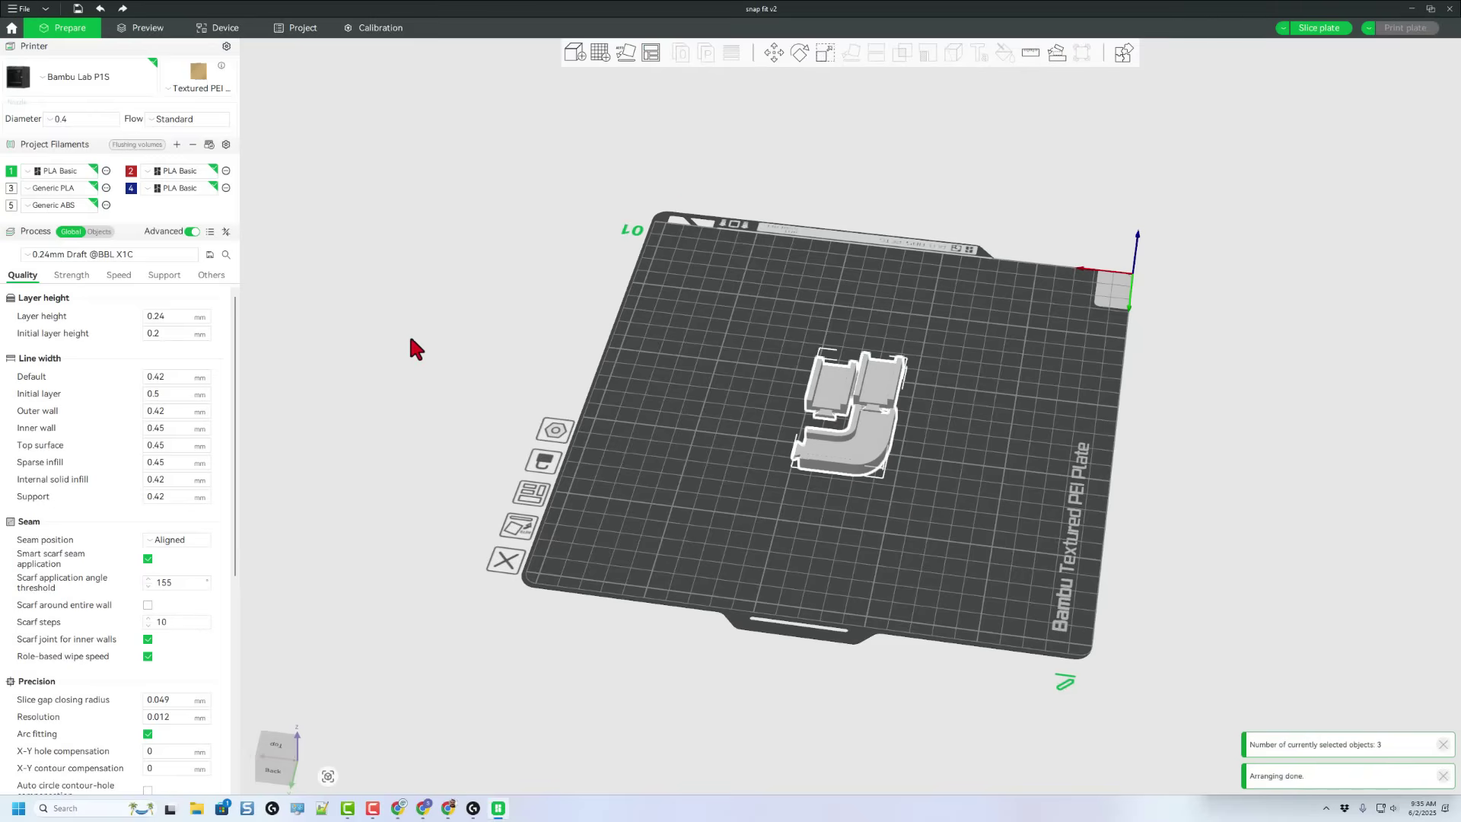
pyautogui.click(77, 256)
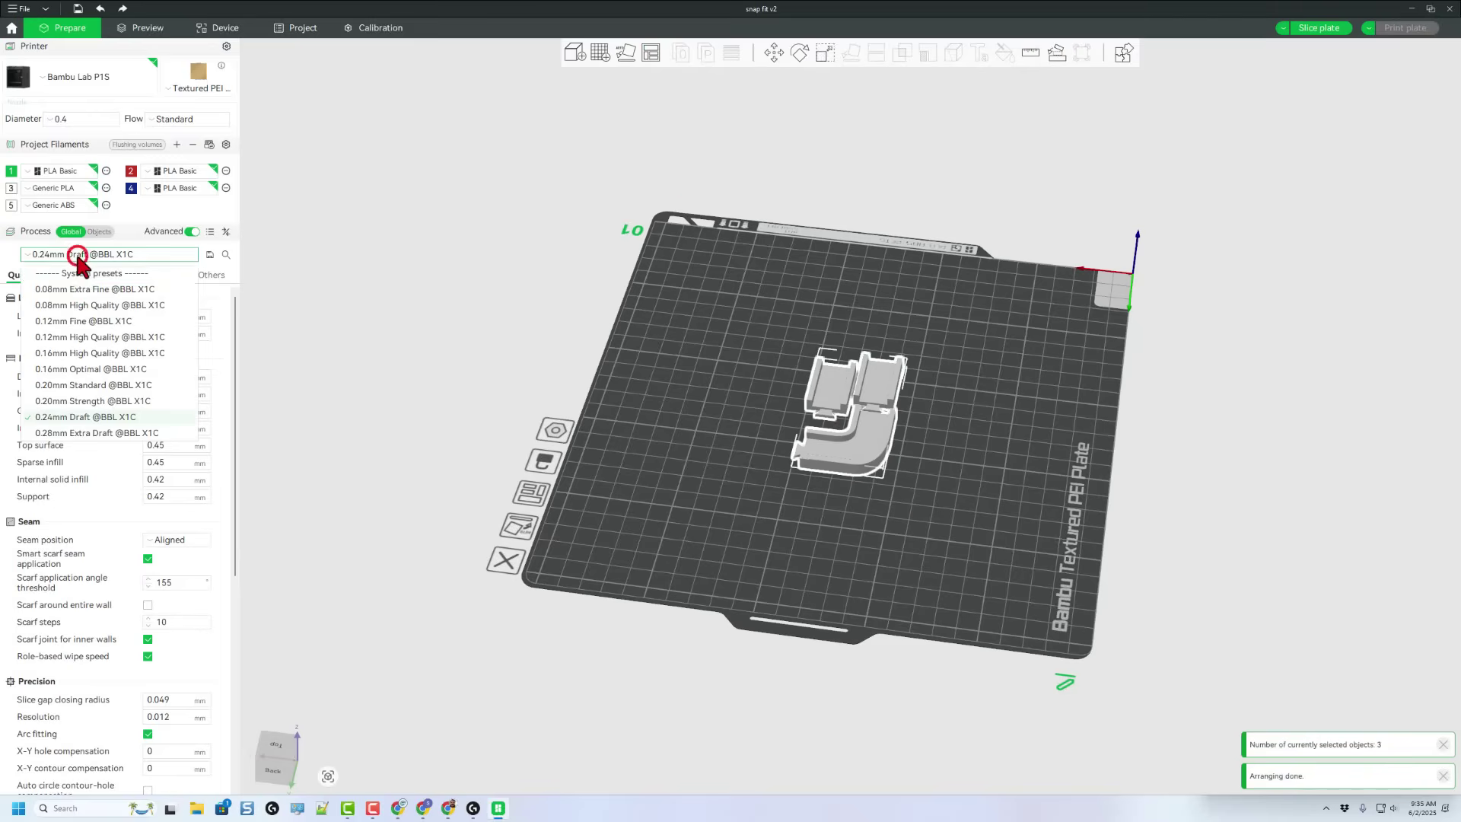
pyautogui.click(72, 385)
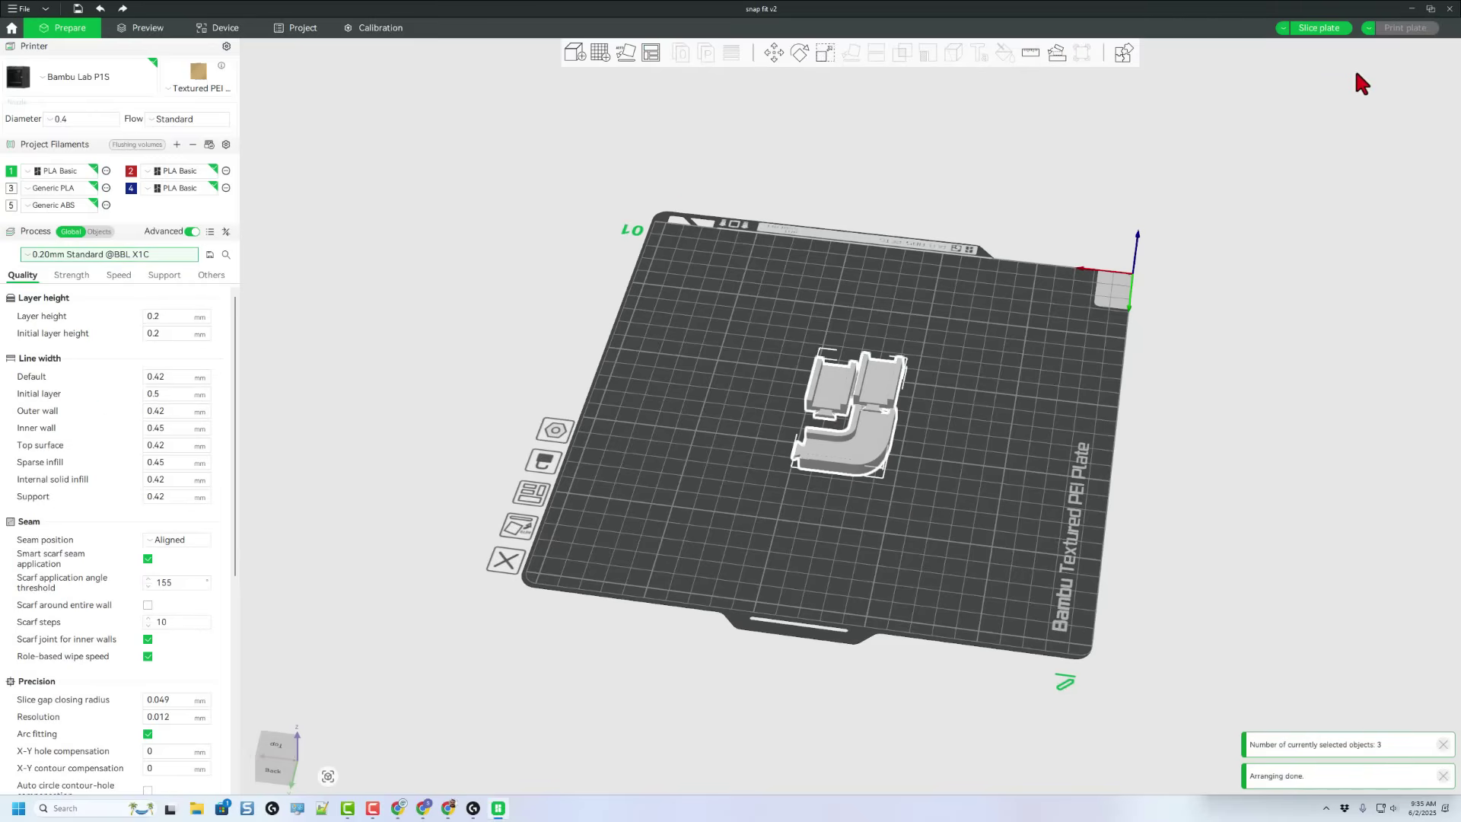
pyautogui.click(1324, 29)
# Step: Send the snap fit v2 print job to the printer and start its live camera feed
pyautogui.click(1398, 31)
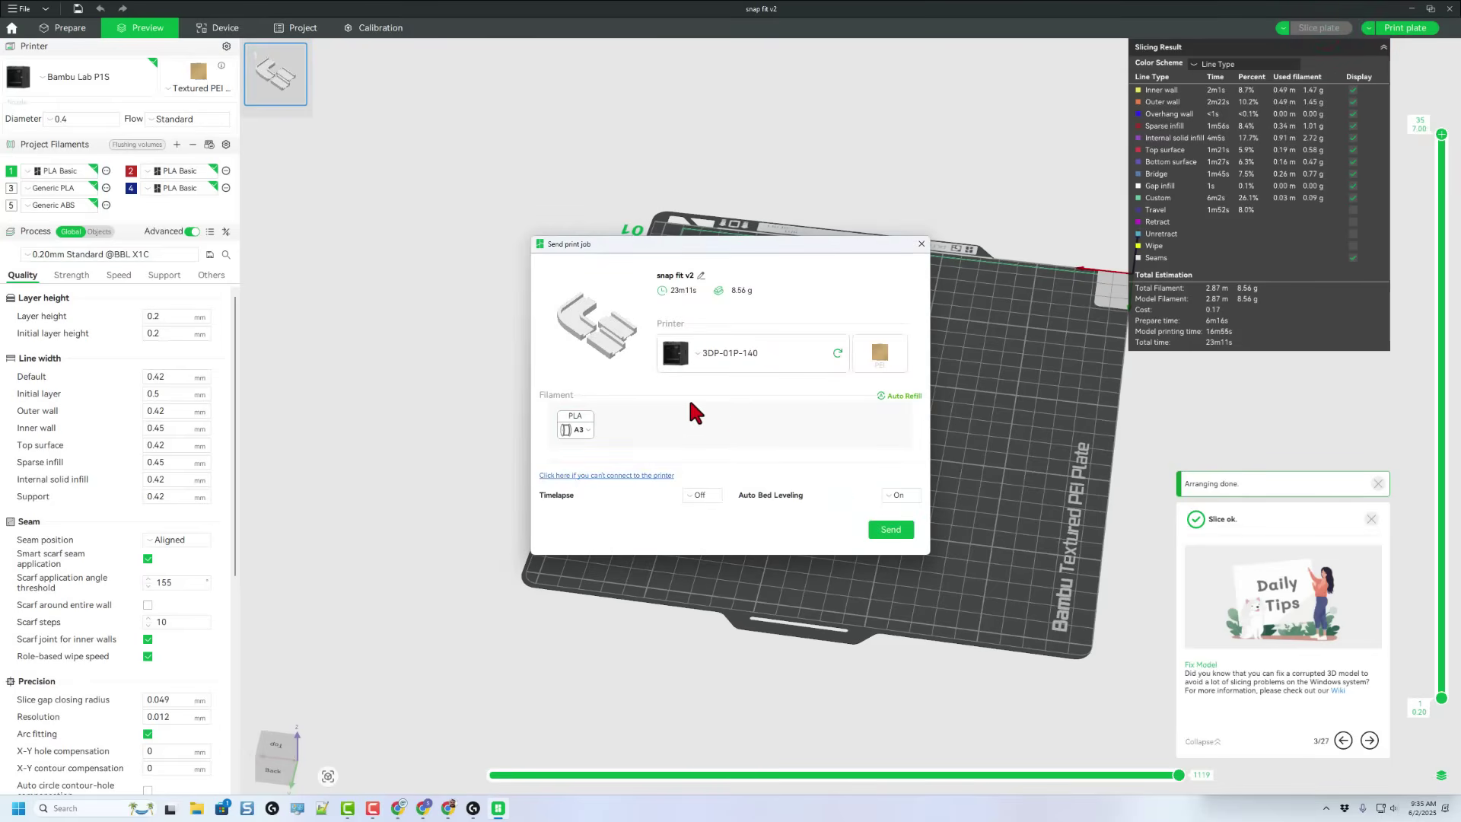
pyautogui.click(887, 530)
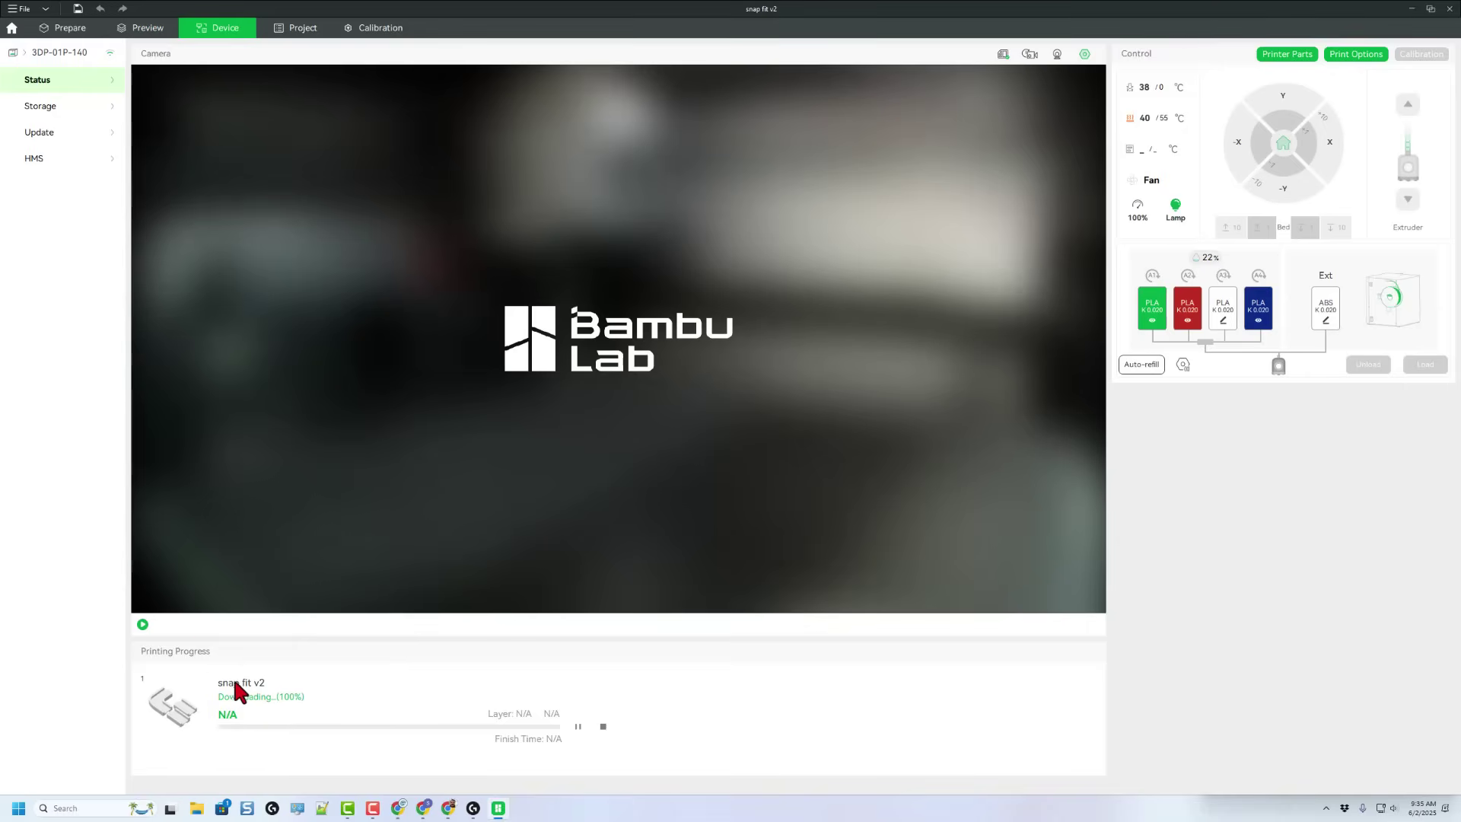
pyautogui.click(143, 623)
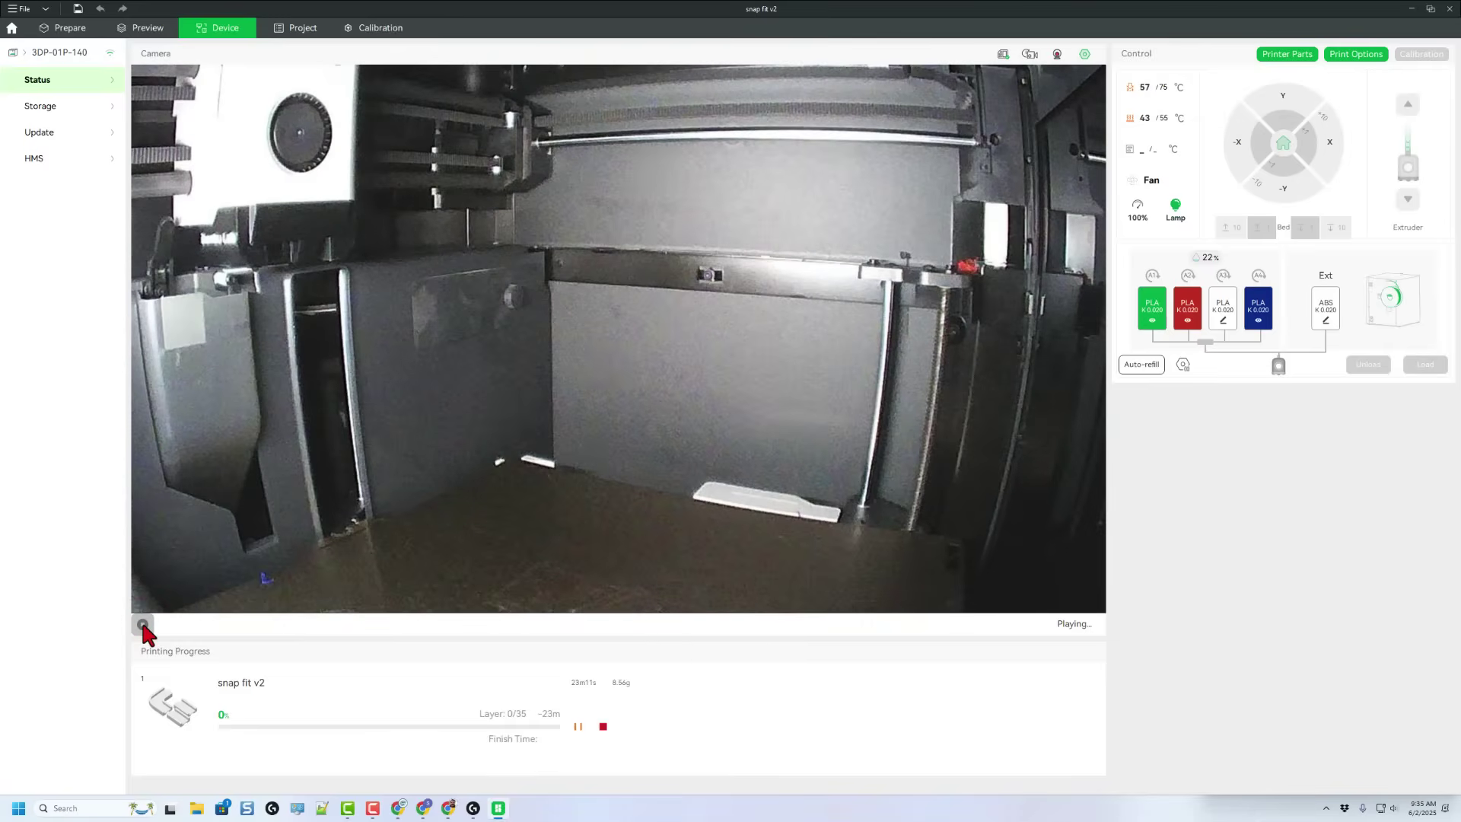